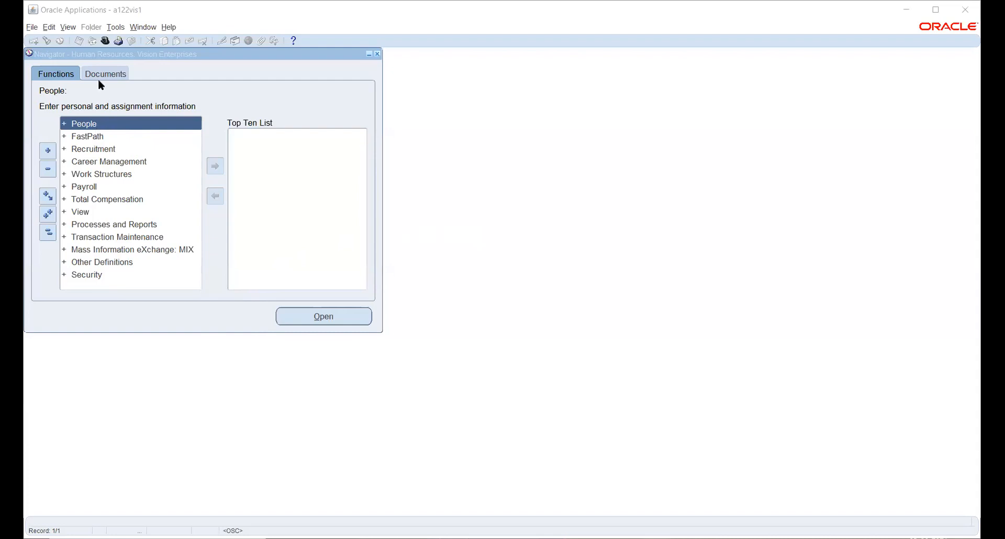
- Switch from Human Resources to the System Administrator Vision responsibility
left_click(104, 43)
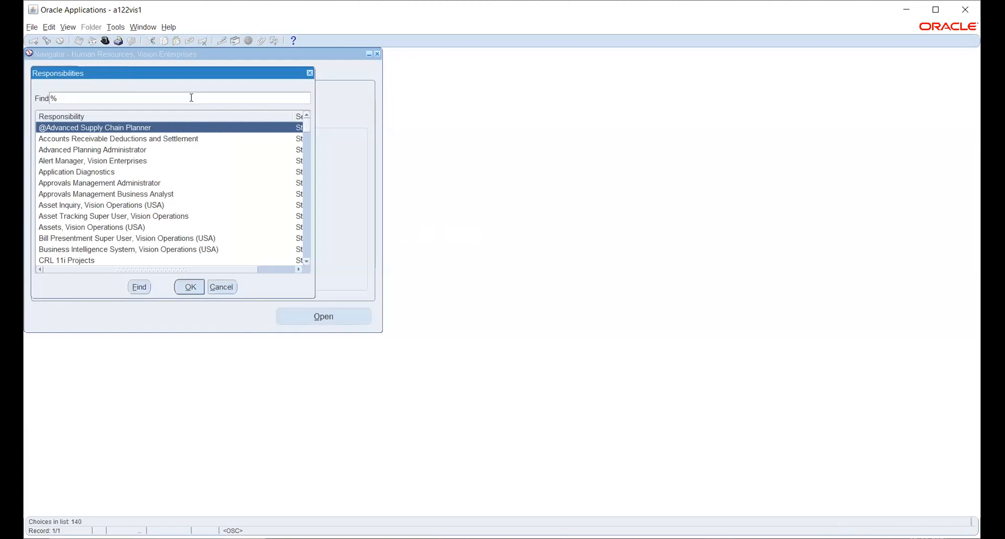
key("Return")
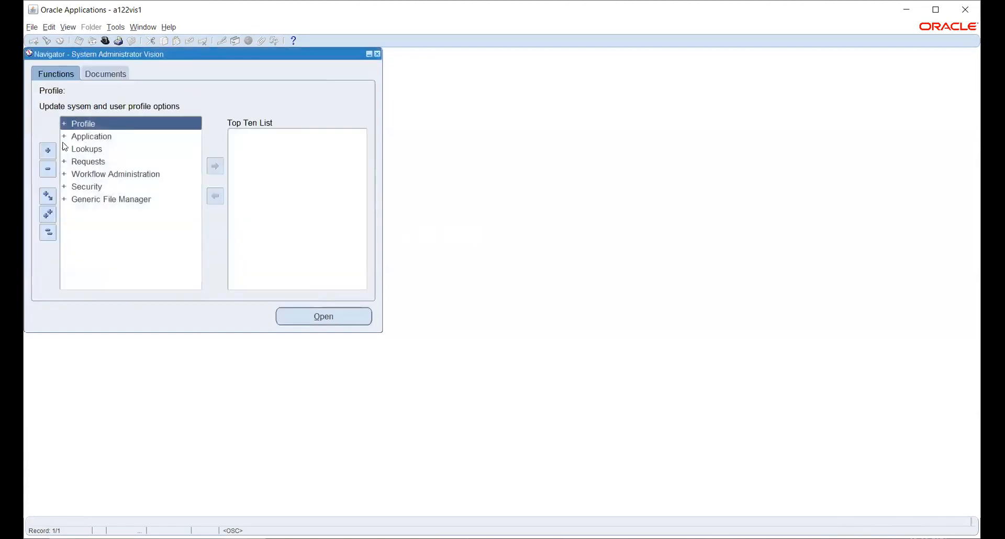
- Expand Security > Responsibility in the Navigator and select the Request function
left_click(96, 187)
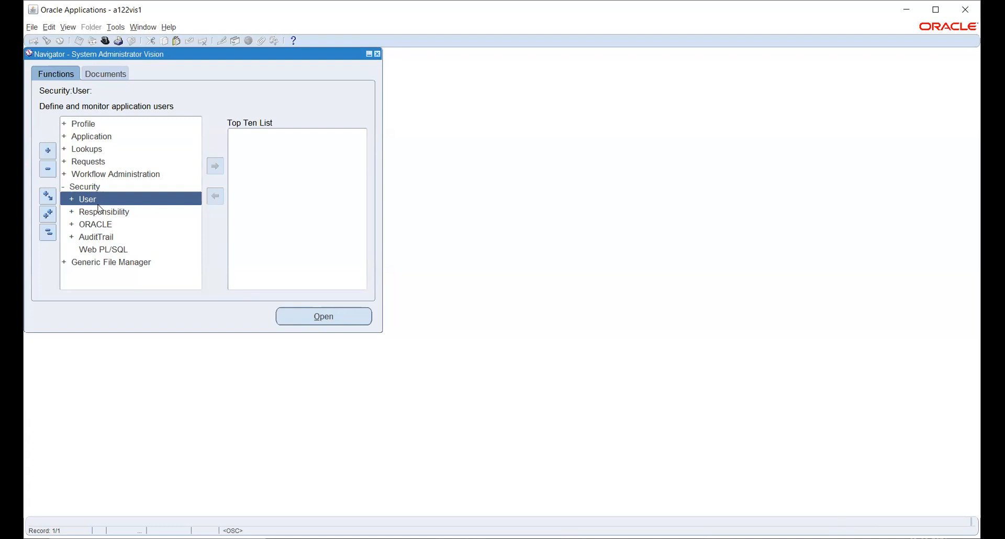
left_click(88, 213)
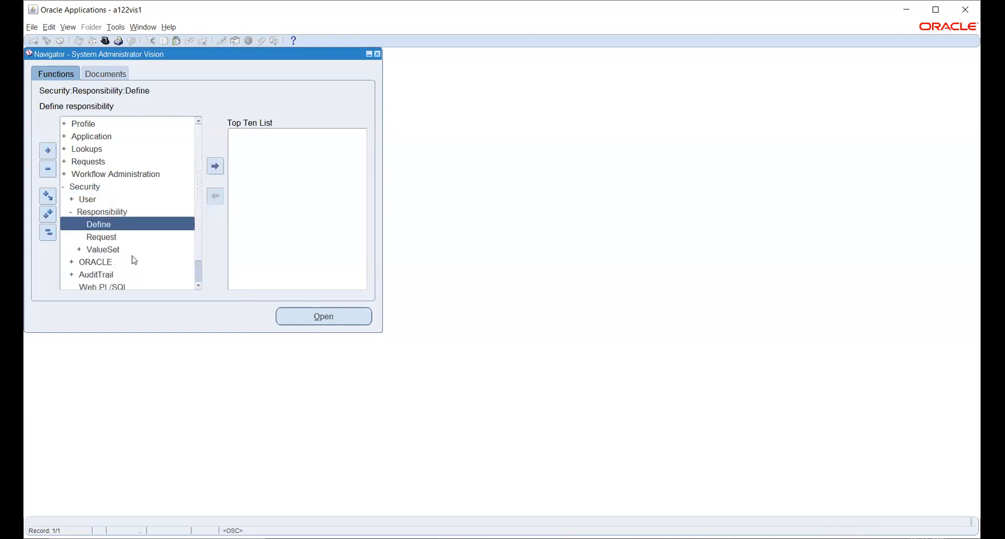
left_click(112, 238)
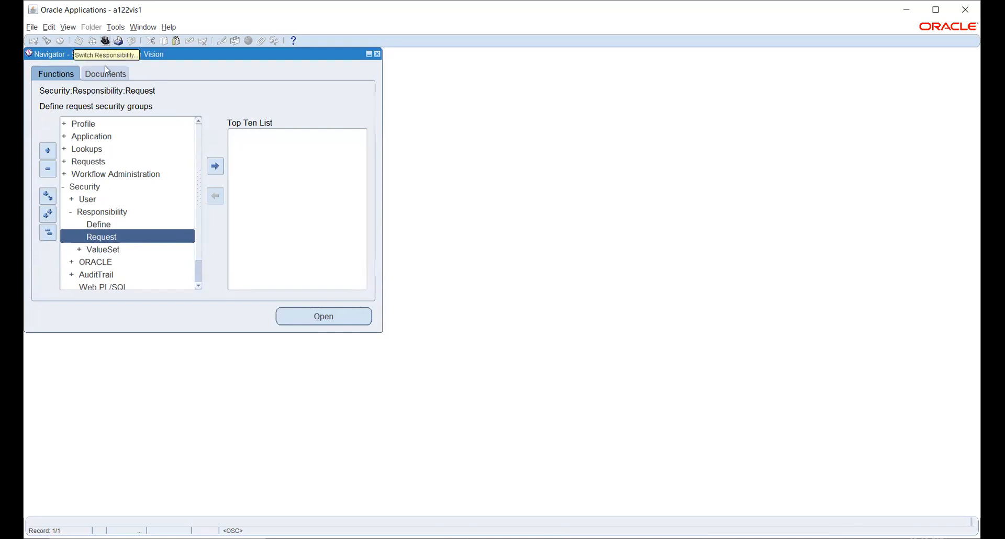
- Return to Human Resources, Vision Enterprises, expand Work Structures > Organization, then collapse the whole tree
left_click(104, 43)
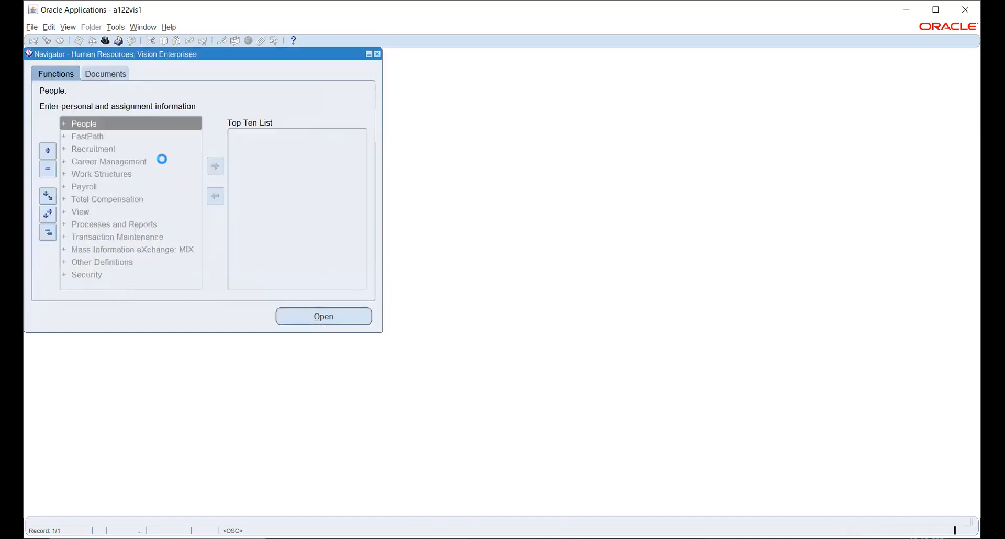
left_click(87, 175)
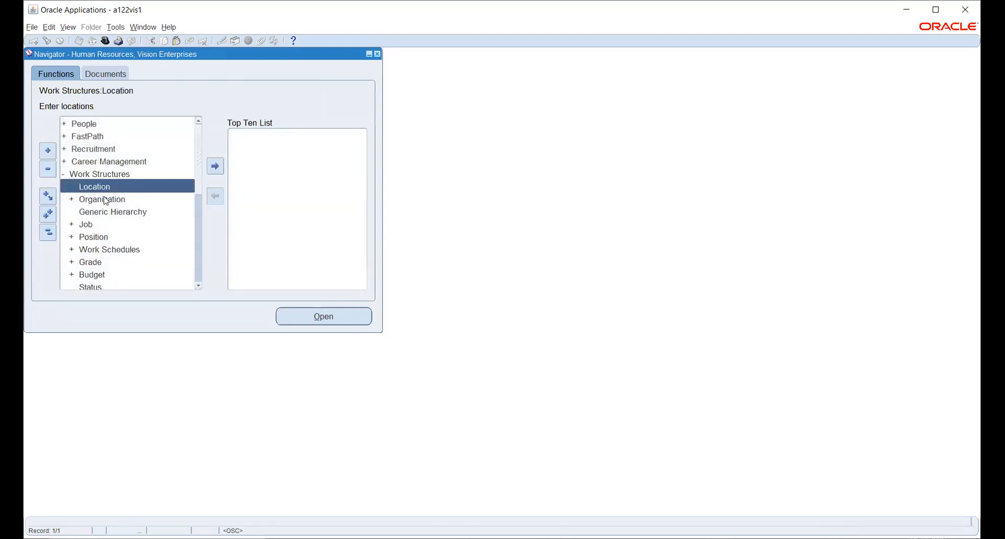
left_click(102, 200)
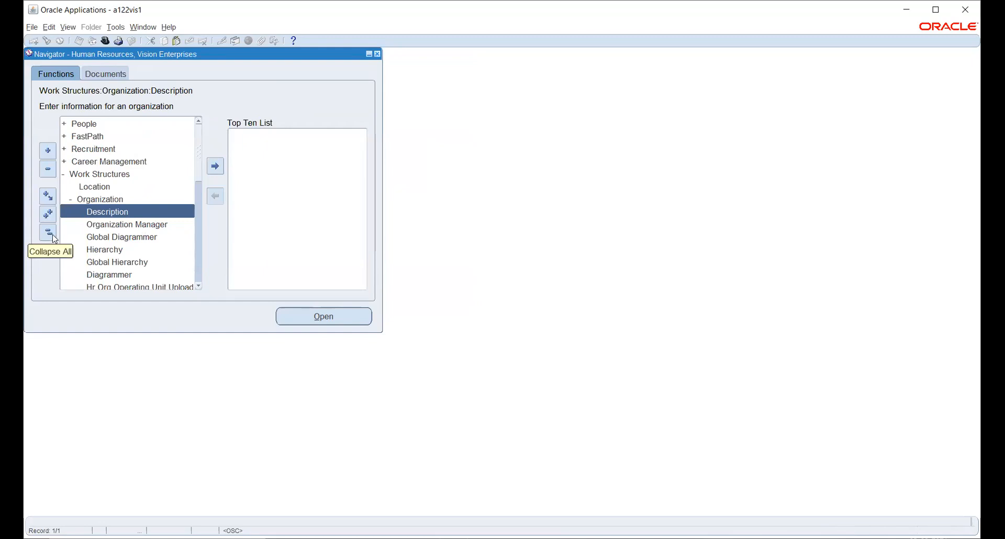
left_click(53, 235)
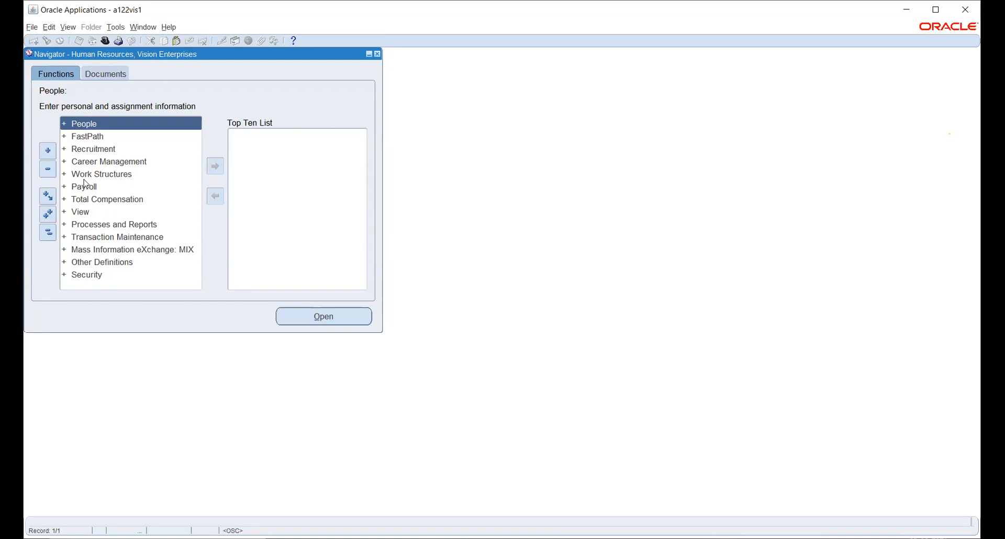
- Expand People, open Enter and Maintain as a new record, then close the People form
double_click(75, 128)
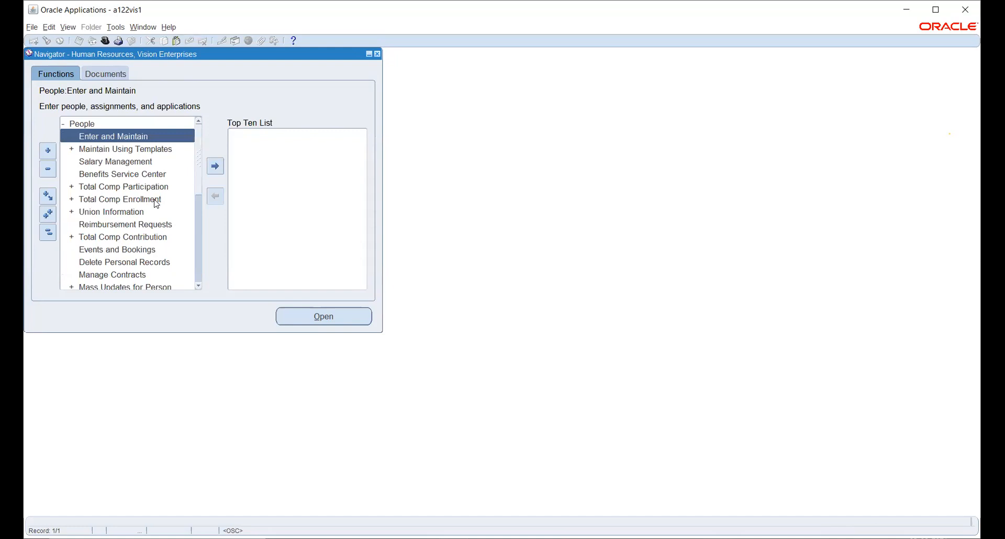
double_click(89, 139)
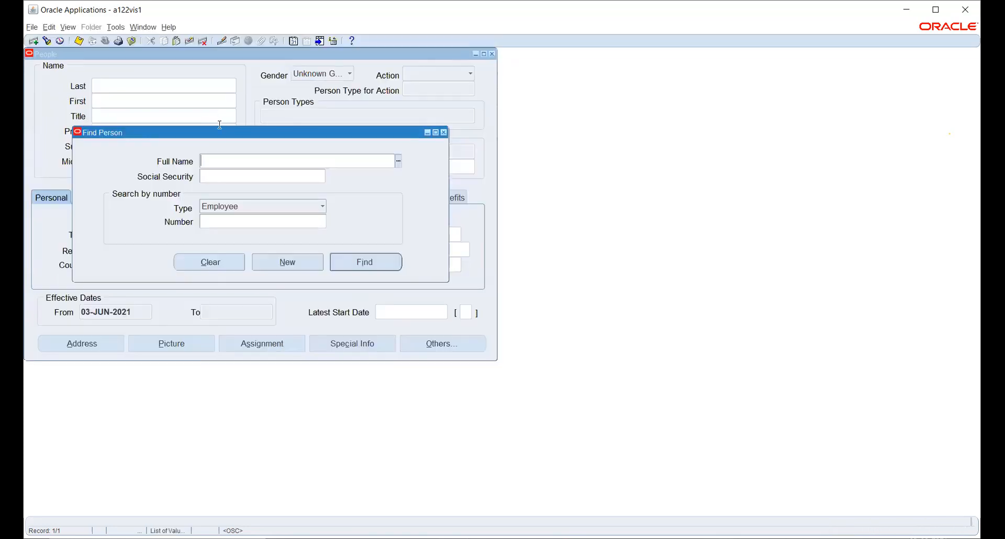
left_click(299, 266)
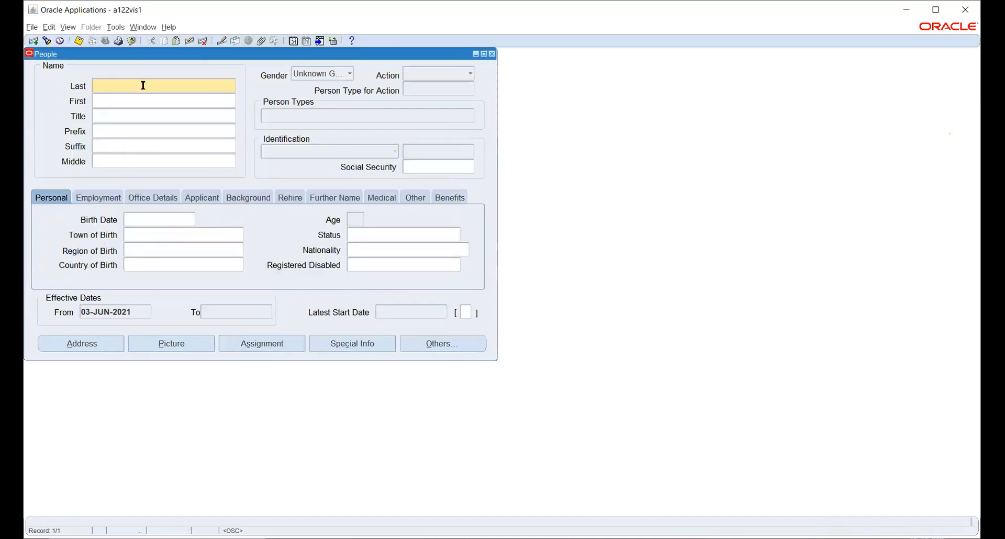
left_click(492, 55)
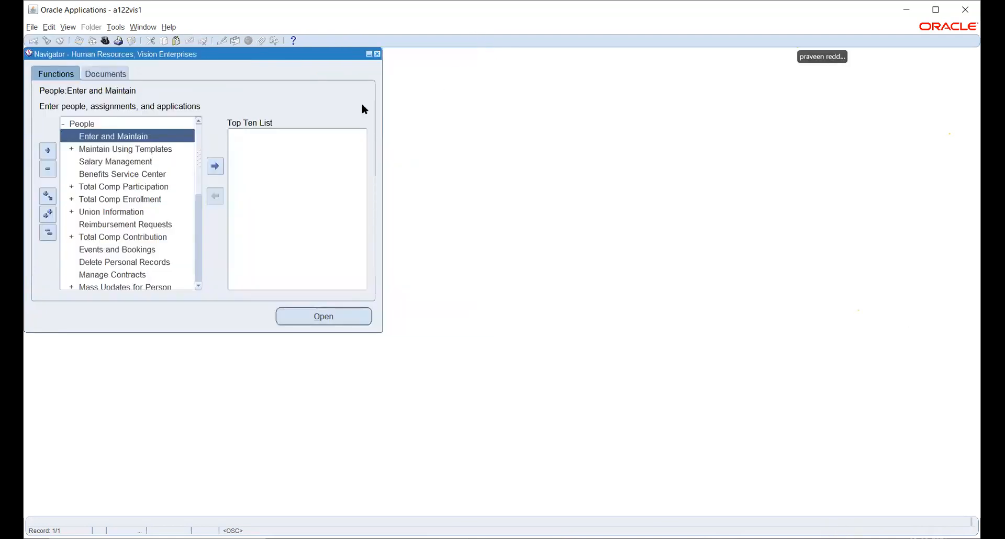
- Collapse the tree and expand Work Structures to show Location, Organization, Job and Position
left_click(47, 232)
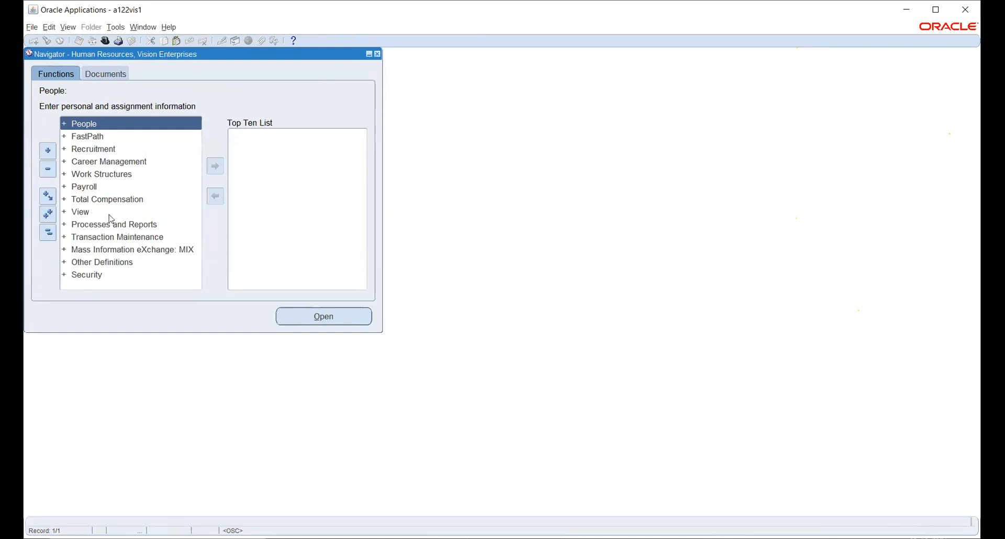
double_click(90, 177)
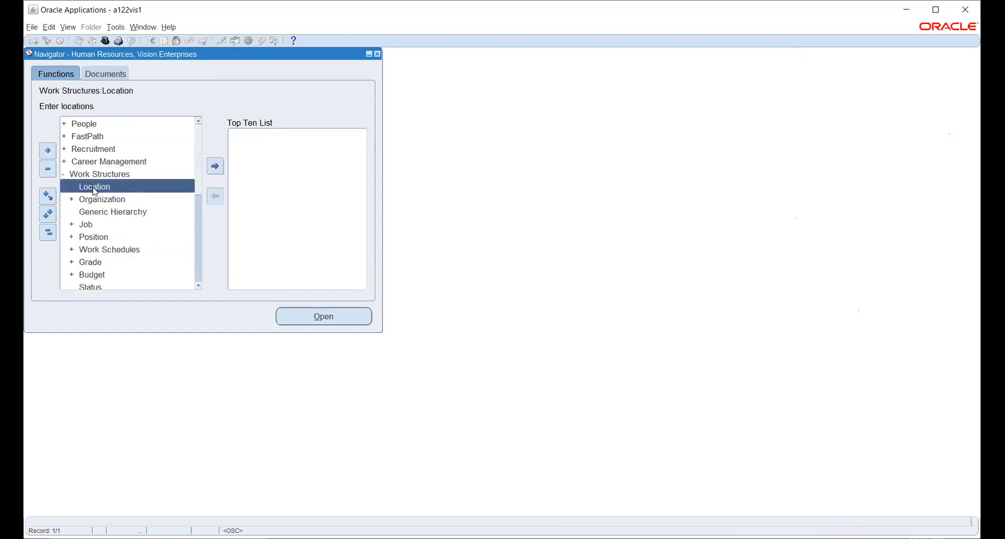
left_click(48, 232)
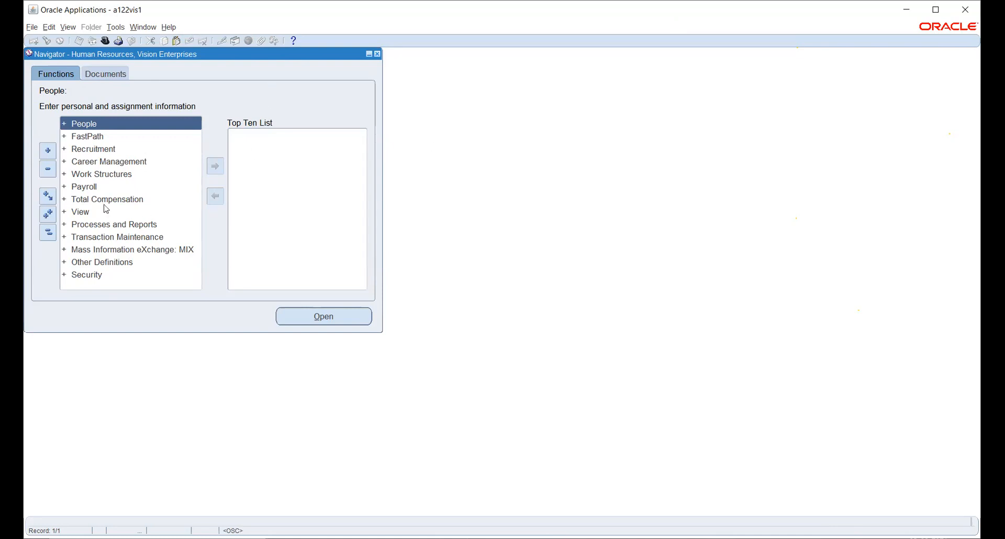
left_click(93, 176)
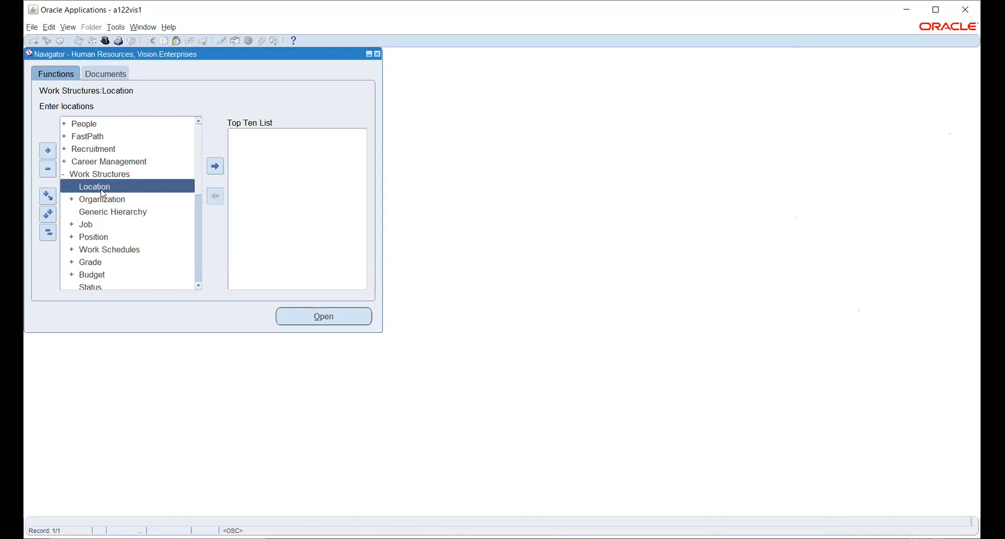
- Start a new Location named HW_BG_LOC, copying the name into its Description
double_click(93, 187)
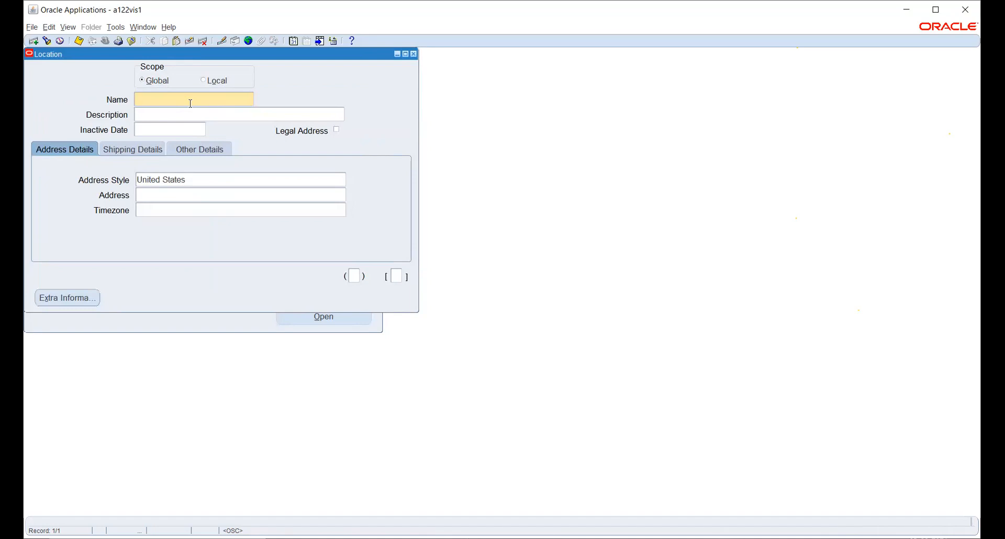
type("HW_BG_LOC")
left_click_drag(187, 99, 135, 99)
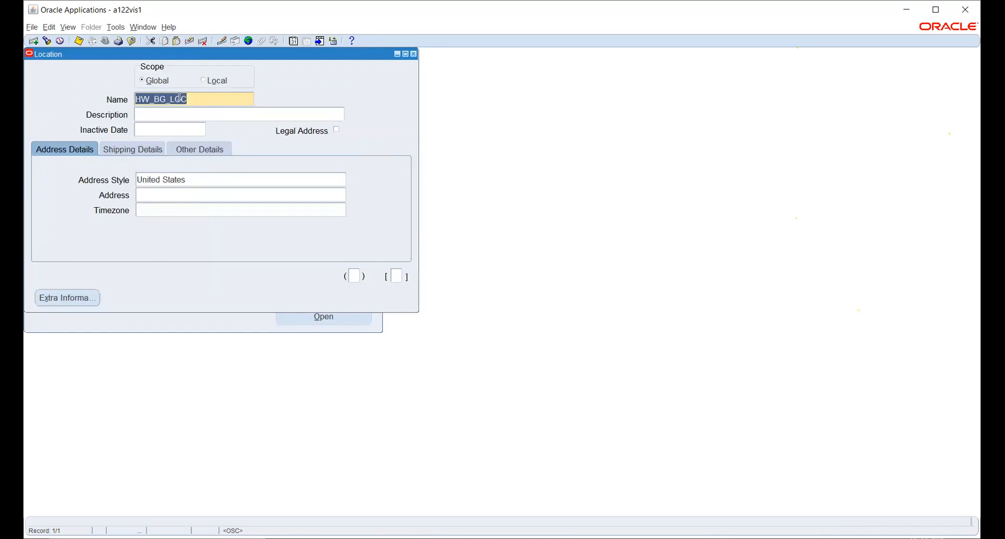
key("ctrl+c")
key("Tab")
key("ctrl+v")
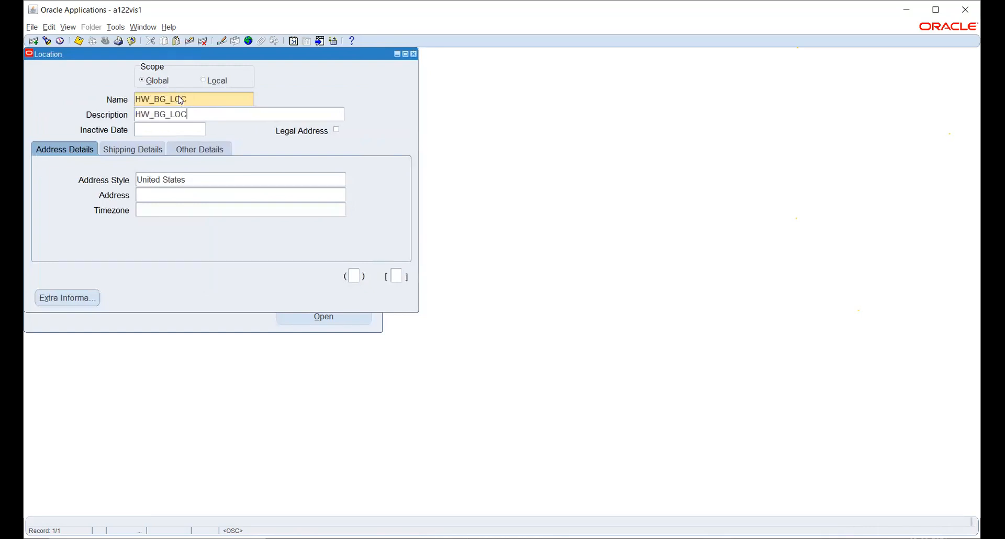
left_click(202, 183)
- Set the India address style with address 12, Hyderabad, Telangana, PIN 500080
type("INDI")
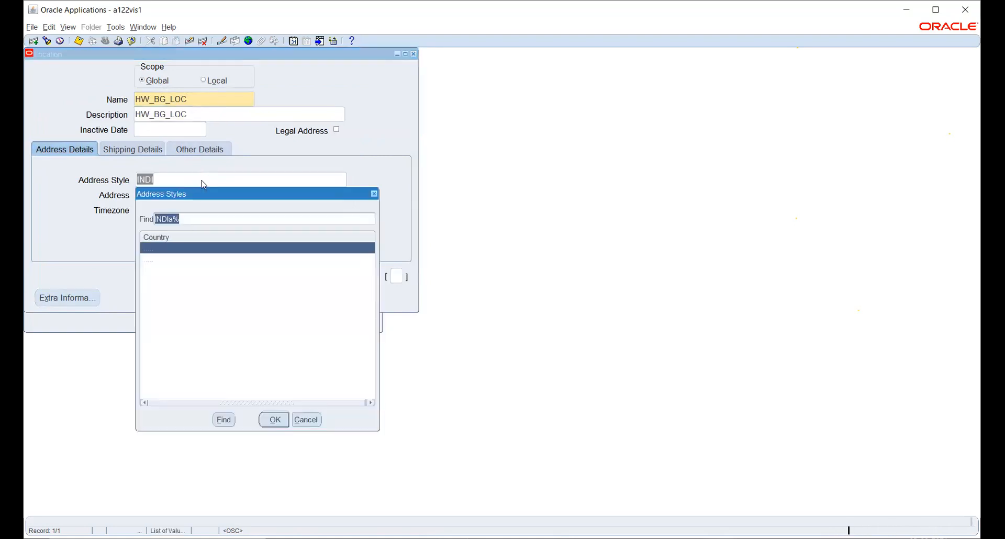
key("Return")
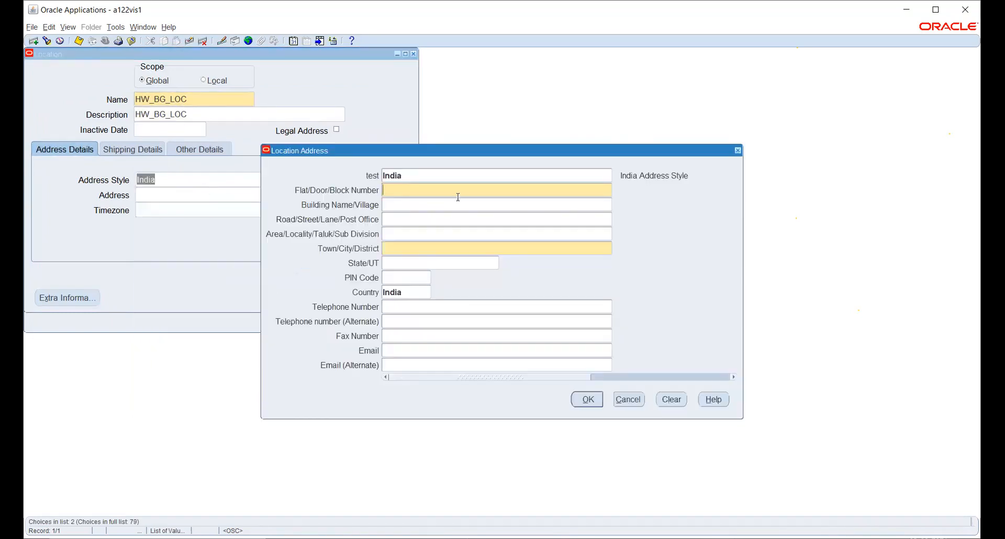
type("12")
key("Tab")
key("Tab")
key("Tab")
key("Tab")
type("hYDERABAD")
key("Tab")
type("Tel")
key("Tab")
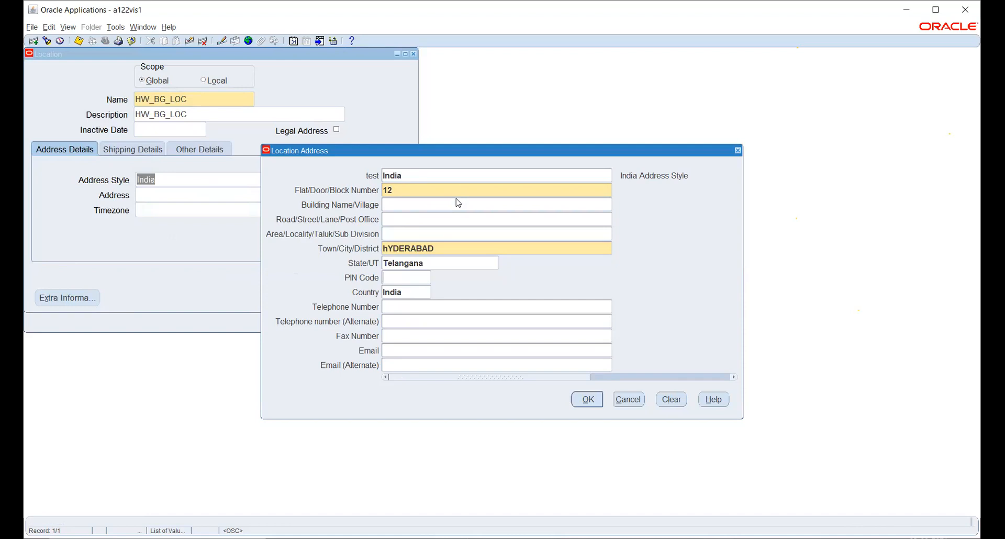
type("500080")
key("Tab")
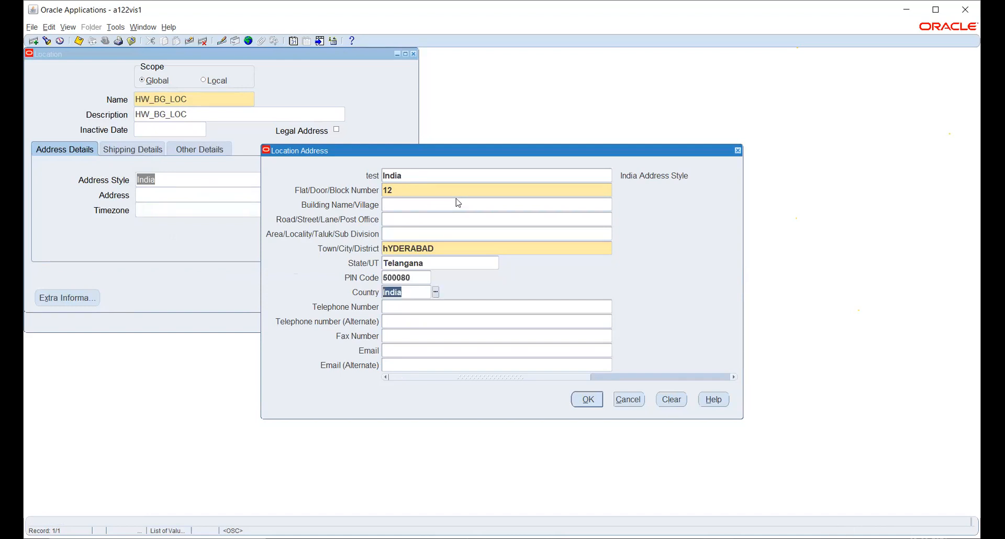
left_click(589, 400)
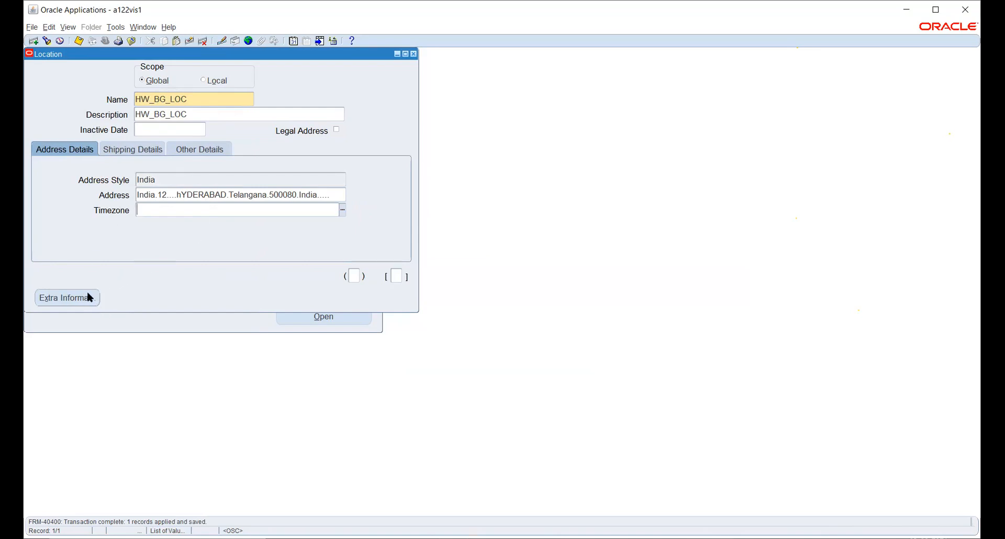
left_click(68, 297)
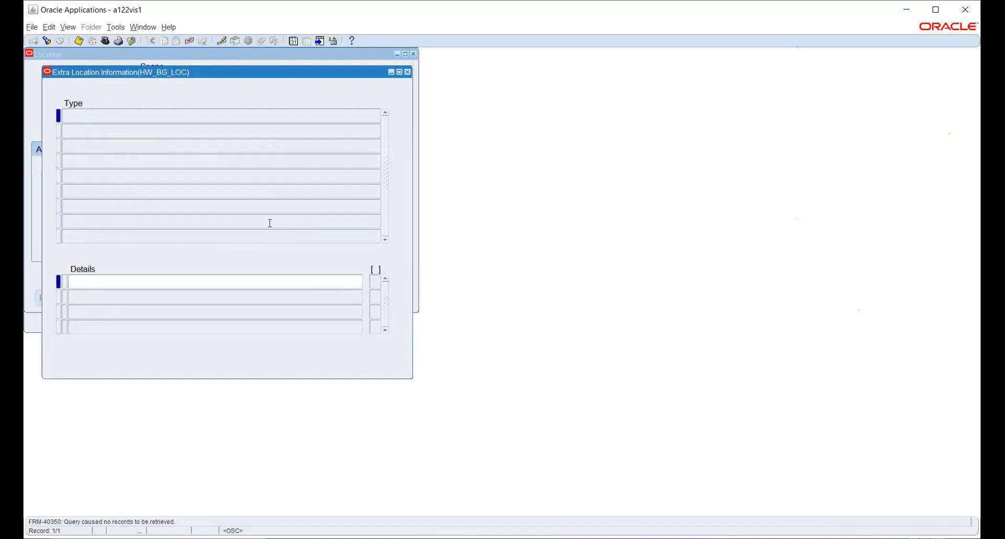
left_click(408, 73)
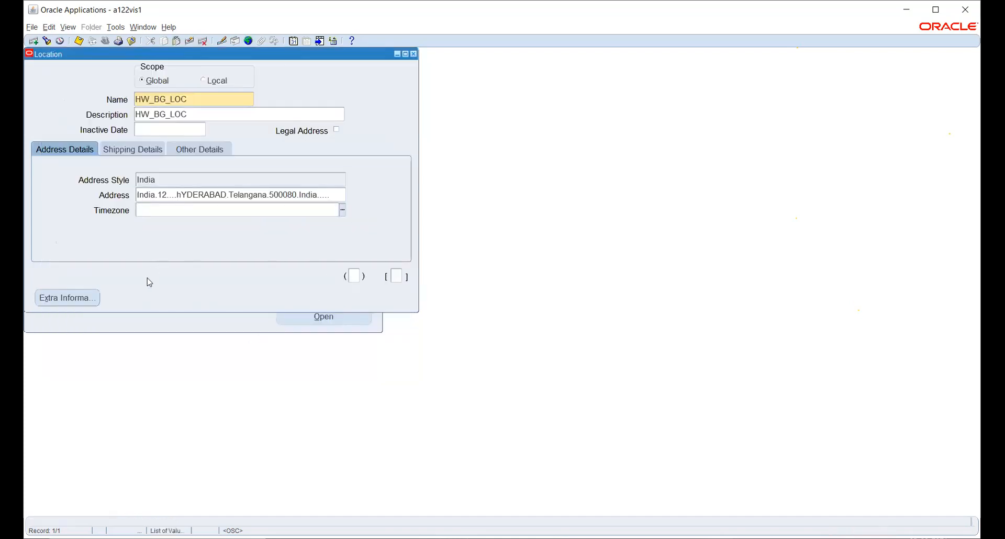
- Open the location's additional information, view the Context Value list, and cancel without changes
left_click(354, 275)
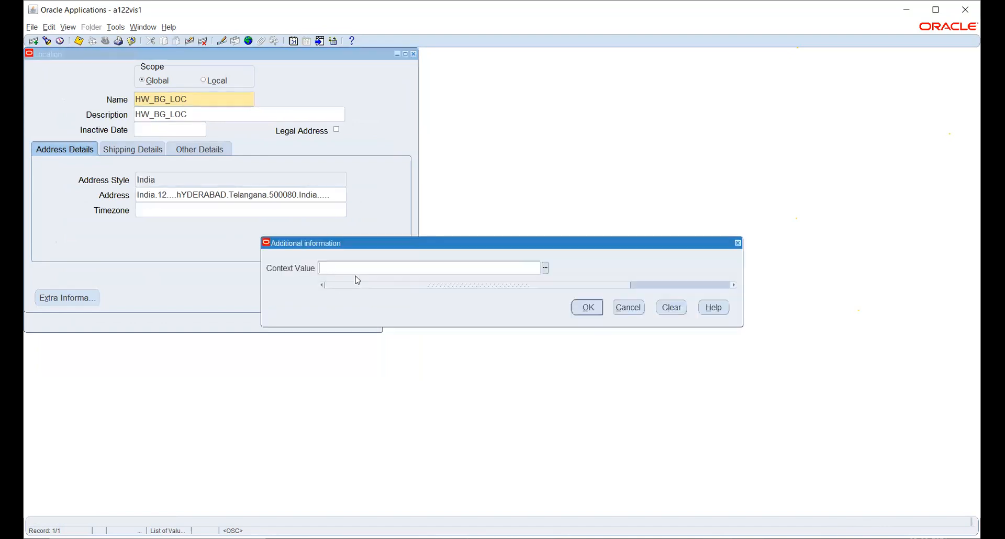
left_click(545, 268)
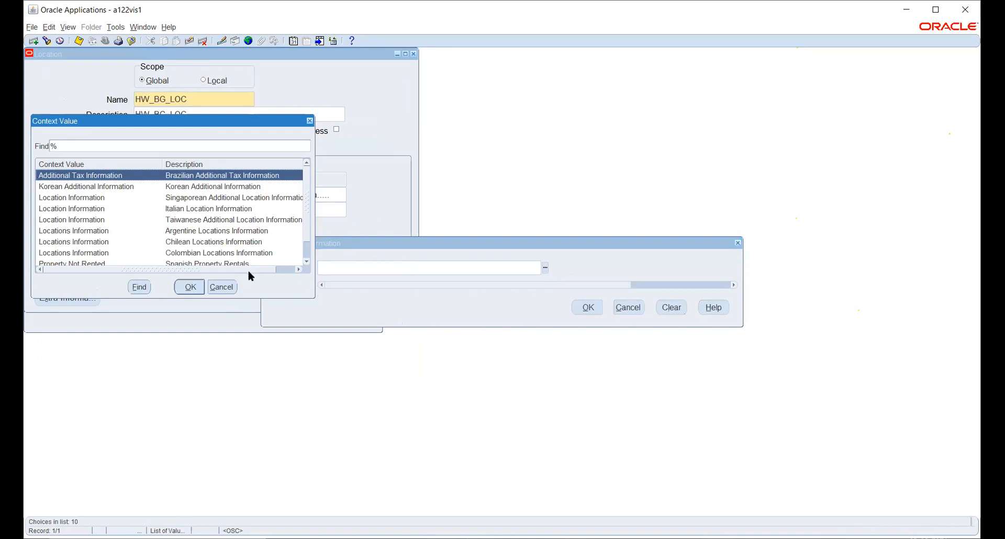
left_click(231, 287)
left_click(628, 307)
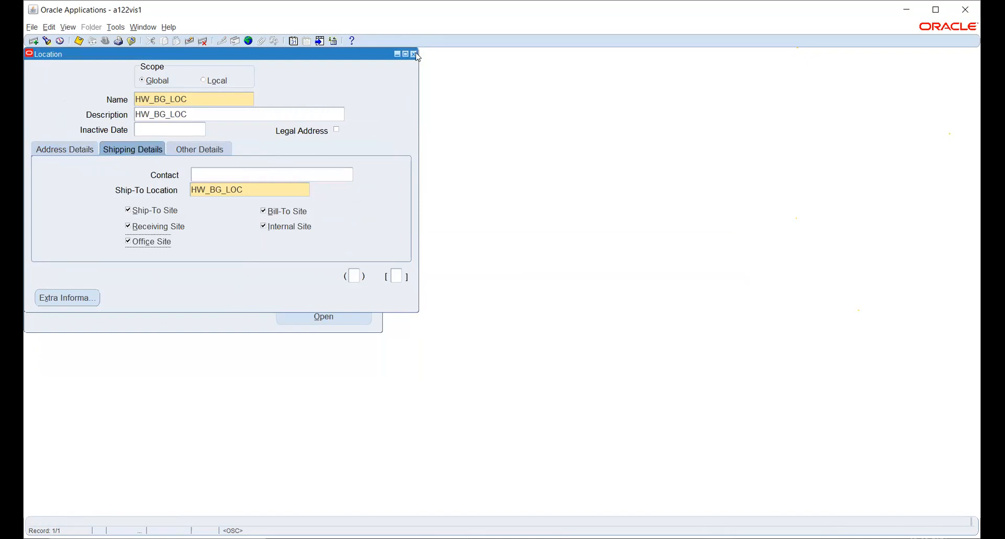
- Close the Location form, expand Work Structures > Organization, and reopen then close Location
left_click(416, 54)
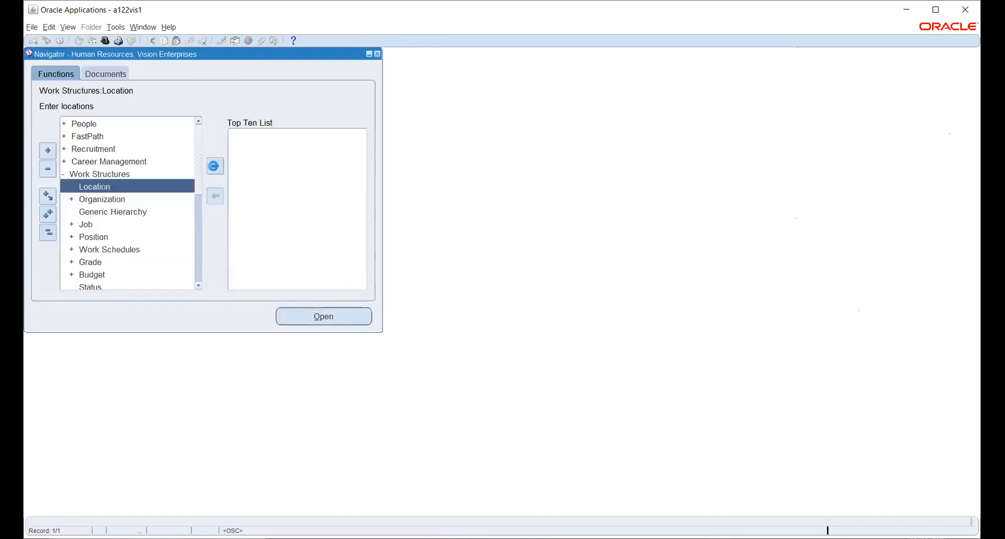
double_click(90, 201)
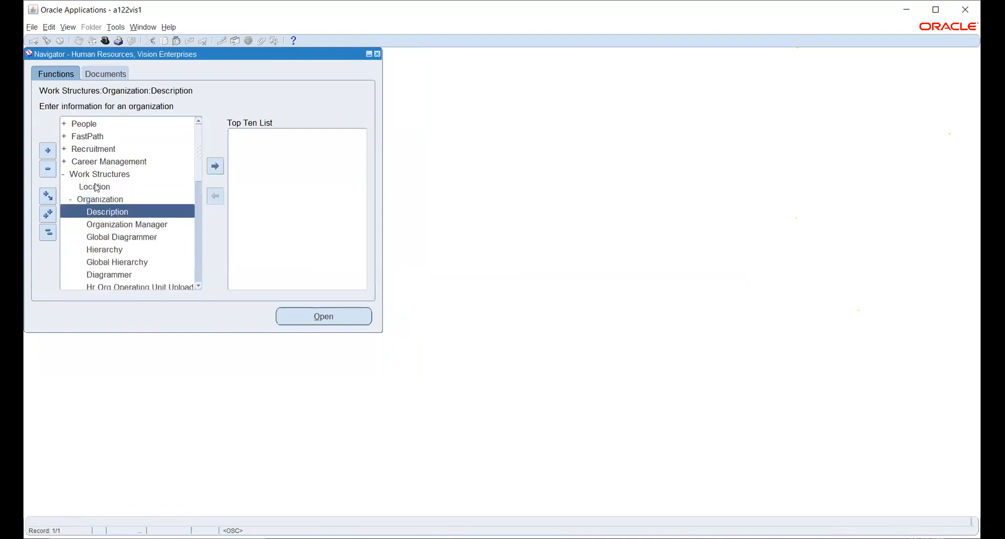
left_click(96, 188)
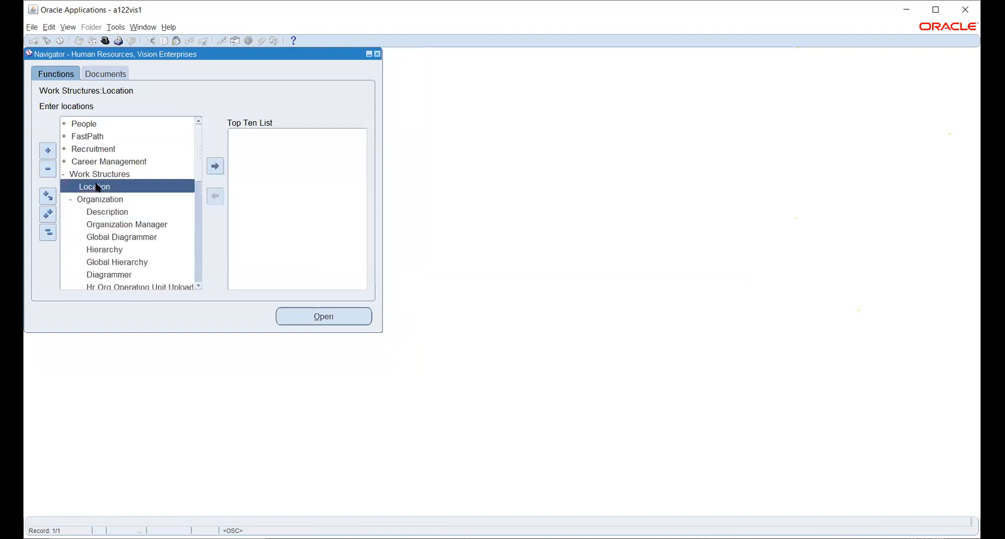
double_click(97, 187)
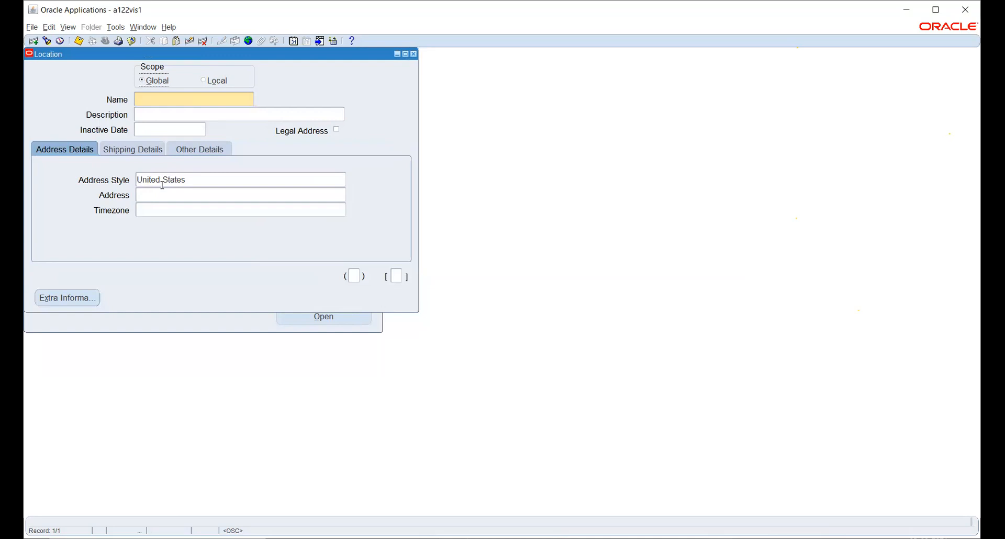
key("F4")
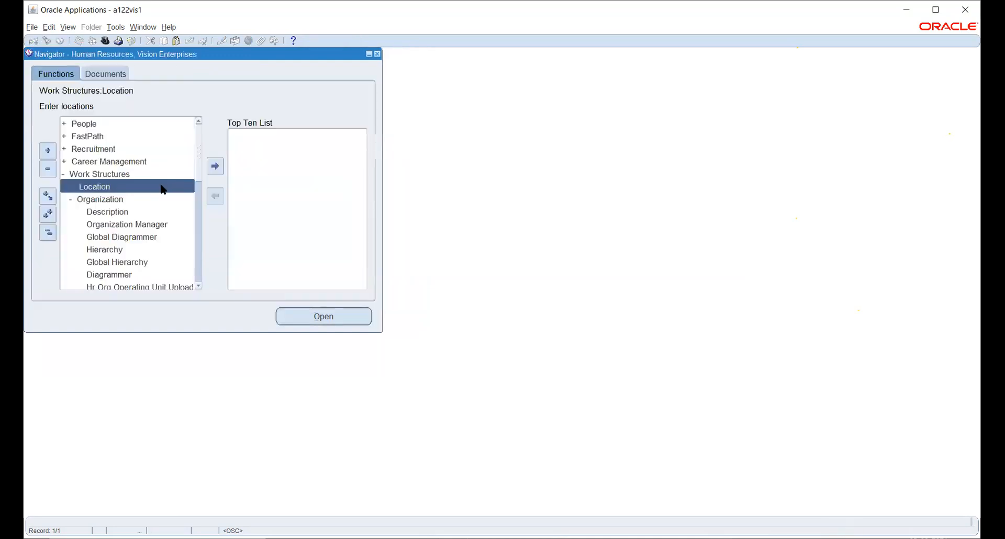
double_click(162, 188)
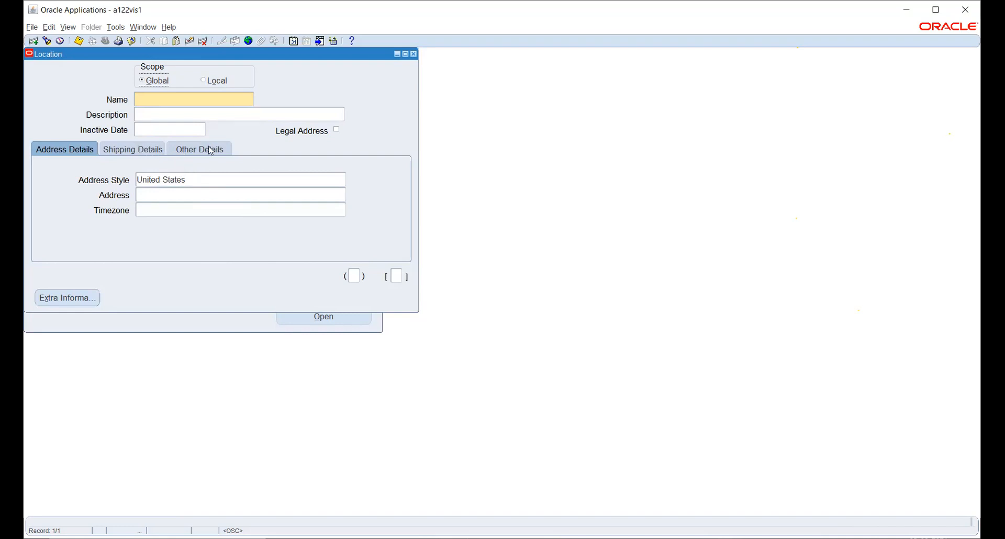
left_click(413, 54)
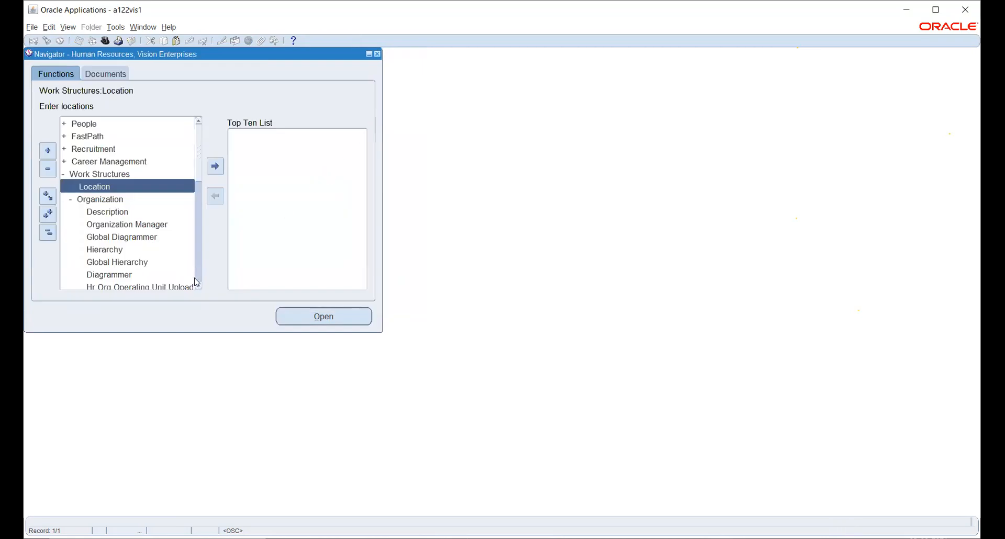
left_click(116, 212)
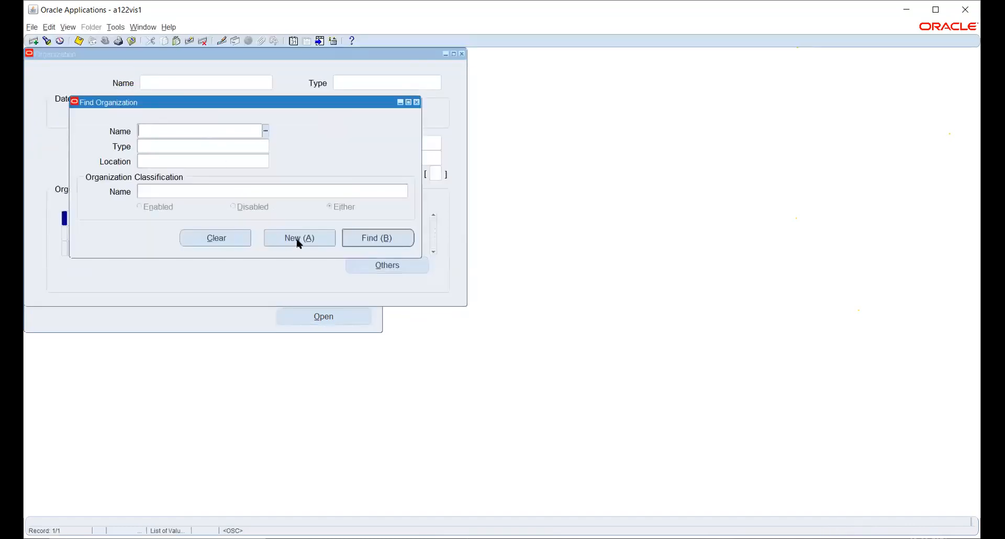
- Create organization HW BUSINESS GROUP from 01-JAN-2021 at location HW_BG_LOC and save it
left_click(299, 243)
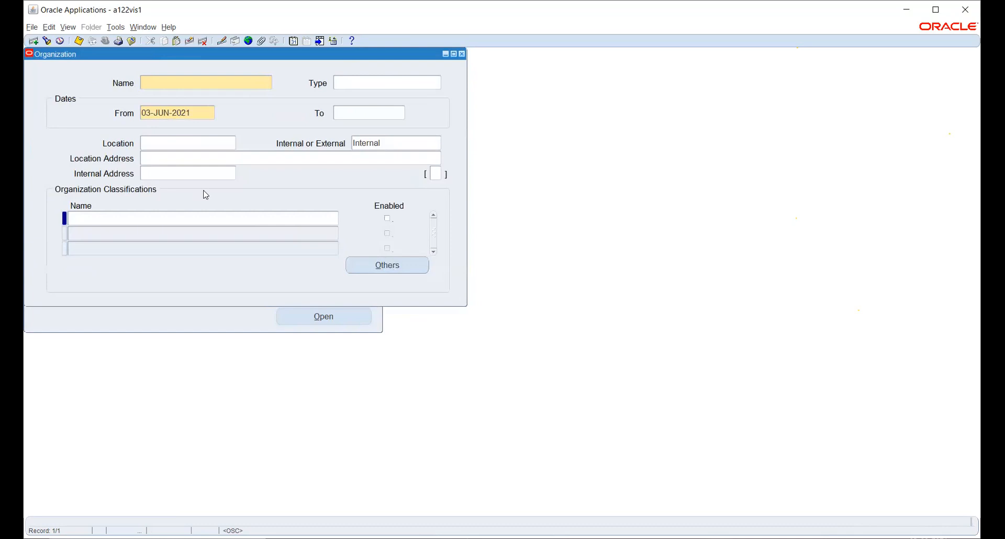
type("HW BUSINESS GROUP")
key("Tab")
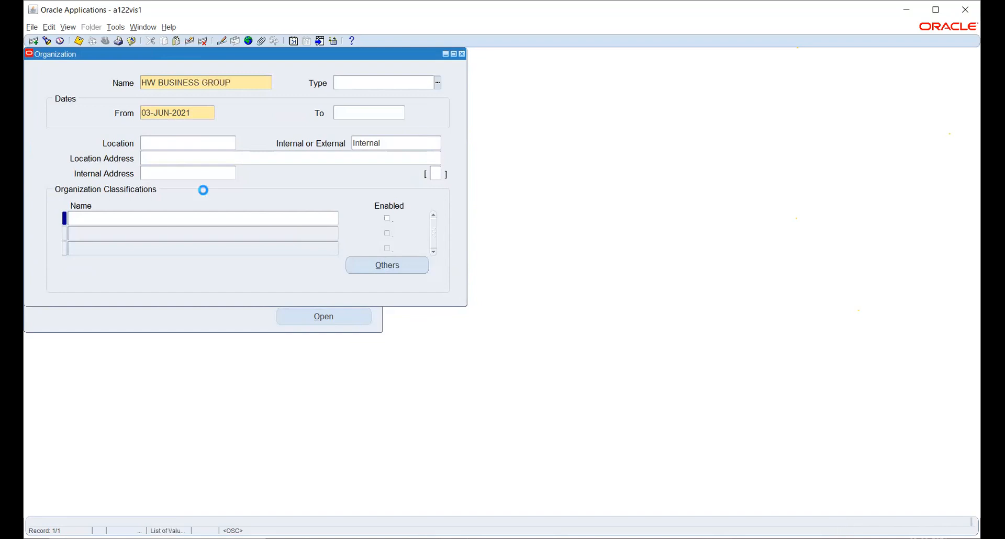
key("Tab")
type("1JAN2021")
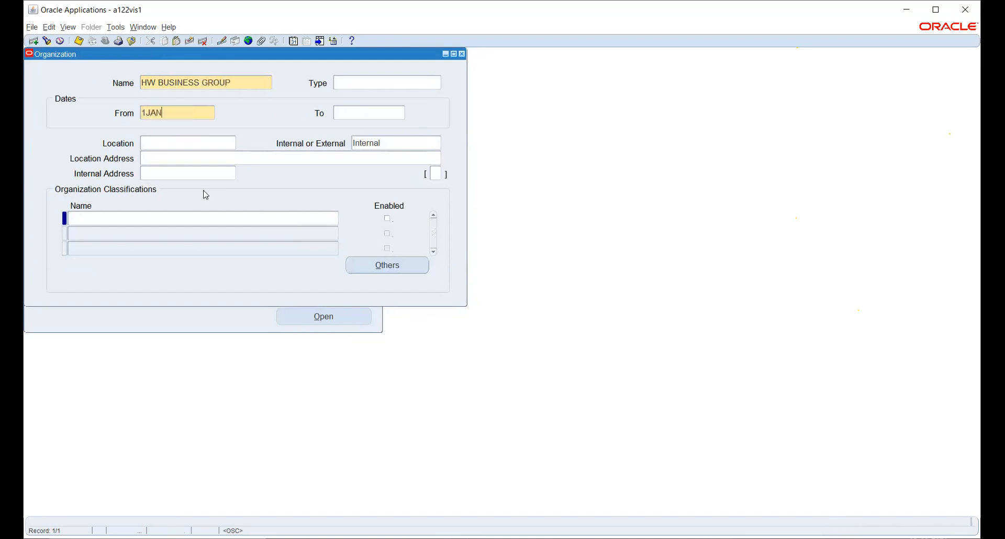
key("Tab")
type("HW")
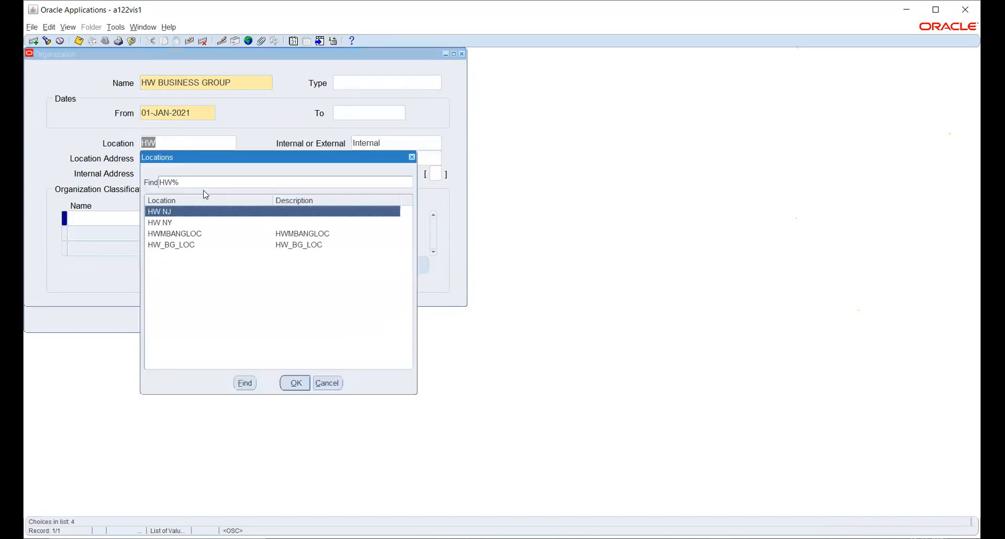
key("Down")
key("Down")
key("Down")
key("Return")
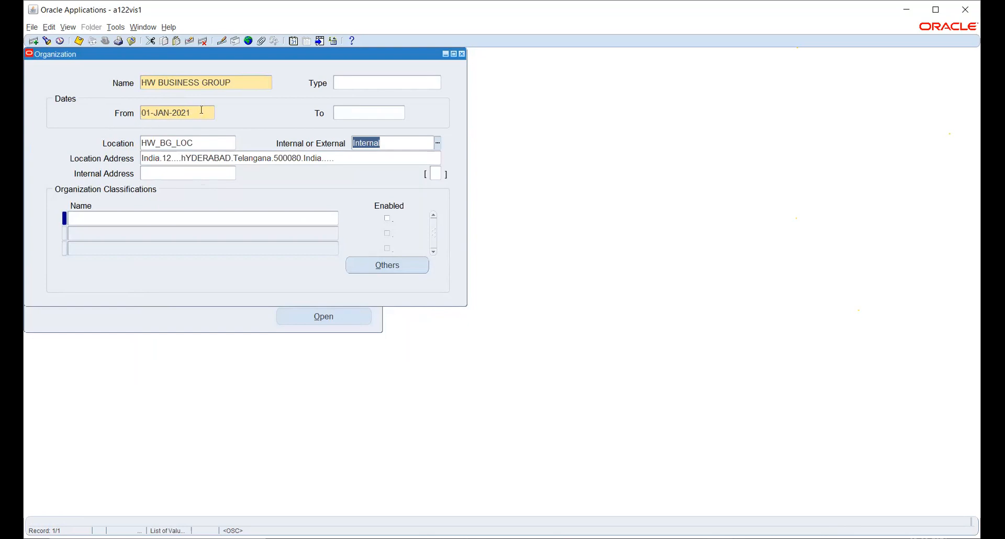
key("ctrl+s")
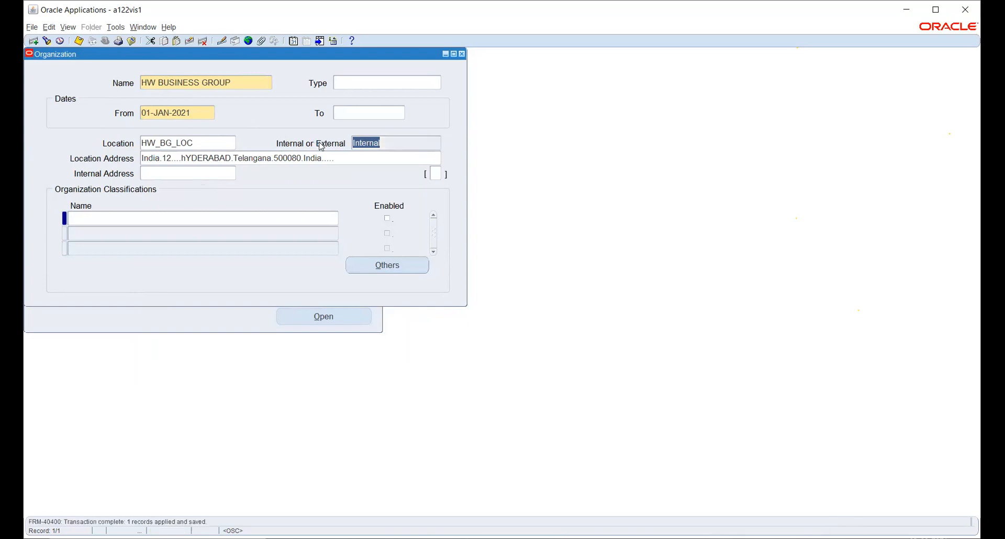
- Give HW BUSINESS GROUP an enabled Business Group classification, save it, and list its additional information
left_click(193, 220)
type("BU")
key("Tab")
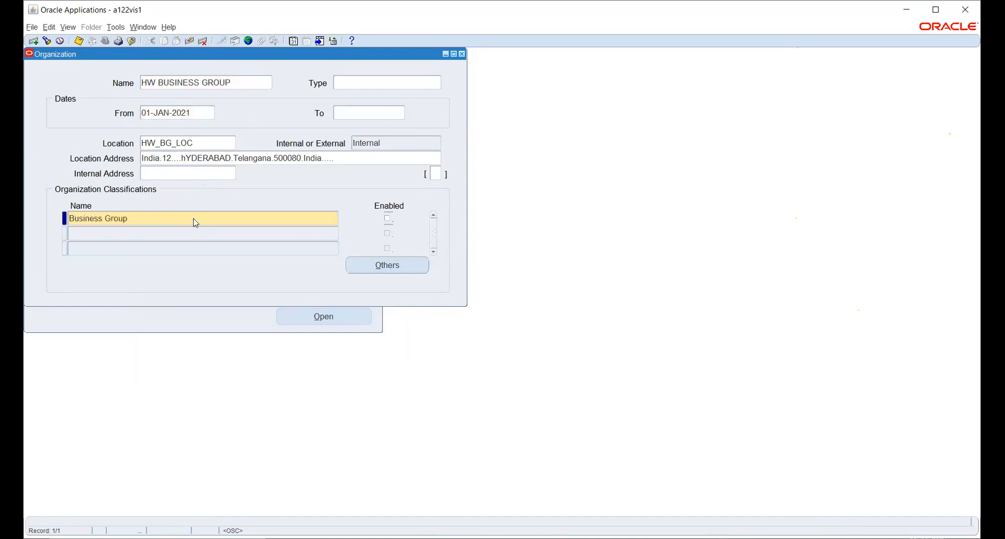
key("space")
key("ctrl+s")
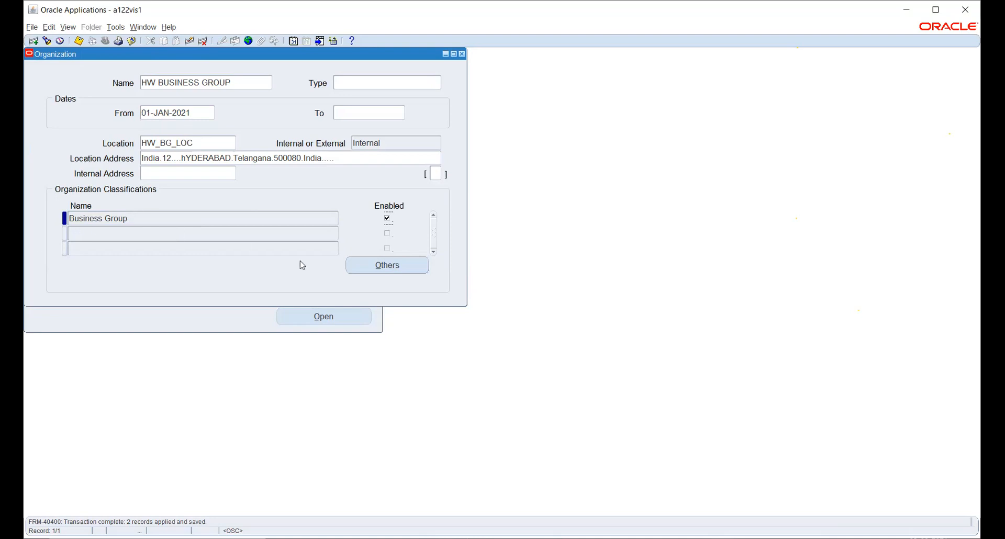
left_click(363, 270)
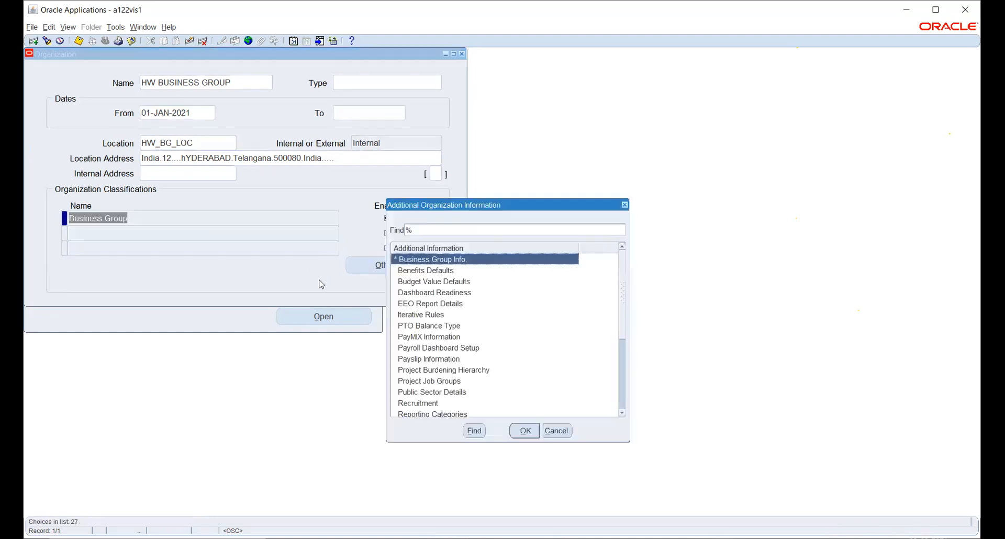
- In Business Group Info, set short name HW BG and Automatic employee and applicant numbering
left_click(525, 430)
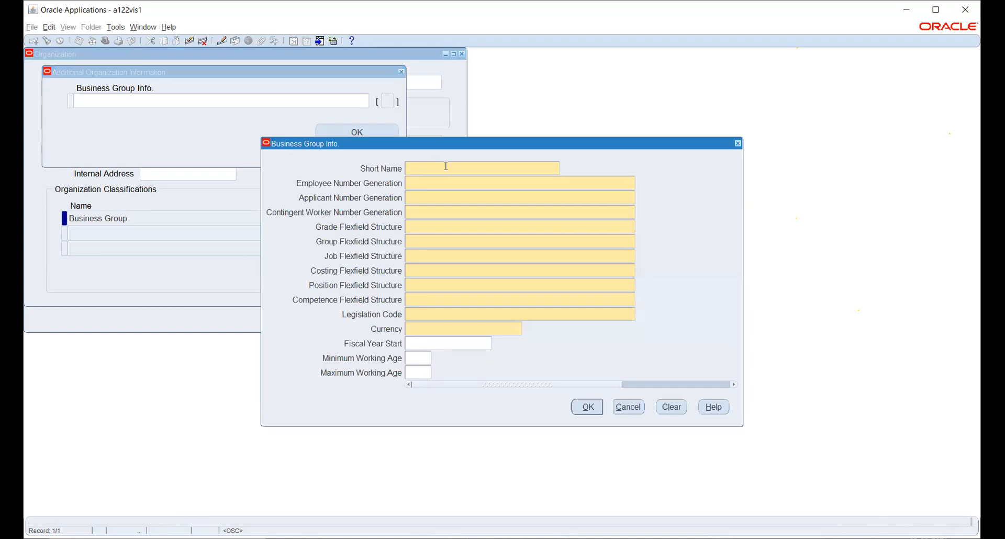
type("HW BG")
key("Tab")
type("Automatic")
key("Tab")
type("Automatic")
key("Tab")
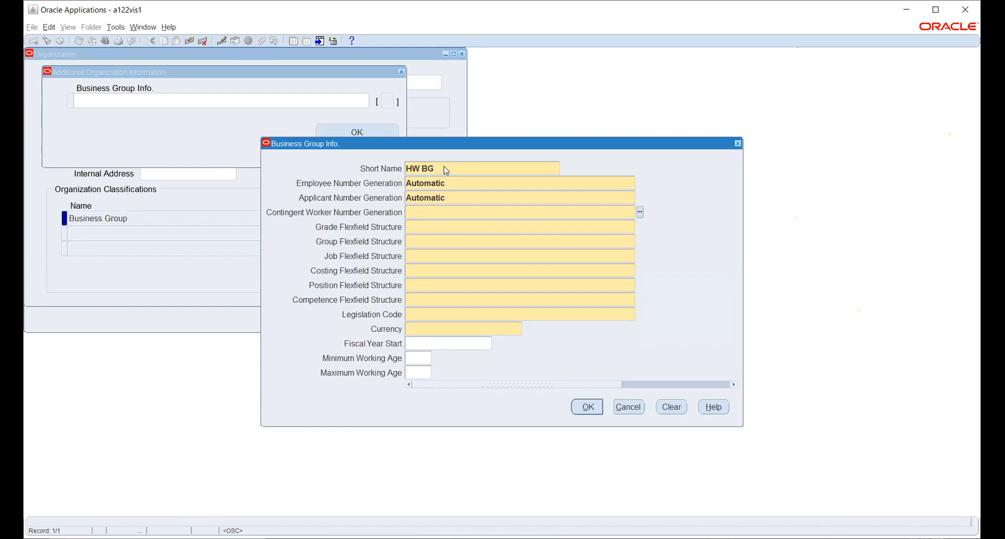
- Set contingent worker numbering to Automatic and grade structure to Grade Flexfield, then search group structures with GROU
type("CONT")
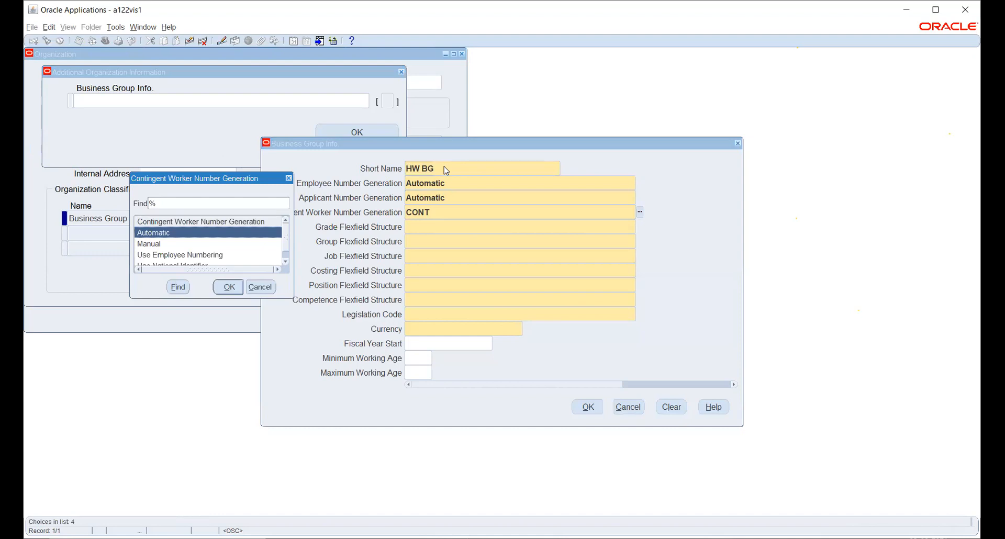
key("Return")
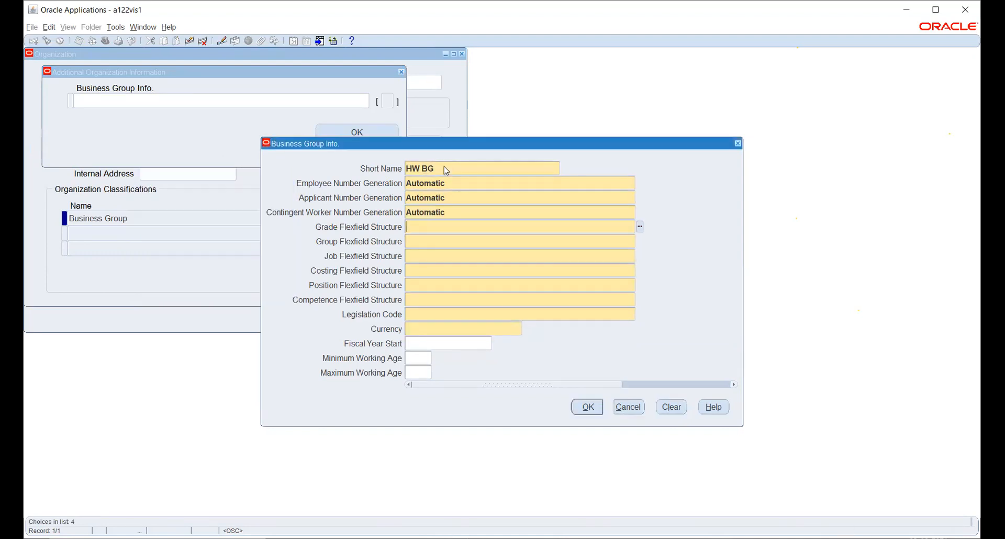
type("GRADE")
key("Tab")
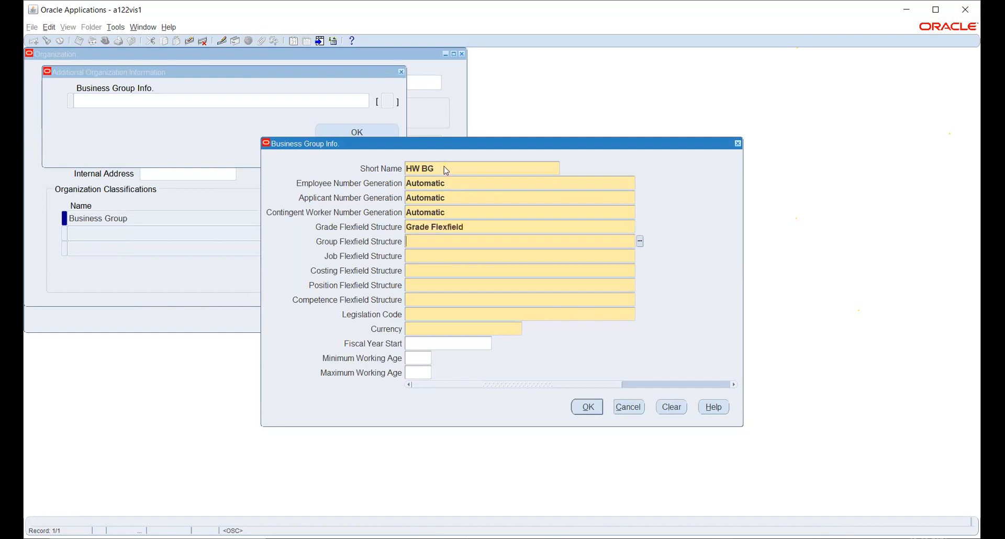
type("GROU")
key("Tab")
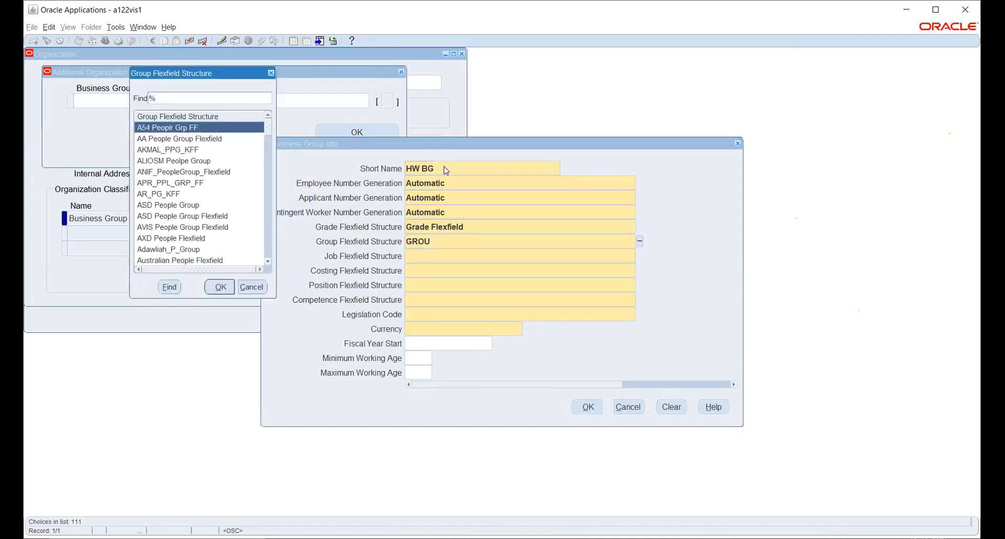
- Set the group structure to GE Group and the job structure to Job Flexfield
type("g")
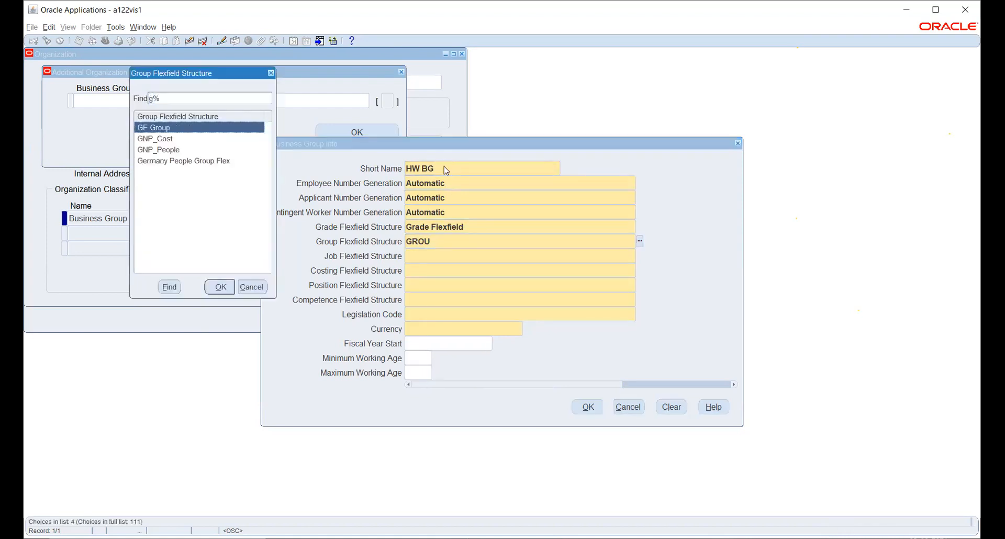
key("Down")
key("Up")
key("Return")
key("Tab")
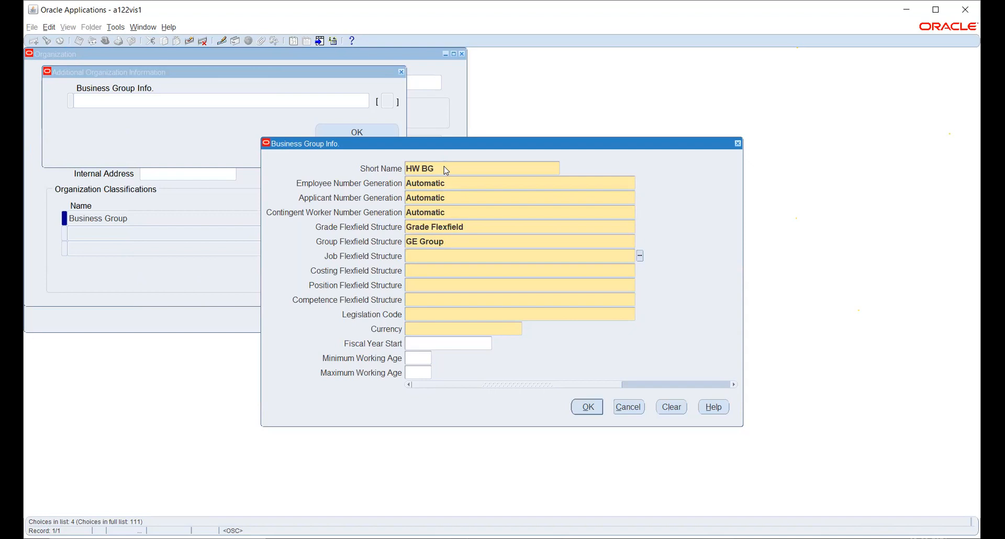
type("JO")
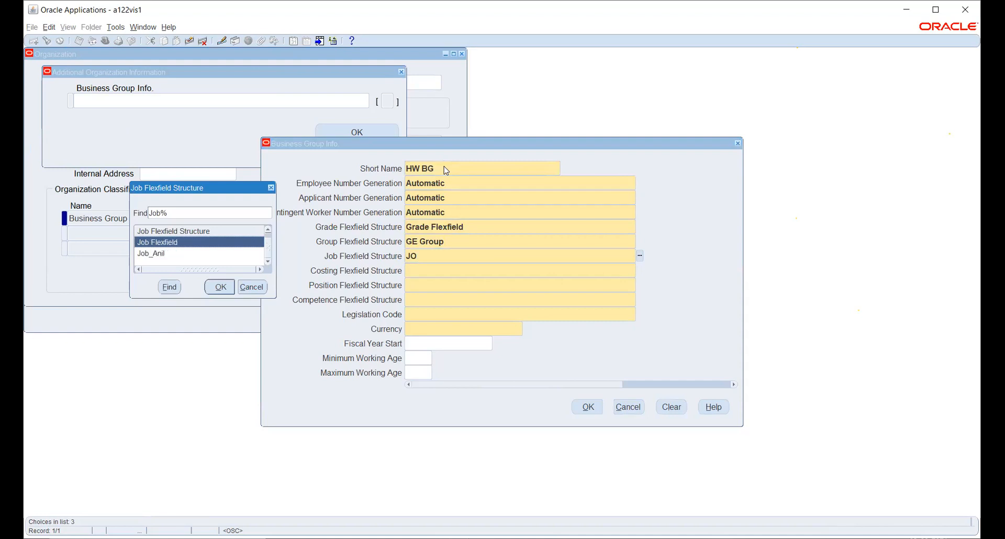
key("Return")
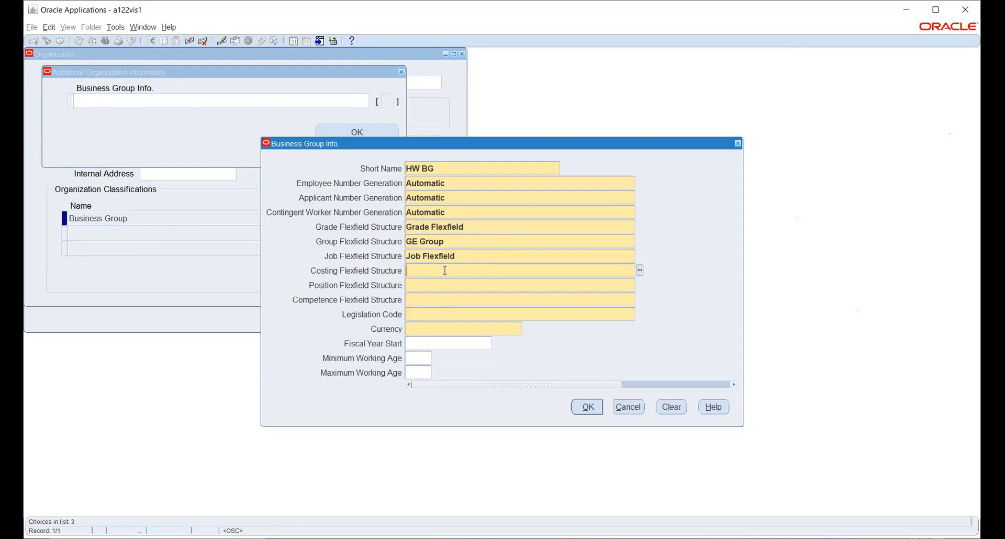
- Set costing to Cost Allocation KF, position to Position Flexfield, competence to Competence Flexfield
type("COST")
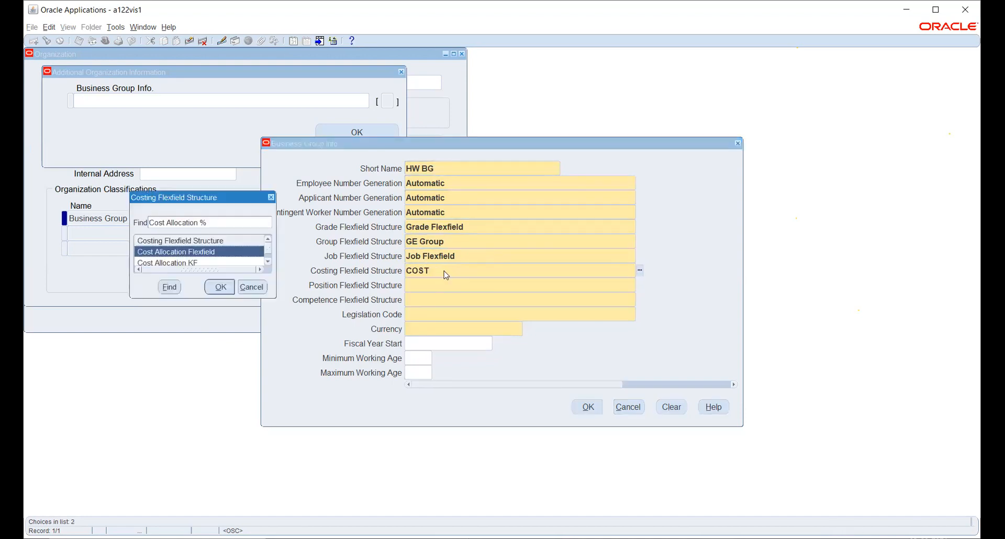
key("Down")
key("Return")
type("POSI")
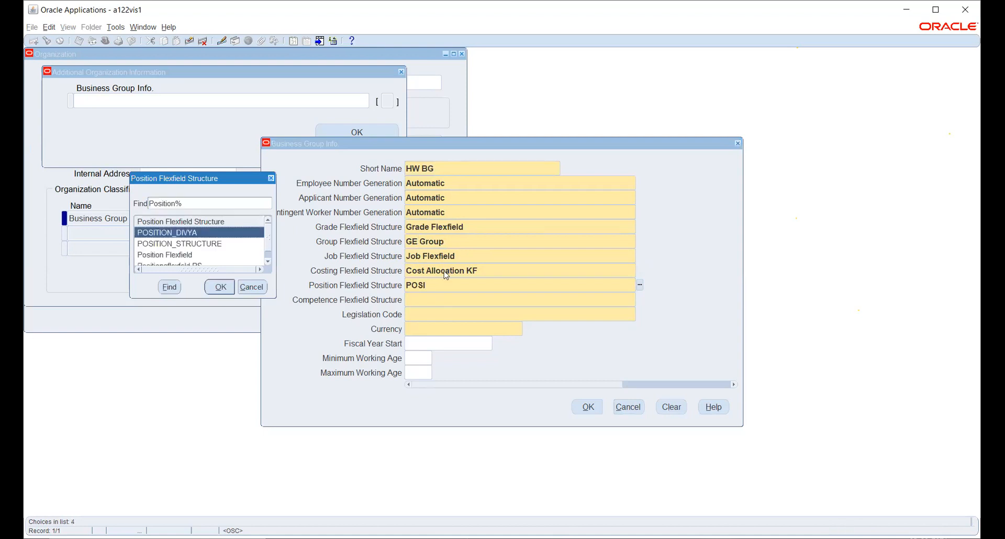
key("Down")
key("Down")
key("Return")
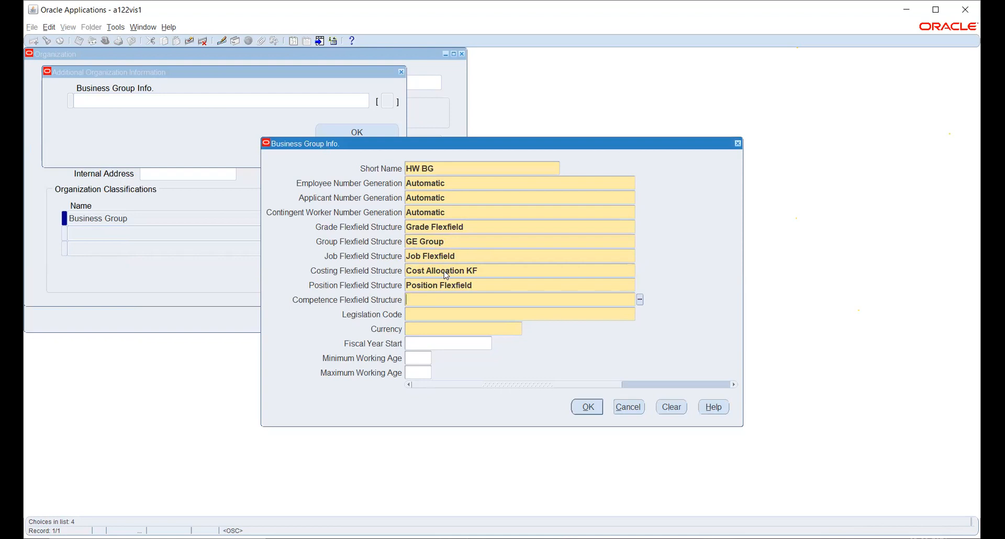
type("COM")
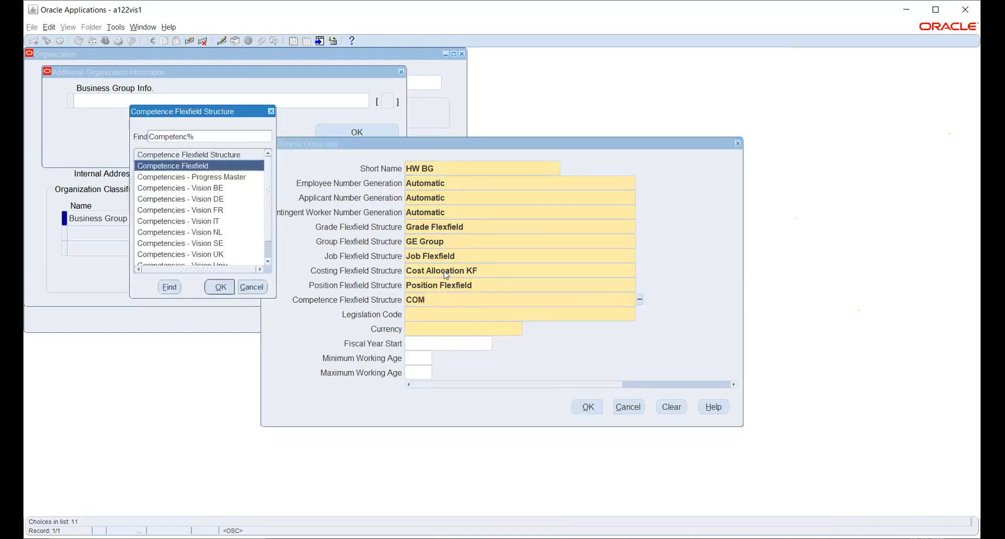
key("Return")
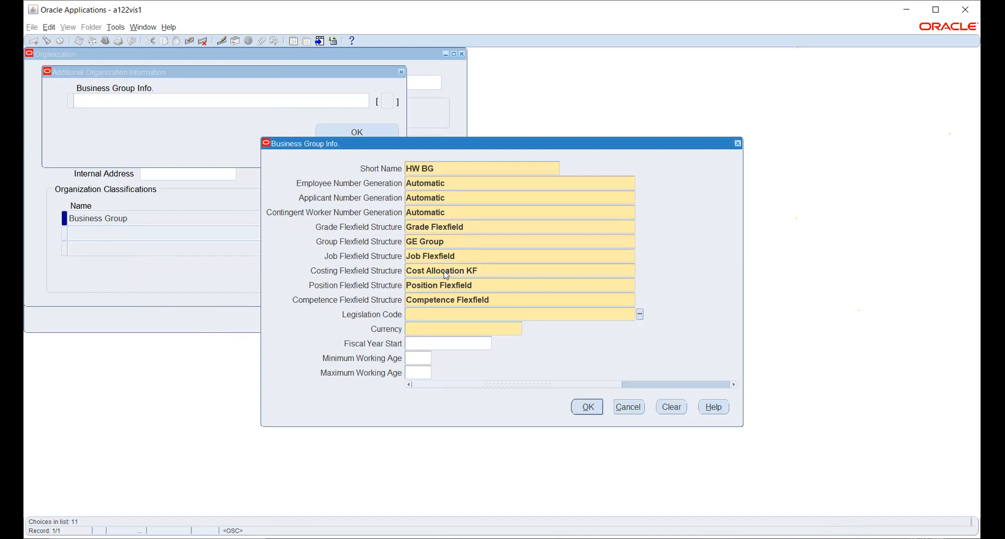
- Set the legislation code to India and the currency to IND
left_click(639, 314)
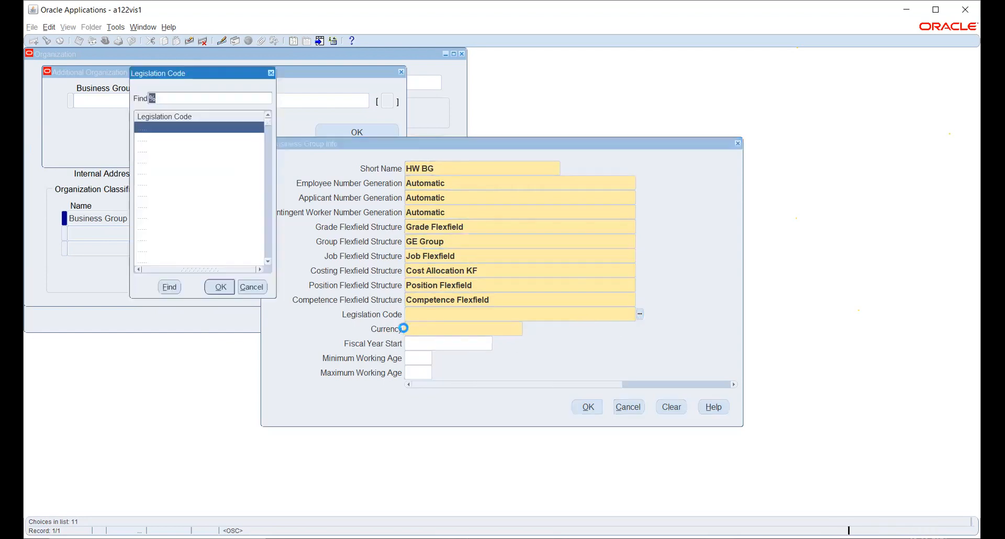
type("i")
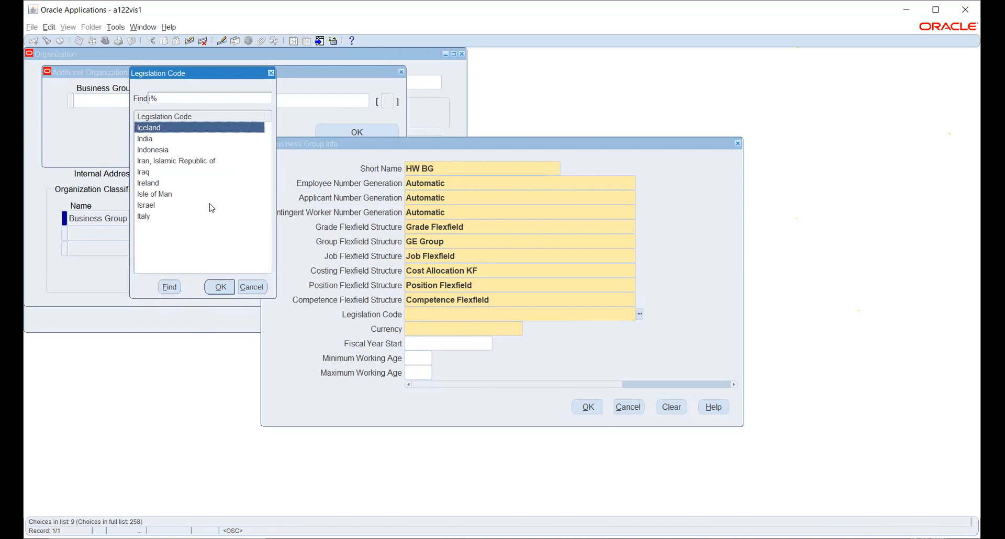
left_click(169, 139)
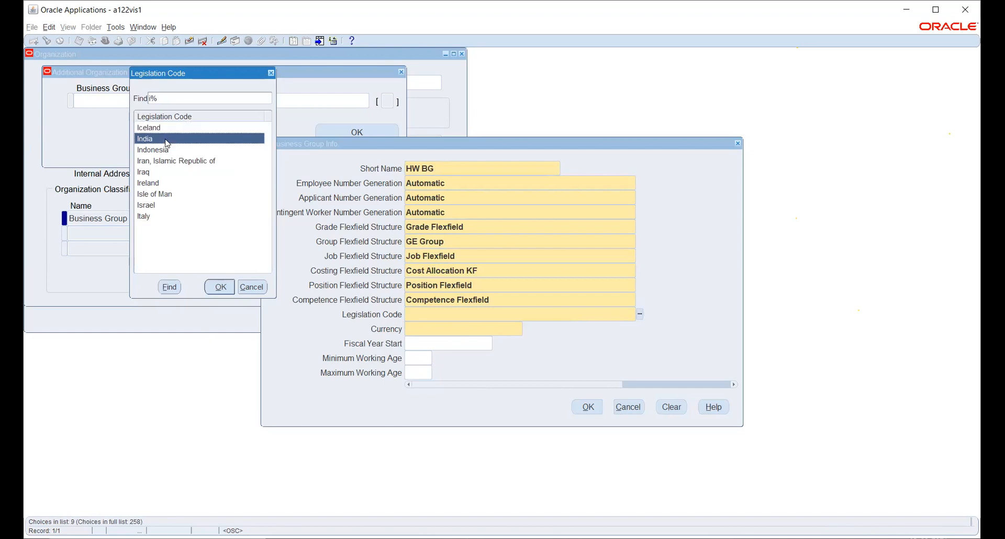
left_click(218, 286)
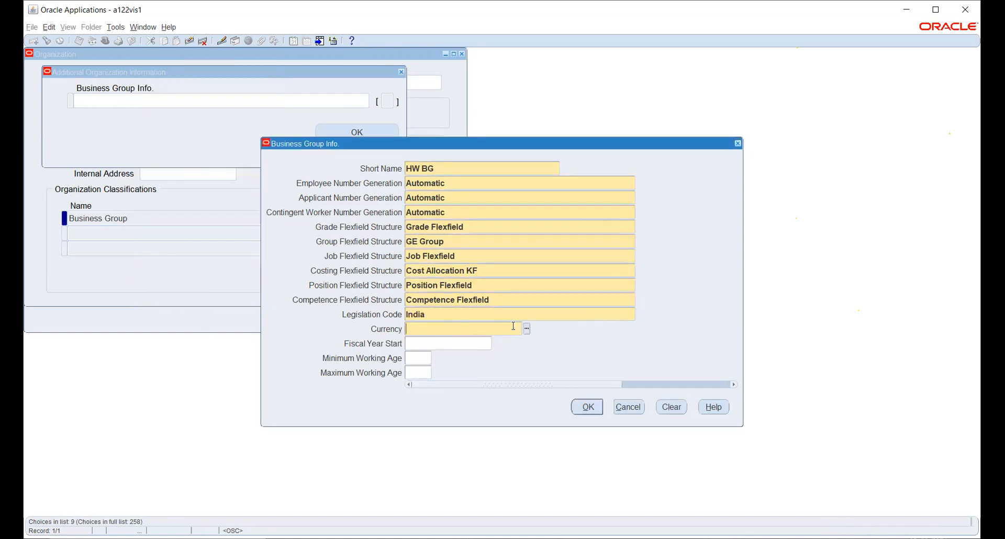
type("IN")
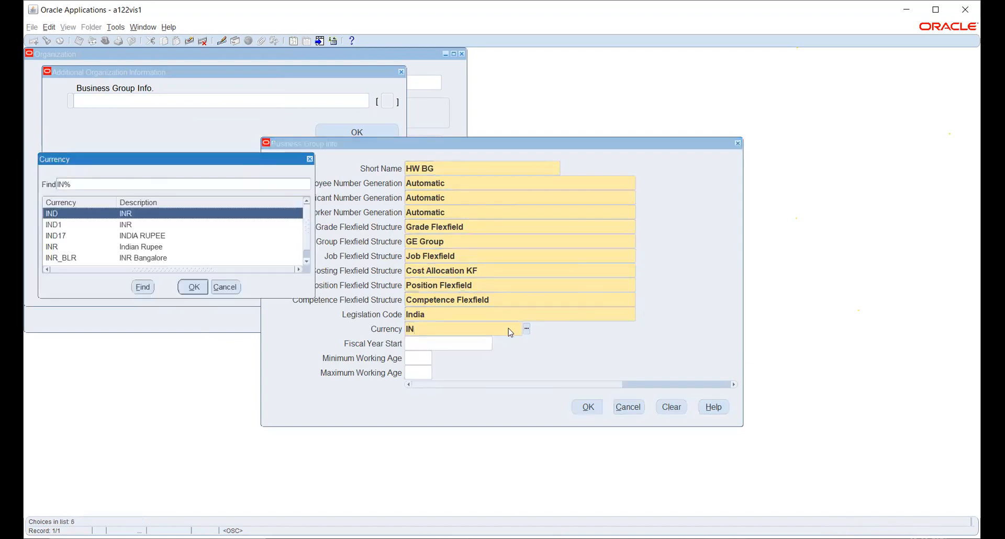
left_click(193, 286)
- Accept Business Group Info and Additional Organization Information, save the changes, and close the Organization form
left_click(585, 407)
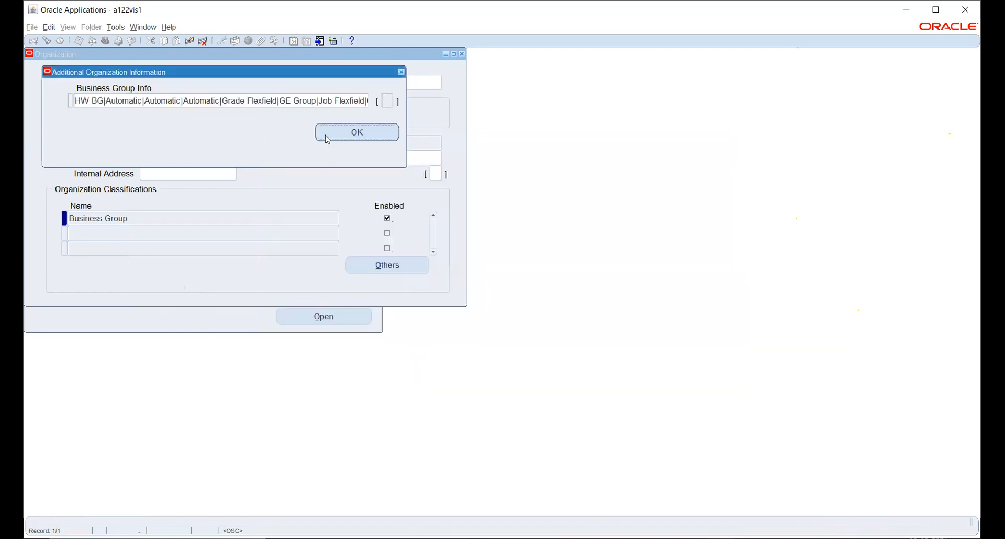
left_click(336, 131)
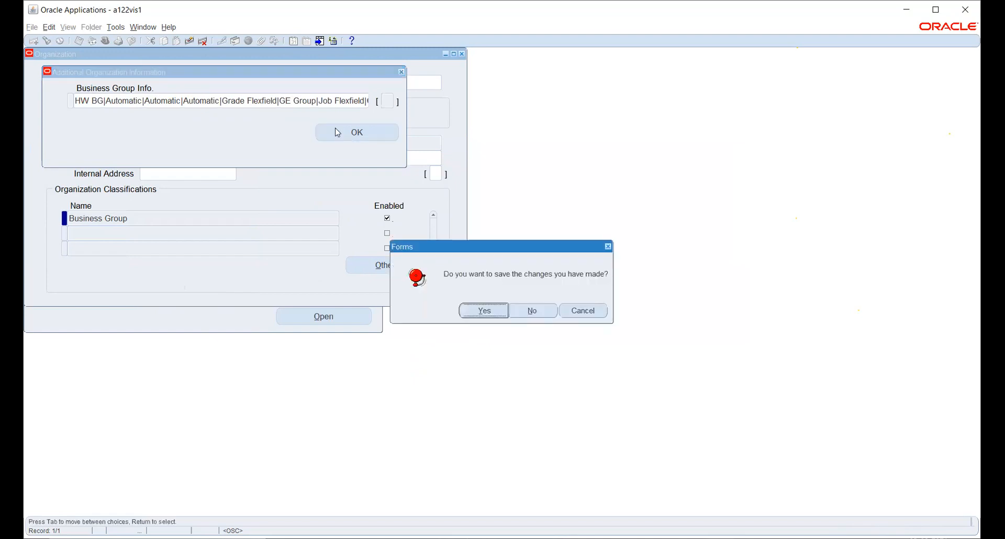
left_click(483, 311)
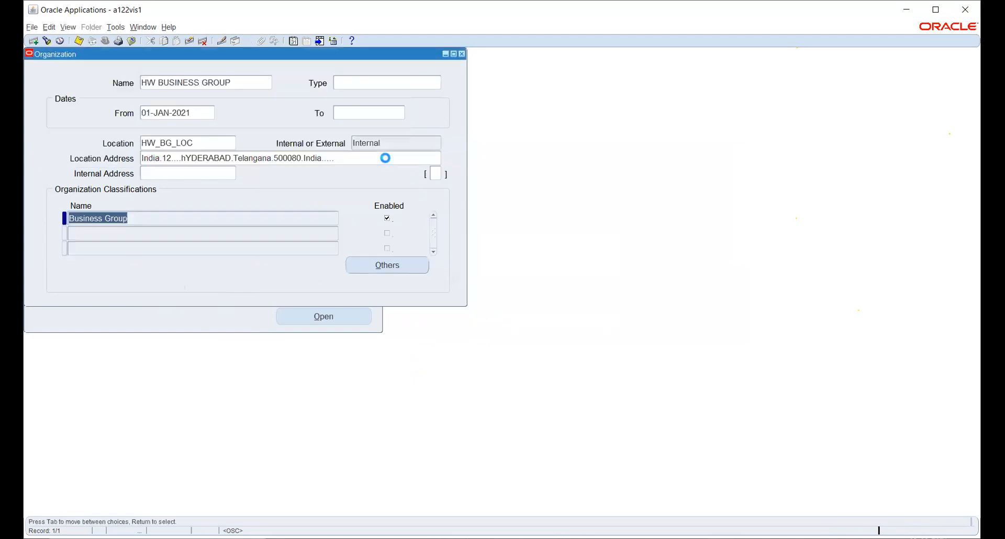
left_click(462, 55)
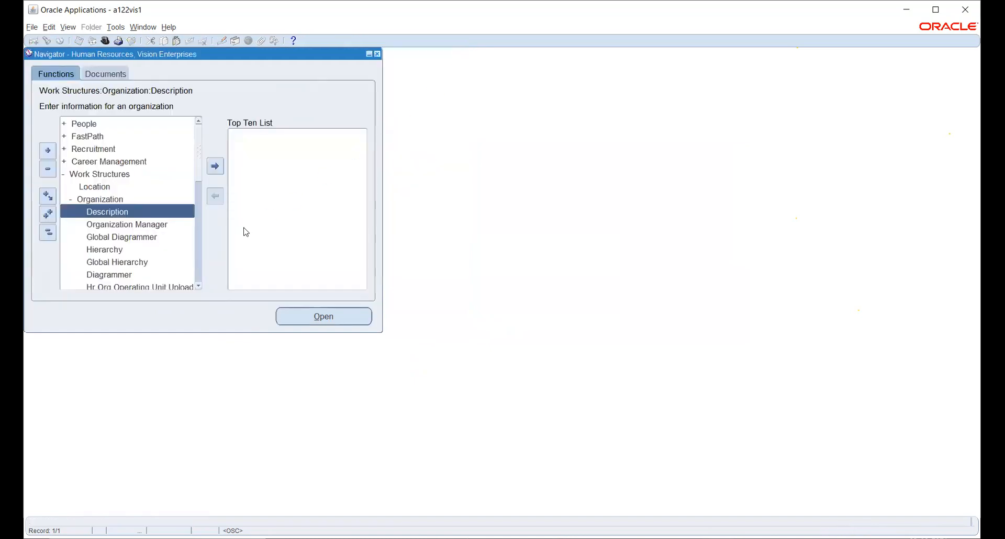
- Switch to the General Ledger, Vision Operations (USA) responsibility
left_click(46, 232)
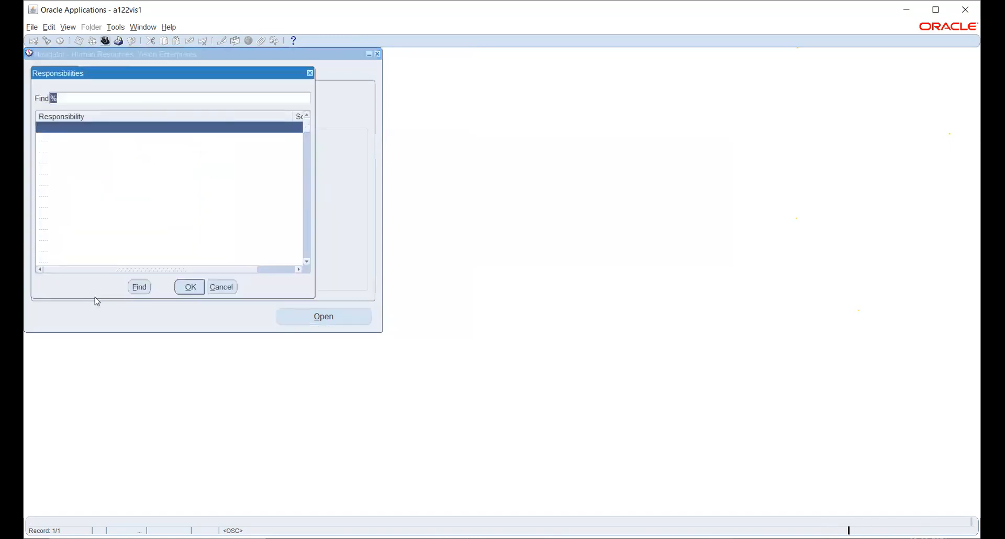
type("g")
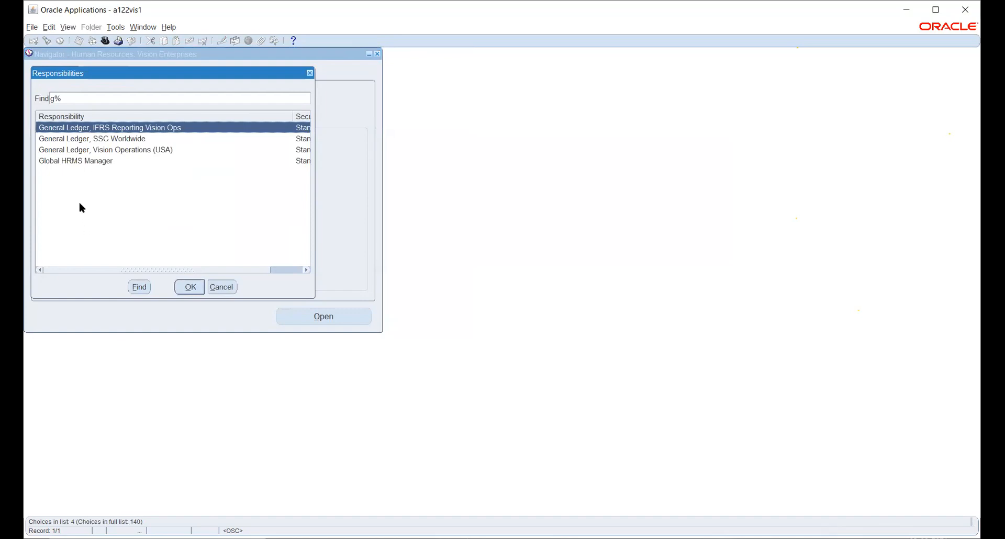
left_click(82, 151)
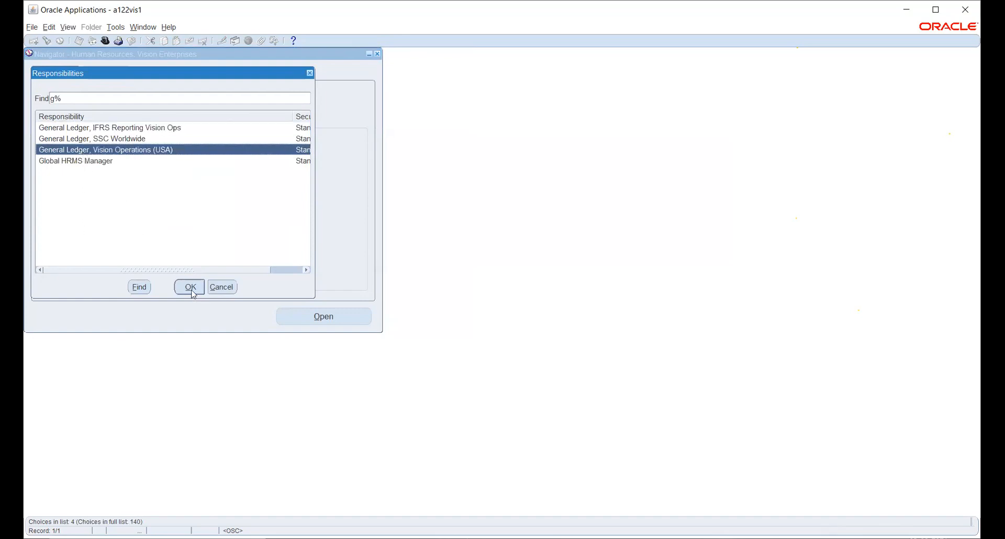
left_click(192, 287)
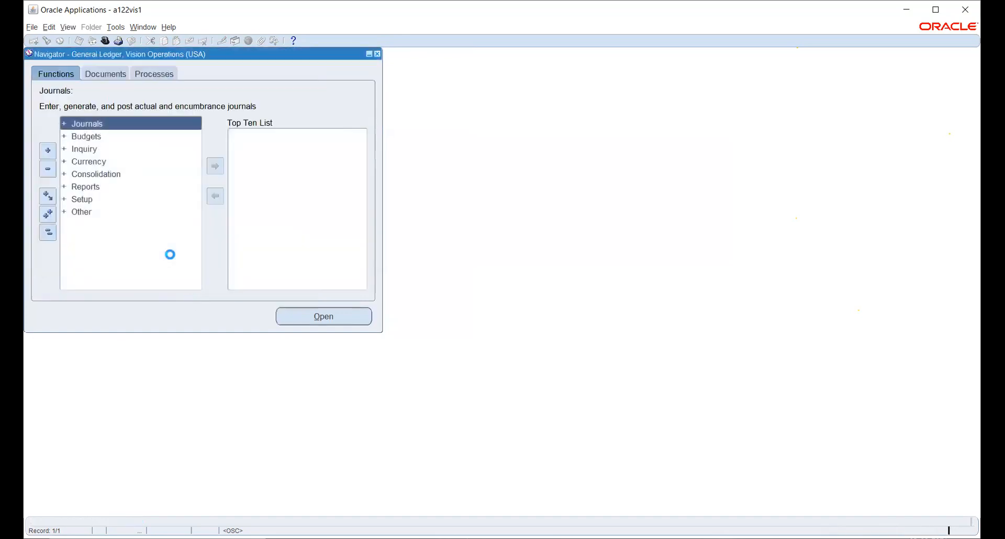
- Expand Setup > Financials > Flexfields > Key in the Navigator
left_click(82, 198)
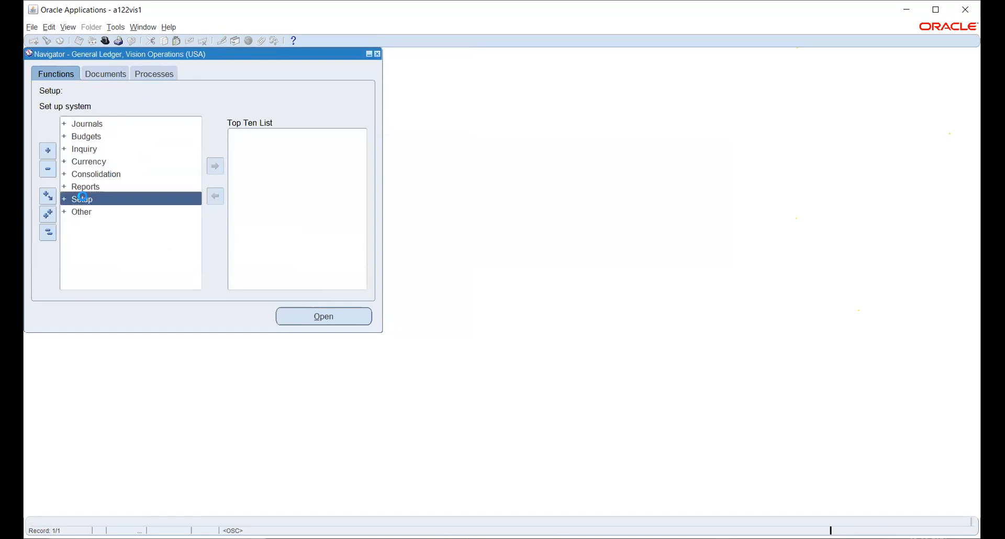
double_click(100, 218)
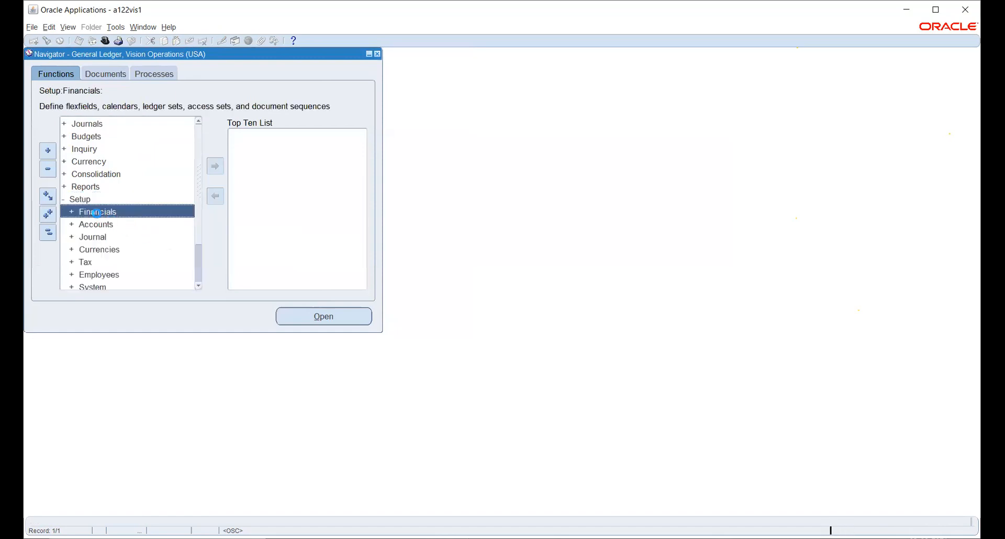
double_click(100, 226)
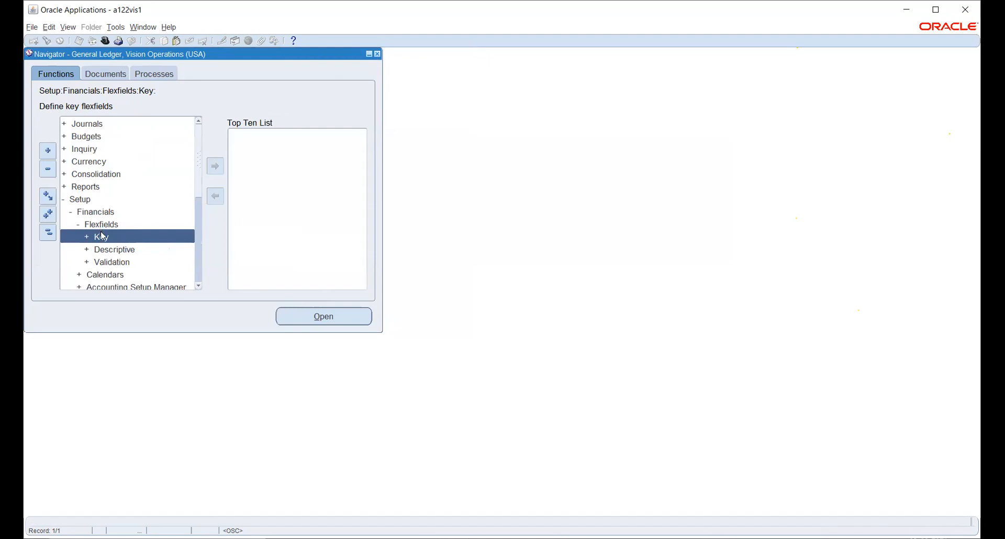
double_click(102, 237)
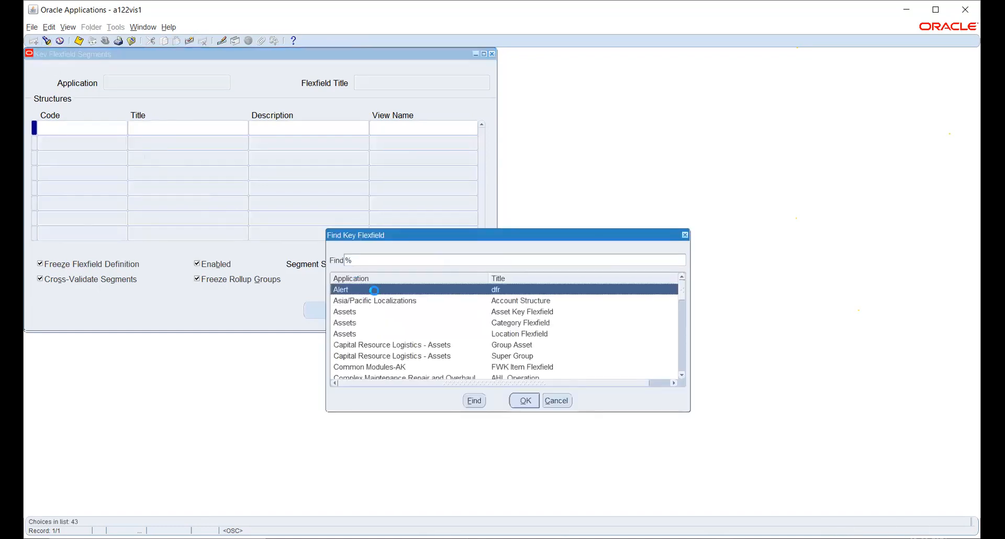
- Find Human Resources and load the Job Flexfield's structures, selecting the structure list
type("human Resources")
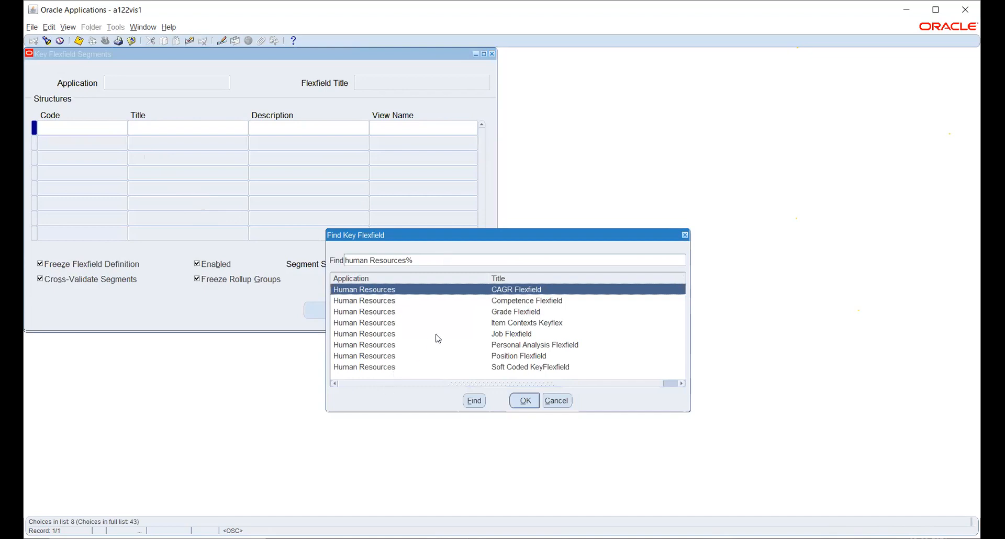
left_click(494, 337)
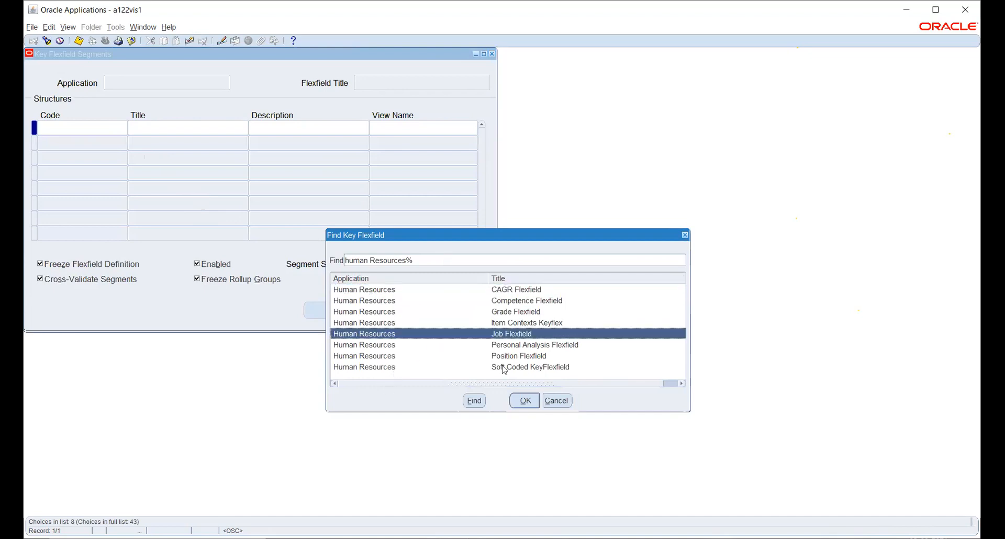
left_click(525, 402)
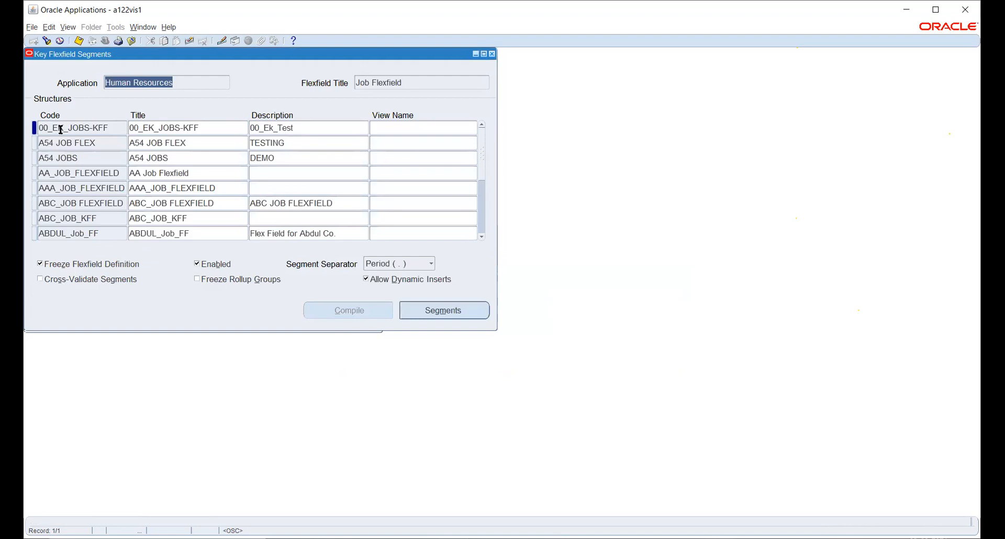
left_click(61, 127)
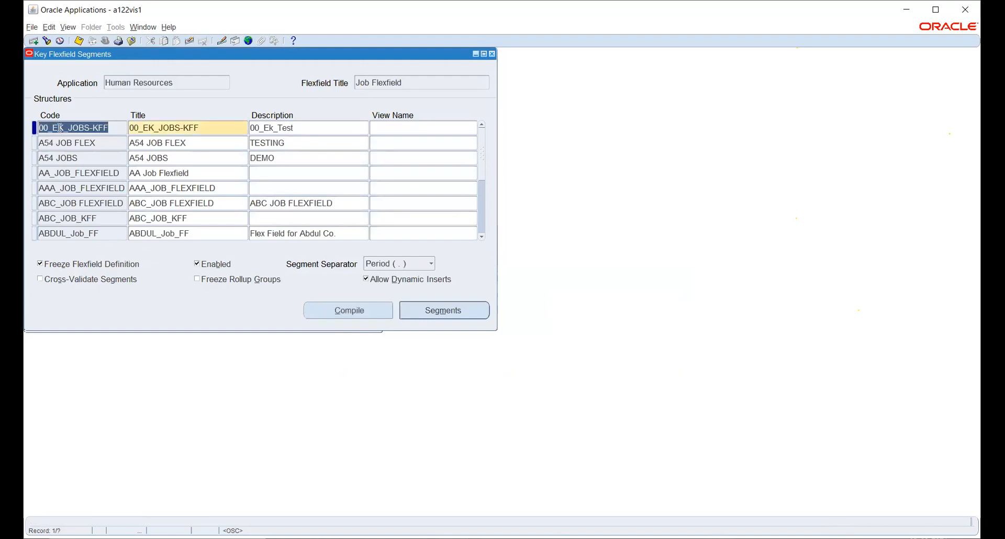
- Insert a new structure with code, title and description all HW_POSITION_KFF
key("ctrl+Down")
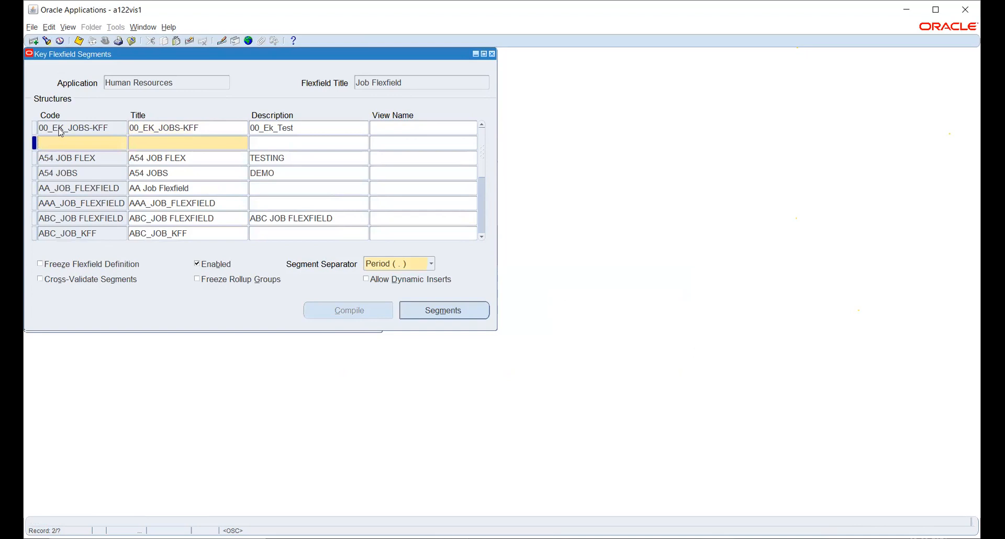
type("h")
key("BackSpace")
type("HW_POSITION_KFF")
double_click(58, 143)
key("ctrl+c")
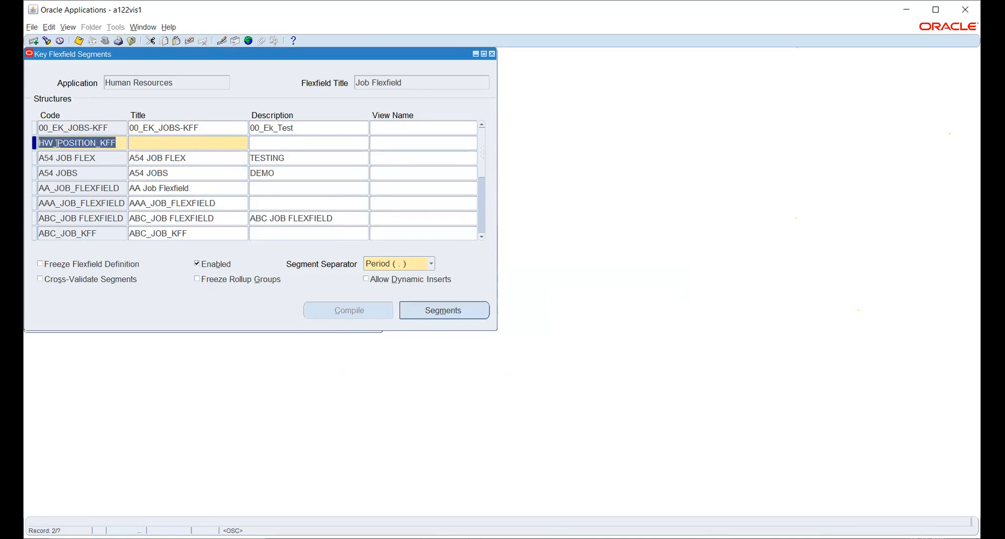
key("Tab")
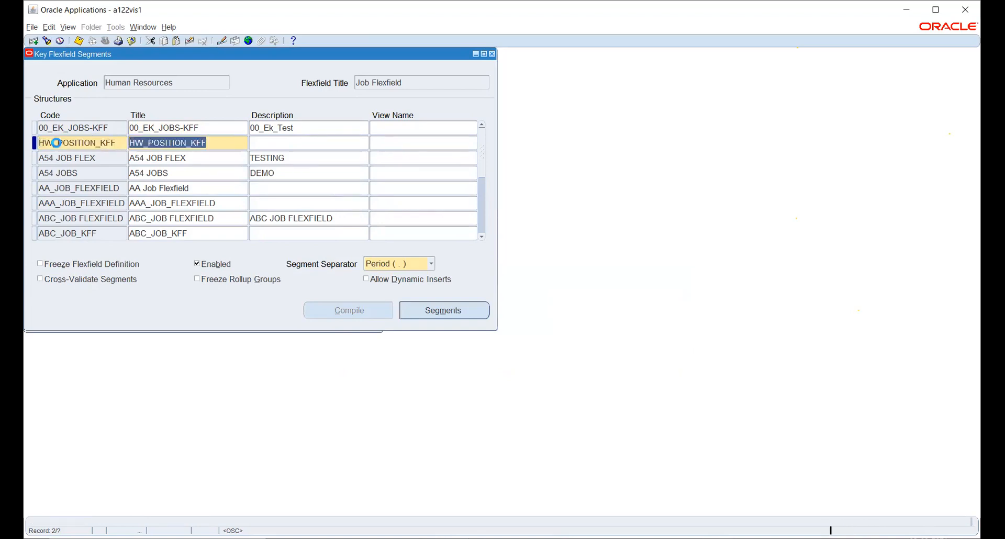
key("Tab")
key("ctrl+v")
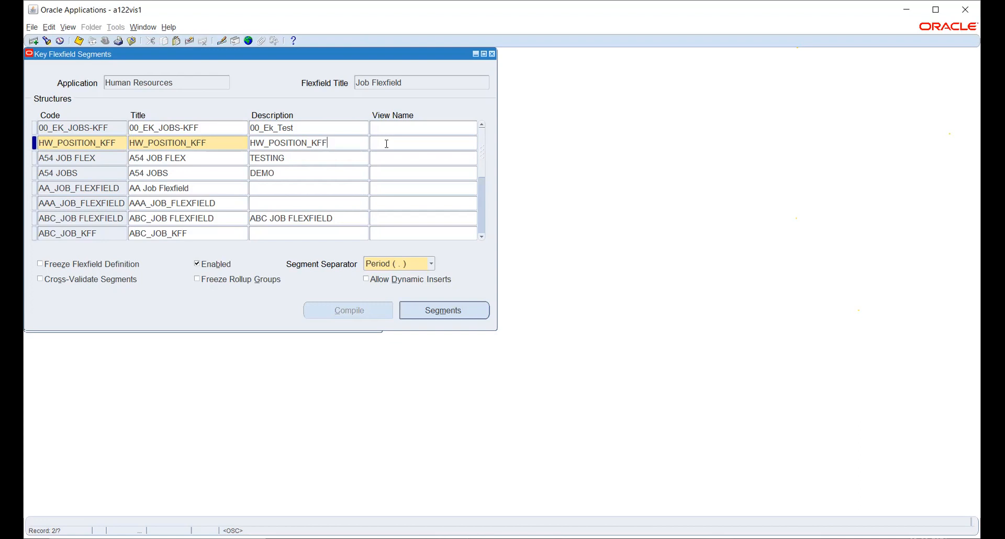
left_click(386, 143)
left_click(387, 144)
- Open the Segments Summary for the HW_POSITION_KFF structure, after briefly opening and closing it
left_click(423, 311)
left_click(512, 72)
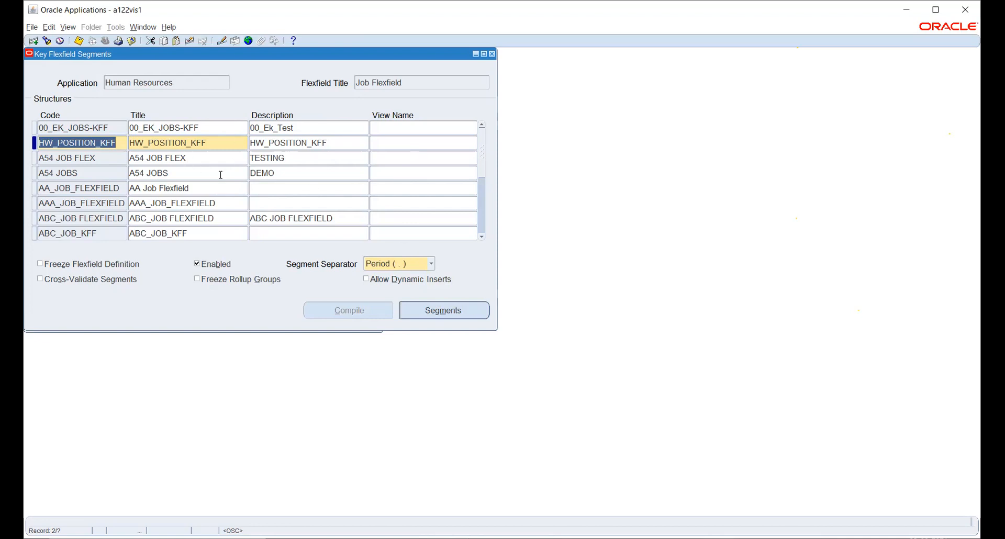
left_click(473, 313)
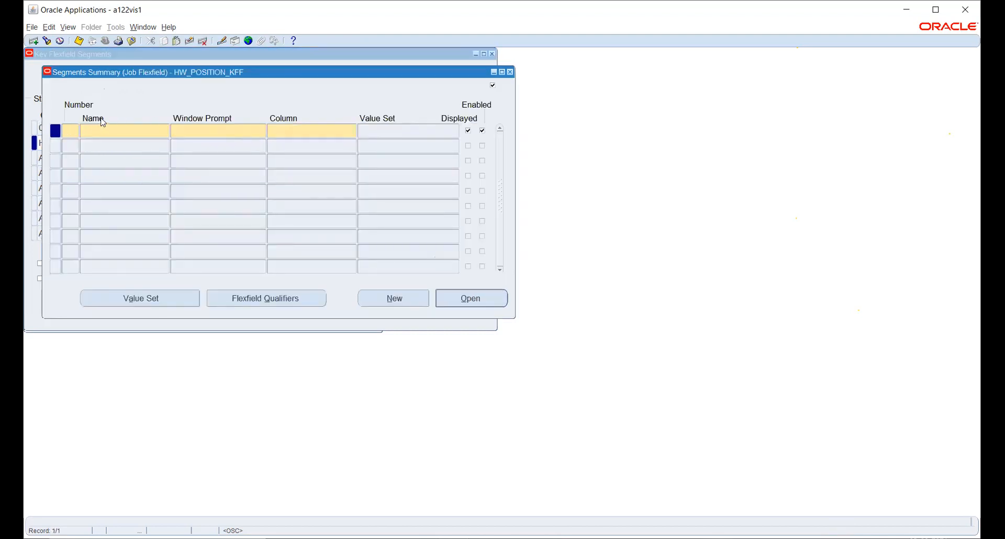
- Add segment 1 JOB CODE on column SEGMENT1, save, and accept the display size caution
type("1")
key("Tab")
type("JOB CODE")
key("Tab")
key("Tab")
type("SEGMENT1")
key("Tab")
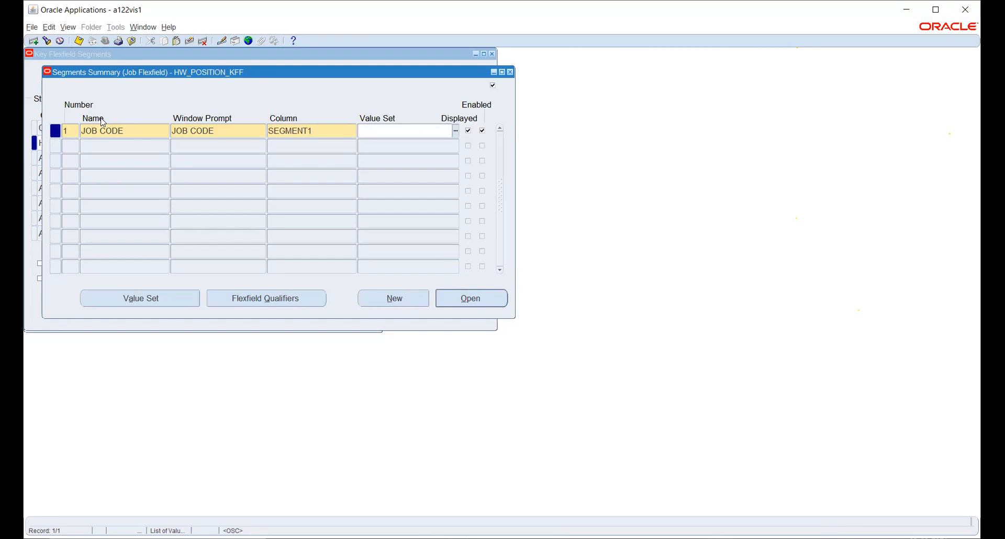
key("ctrl+s")
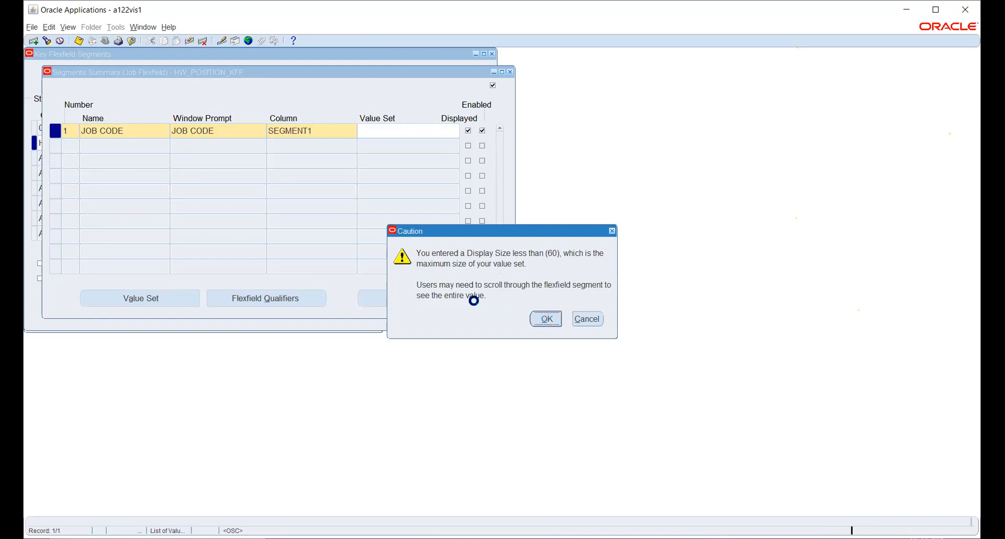
key("Return")
- Add segment 2 JOB NAME on column SEGMENT2 from the list, accepting the display size caution
type("2")
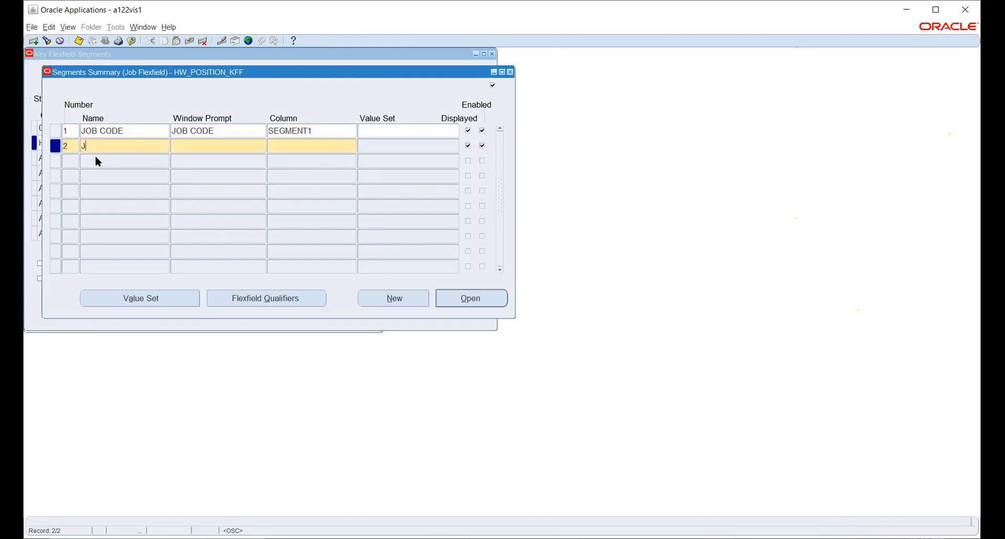
type("JOB NAME")
key("Tab")
key("Tab")
type("SEG")
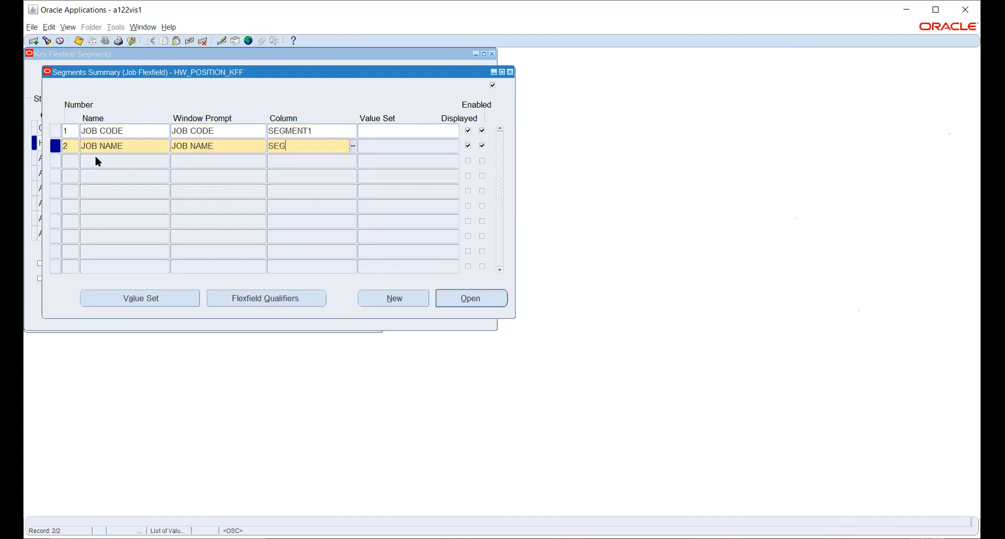
type("MENT 2")
key("Tab")
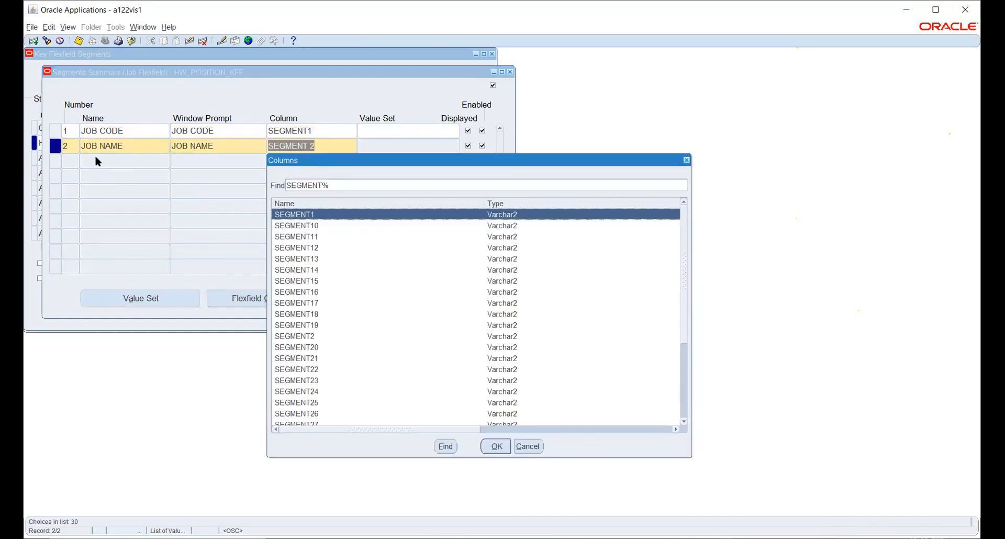
key("Down")
key("Down")
key("Down")
key("Down")
key("Down")
key("Down")
key("Down")
key("Down")
key("Down")
key("Down")
key("Down")
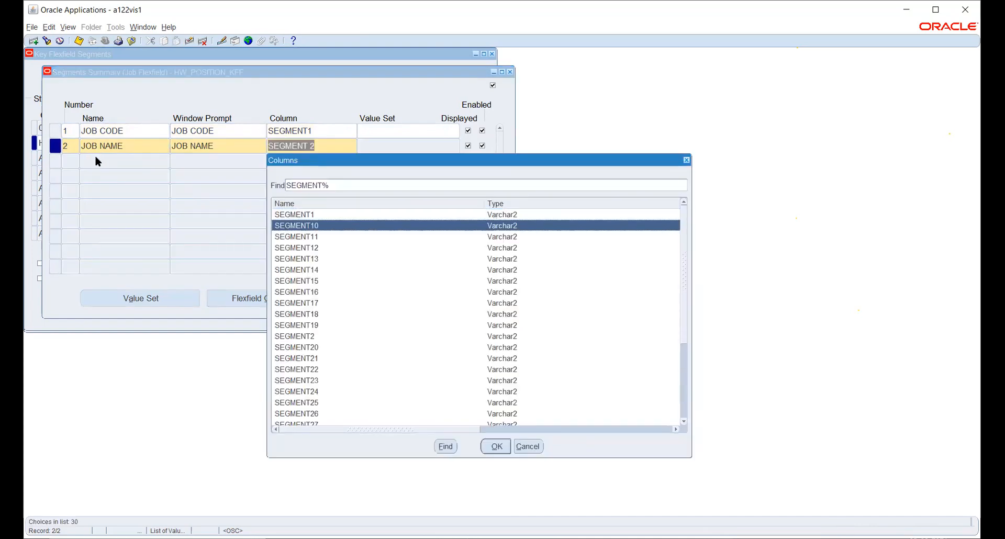
key("Return")
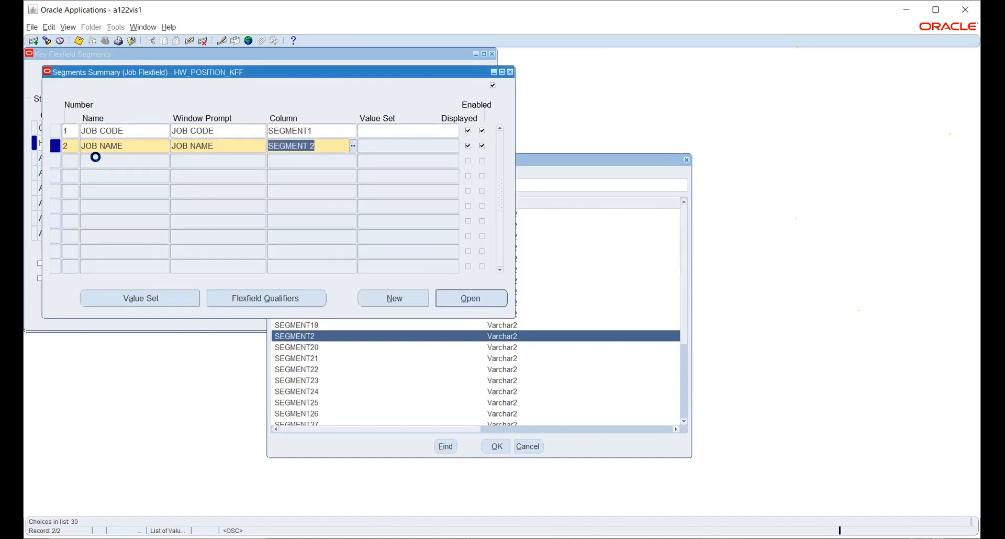
key("Tab")
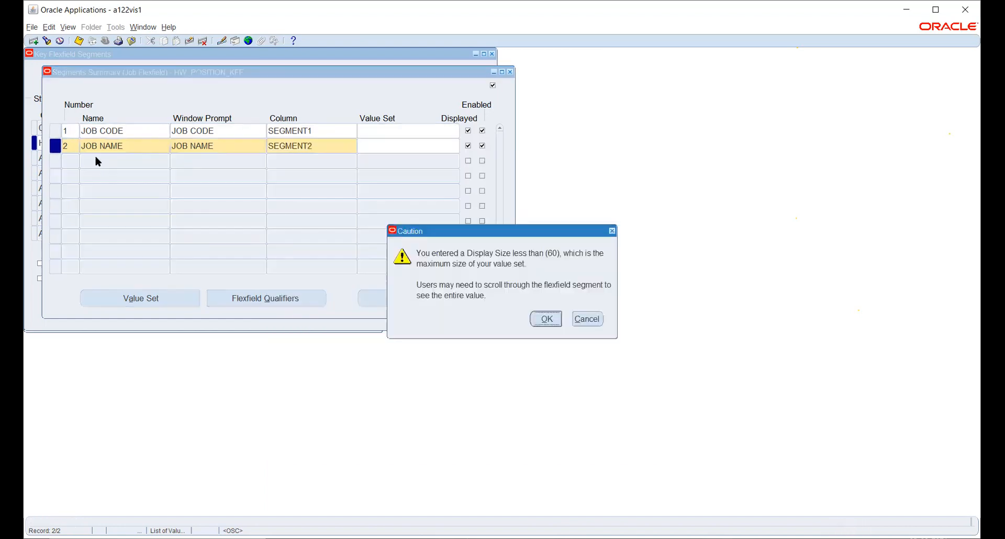
key("Return")
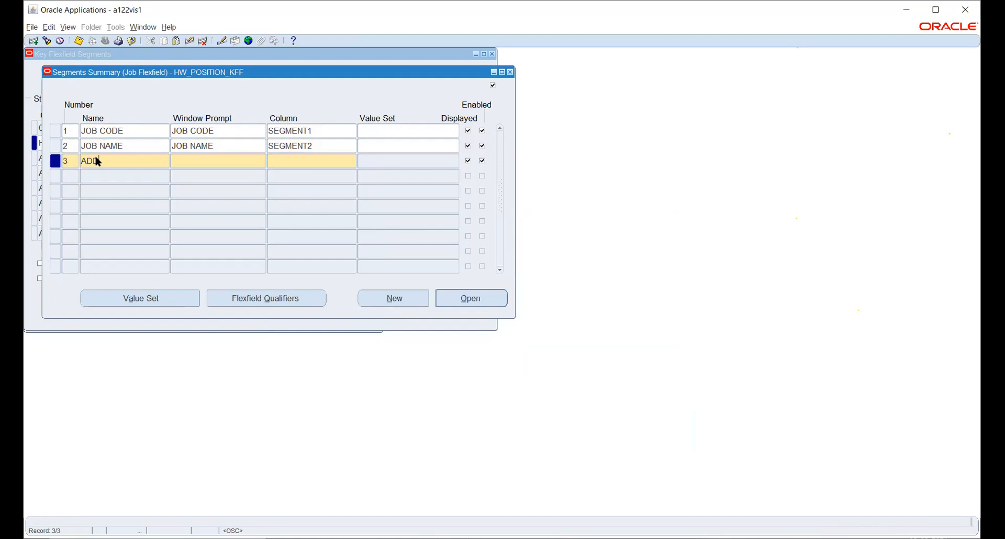
- Add segment 3 IDENTITY NO on SEGMENT3, acknowledge the display size caution, and open Value Set
key("BackSpace")
type("IDENTITY NO")
key("Tab")
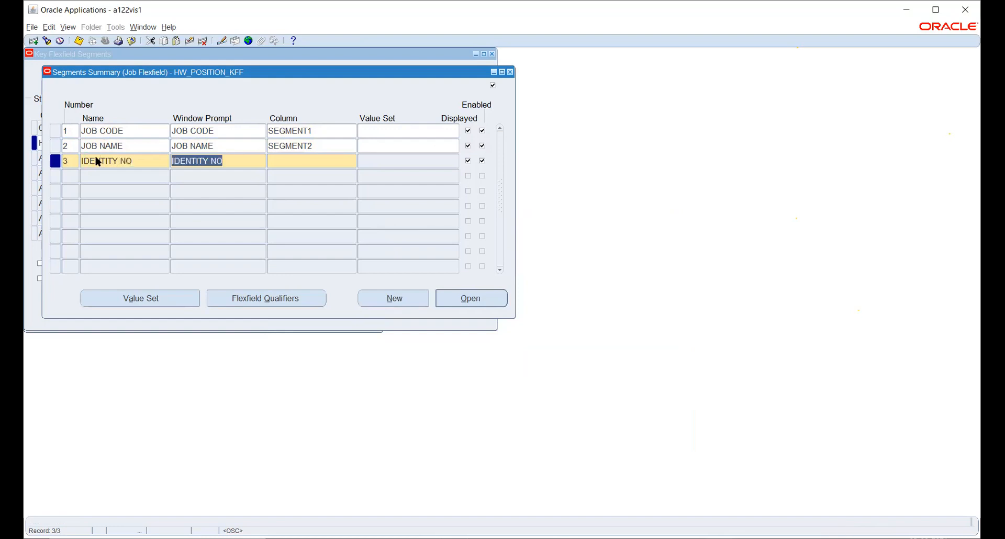
key("Tab")
type("SEG")
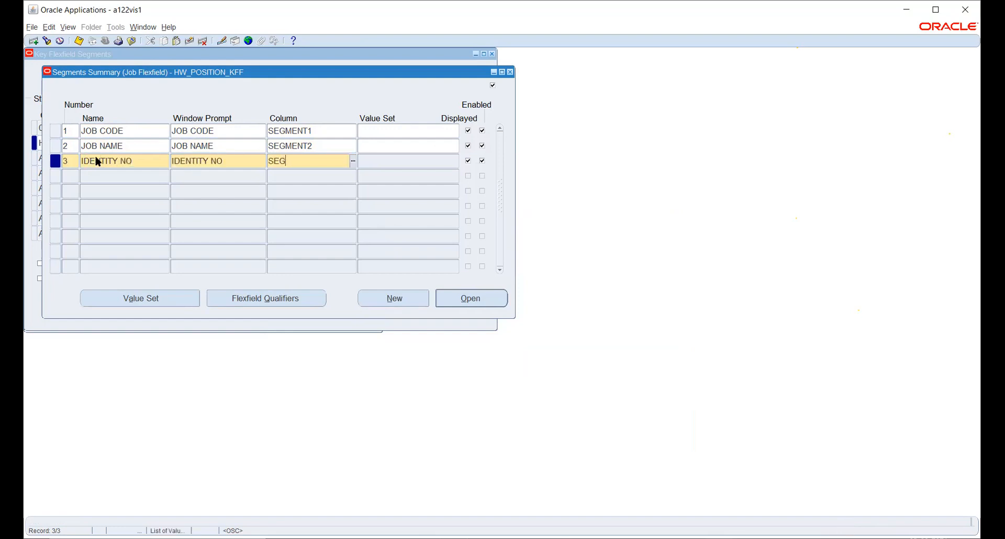
type("MENT3")
key("Tab")
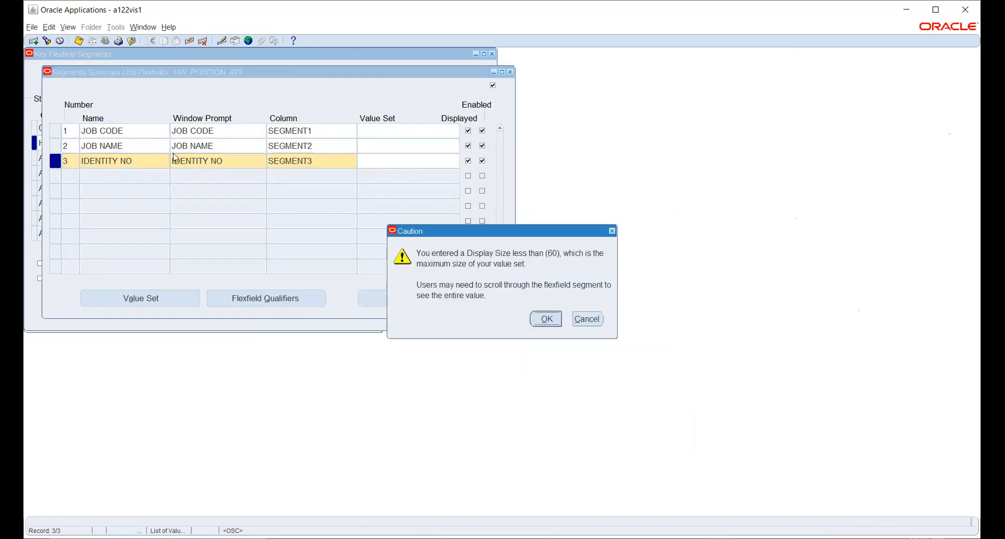
left_click(546, 318)
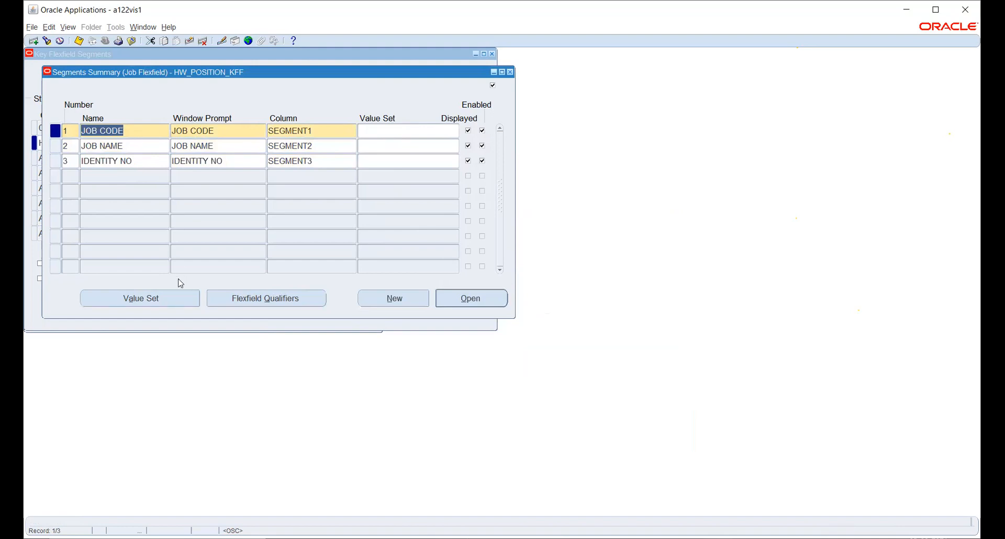
left_click(140, 299)
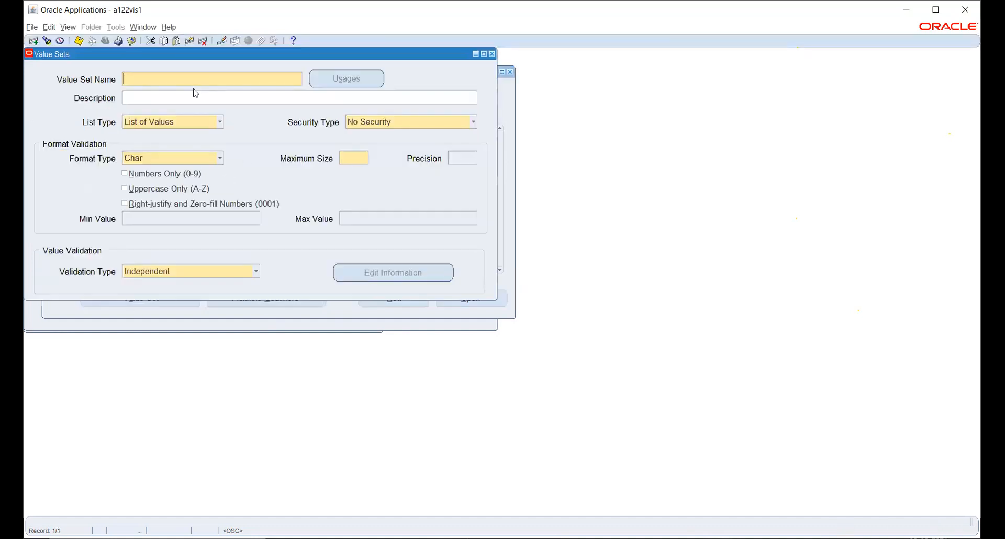
- Enter JOB CODE as the value set name and description, keeping List of Values as list type
type("JOB CODE")
left_click(195, 97)
type("JOB CODE")
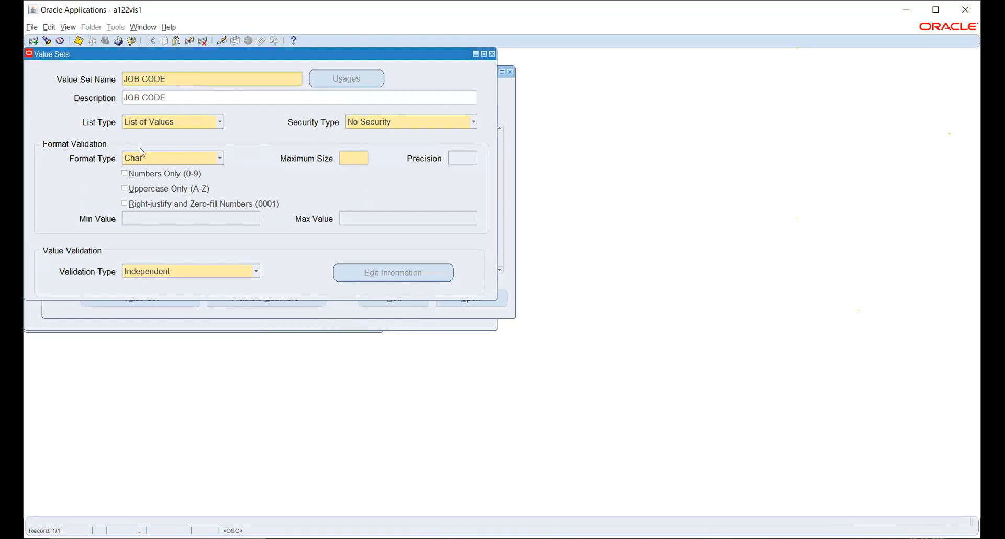
left_click(130, 127)
left_click(153, 122)
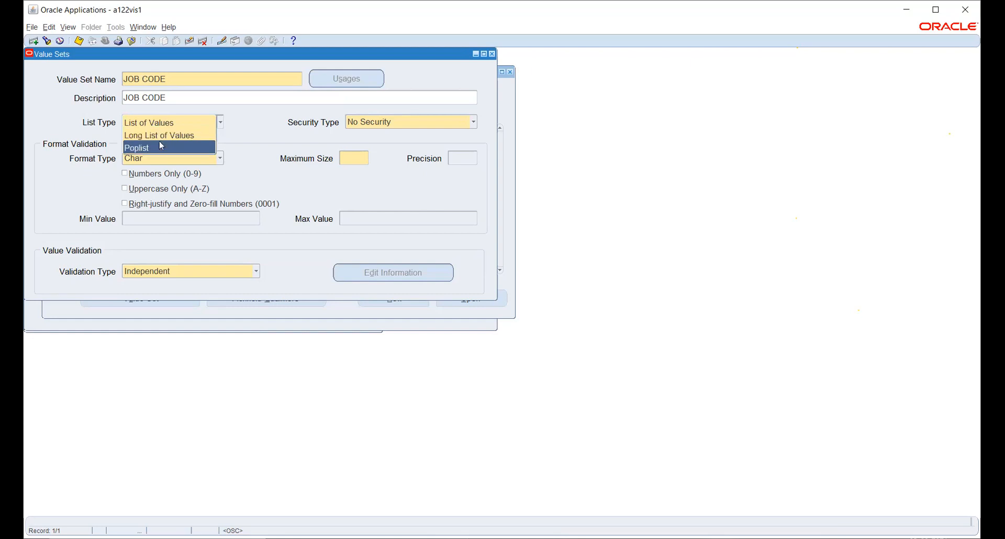
key("Up")
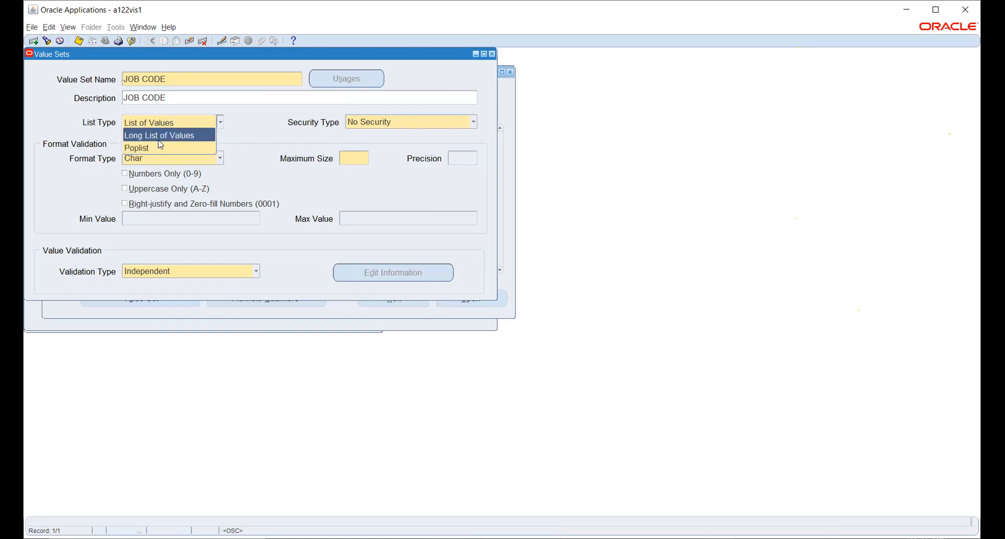
key("Up")
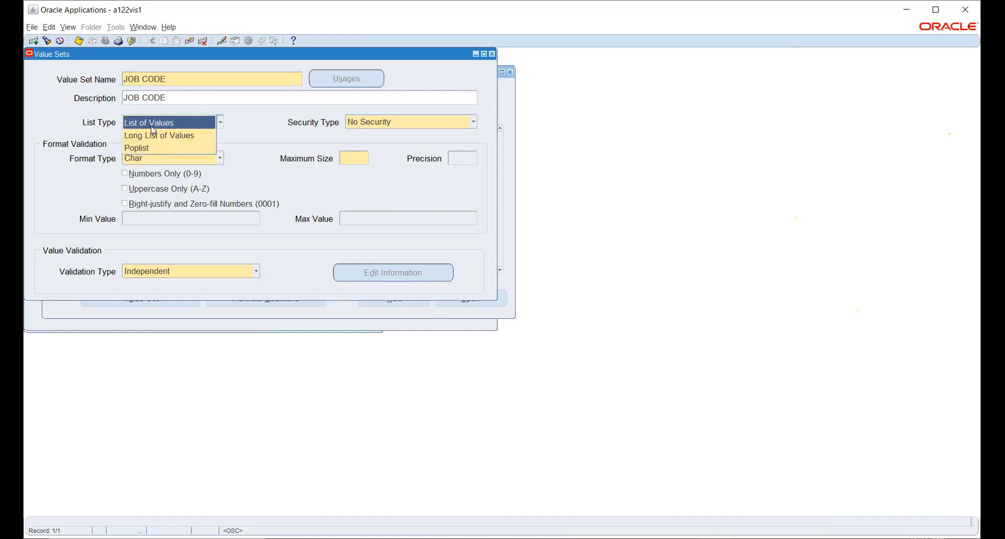
left_click(153, 125)
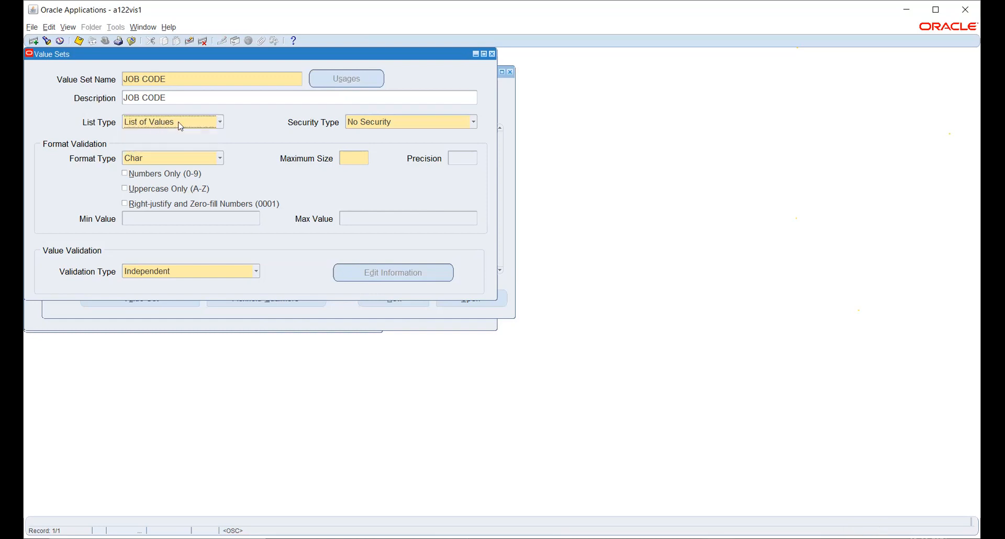
- Show the JOB CODE Security Type choices: No, Hierarchical and Non-Hierarchical Security
left_click(374, 126)
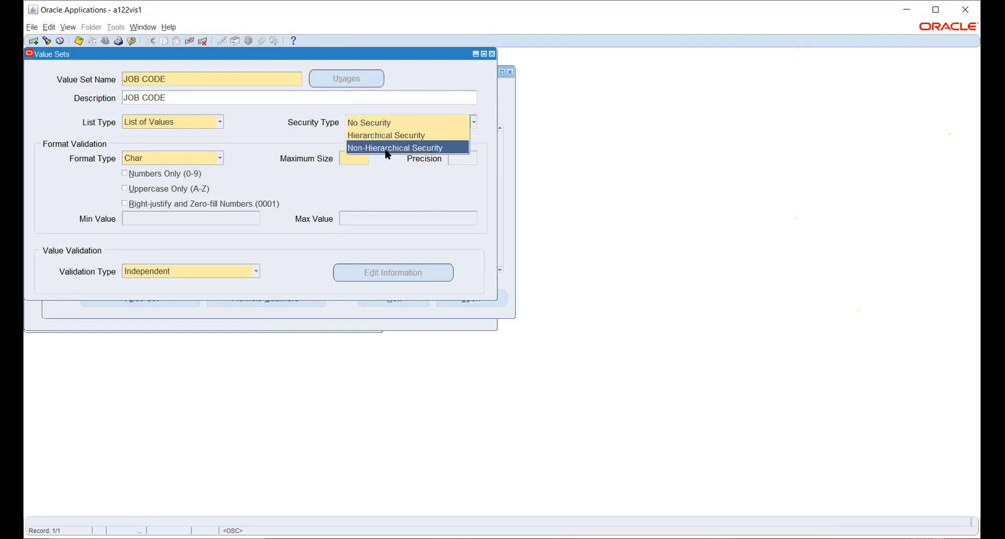
- Set the JOB CODE value set's security type to Non-Hierarchical Security
left_click(372, 148)
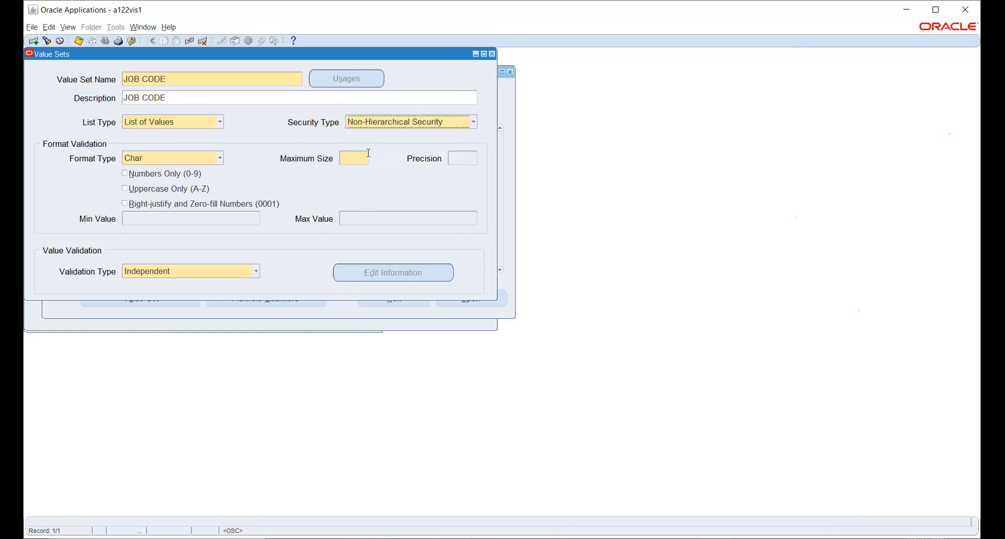
left_click(144, 159)
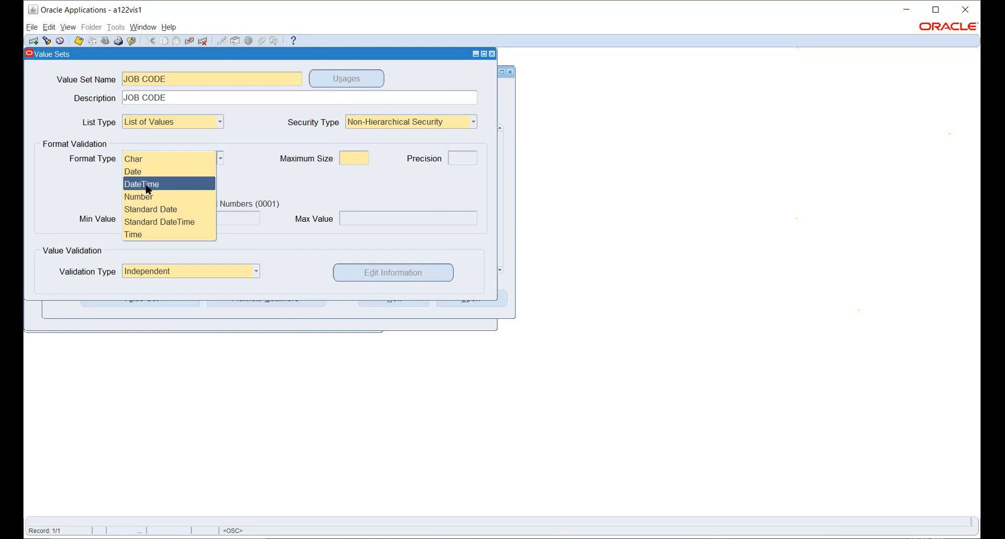
- Keep the Char format for JOB CODE and set its Maximum Size to 6
left_click(161, 158)
left_click(359, 159)
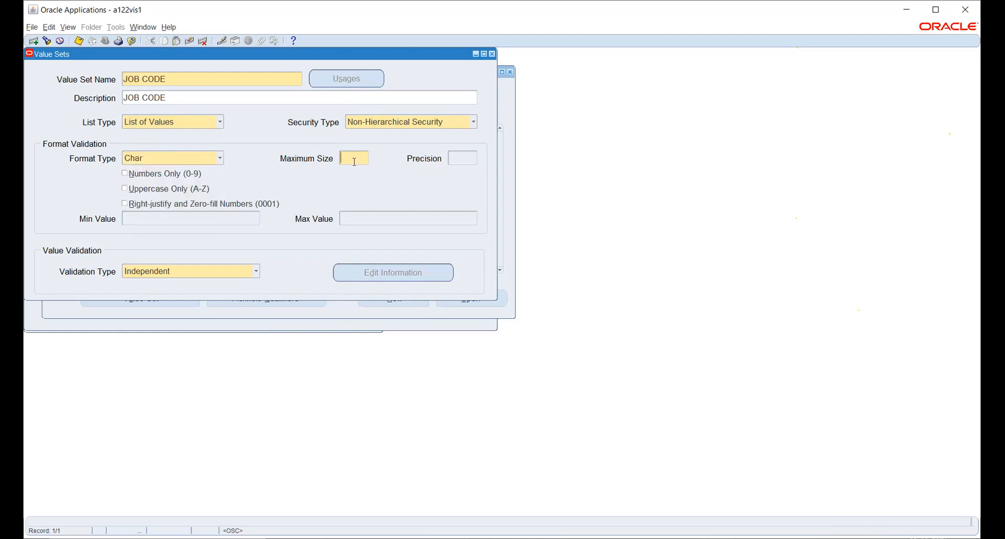
type("6")
left_click(162, 273)
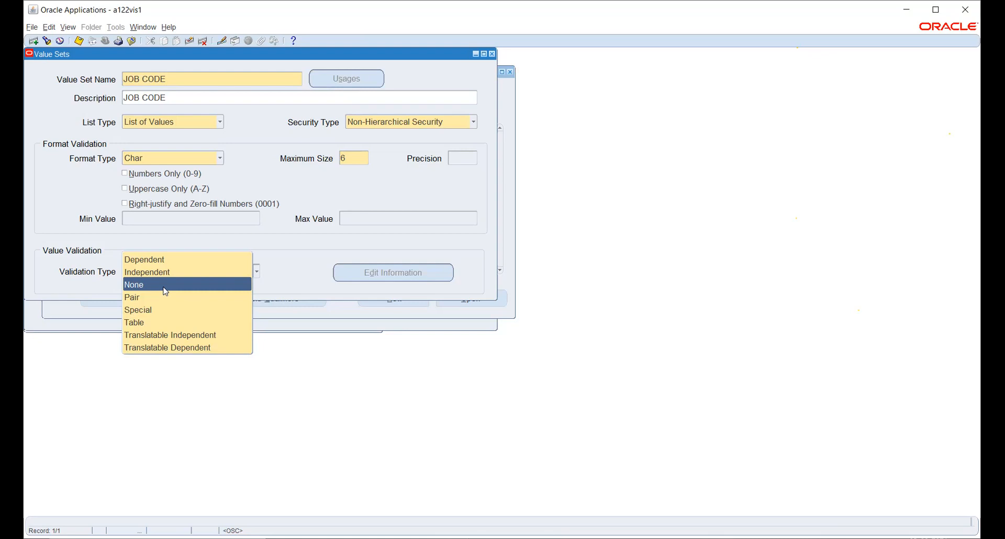
- Keep Independent validation, save JOB CODE, and move the Value Sets window aside
left_click(295, 246)
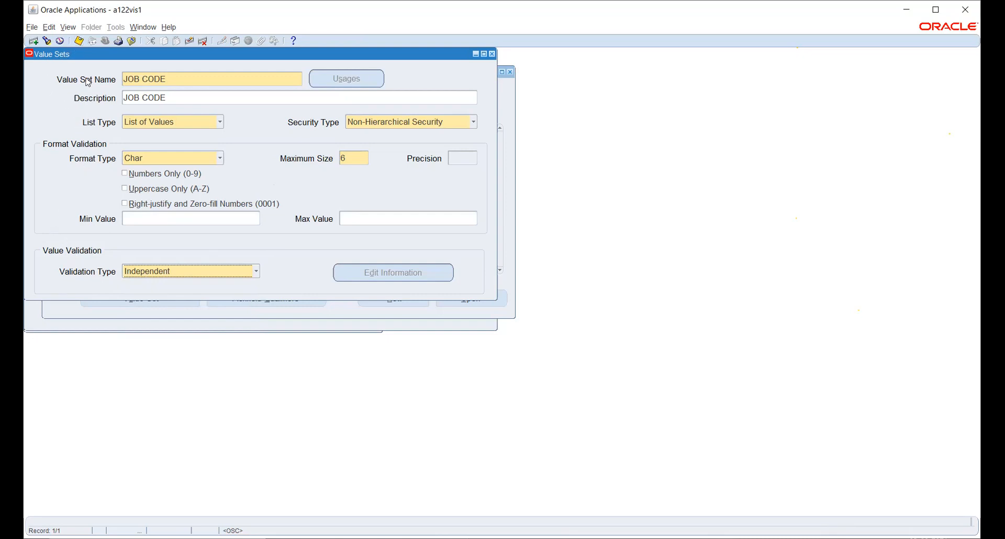
left_click(80, 44)
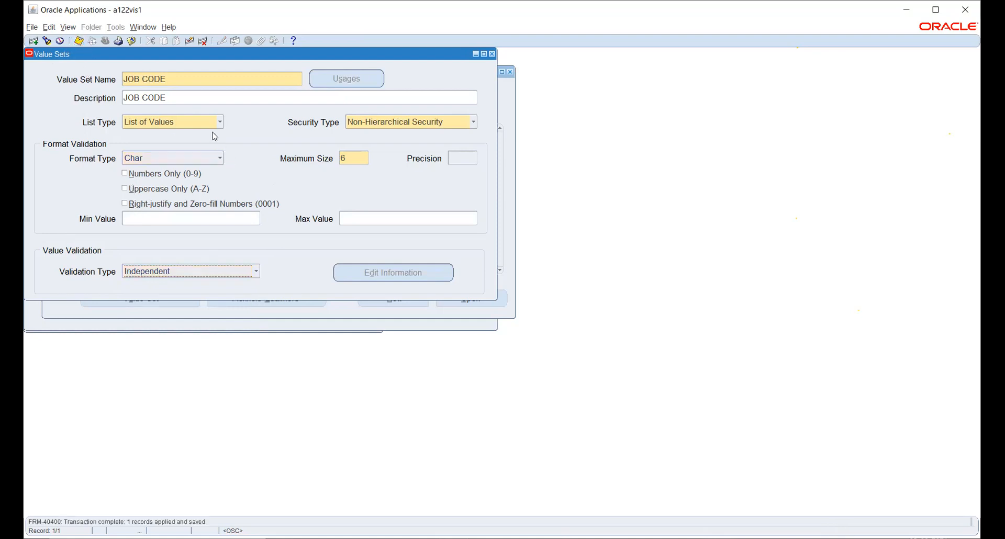
left_click_drag(143, 58, 405, 73)
- Start a new value set and enter JOB NAME as its name and description
left_click(130, 145)
key("ctrl+c")
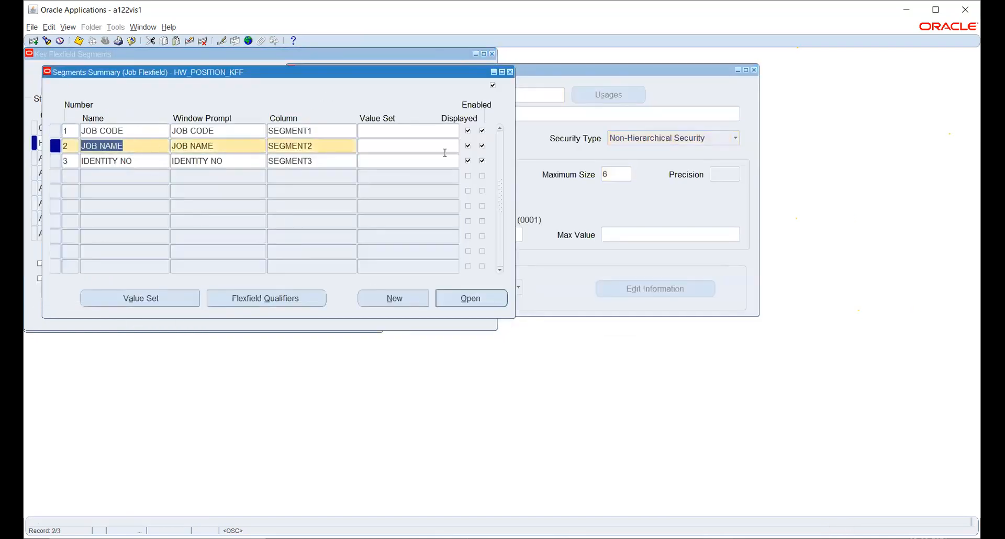
left_click(618, 70)
left_click(430, 97)
left_click(33, 41)
left_click(419, 103)
key("ctrl+v")
left_click(419, 115)
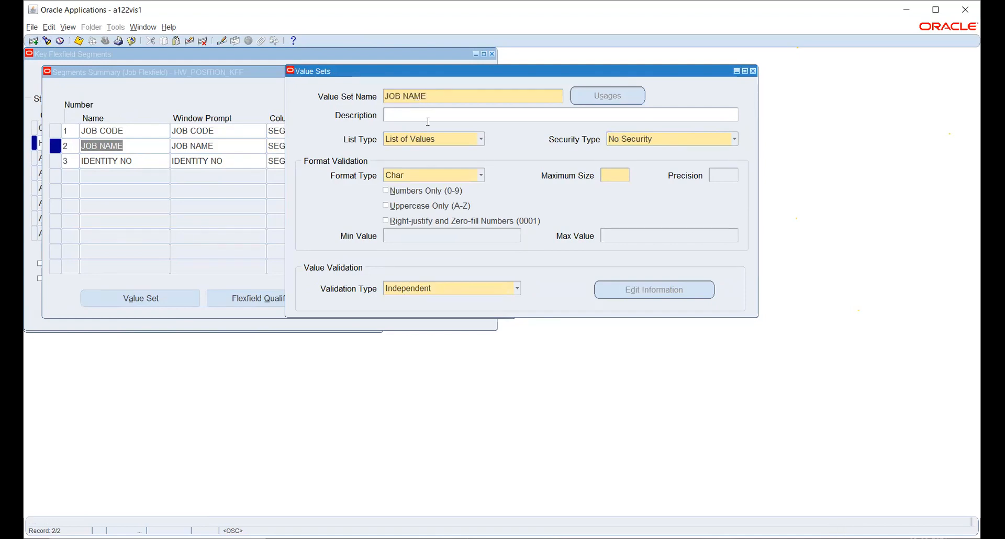
key("ctrl+v")
- Give JOB NAME Non-Hierarchical Security and Maximum Size 6, and save it
left_click(636, 139)
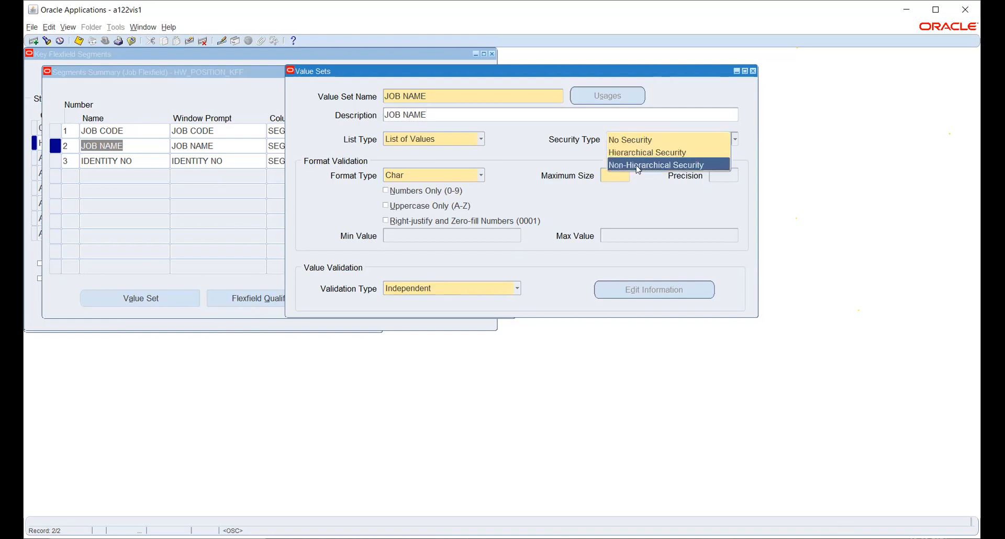
left_click(627, 166)
left_click(607, 177)
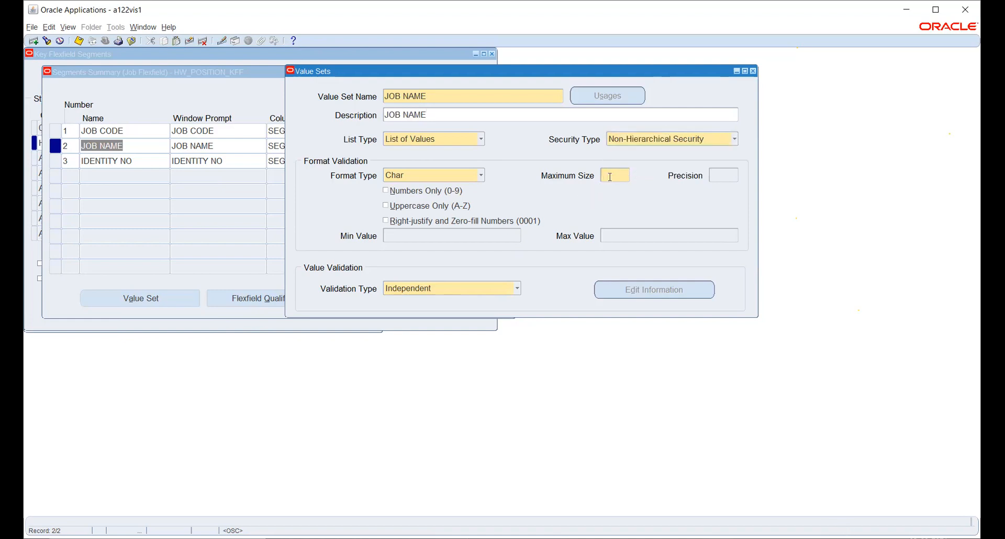
type("6")
key("ctrl+s")
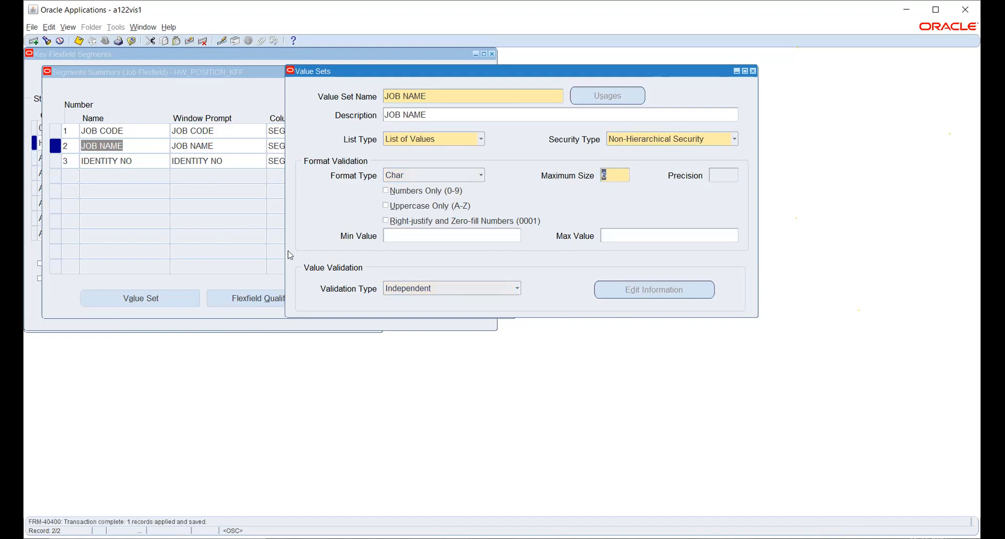
left_click(146, 161)
key("ctrl+c")
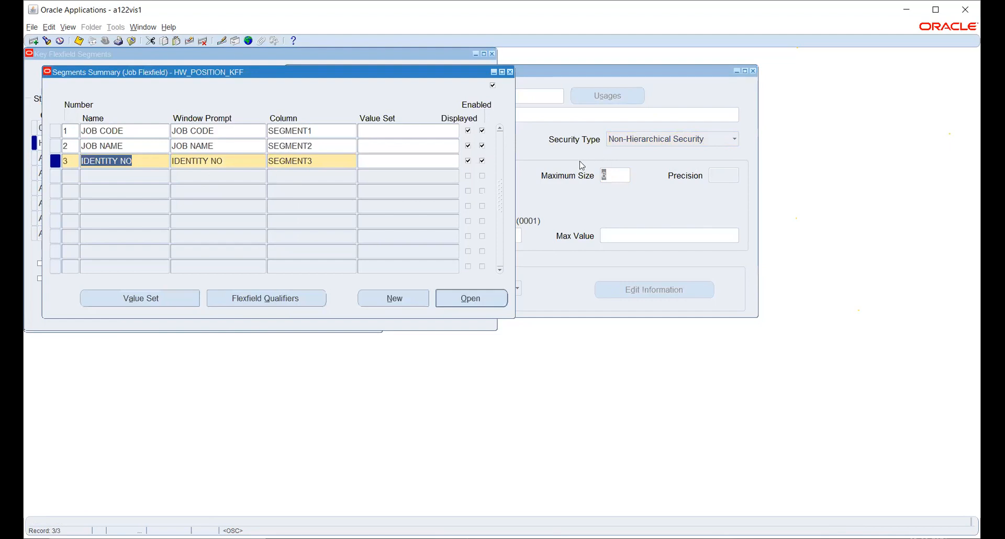
- Start a new value set with IDENTITY NO as its name and description
left_click(559, 158)
left_click(449, 95)
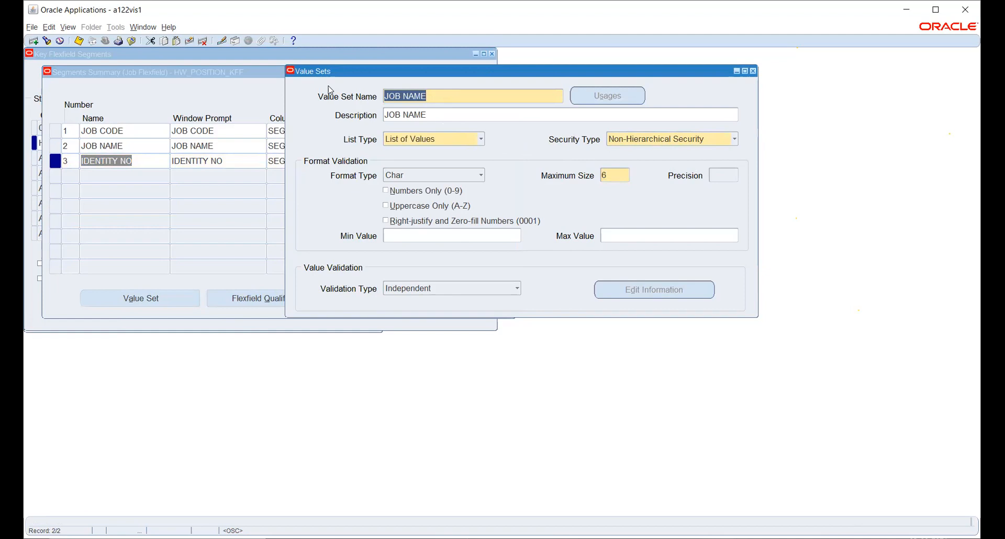
left_click(33, 41)
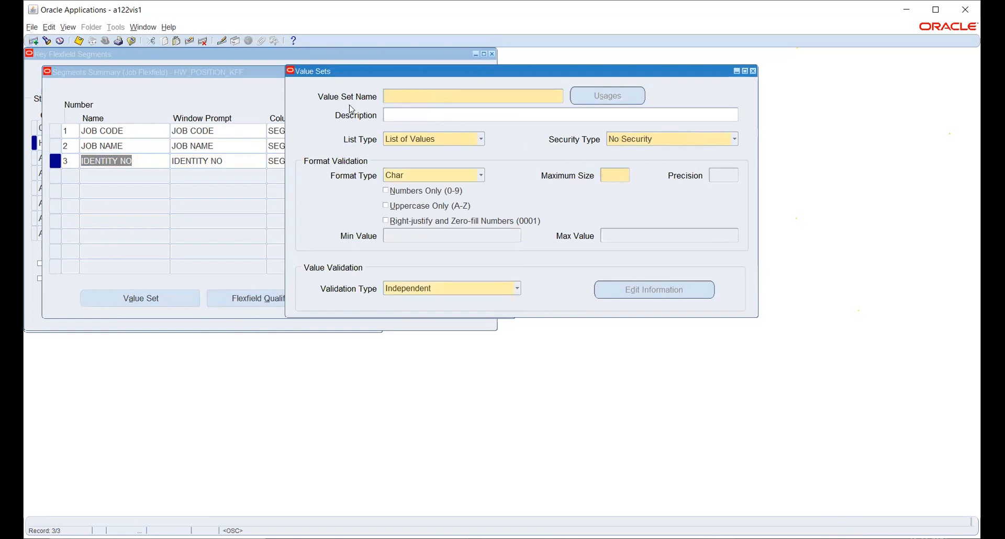
key("ctrl+v")
key("Tab")
key("ctrl+v")
key("Tab")
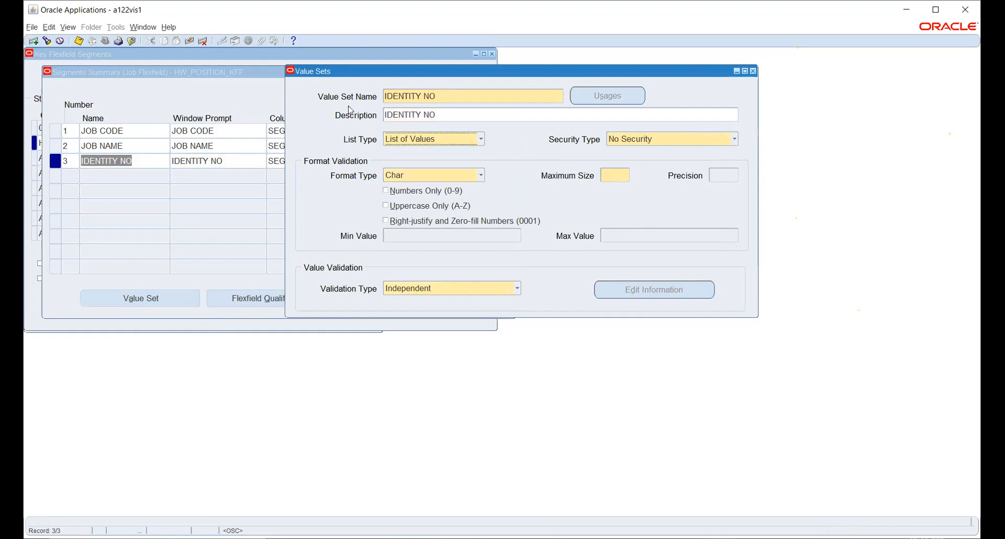
- Give IDENTITY NO Non-Hierarchical Security and Maximum Size 6, save, and close Value Sets
left_click(622, 138)
left_click(625, 161)
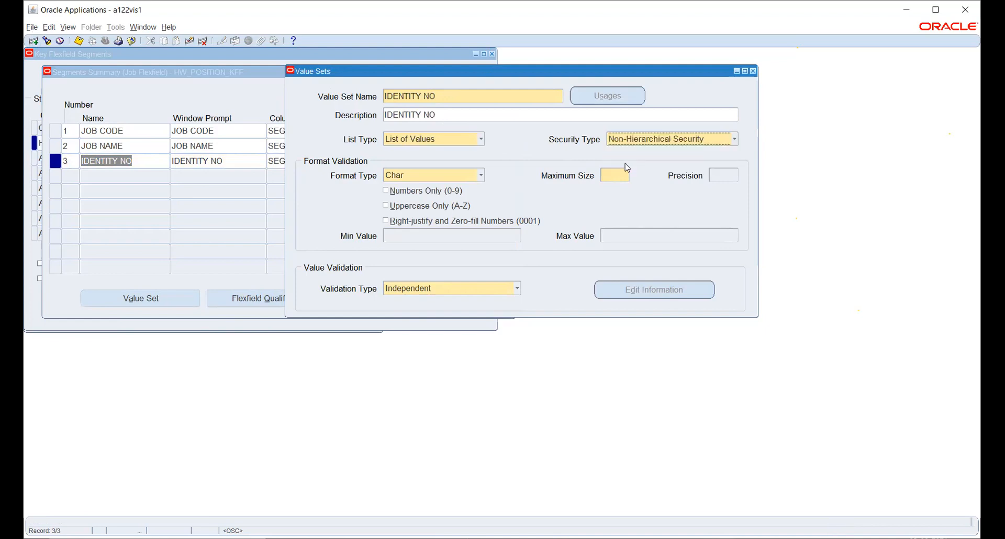
left_click(616, 174)
type("6")
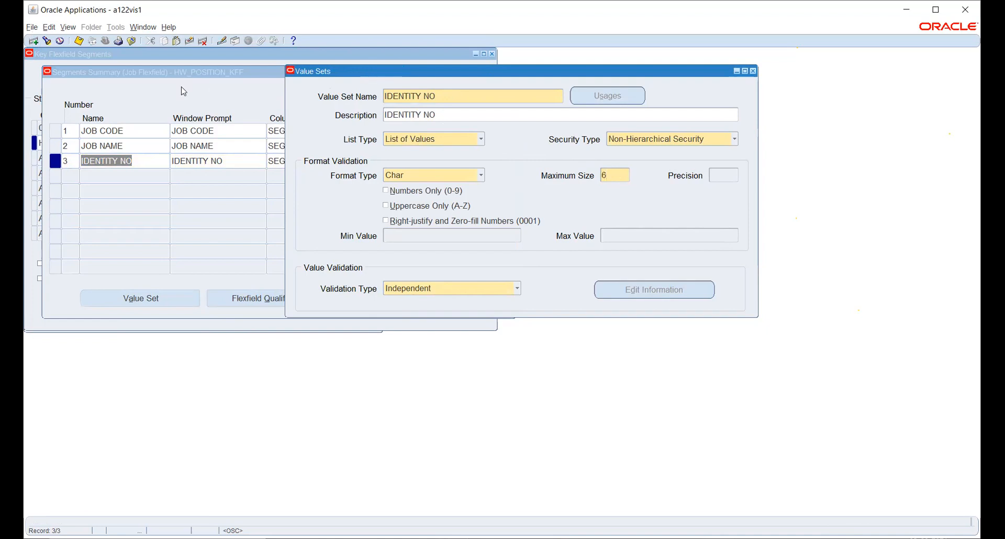
left_click(79, 41)
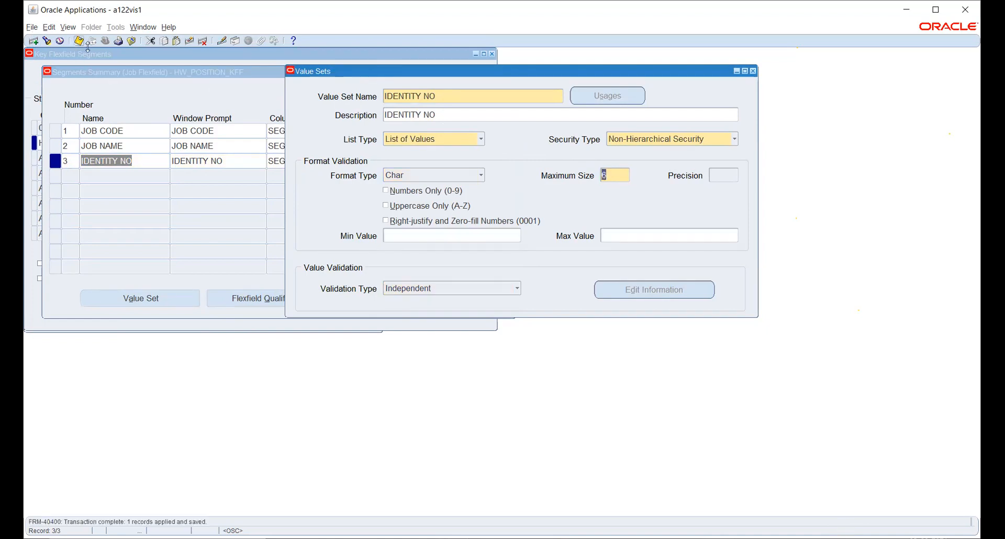
left_click(79, 40)
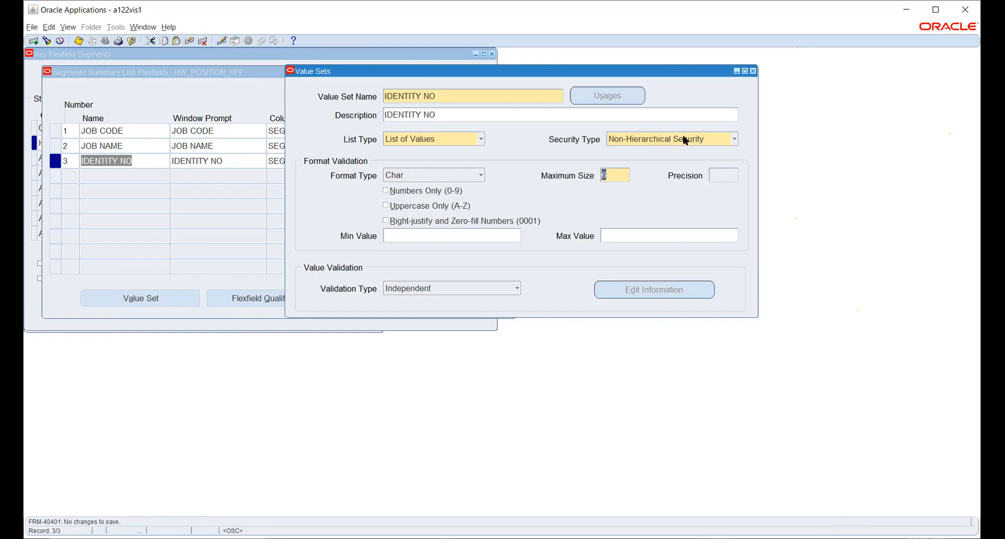
left_click(752, 71)
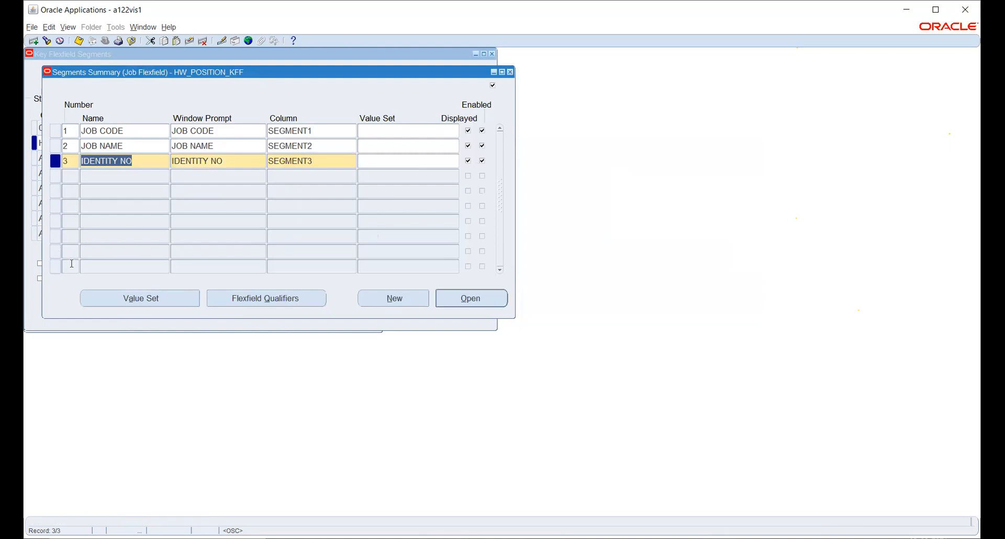
- Assign the JOB CODE value set to the JOB CODE segment
left_click(421, 131)
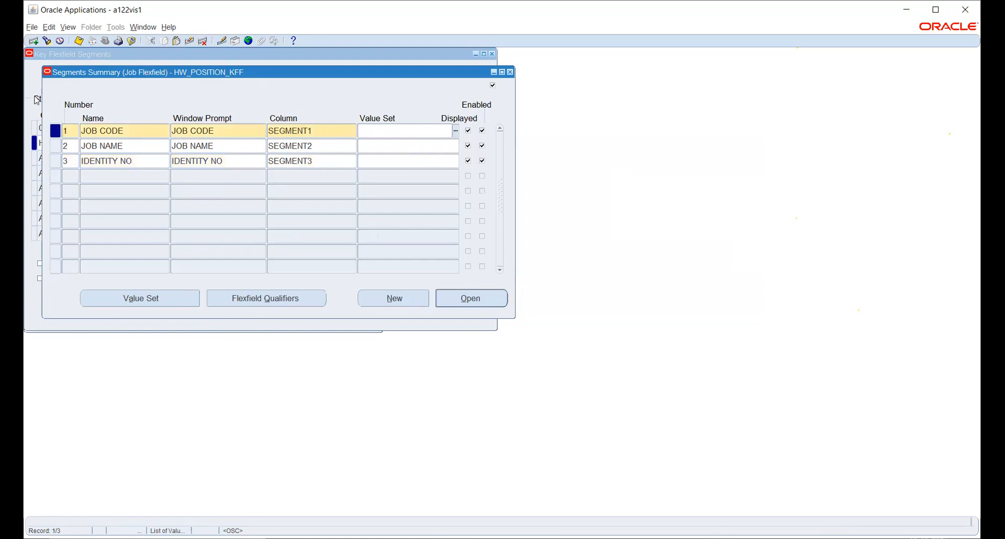
left_click(130, 130)
key("ctrl+c")
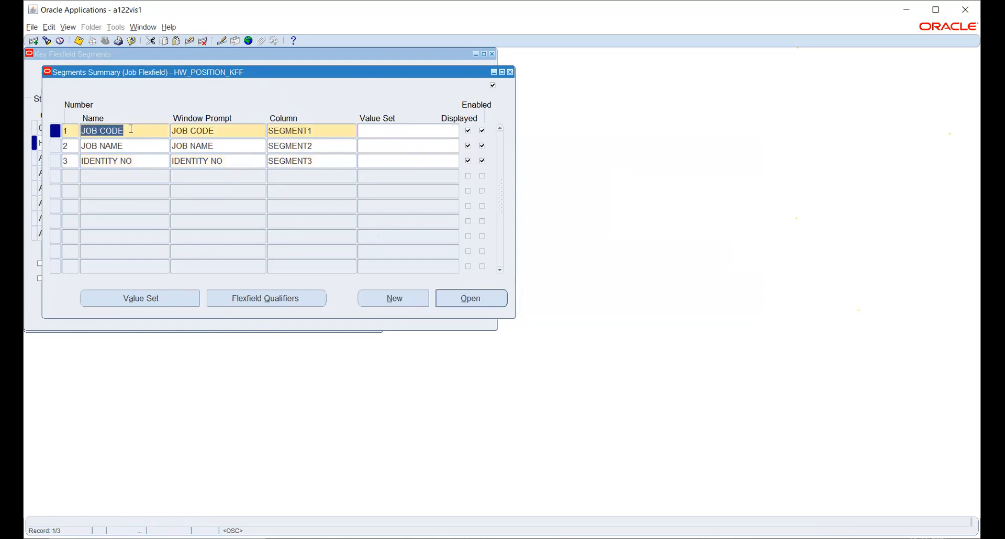
left_click(387, 128)
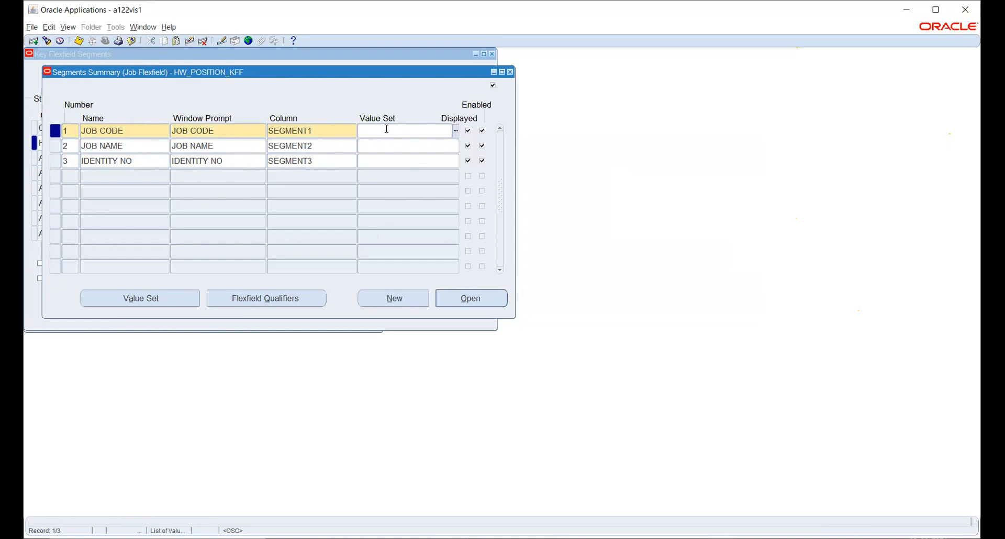
key("ctrl+v")
key("Tab")
- Assign JOB NAME and IDENTITY NO value sets, save, and view IDENTITY NO's flexfield qualifiers
left_click(130, 144)
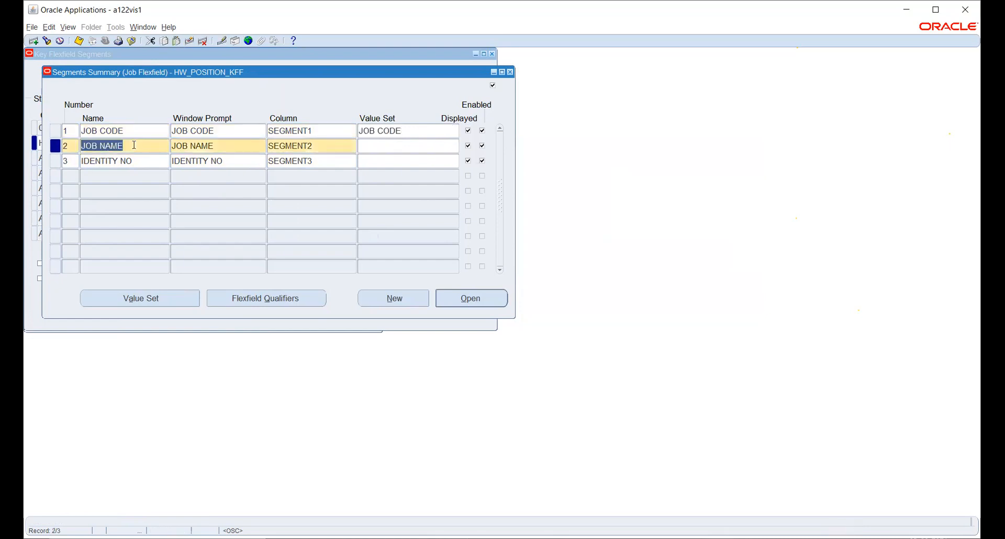
left_click(382, 145)
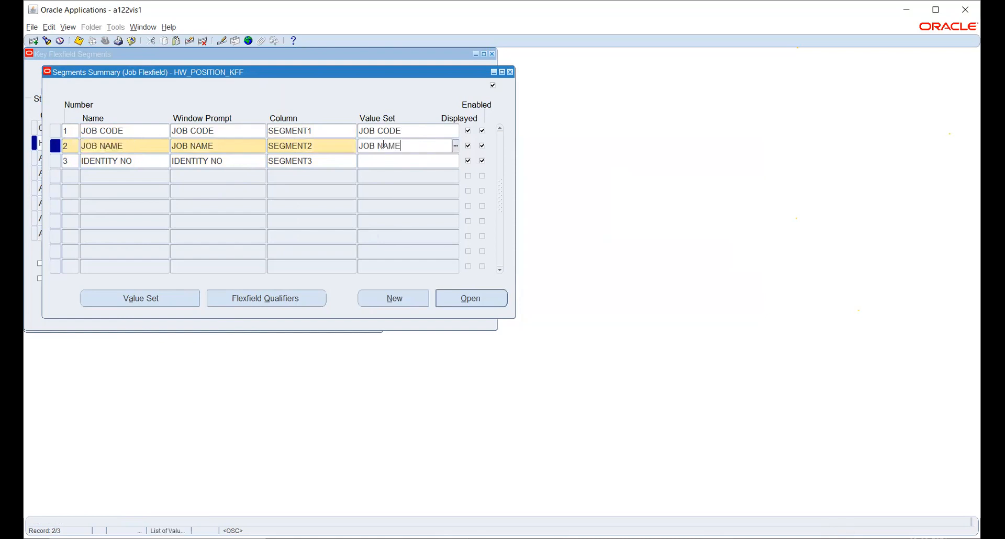
left_click(144, 160)
key("ctrl+c")
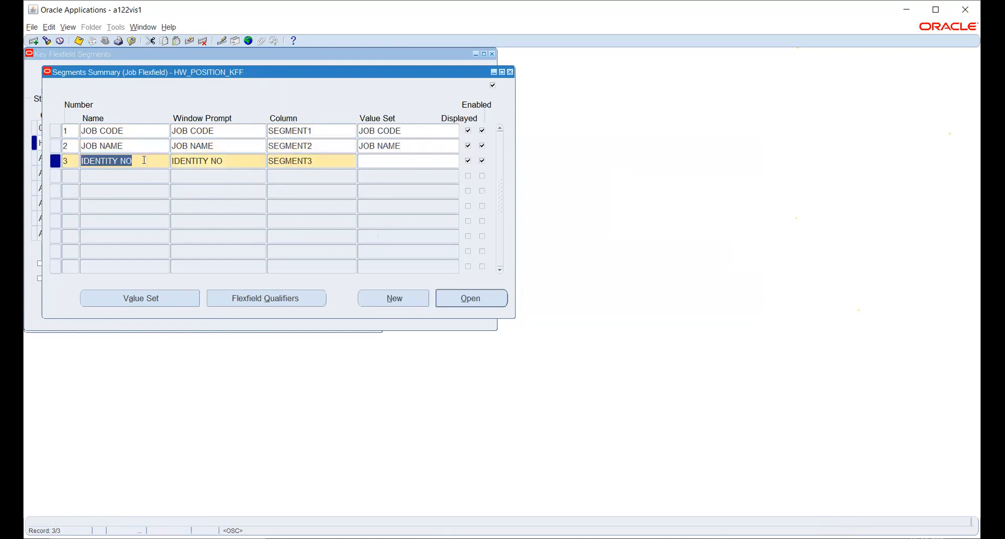
left_click(410, 161)
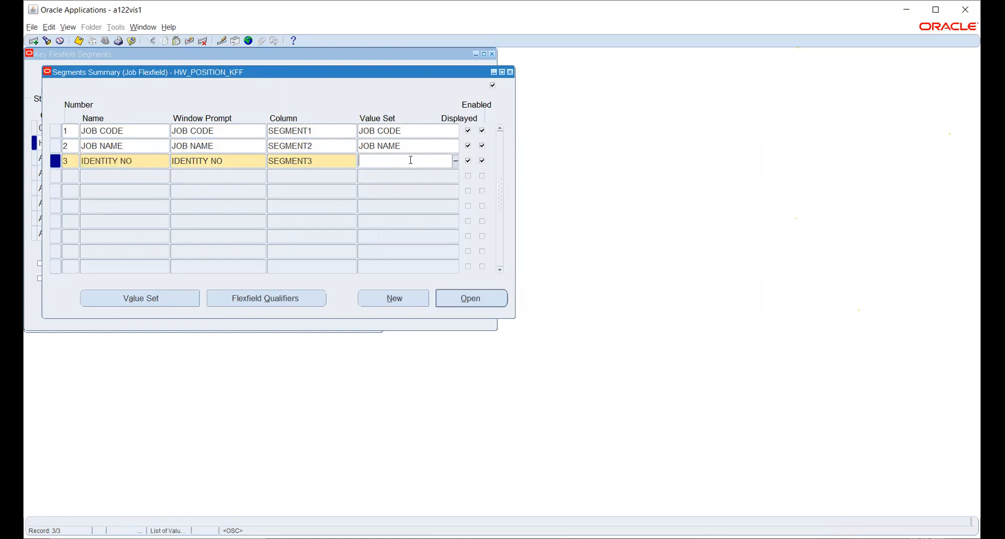
key("ctrl+v")
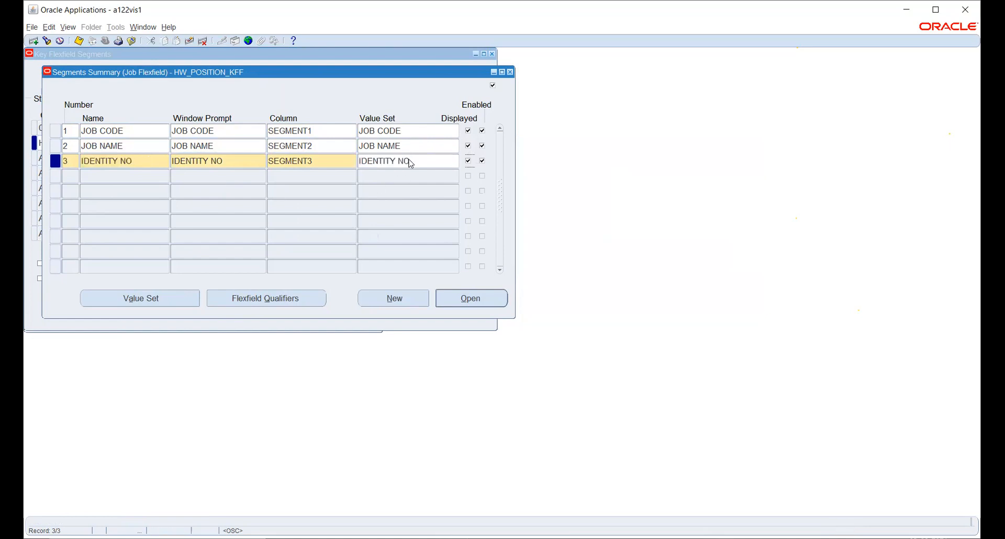
key("ctrl+s")
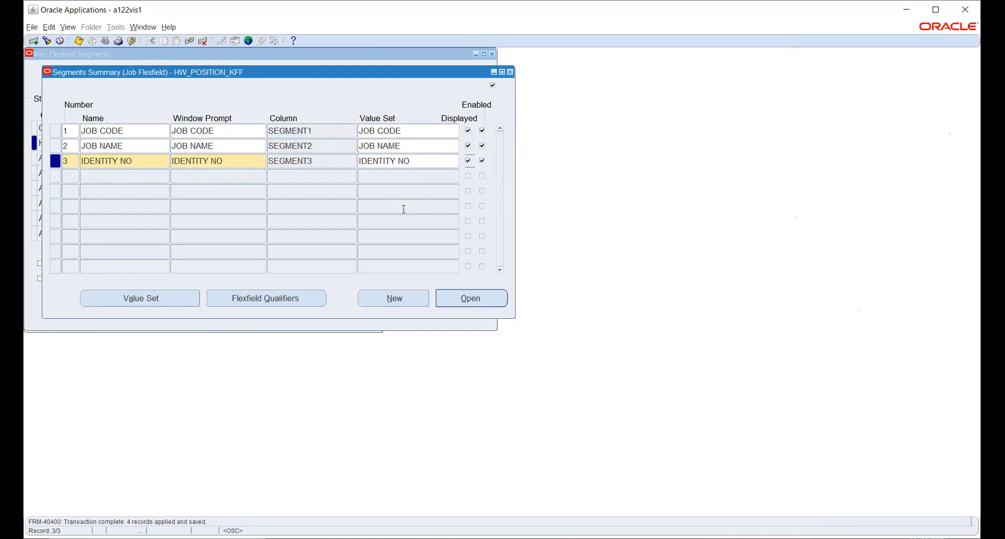
left_click(285, 297)
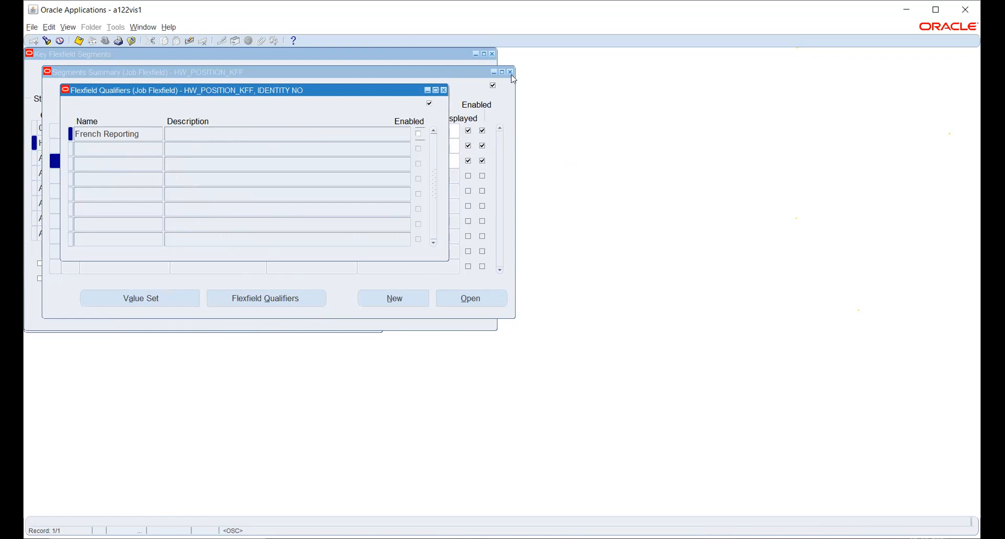
- Close the Flexfield Qualifiers and Segments Summary windows, confirming nothing remains unsaved
left_click(445, 91)
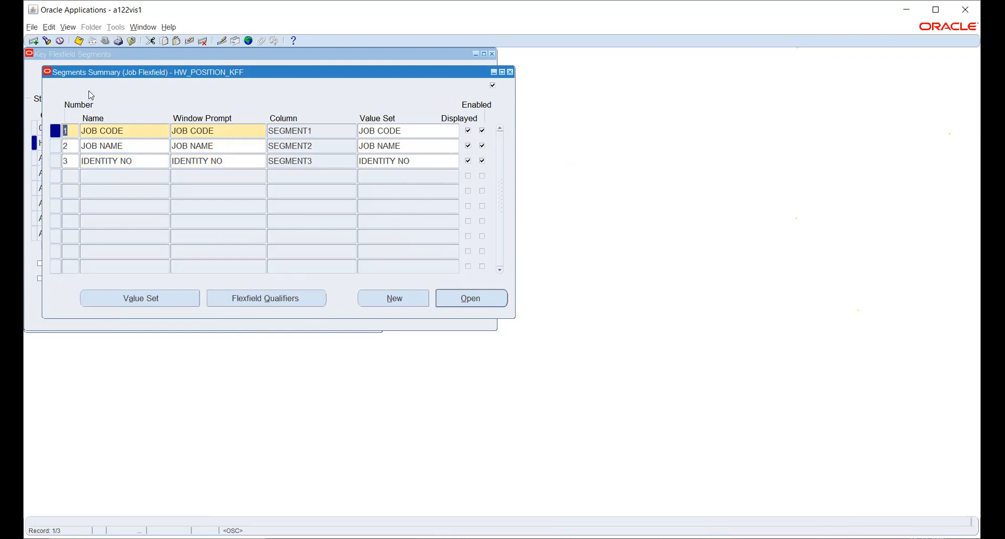
left_click(78, 41)
left_click(510, 71)
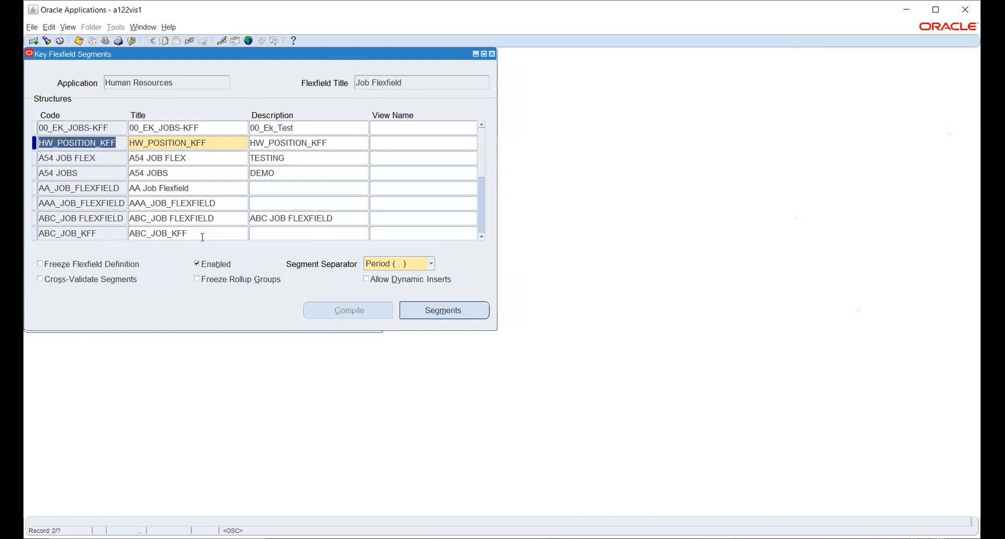
- Allow dynamic inserts on HW_POSITION_KFF and freeze its definition, accepting the caution
left_click(378, 281)
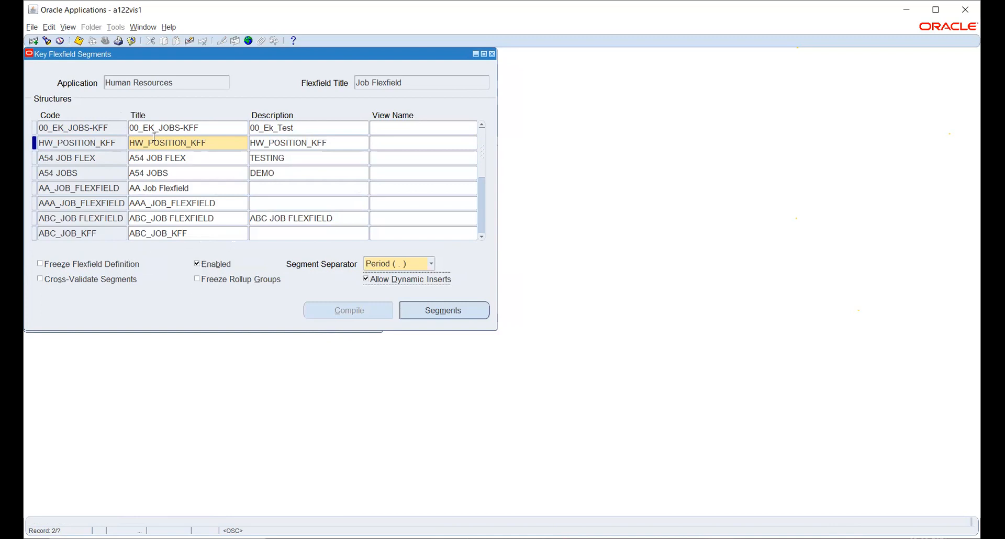
left_click(50, 264)
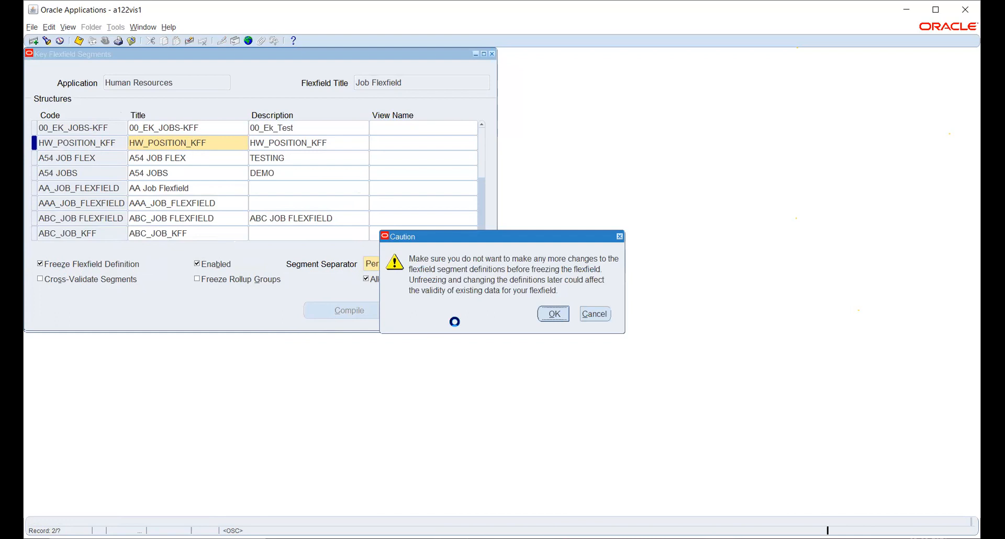
left_click(553, 314)
- Compile the HW_POSITION_KFF flexfield and reselect the structure afterwards
left_click(349, 312)
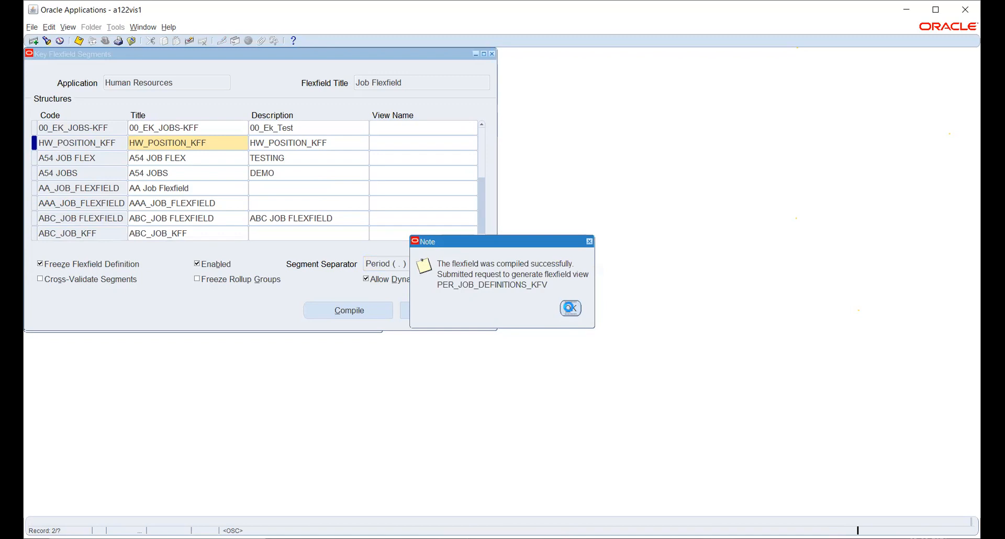
left_click(569, 308)
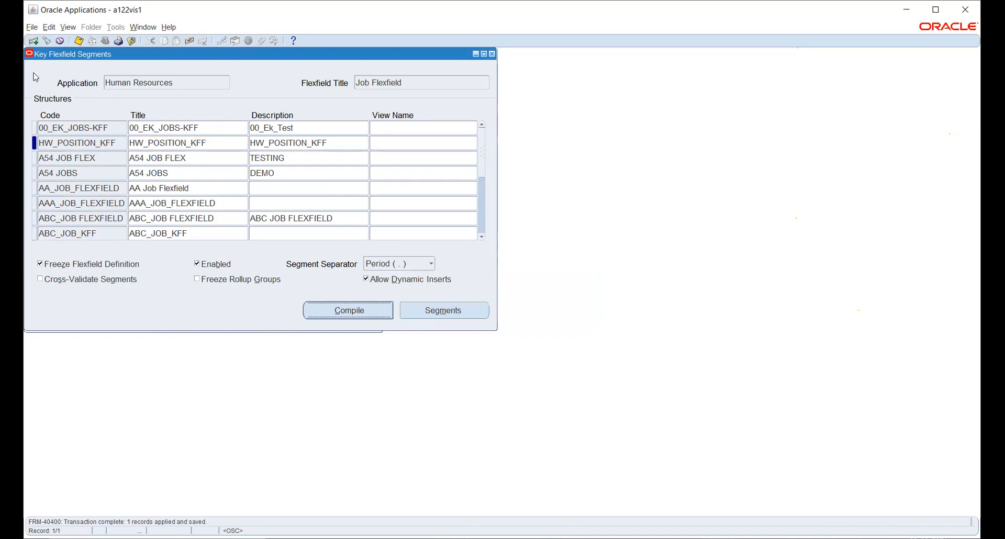
left_click(68, 27)
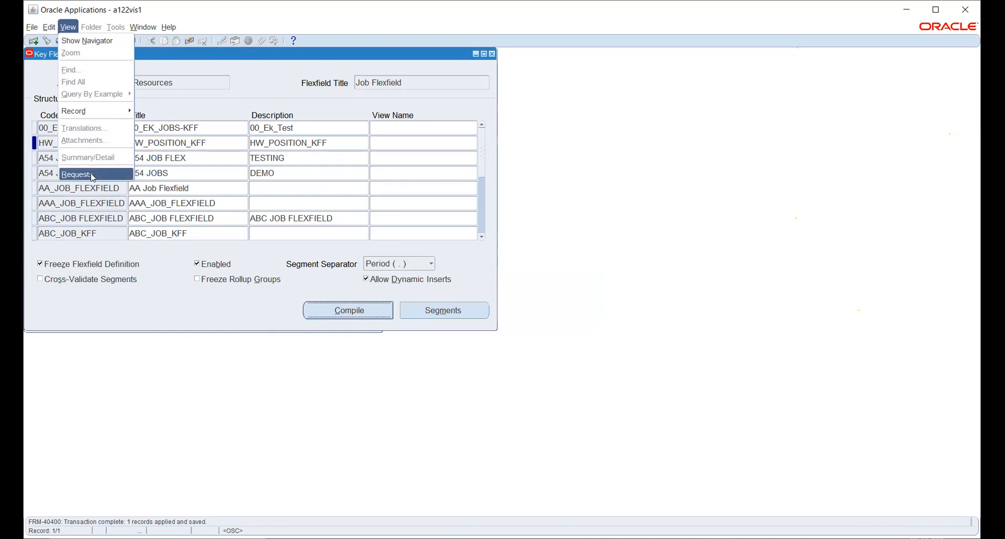
left_click(120, 312)
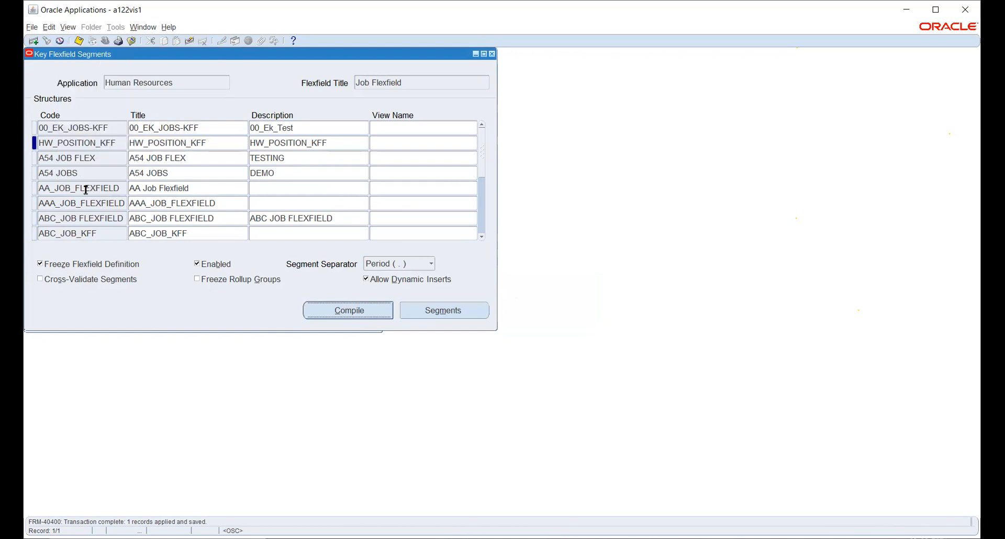
left_click(92, 146)
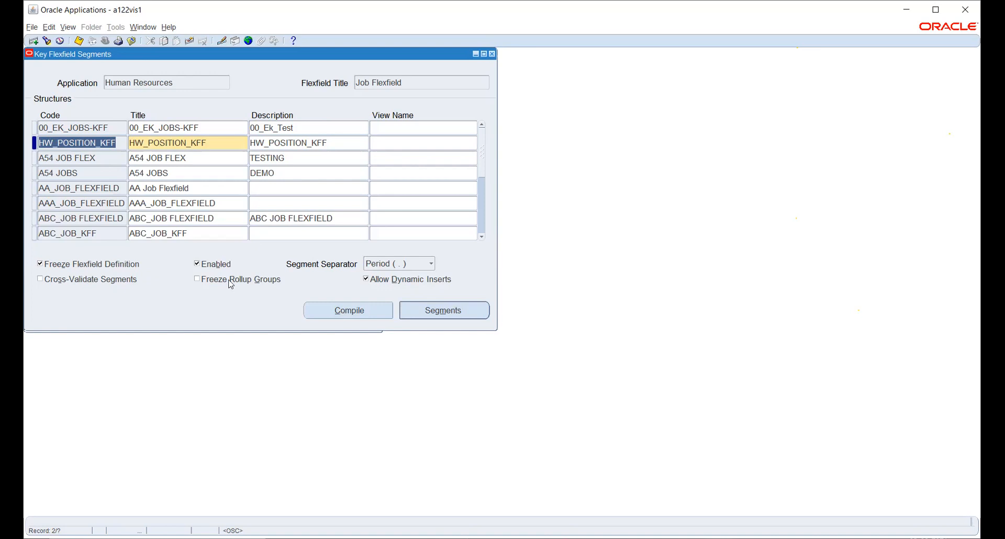
- Check the Flexfield View Generator request in the concurrent requests list
left_click(71, 30)
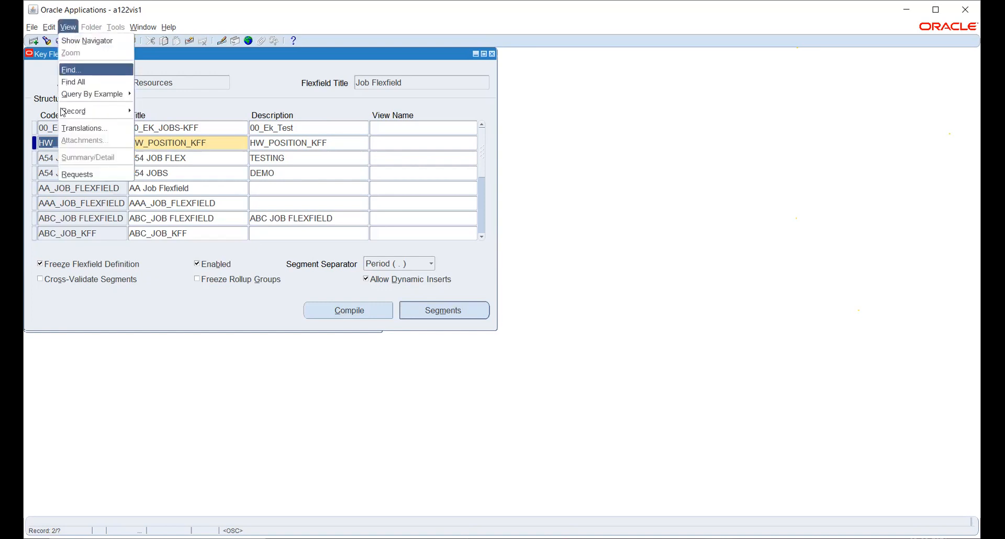
left_click(84, 174)
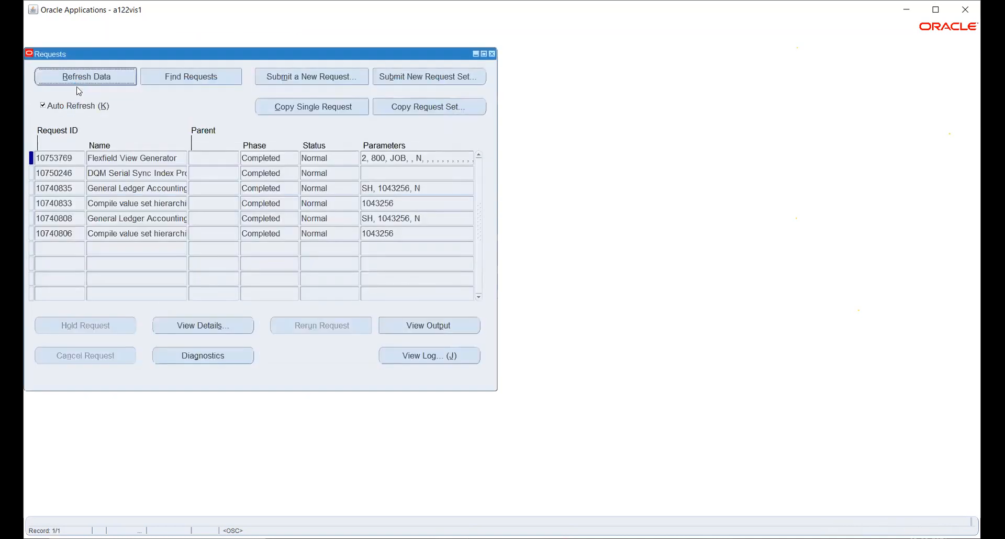
double_click(116, 158)
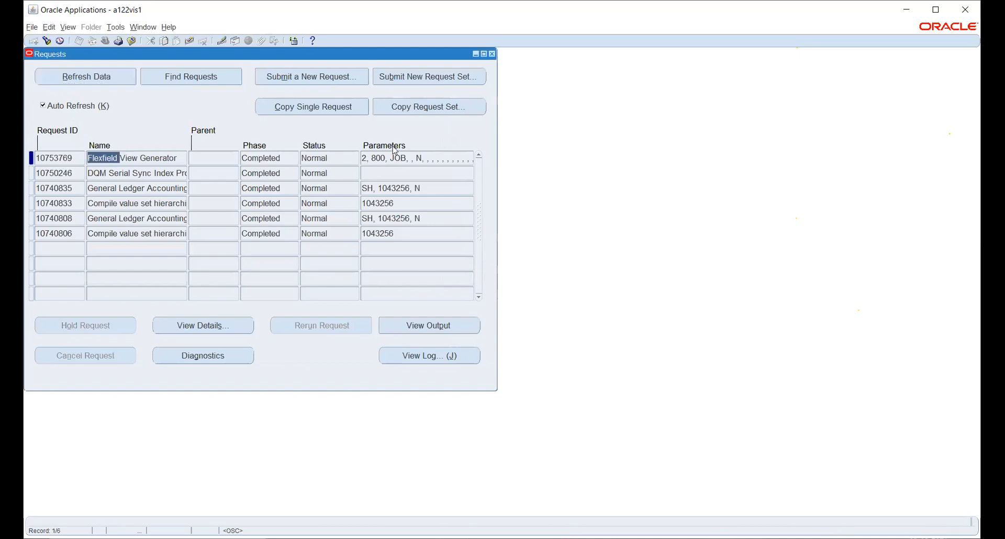
left_click(492, 54)
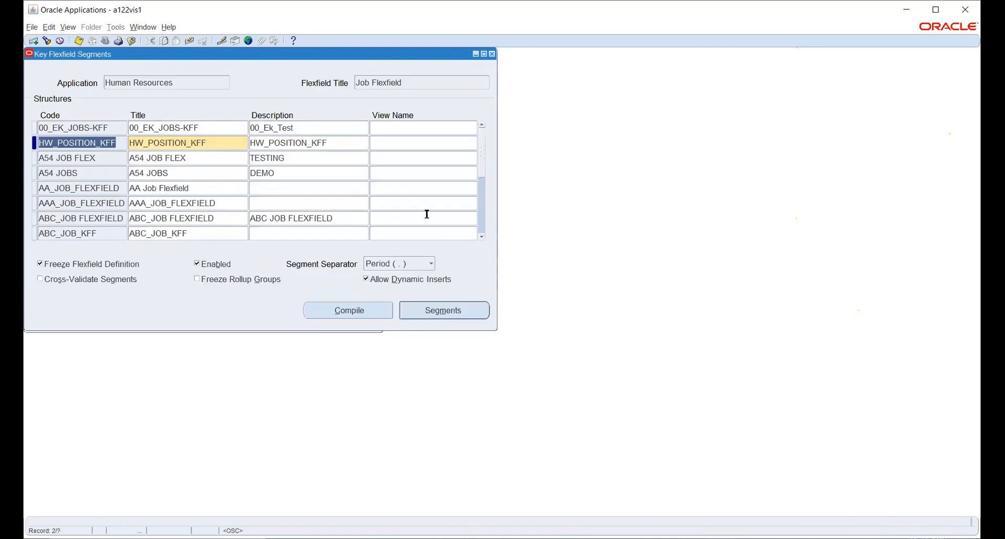
- Close the structures form and start a segment values search for the Human Resources Job Flexfield
left_click(492, 54)
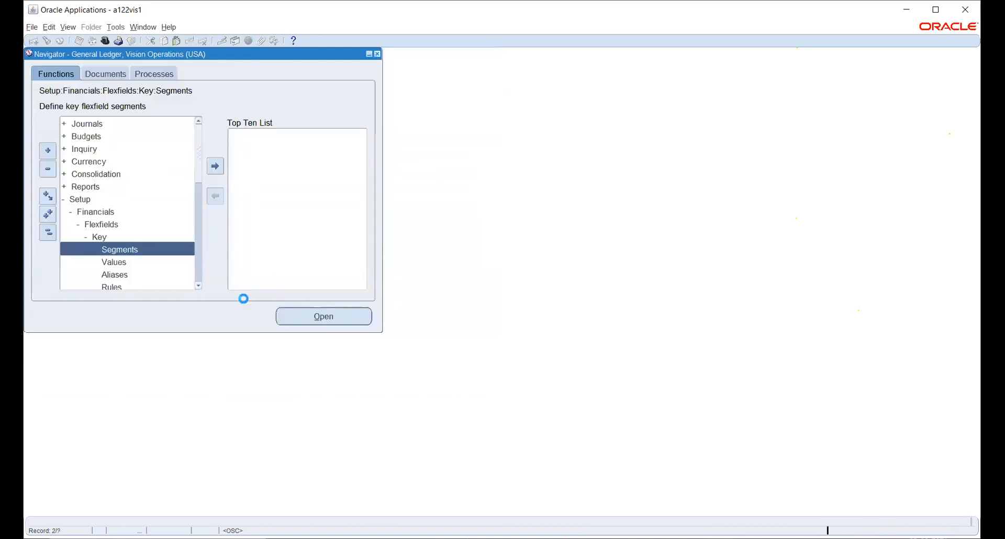
left_click(117, 262)
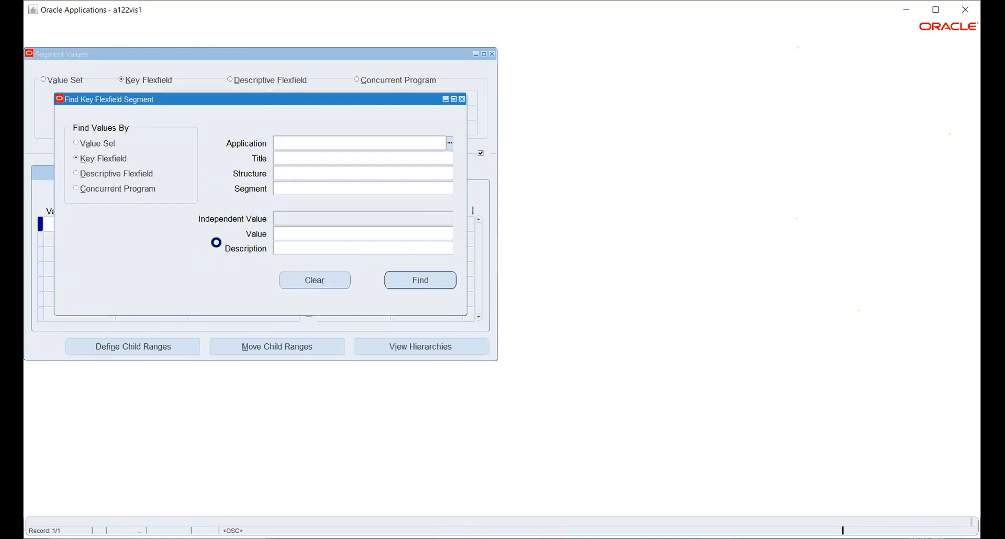
type("HUM")
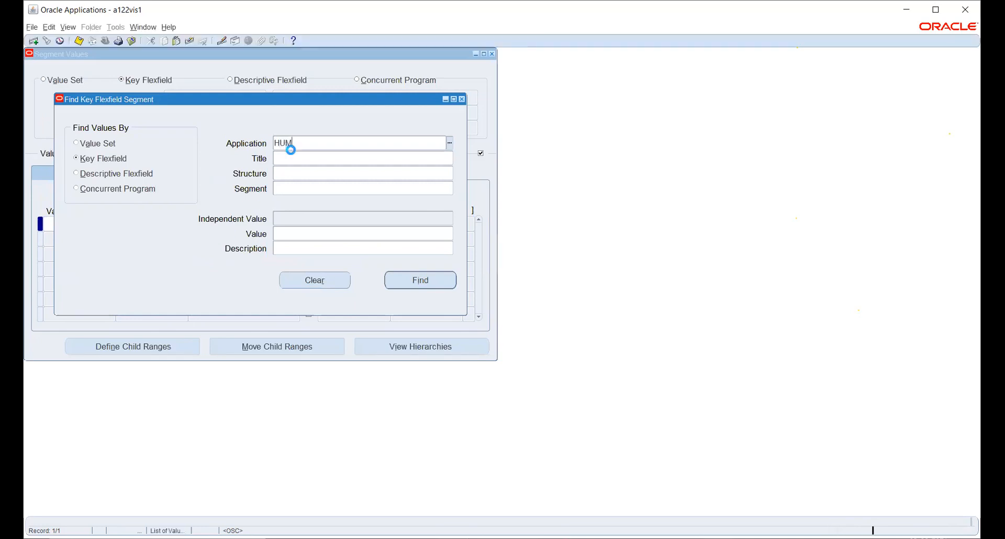
key("Tab")
left_click(448, 162)
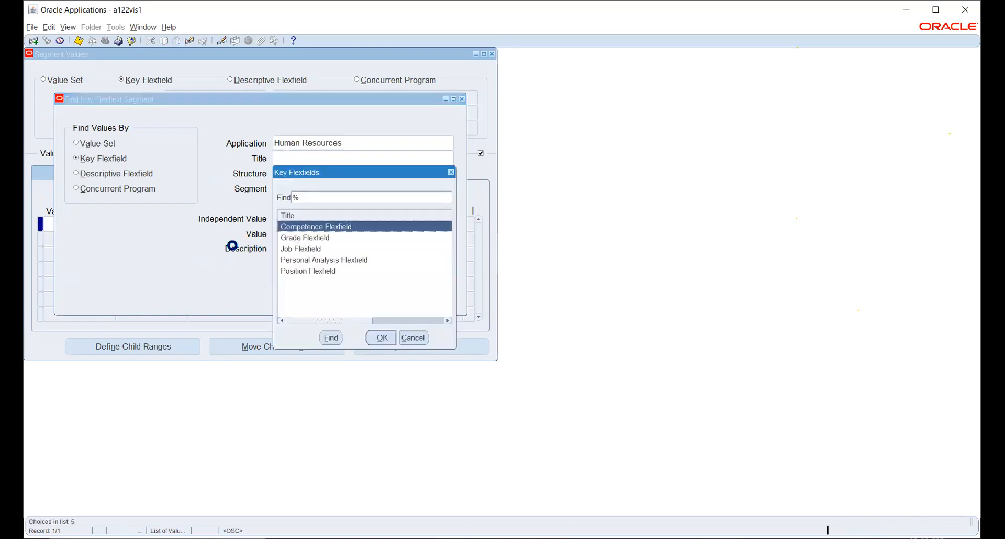
left_click(308, 248)
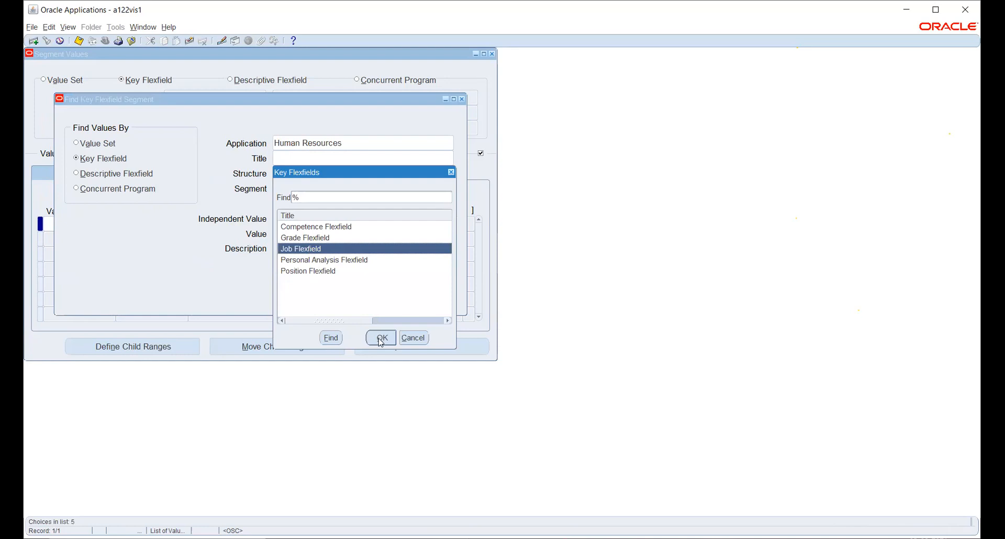
left_click(381, 337)
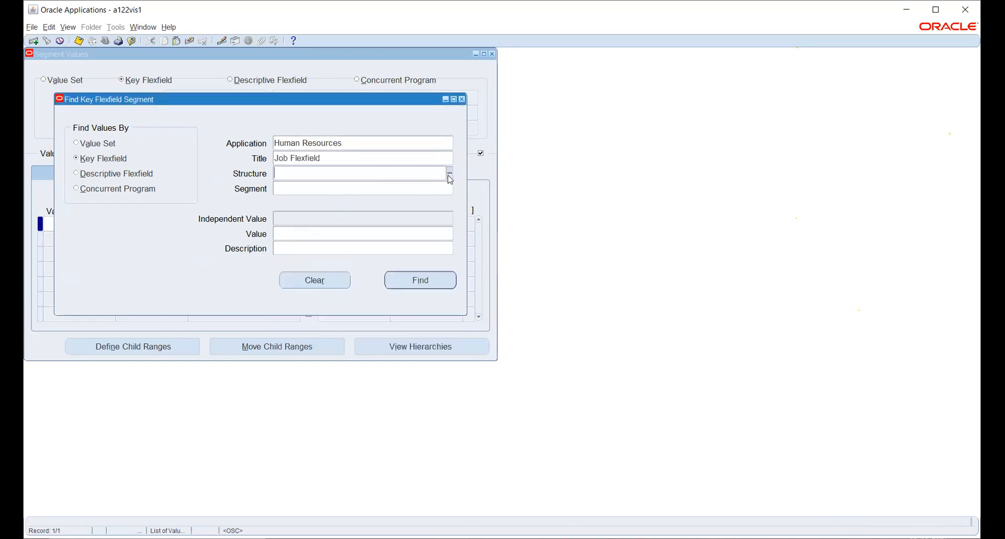
- Enter structure HW_POSITION_KFF, then abandon the search and close the Segment Values form
type("HW")
key("Tab")
left_click(381, 157)
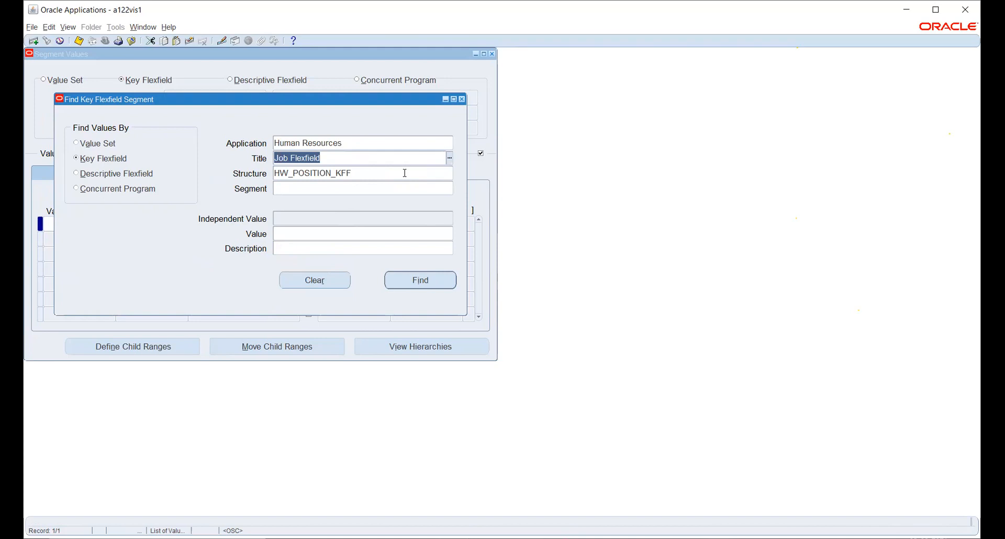
left_click(462, 100)
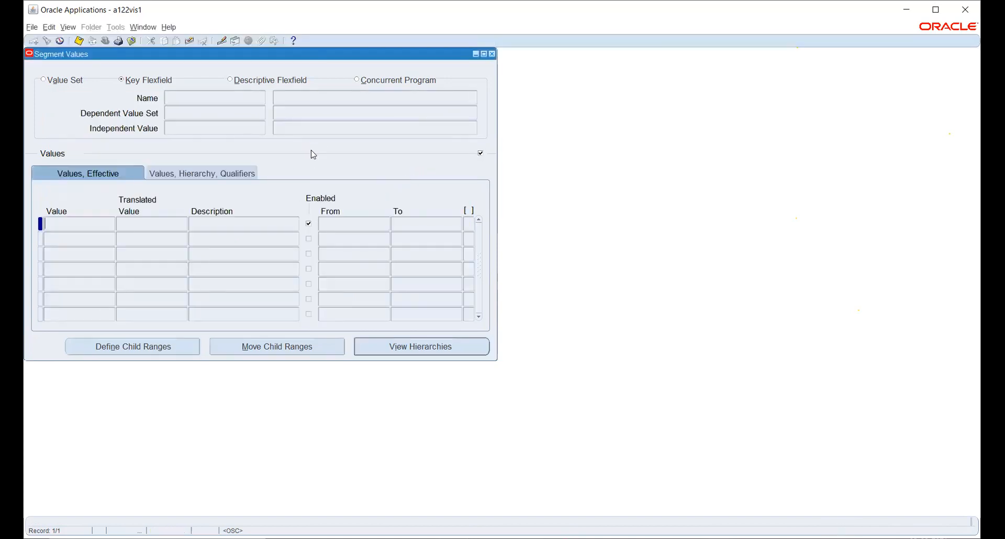
key("F4")
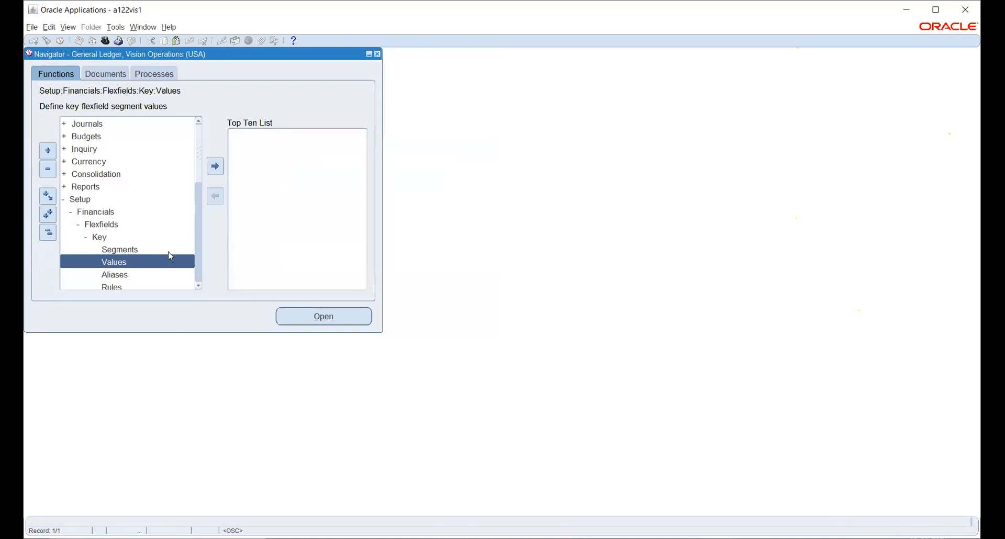
- Reopen Key Flexfield Segments on the Human Resources Job Flexfield and query the HW_POSITION_KFF structure
double_click(127, 249)
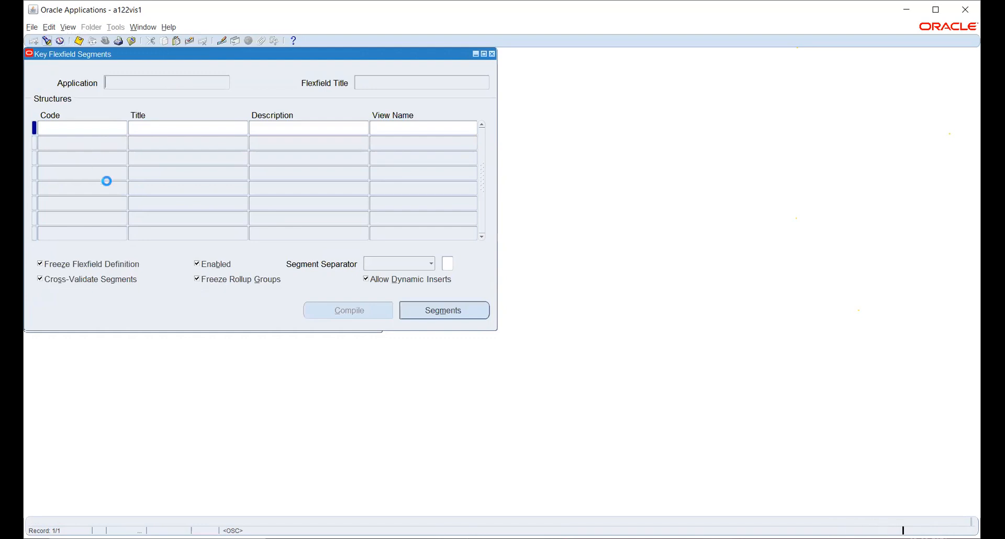
type("human Resources%")
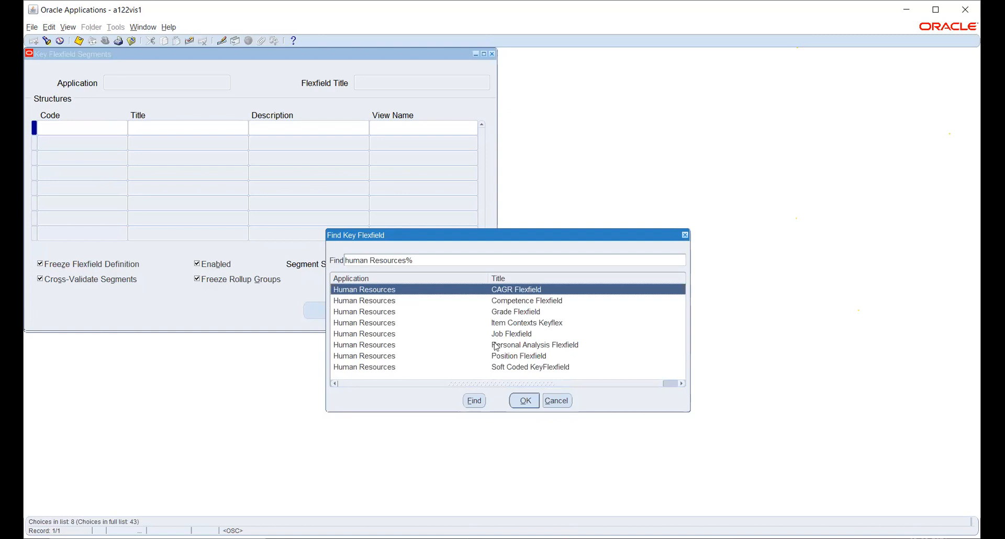
left_click(499, 335)
left_click(526, 402)
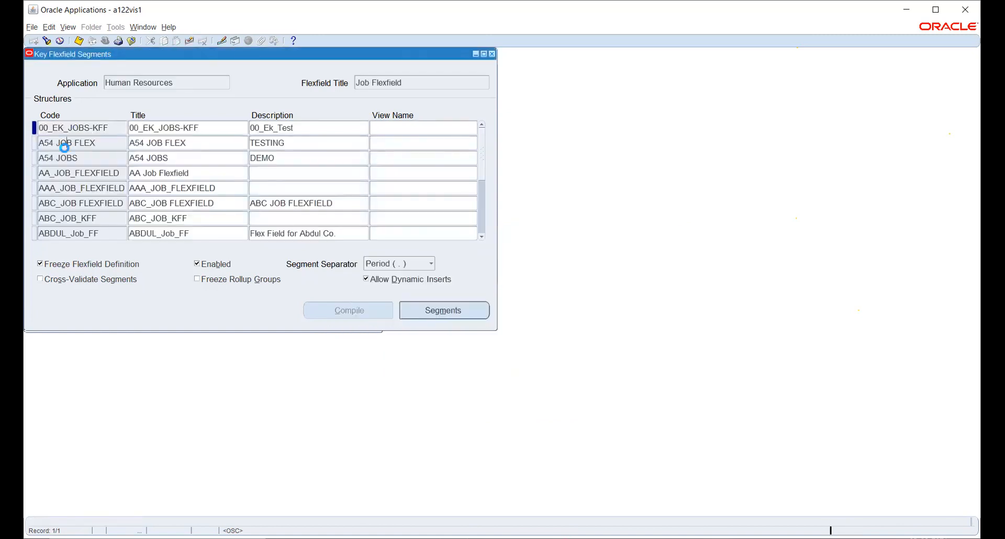
left_click(63, 144)
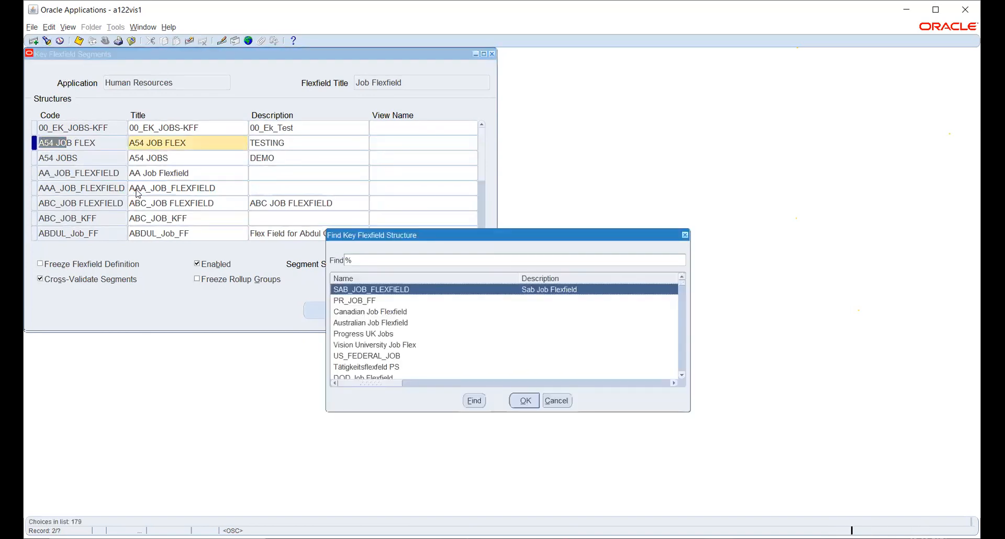
type("h")
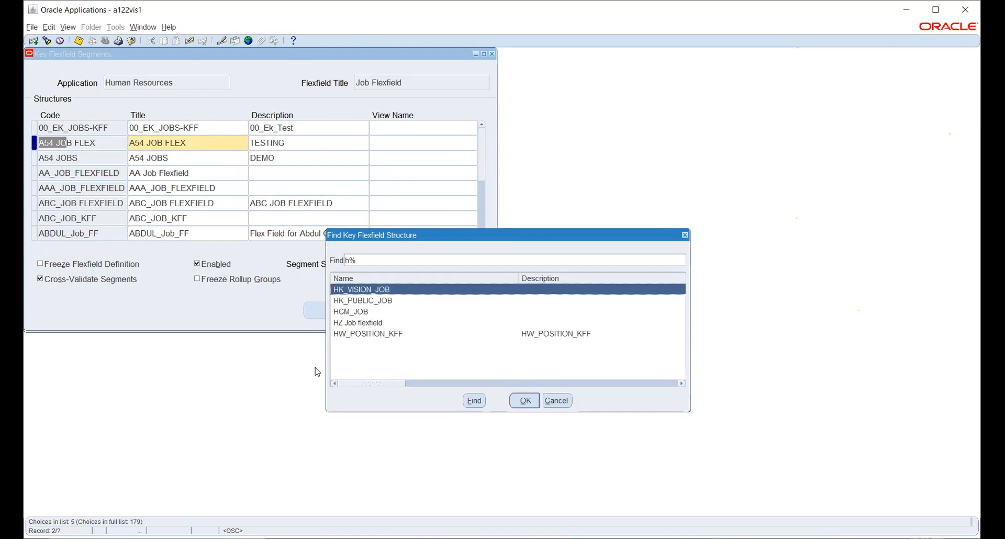
left_click(355, 337)
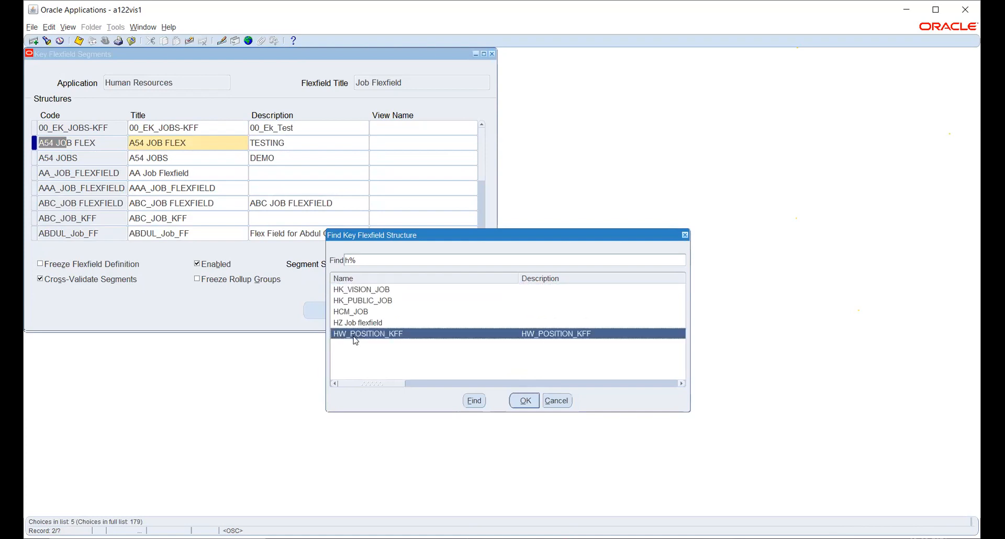
left_click(525, 400)
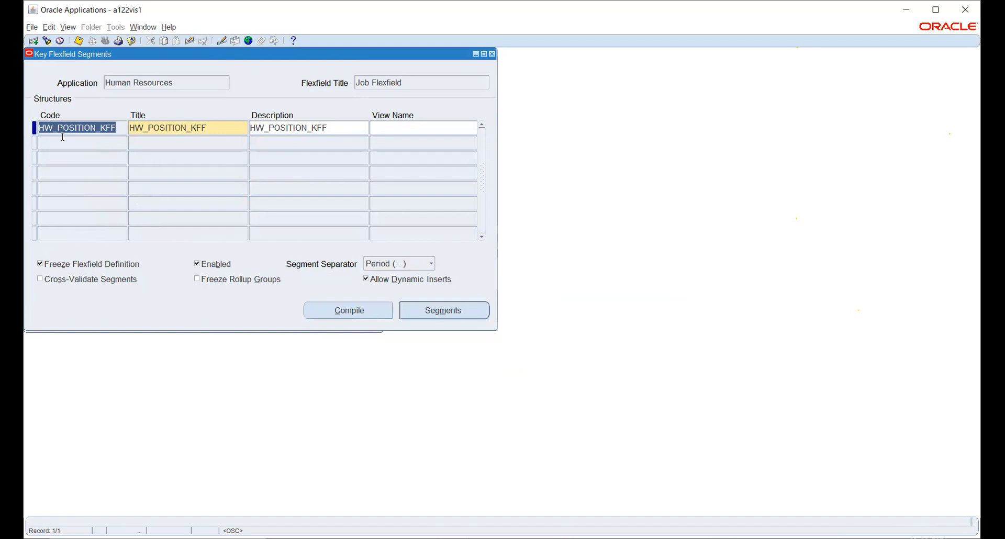
- Query segment values for Human Resources, Job Flexfield, structure HW_POSITION_KFF
left_click(492, 54)
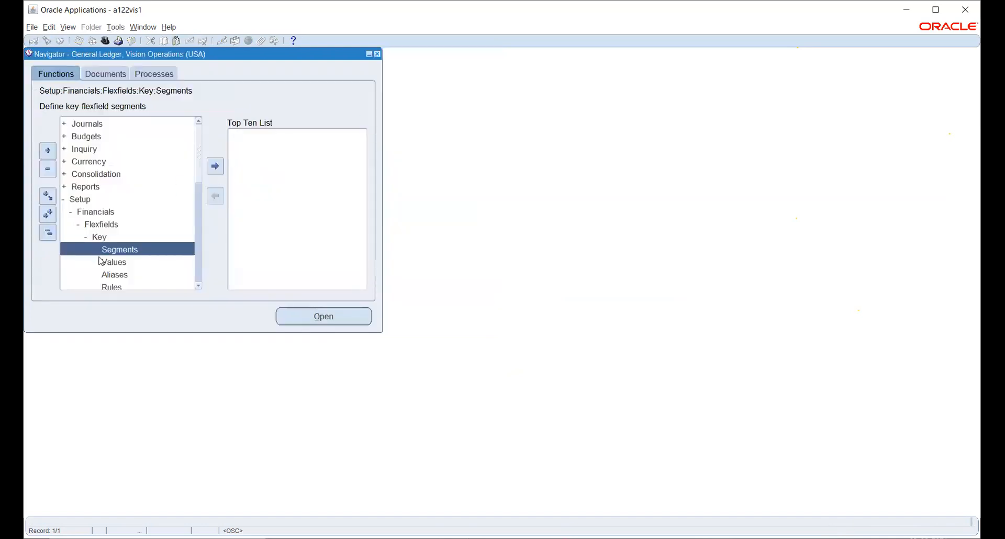
left_click(113, 262)
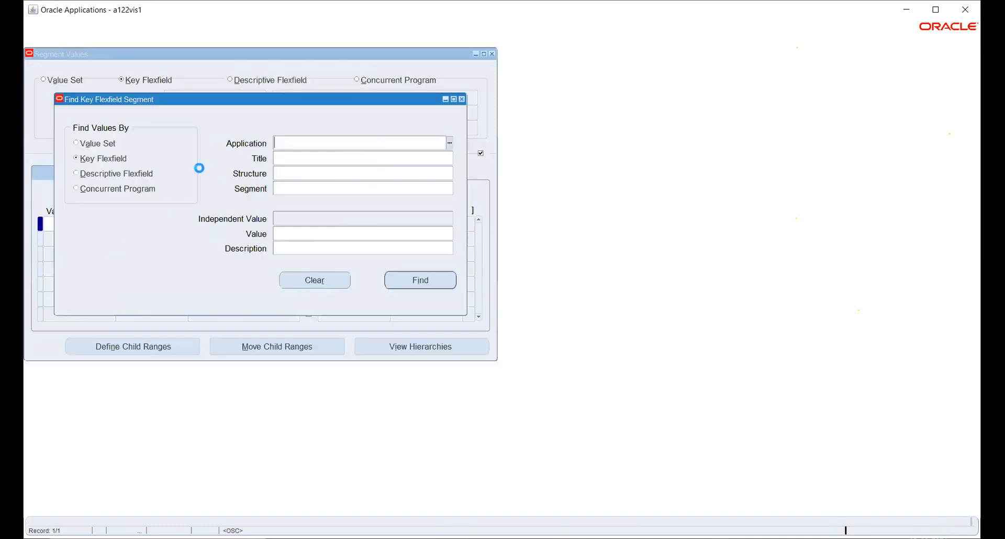
type("Huma")
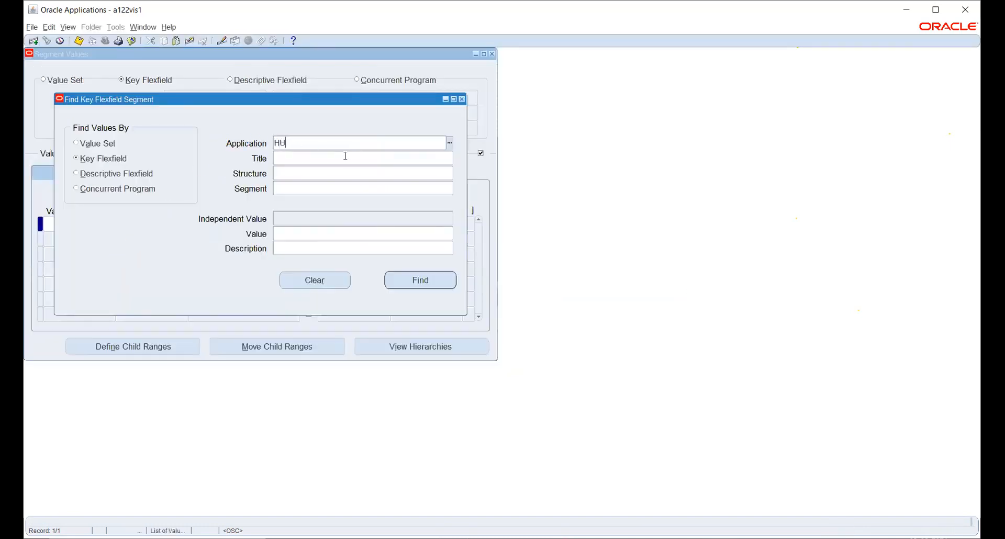
key("Tab")
type("Job")
key("Tab")
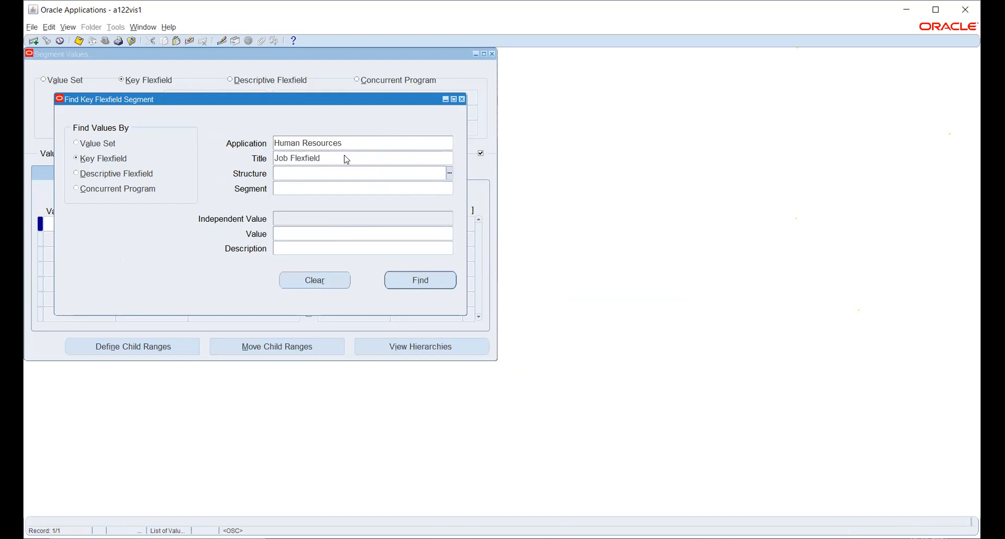
type("H")
key("Tab")
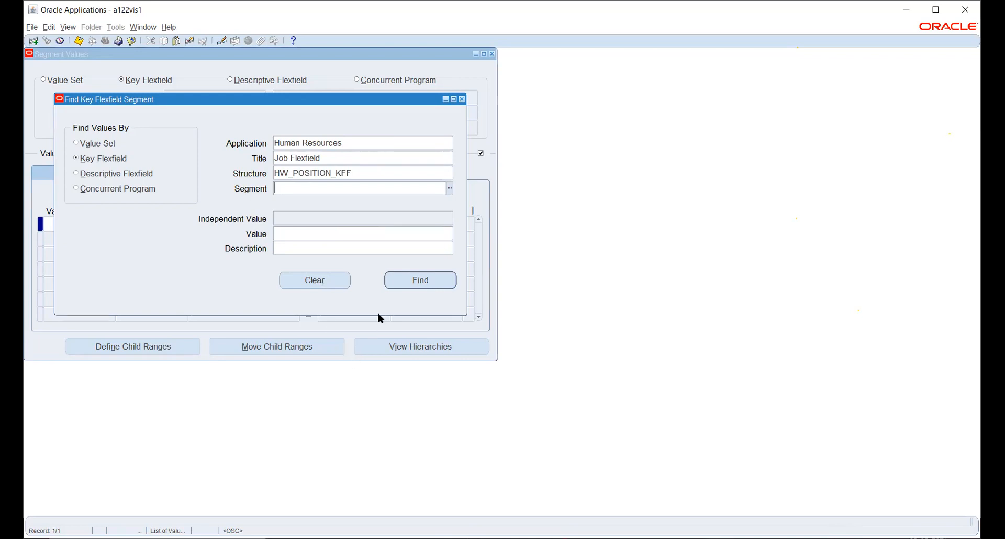
left_click(408, 280)
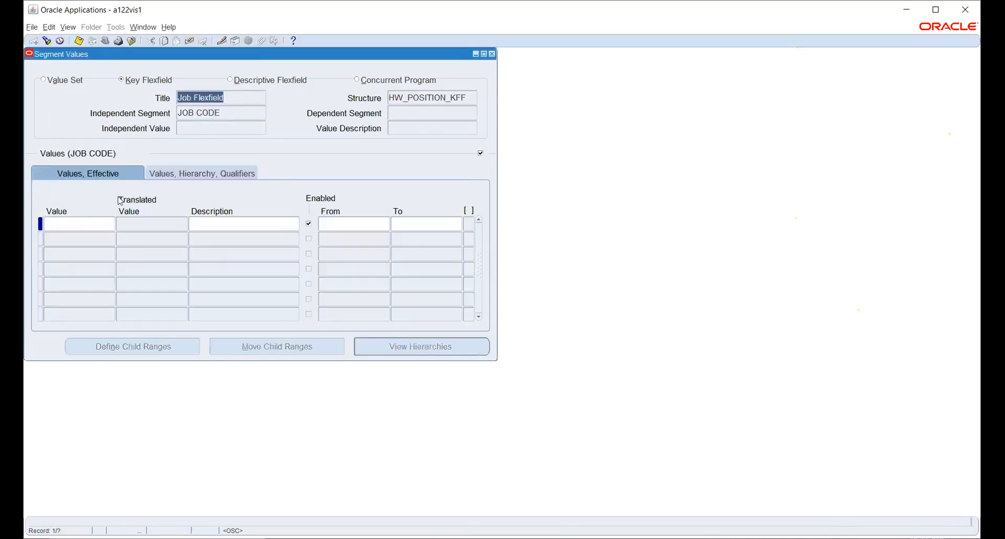
- Enter JOB CODE value 192390, replacing the initially typed 1000
left_click(73, 222)
type("1000")
key("Tab")
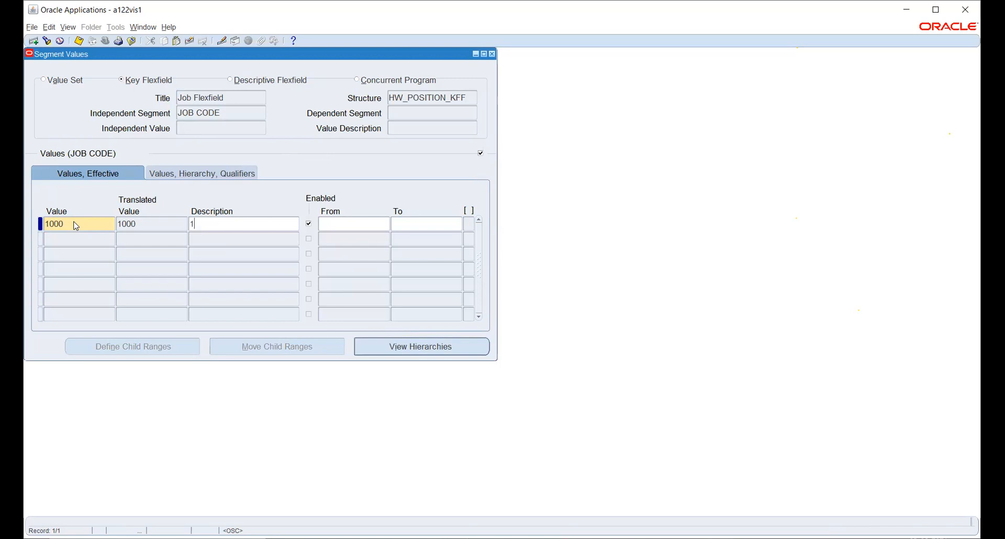
double_click(75, 225)
type("192390")
key("Tab")
- Copy 192390 into the description, review its qualifiers, and save the value
double_click(76, 223)
key("ctrl+c")
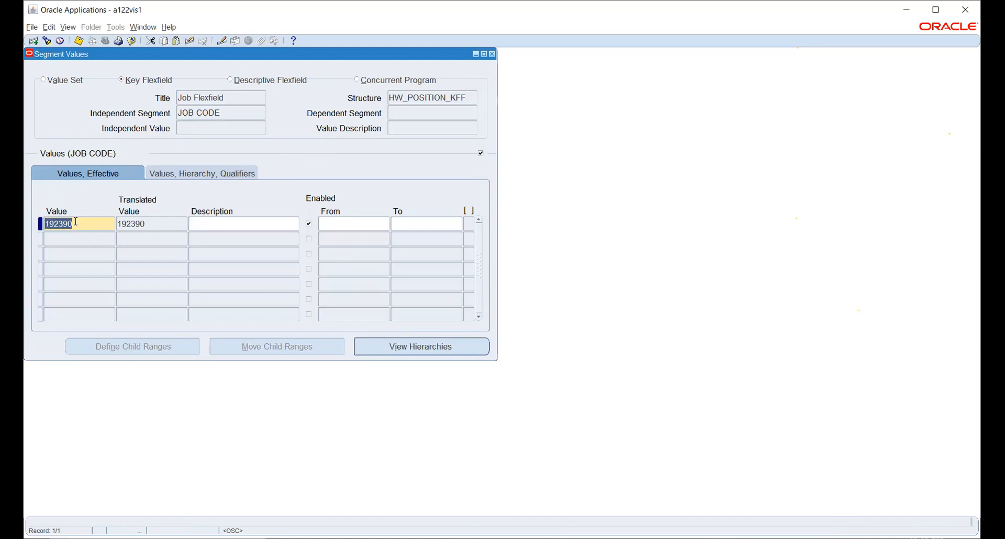
left_click(202, 225)
key("ctrl+v")
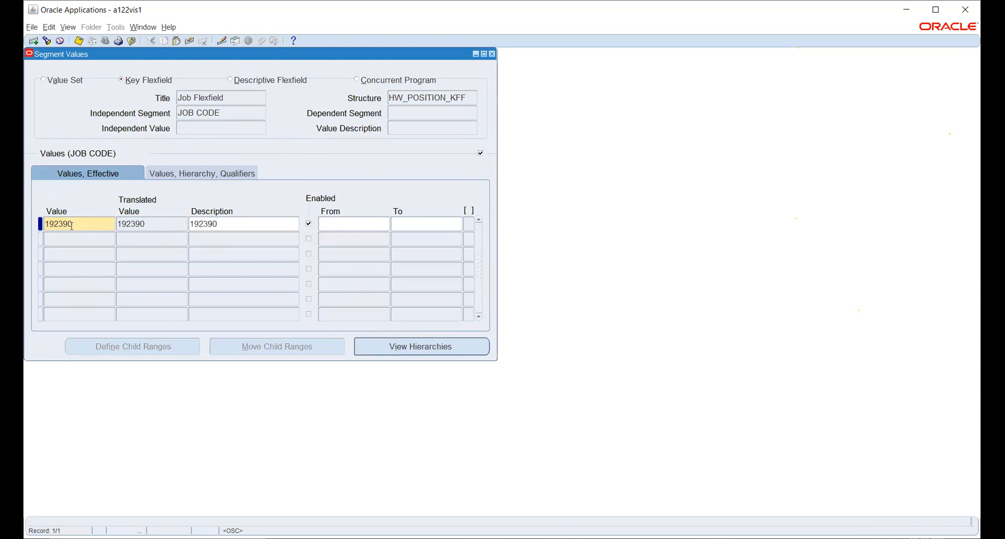
left_click(335, 223)
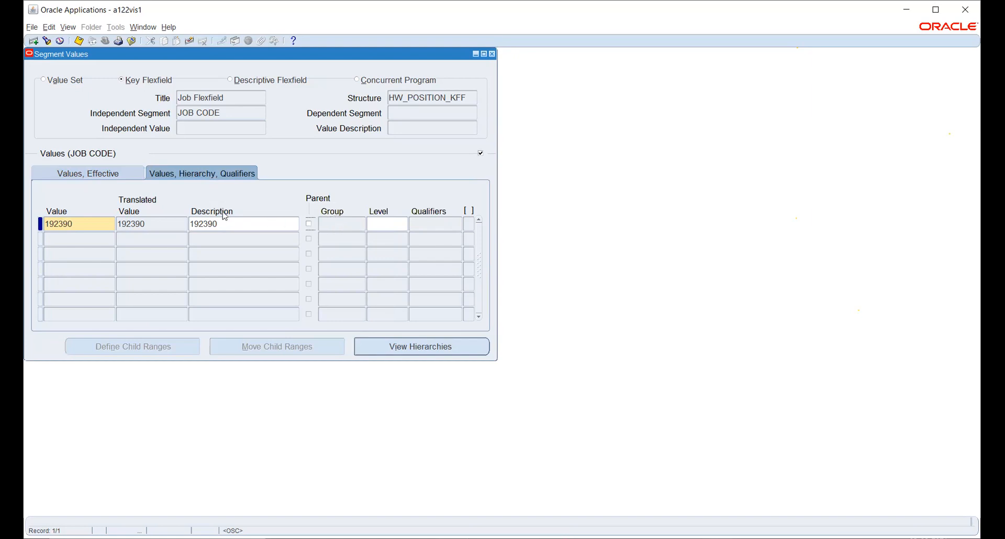
left_click(109, 173)
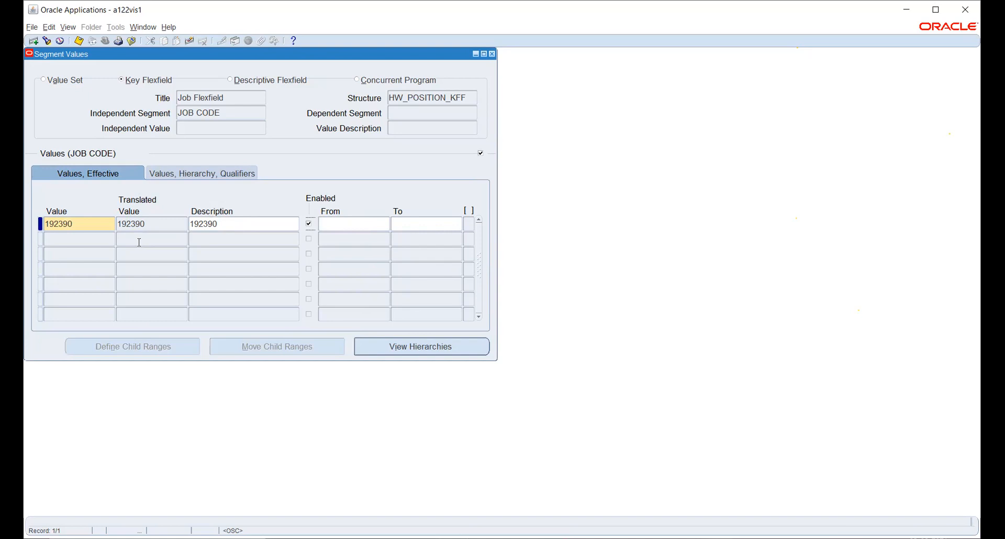
key("ctrl+s")
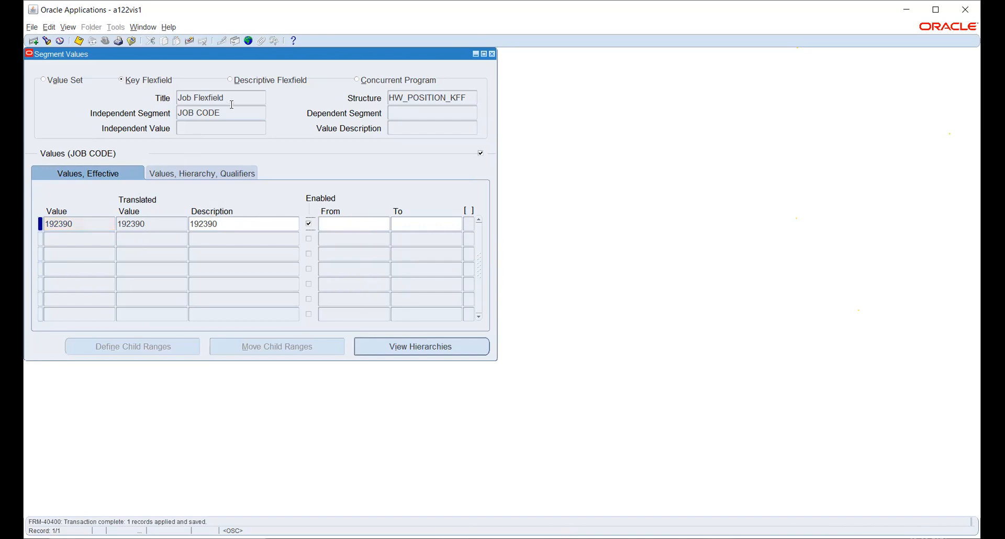
left_click(238, 114)
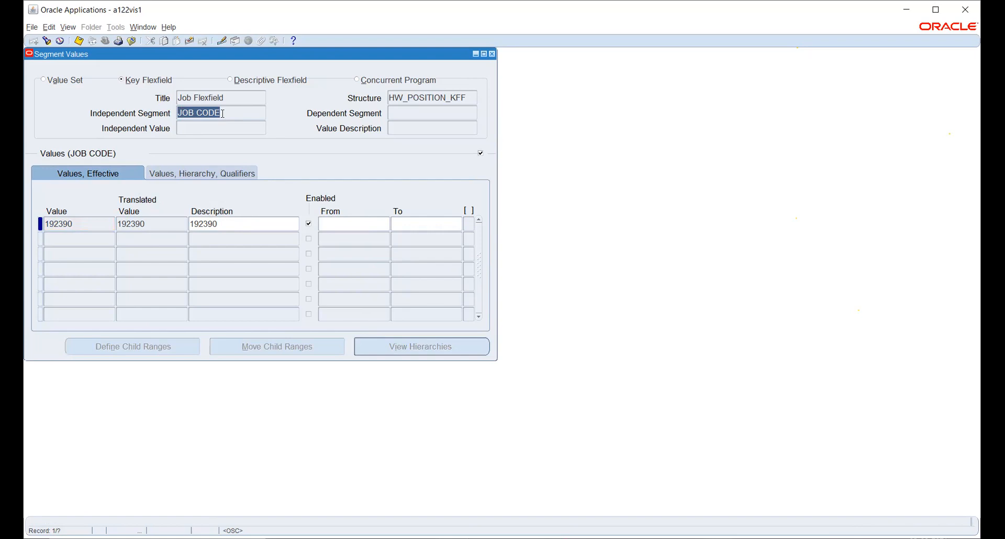
- Under the JOB NAME segment, enter value 9012 with description Accountant
key("Down")
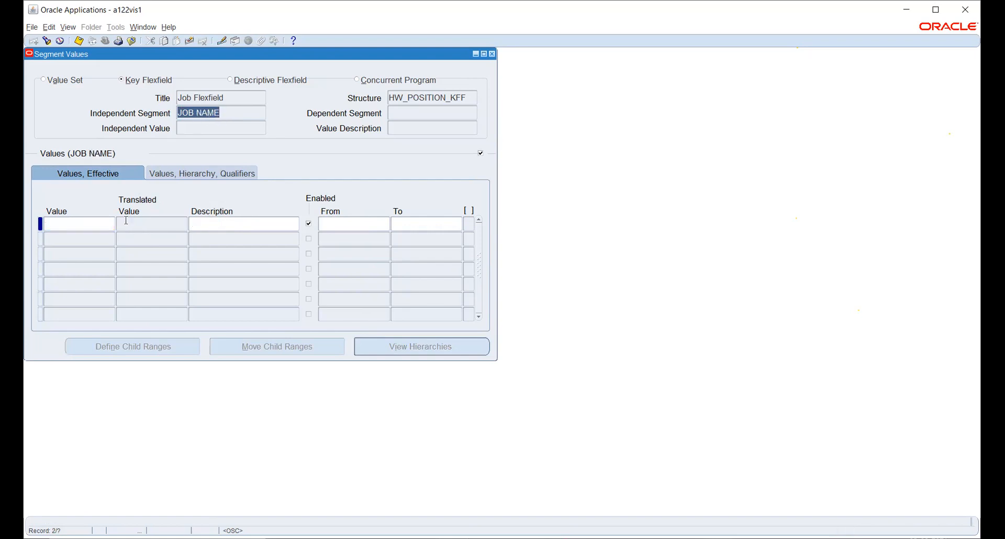
left_click(97, 224)
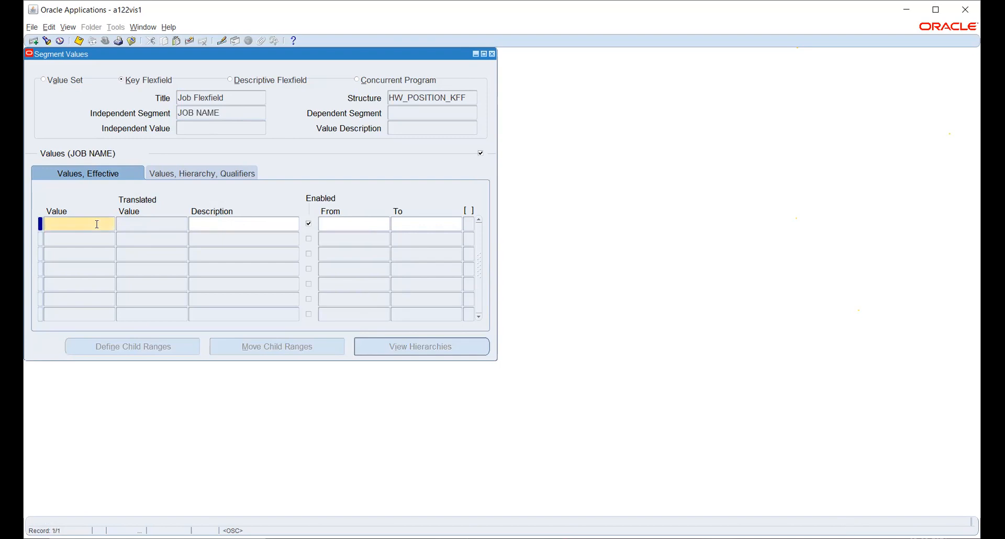
type("9012")
key("Tab")
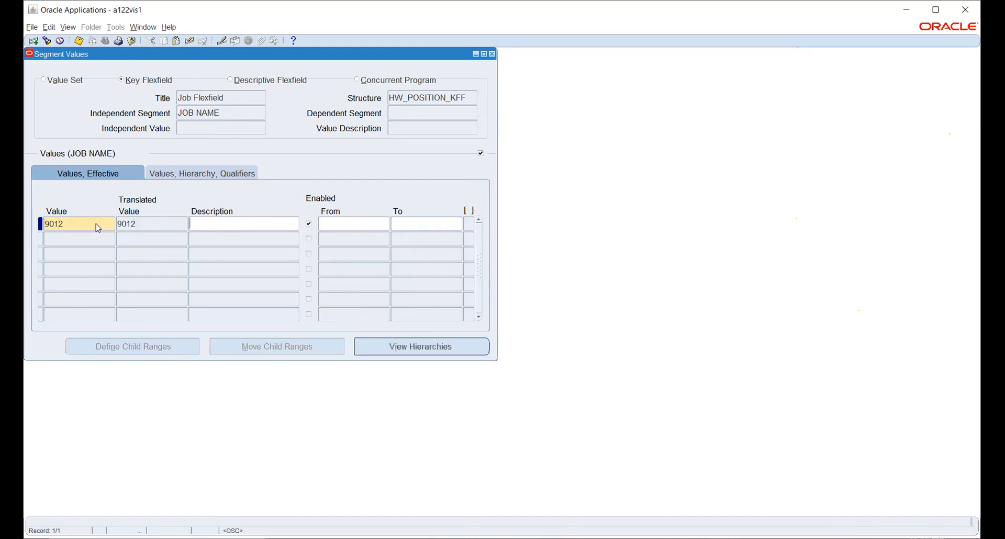
type("aCCOUNTANT")
key("BackSpace")
key("BackSpace")
key("BackSpace")
key("BackSpace")
key("BackSpace")
key("BackSpace")
key("BackSpace")
key("BackSpace")
key("BackSpace")
key("BackSpace")
type("Accountant")
- Save JOB NAME value 9012 and move to the IDENTITY NO segment
key("ctrl+s")
left_click(221, 114)
key("Down")
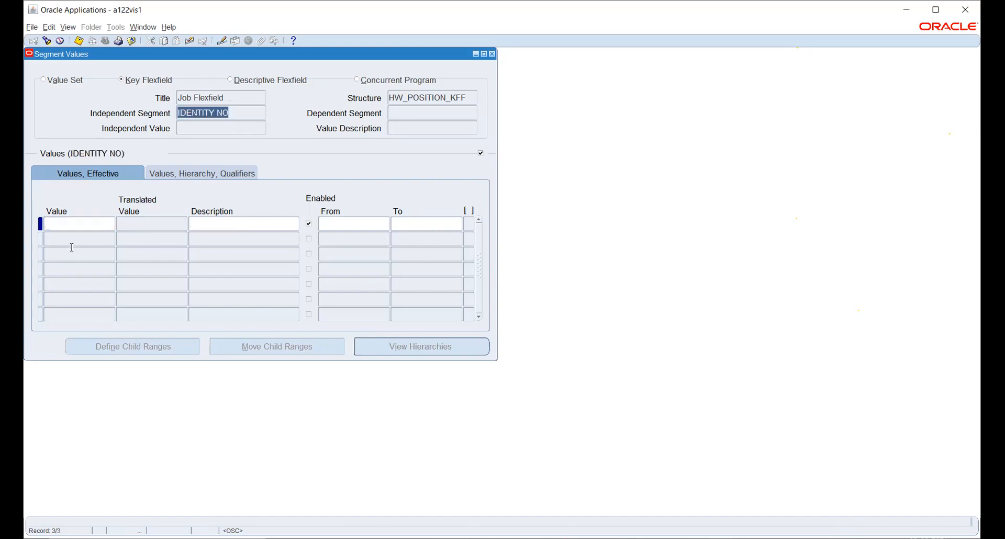
- Add and save IDENTITY NO value 648378 described 'Reference ID 64 series', then close the form
left_click(58, 225)
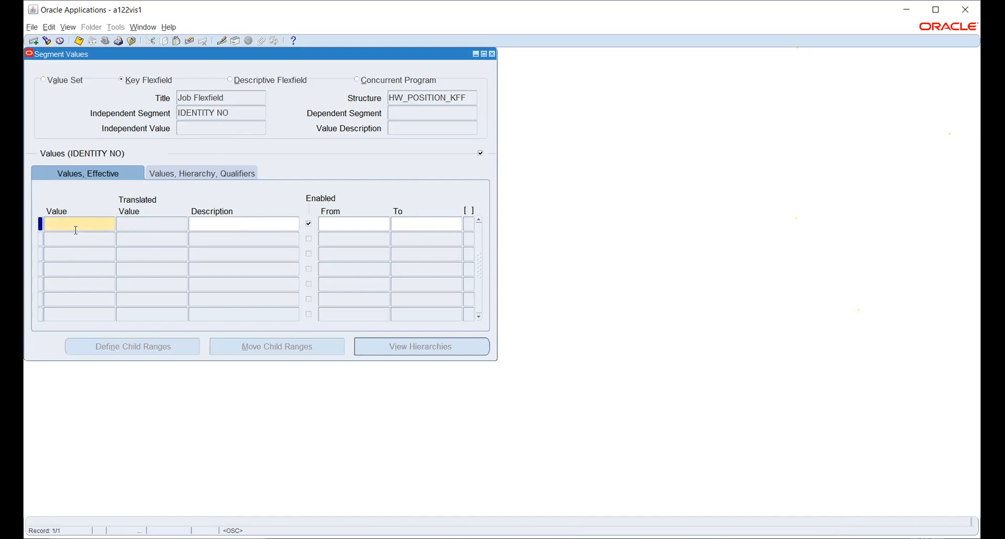
type("648378")
key("Tab")
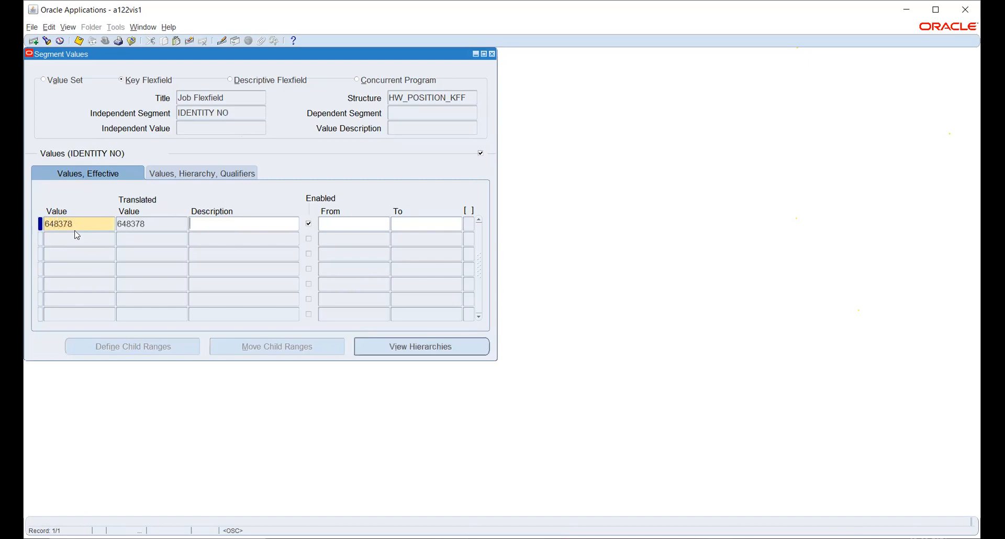
type("Reference ID 64 series")
key("ctrl+s")
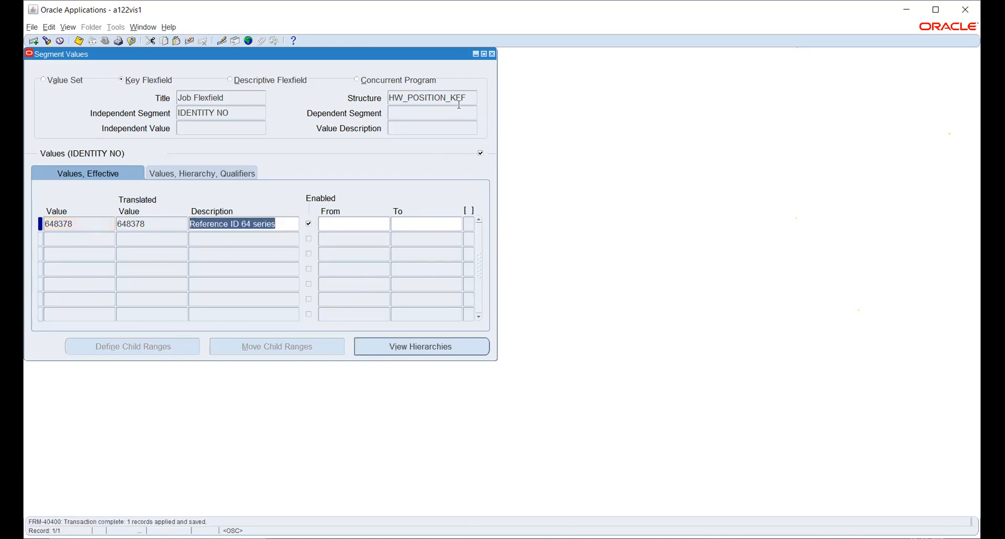
left_click(493, 55)
- Switch to the Human Resources, Vision Enterprises responsibility and expand Work Structures > Organization
left_click(581, 304)
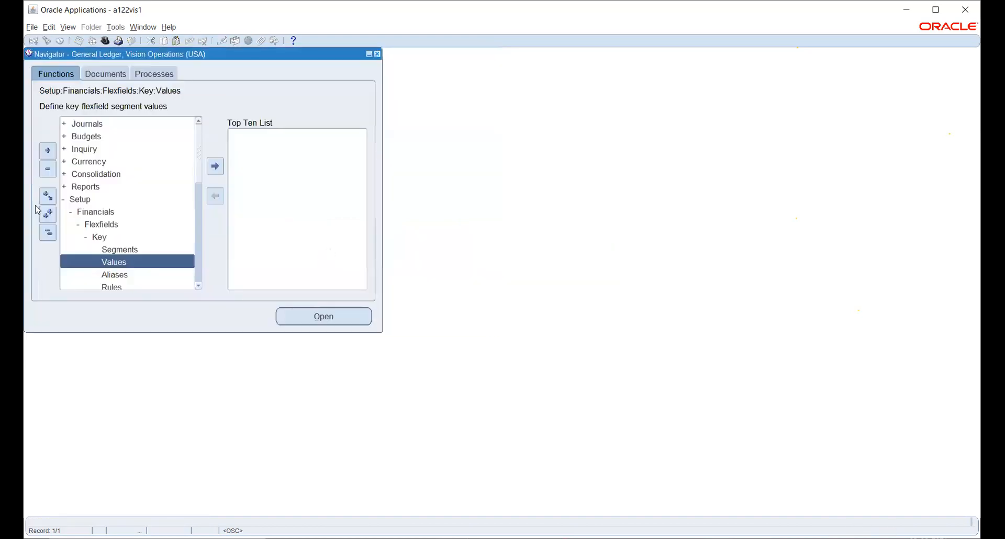
left_click(106, 41)
type("h%")
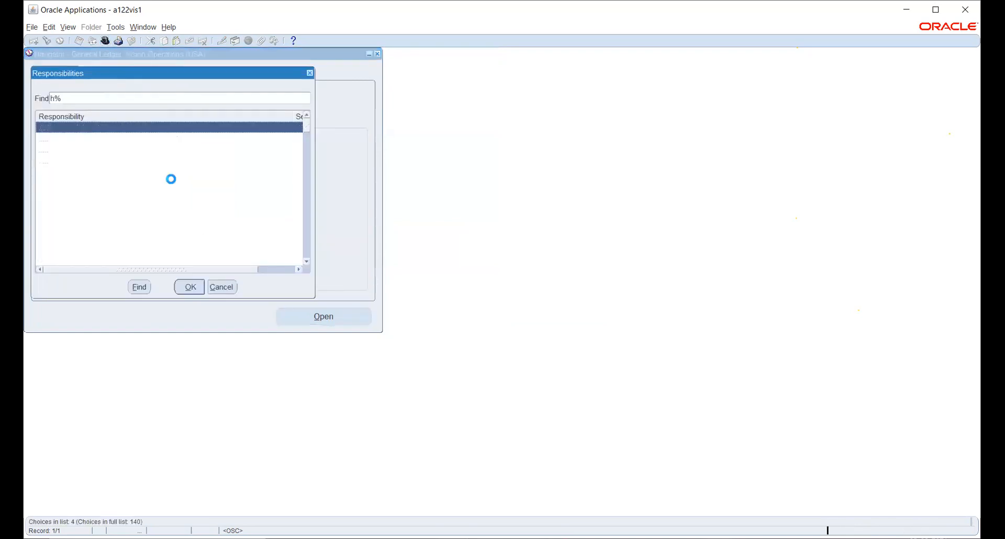
key("Return")
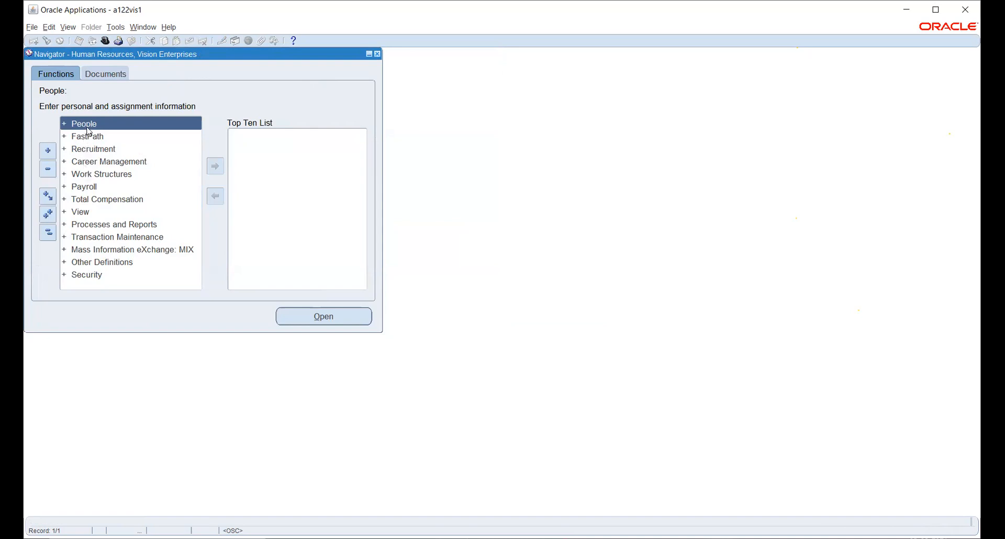
left_click(89, 175)
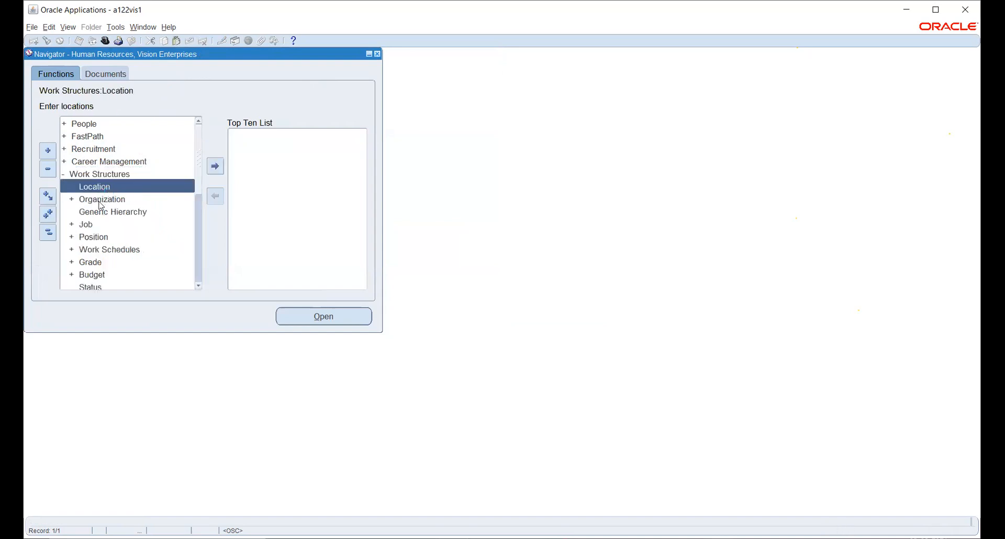
left_click(99, 200)
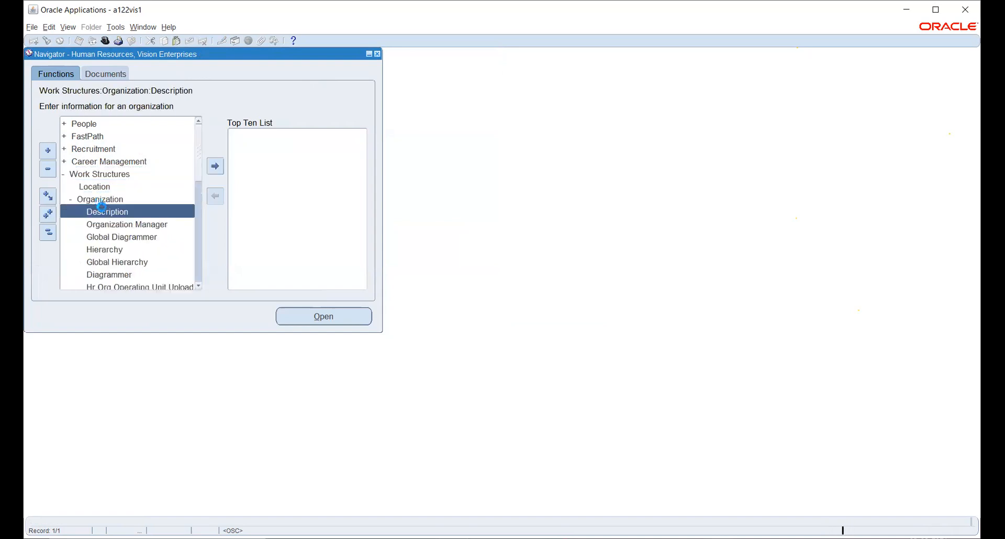
- Query the HW BUSINESS GROUP organization and list its additional information types
double_click(109, 216)
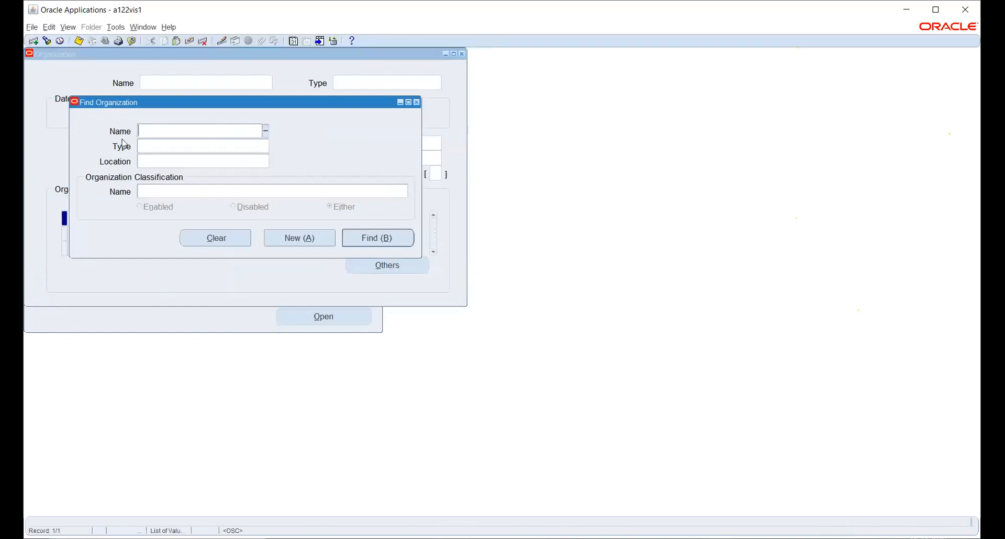
type("hw")
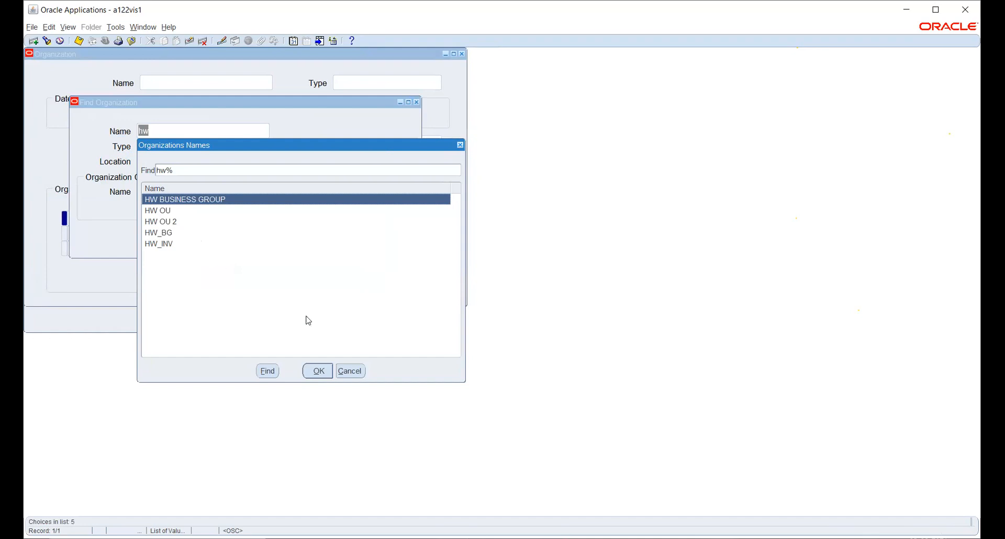
left_click(318, 371)
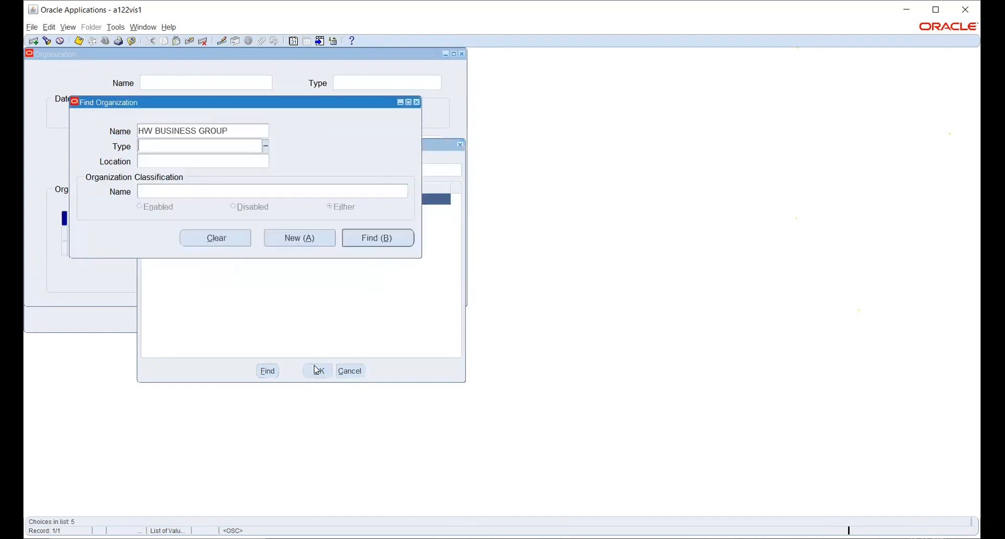
left_click(398, 238)
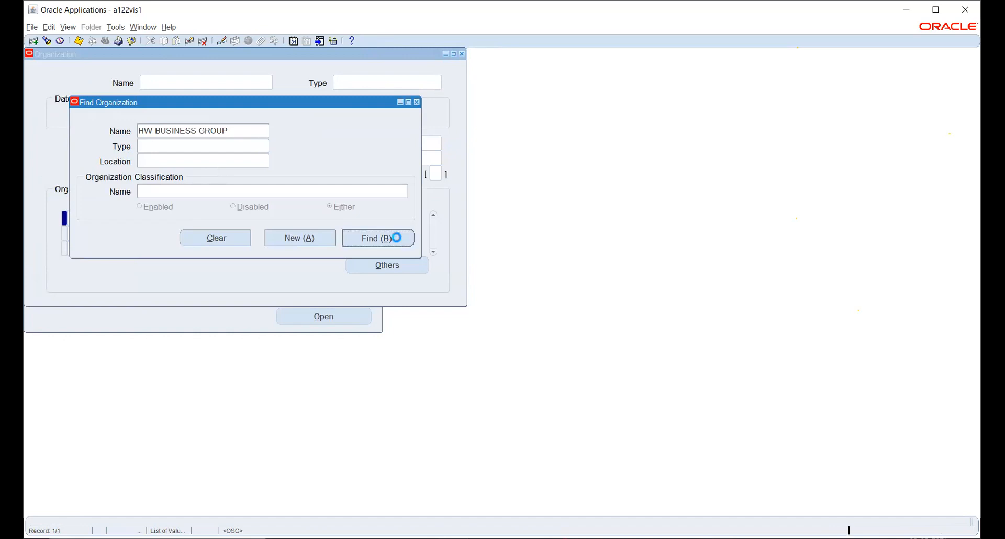
left_click(367, 265)
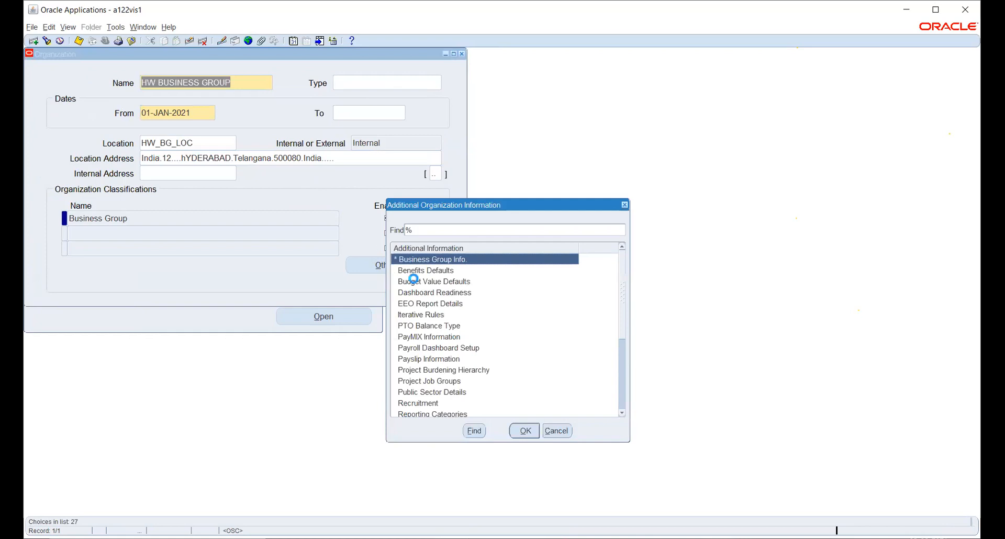
- Open Business Group Info for HW BUSINESS GROUP and check its Job Flexfield Structure setting
left_click(521, 431)
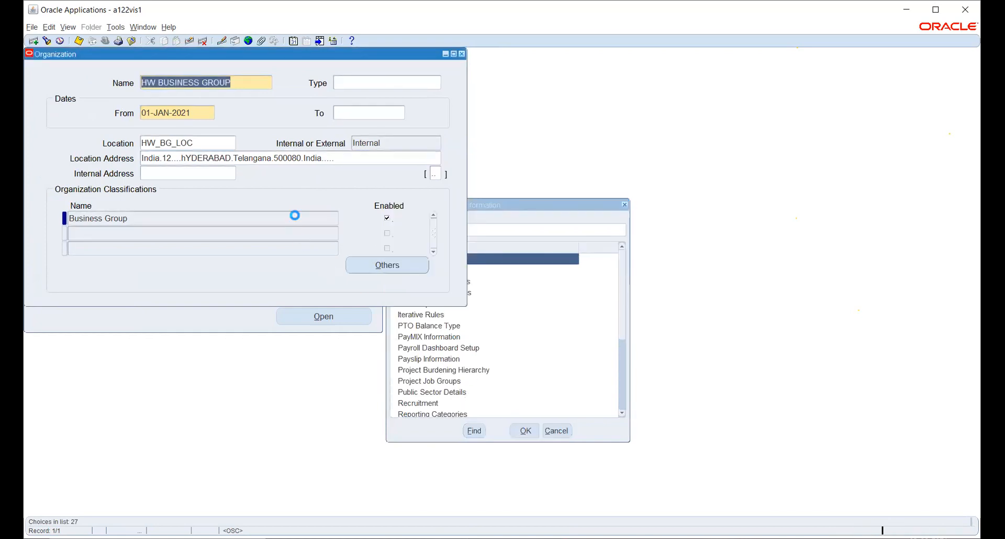
left_click(285, 101)
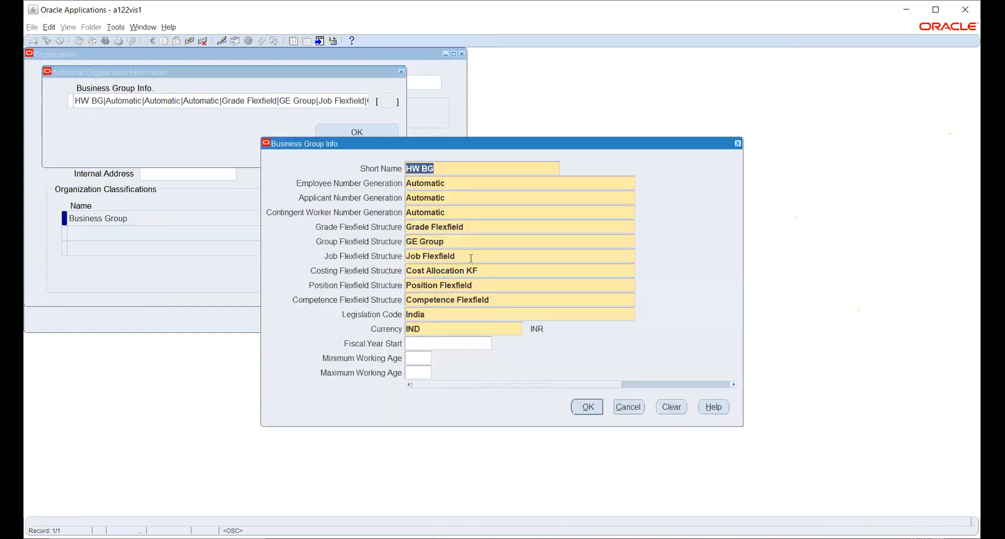
left_click(471, 258)
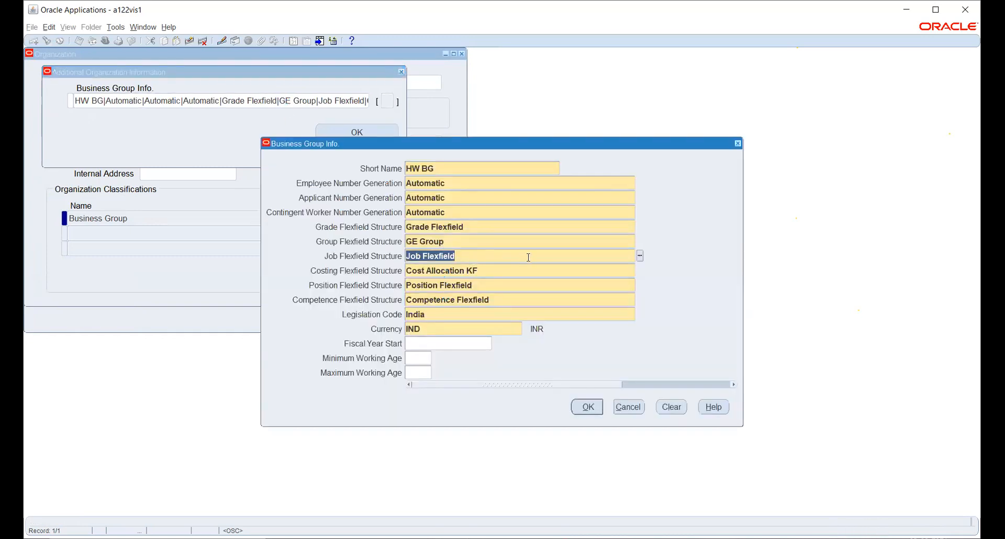
type("Job")
key("Tab")
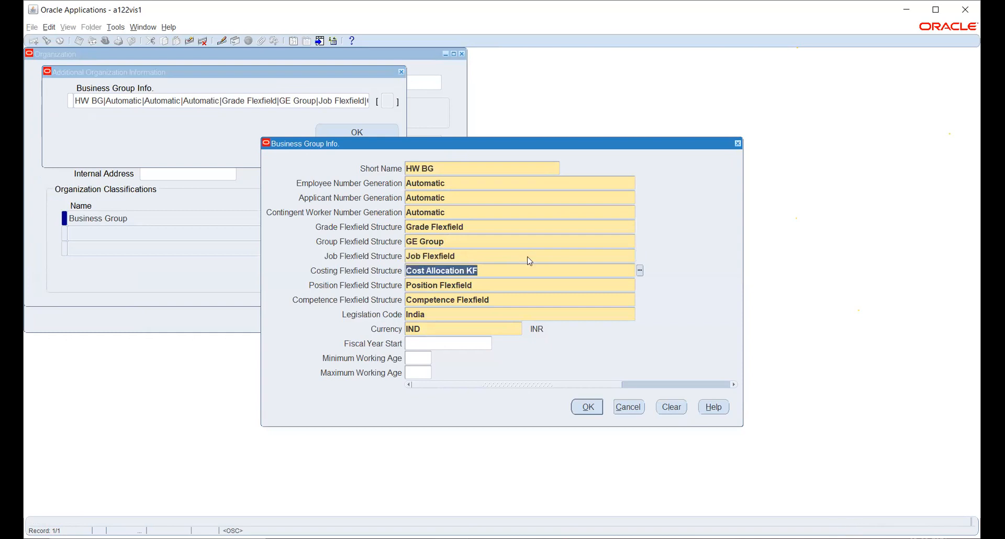
left_click(511, 256)
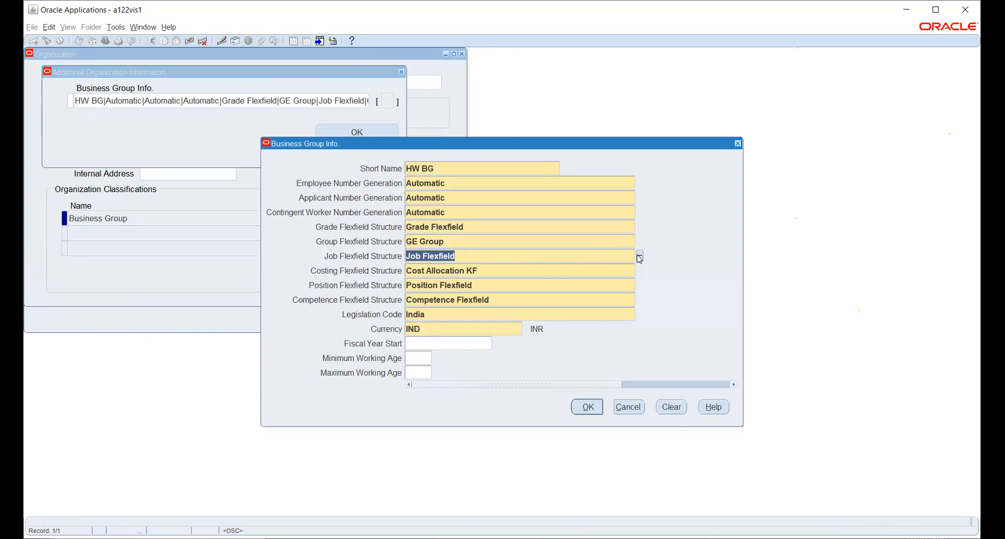
key("Tab")
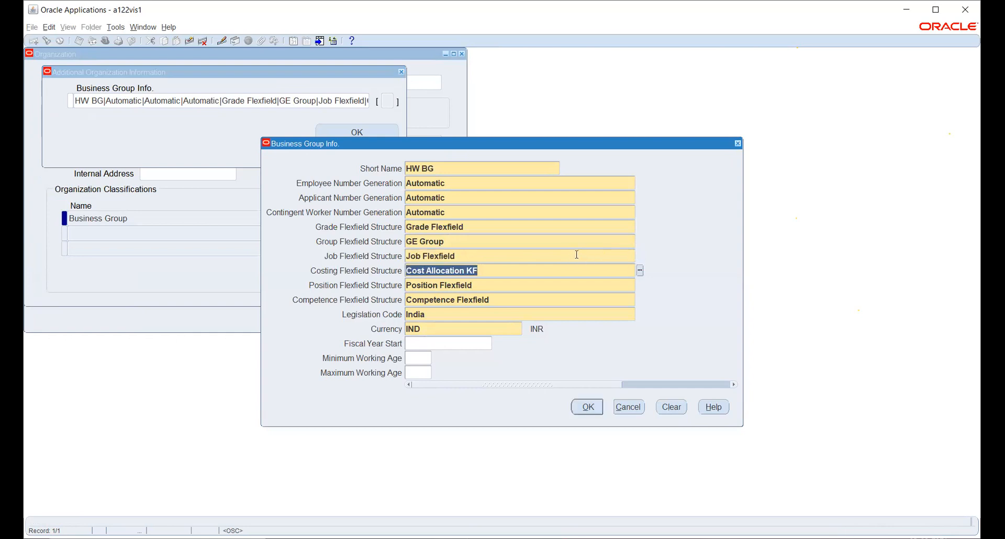
left_click(576, 254)
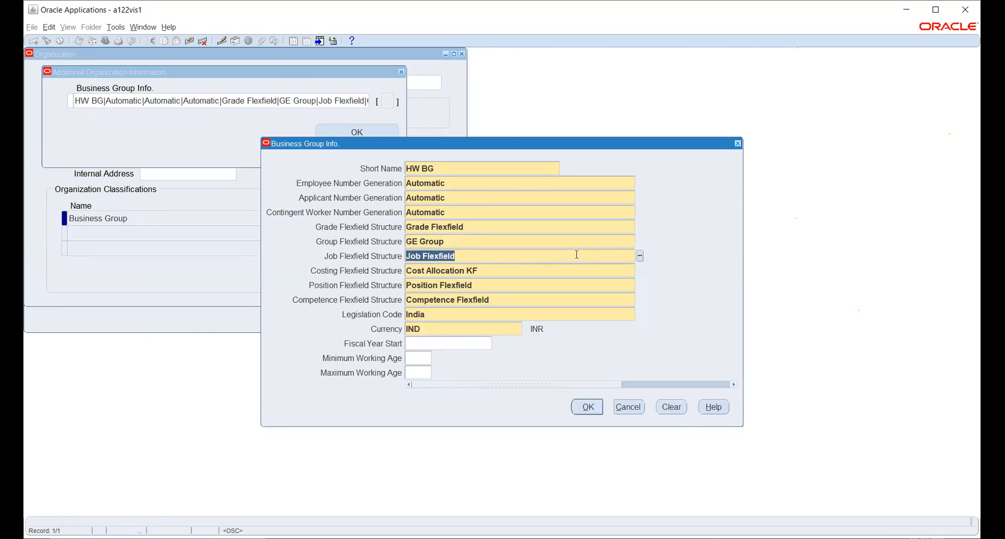
- Review the Grade, Group, Costing, Competence flexfields and Legislation Code, then cancel unchanged
left_click(574, 245)
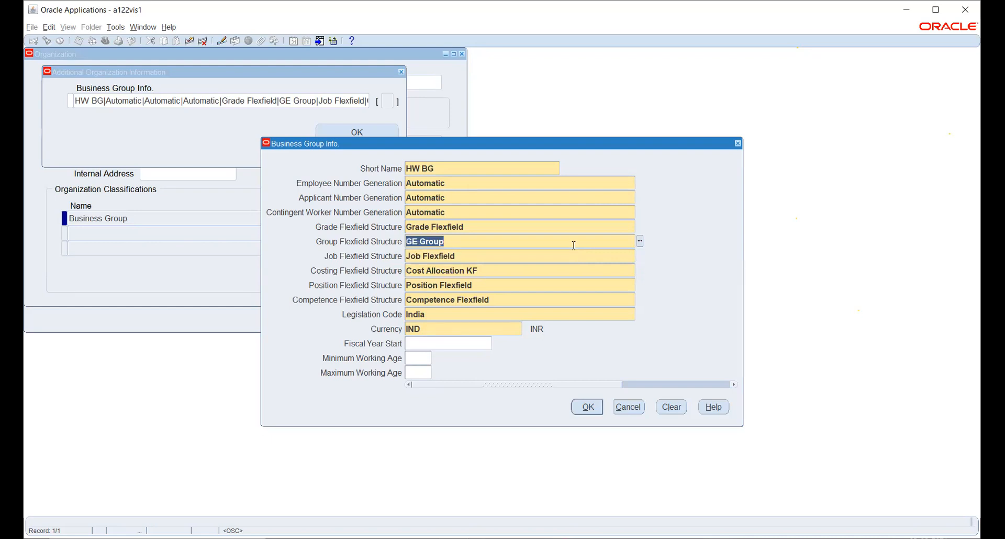
left_click(579, 229)
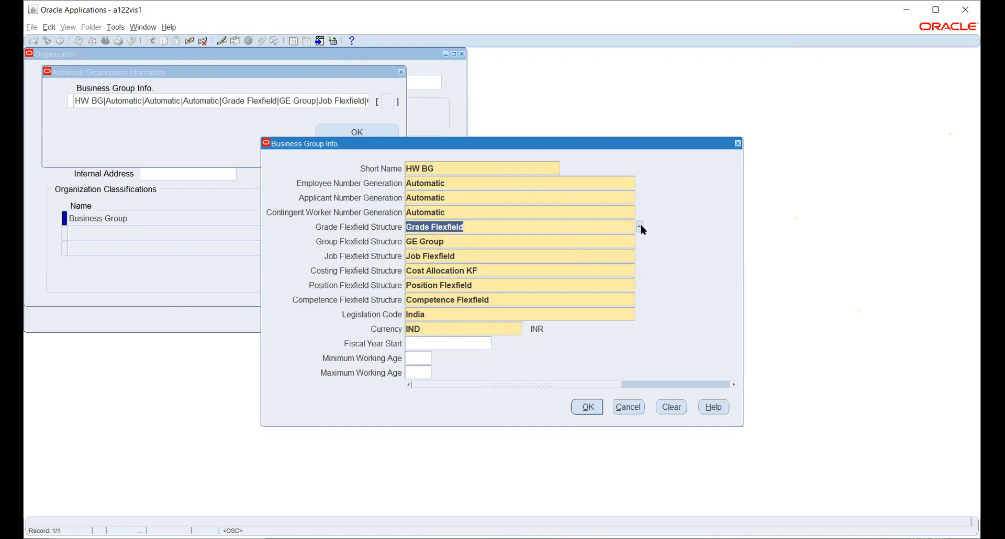
left_click(640, 226)
left_click(639, 241)
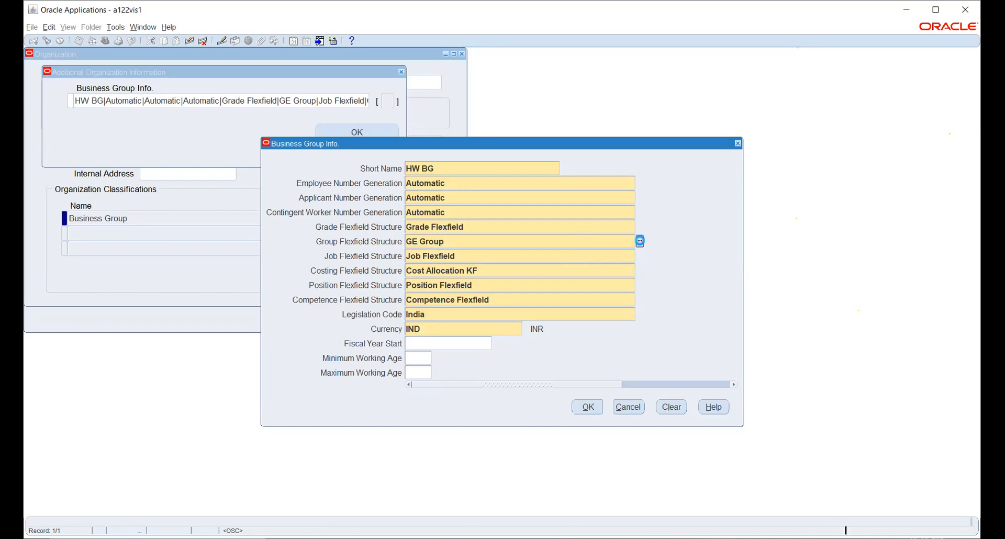
left_click(631, 256)
left_click(639, 256)
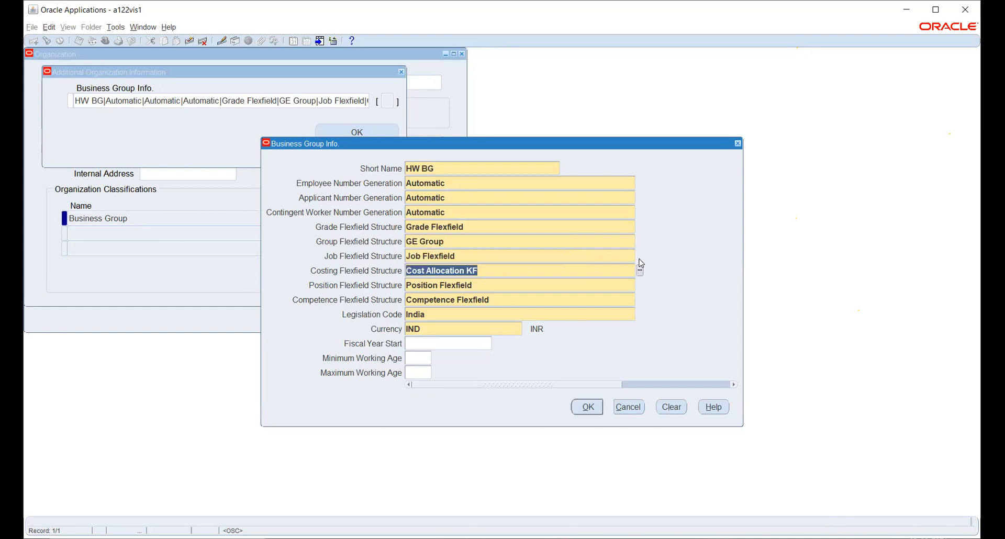
left_click(633, 256)
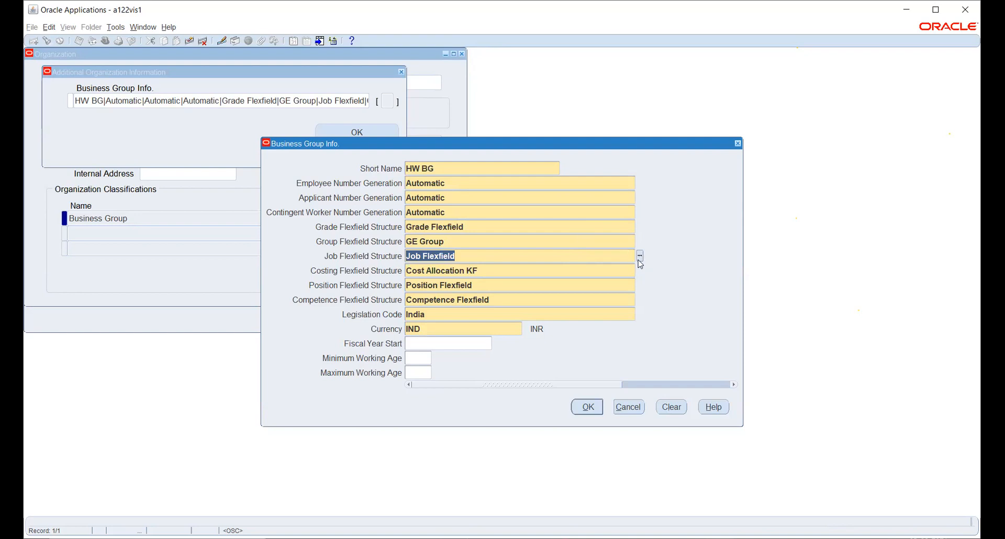
left_click(639, 258)
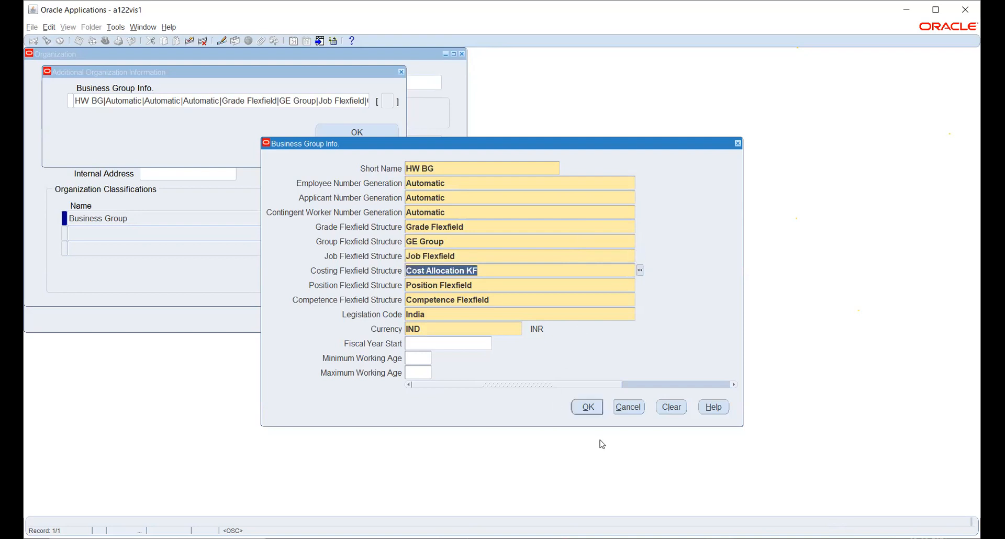
left_click(639, 270)
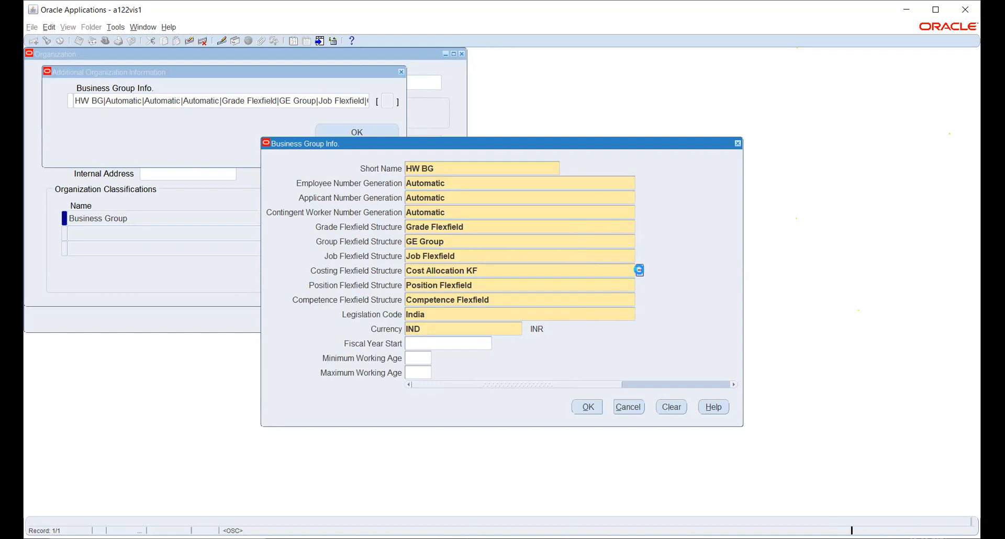
left_click(639, 285)
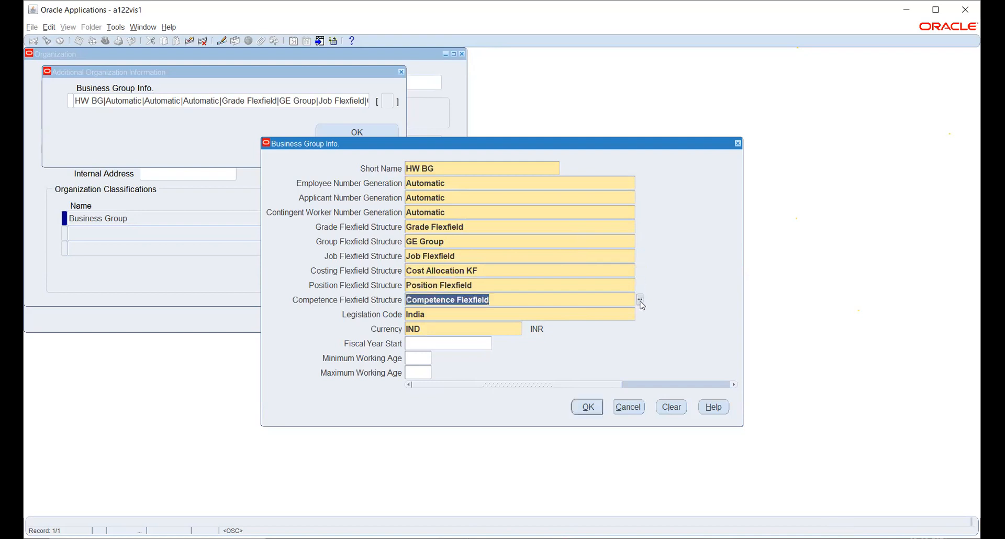
left_click(640, 301)
left_click(638, 313)
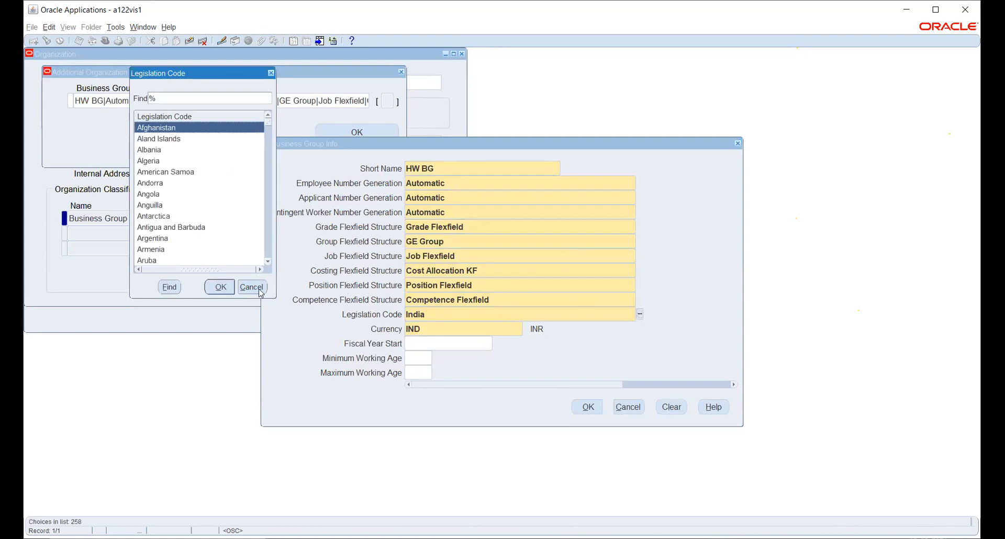
left_click(257, 288)
left_click(503, 240)
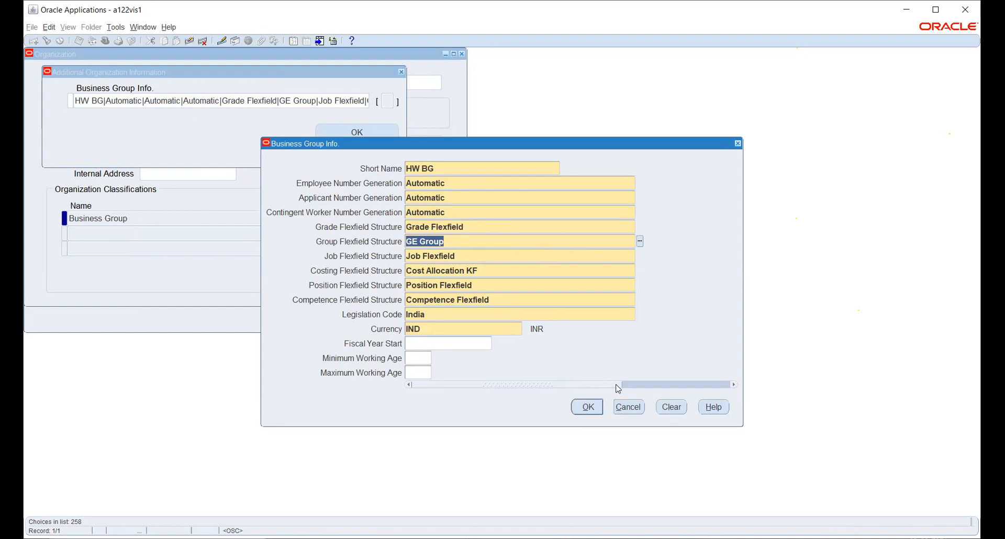
key("Tab")
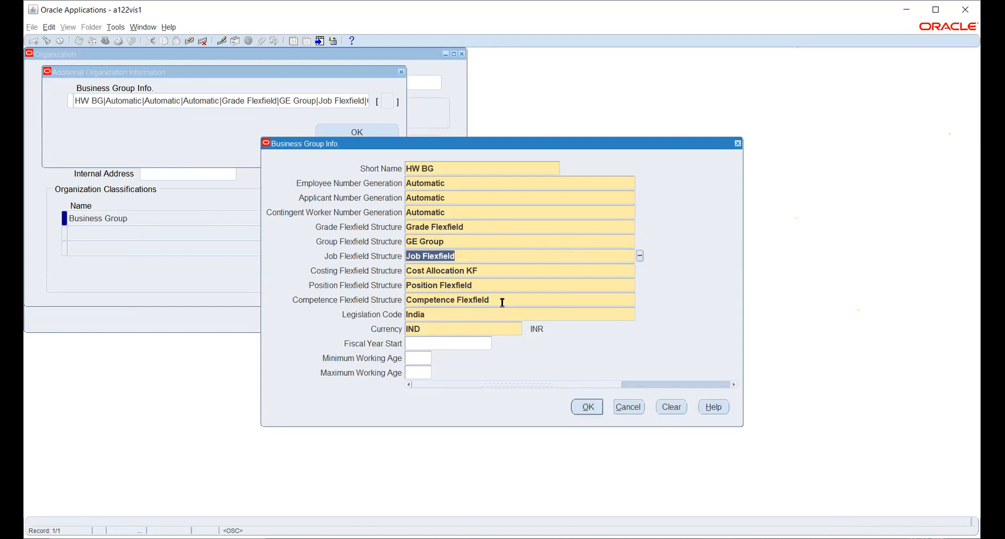
left_click(630, 407)
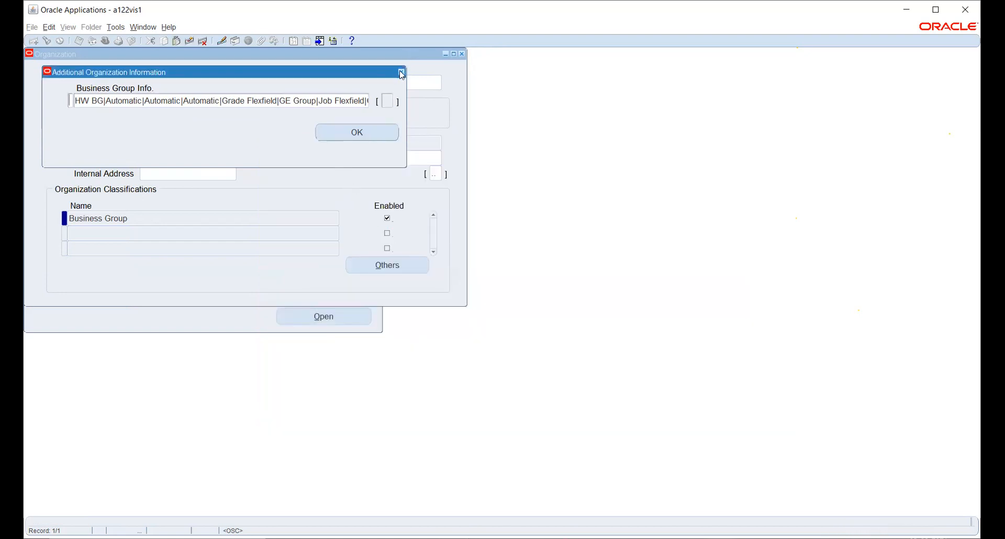
- Start a new organization record named HW_BG_ONE
left_click(365, 133)
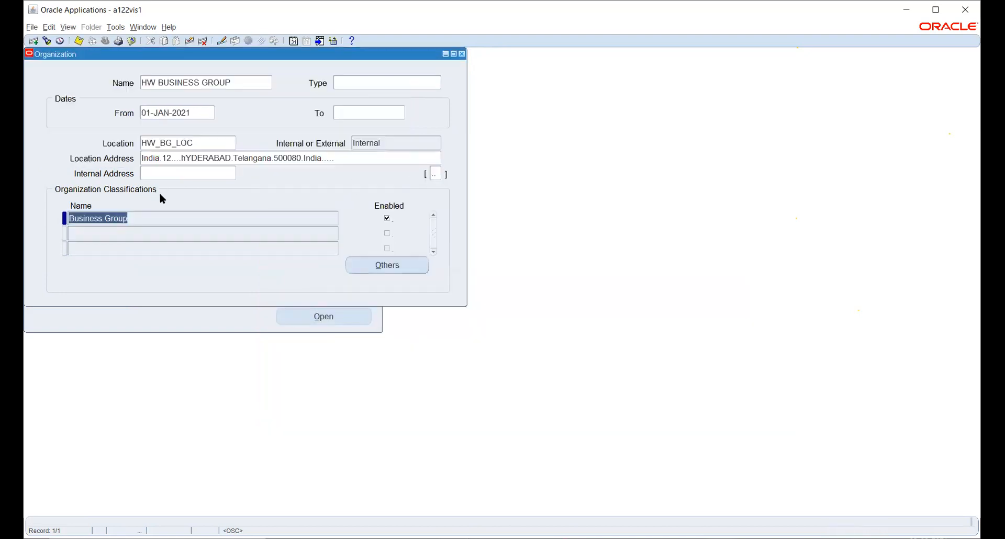
left_click(172, 83)
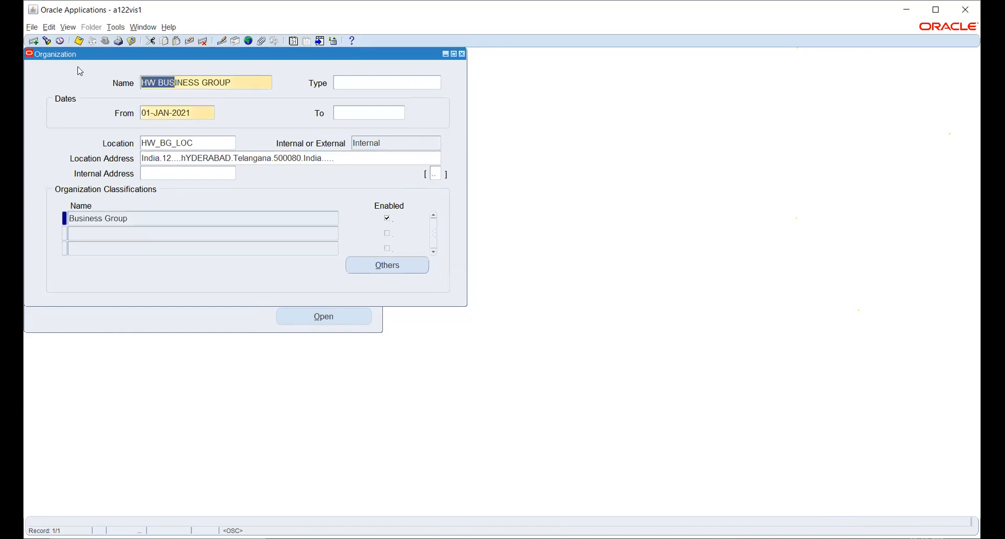
left_click(32, 41)
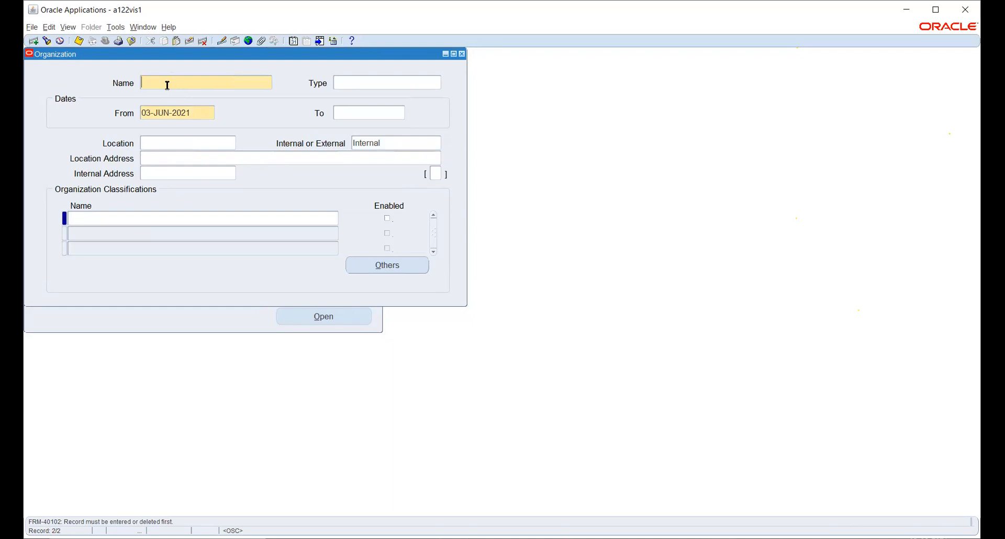
type("HW_BS_ONE")
- Set the organization's From date to 01-JAN-2021
left_click(197, 113)
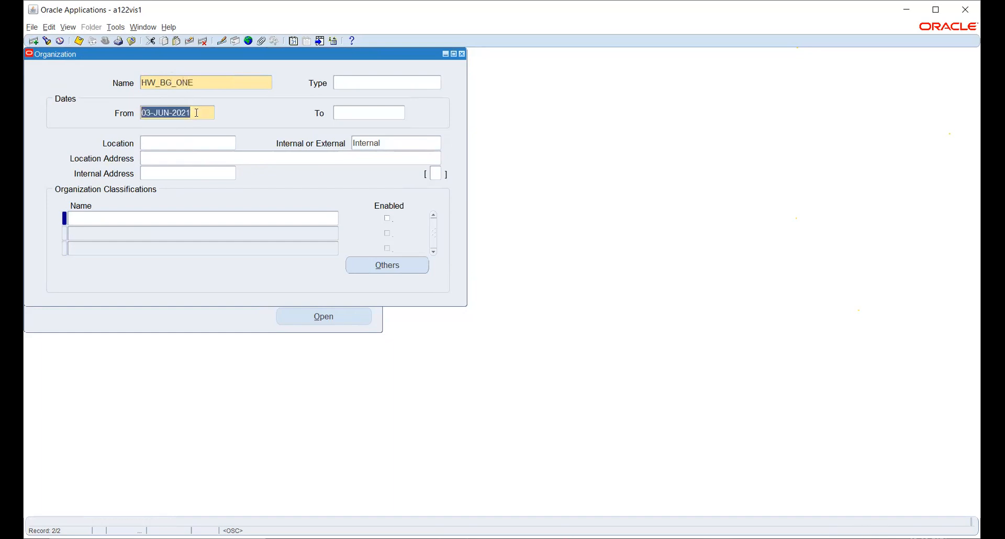
type("1JAN")
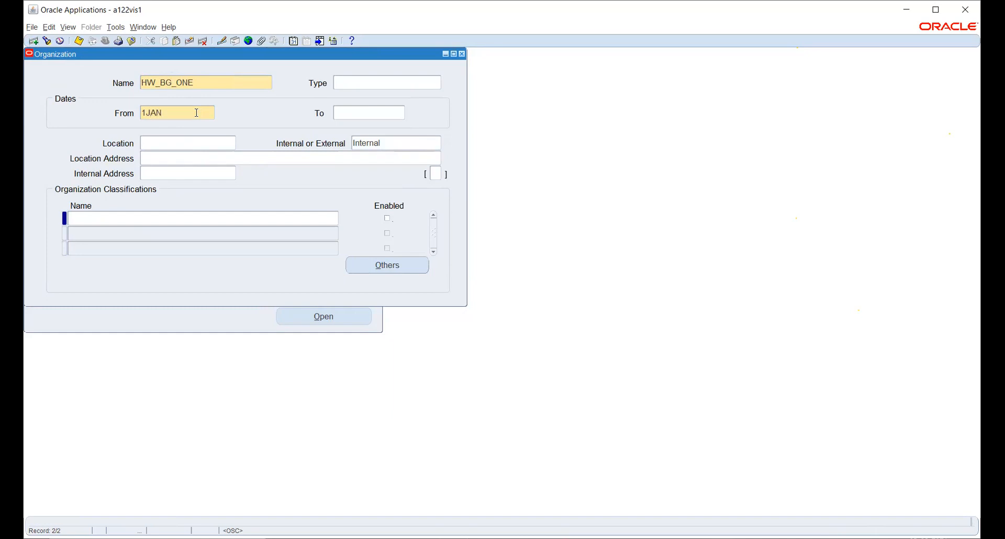
key("Tab")
type("2021")
key("Tab")
- Set the organization's location to HW_BG_LOC
left_click(189, 137)
type("HW")
key("Tab")
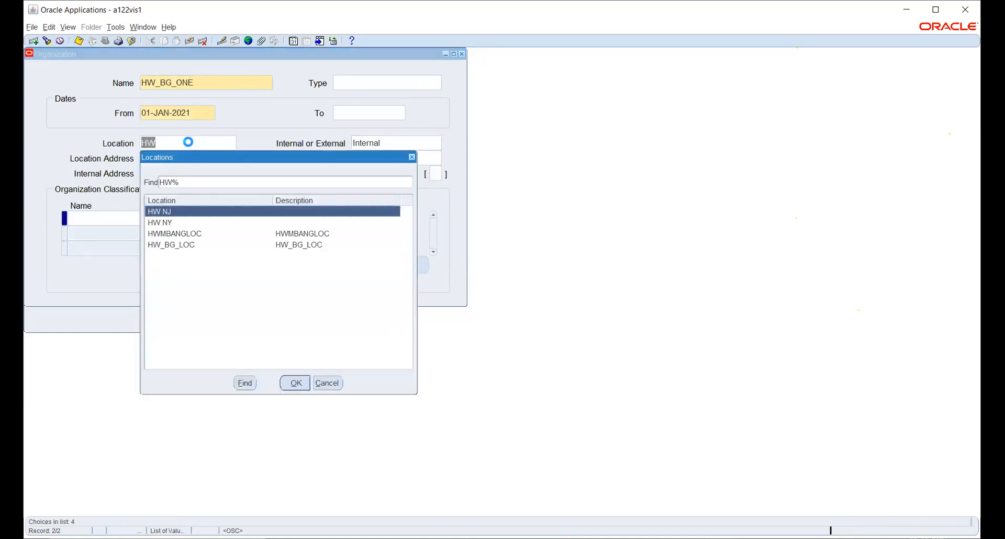
key("Down")
key("Down")
key("Down")
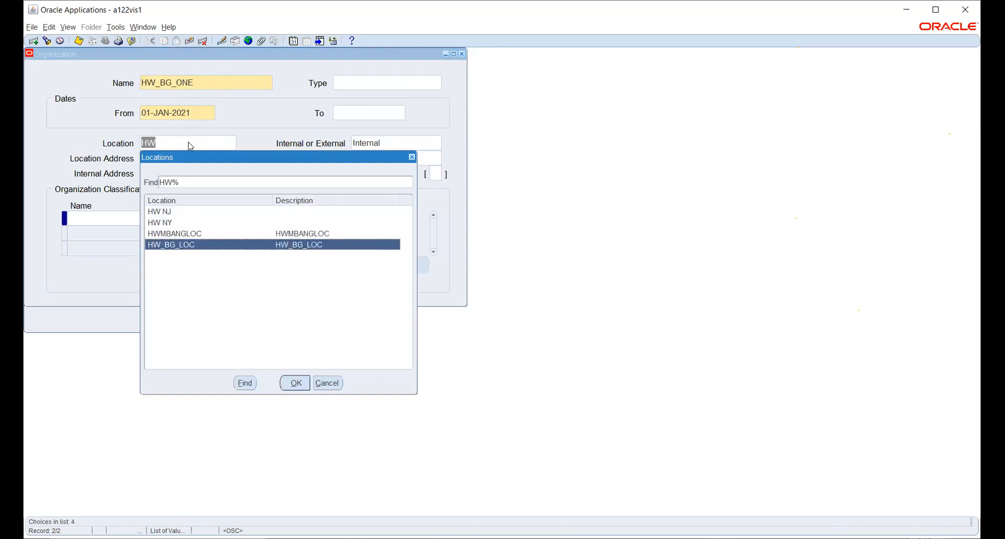
key("Return")
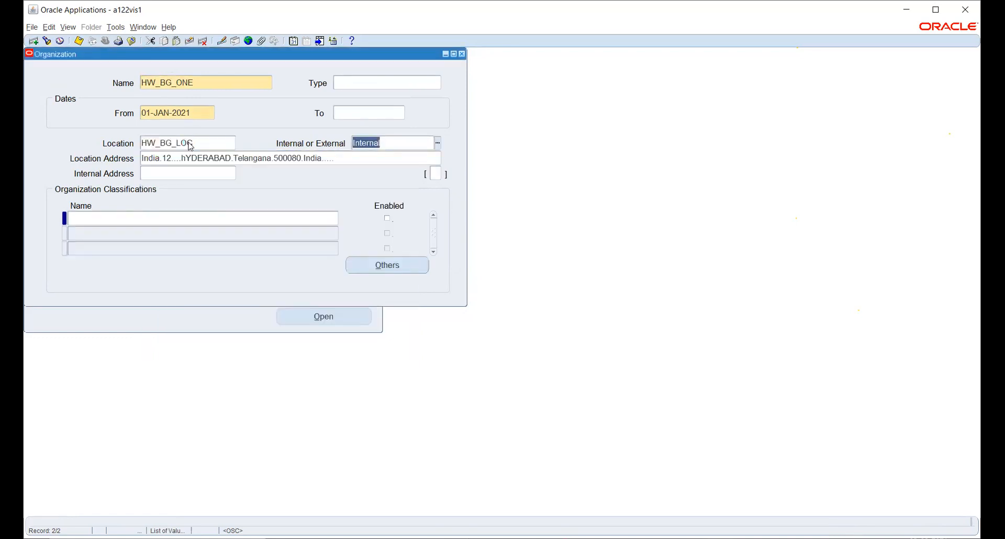
- Add the Business Group classification to HW_BG_ONE, save it, and bring up its Business Group Info form
left_click(189, 219)
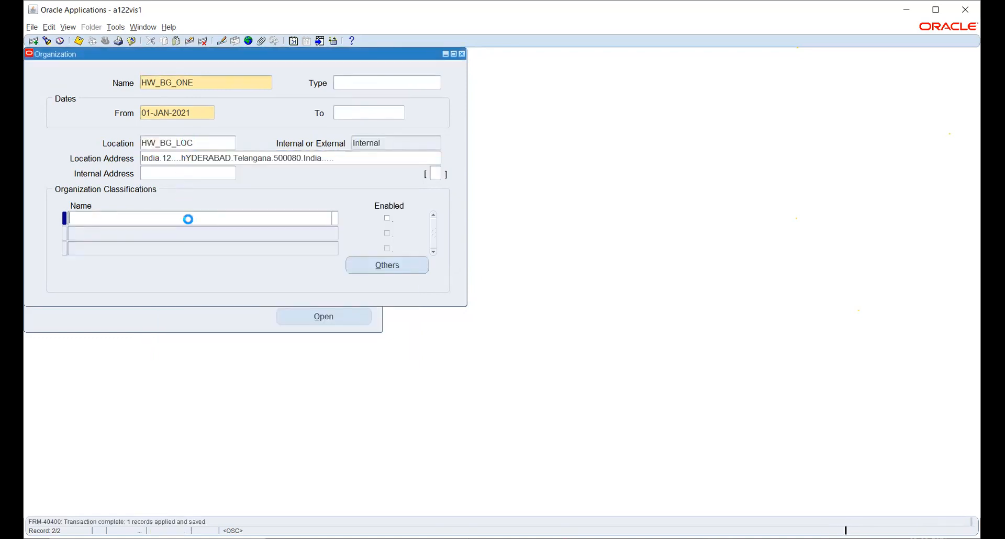
type("Bus")
key("Tab")
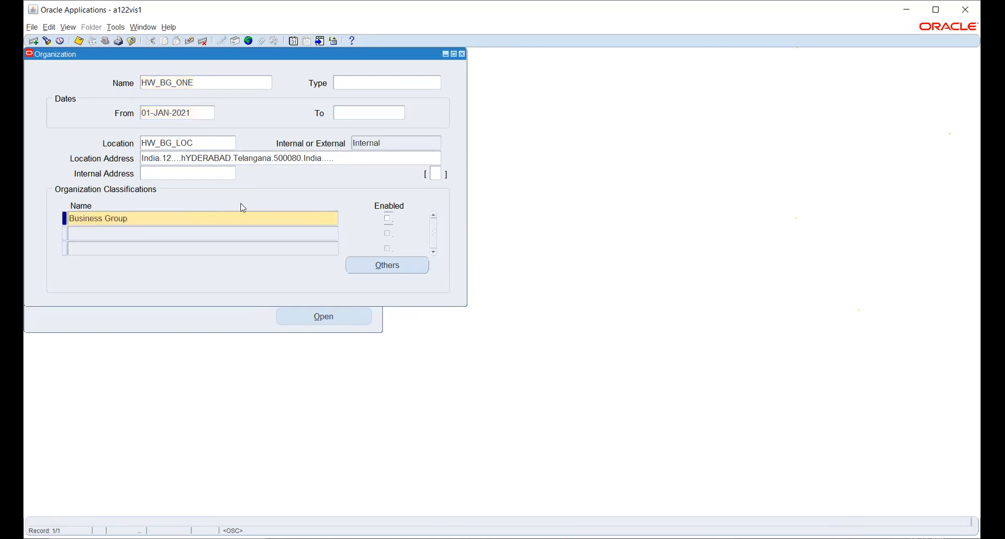
key("ctrl+s")
left_click(387, 262)
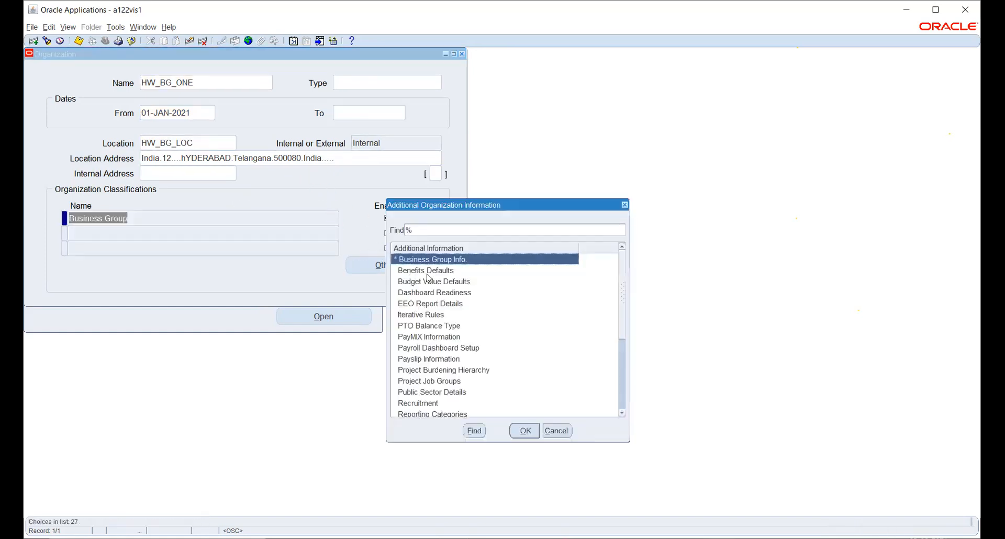
left_click(524, 430)
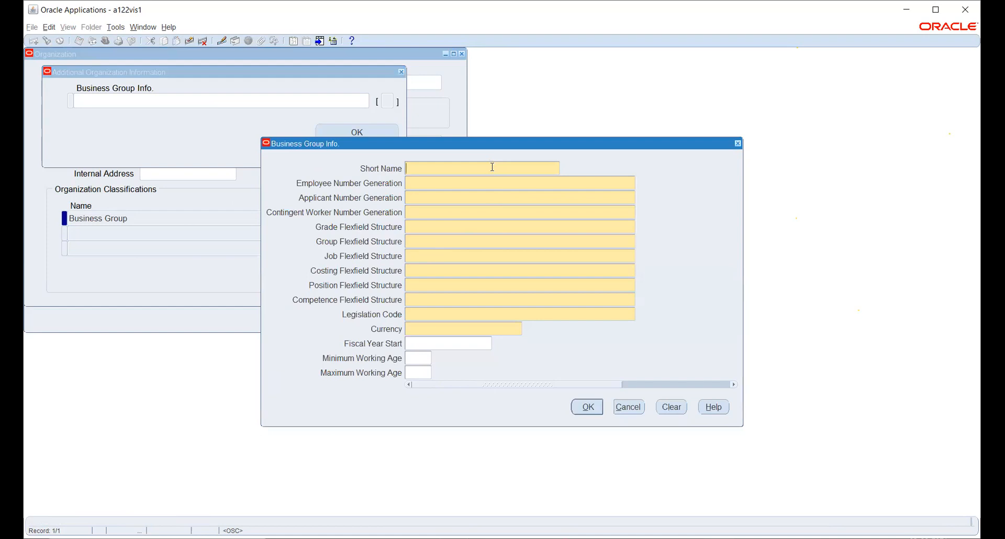
- Enter short name HW_BG_ONE, Automatic employee, applicant and contingent worker numbering, and Grade Flexfield
type("HW_BG_ONE")
key("Tab")
type("Au")
key("Tab")
type("Au")
key("Tab")
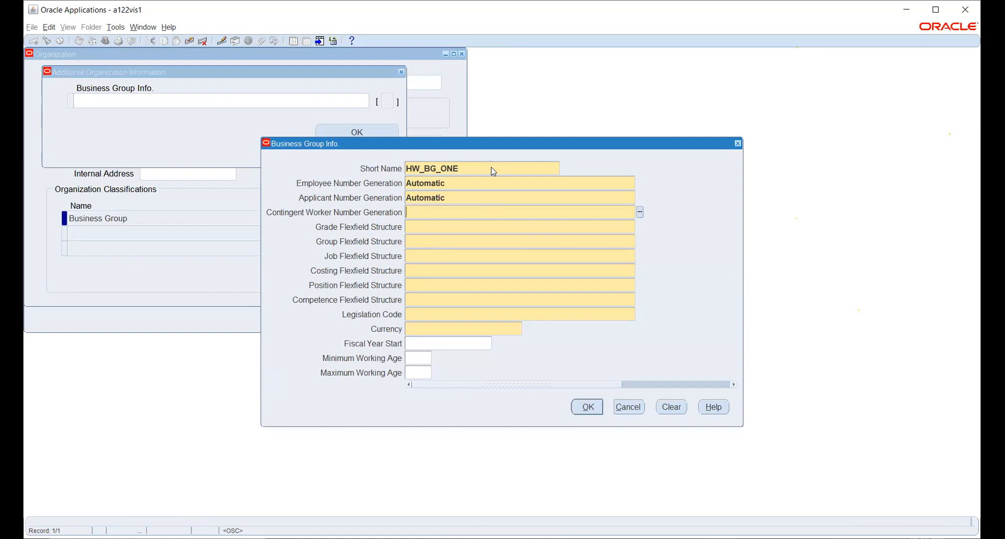
type("Au")
key("Tab")
type("Gr")
key("Tab")
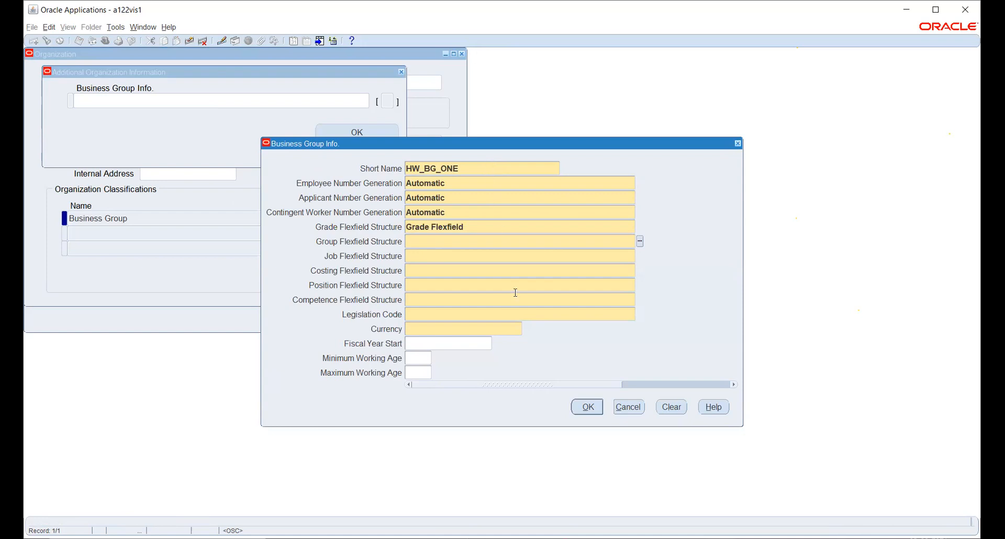
left_click(640, 242)
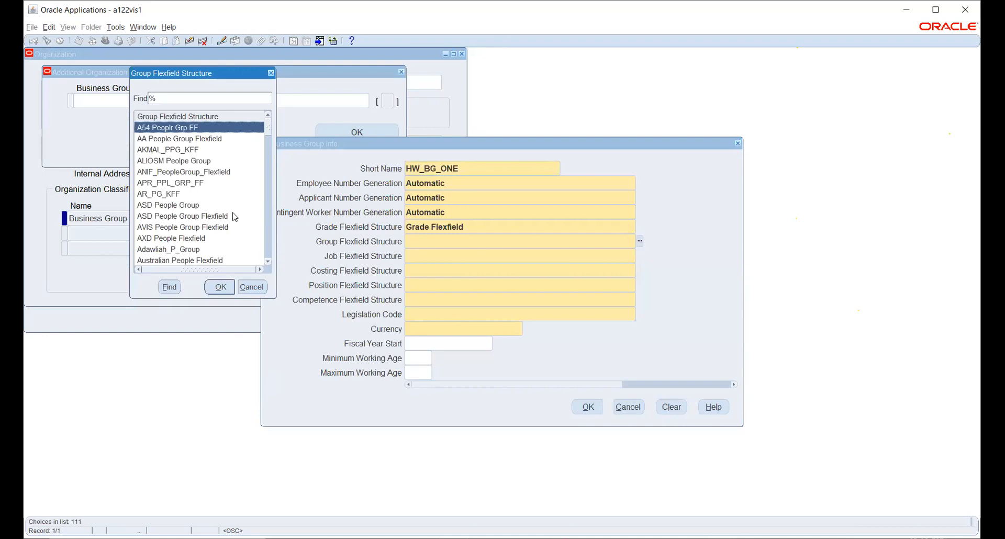
type("g")
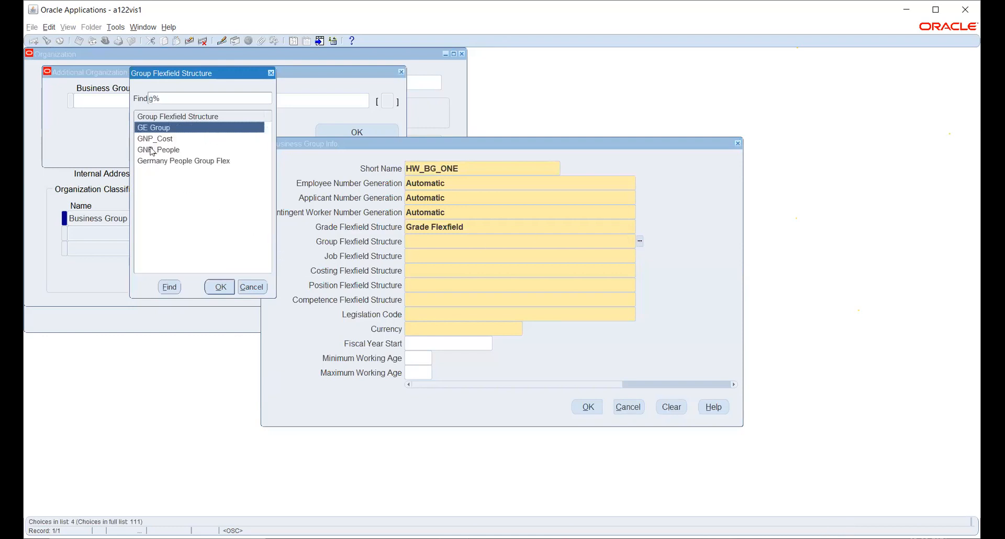
left_click(213, 293)
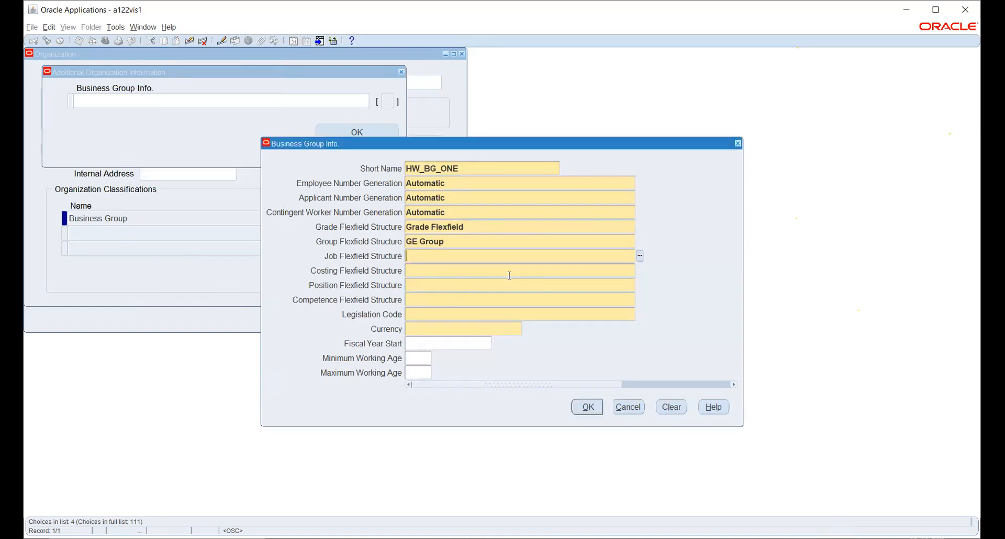
left_click(639, 257)
type("h%")
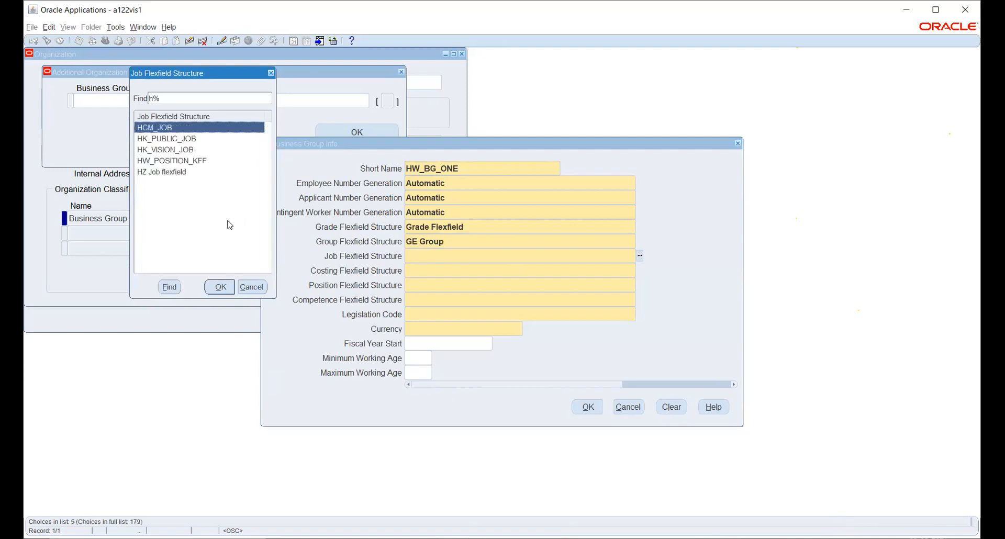
left_click(164, 161)
left_click(219, 287)
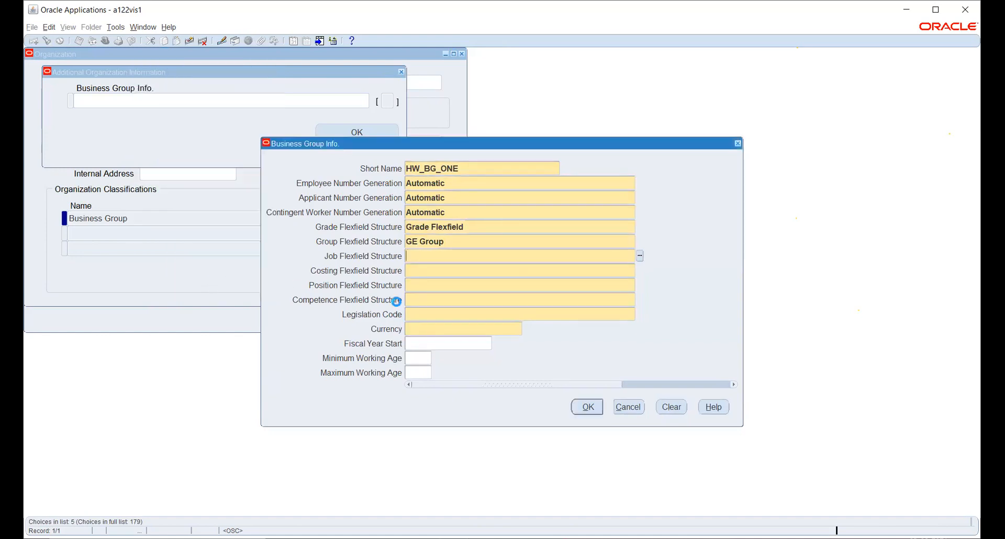
left_click(640, 270)
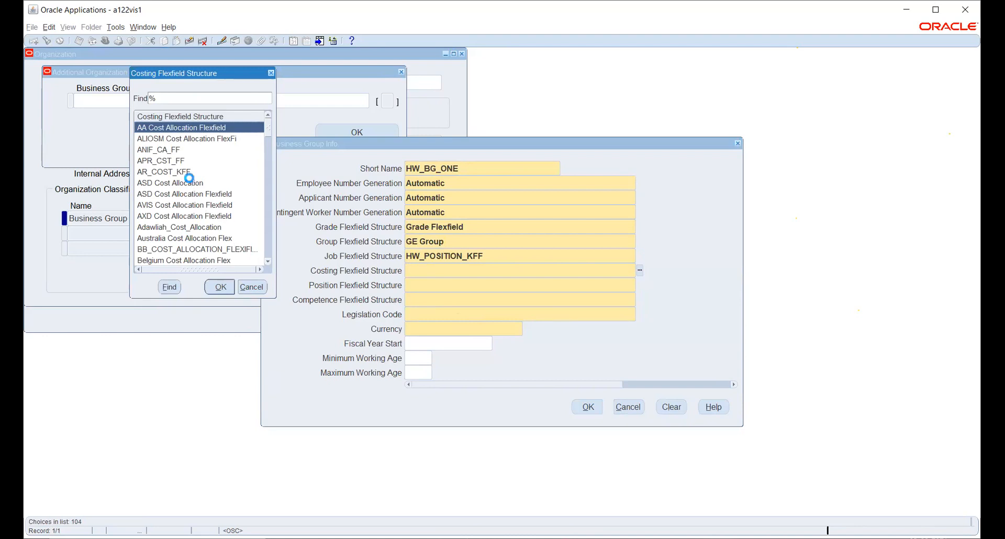
type("c")
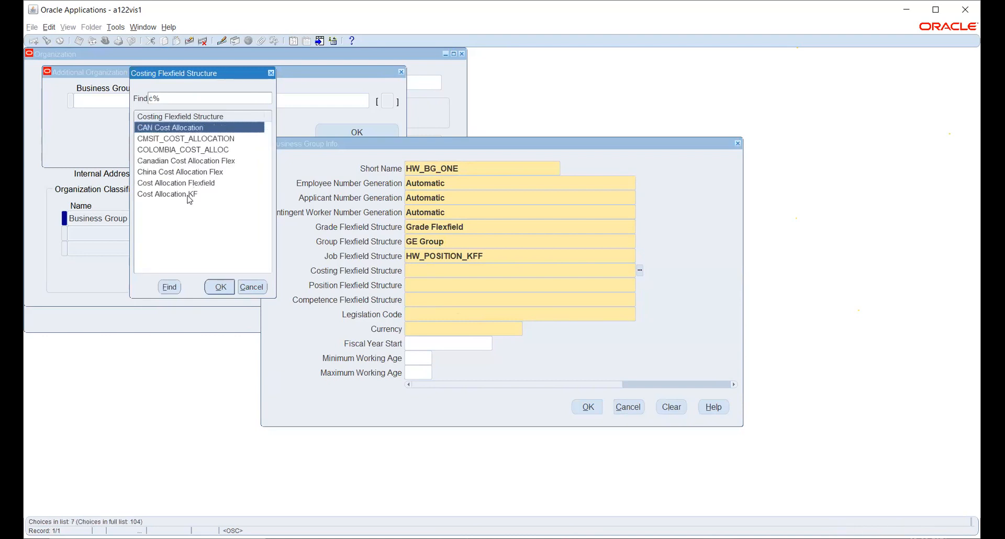
left_click(186, 195)
left_click(219, 286)
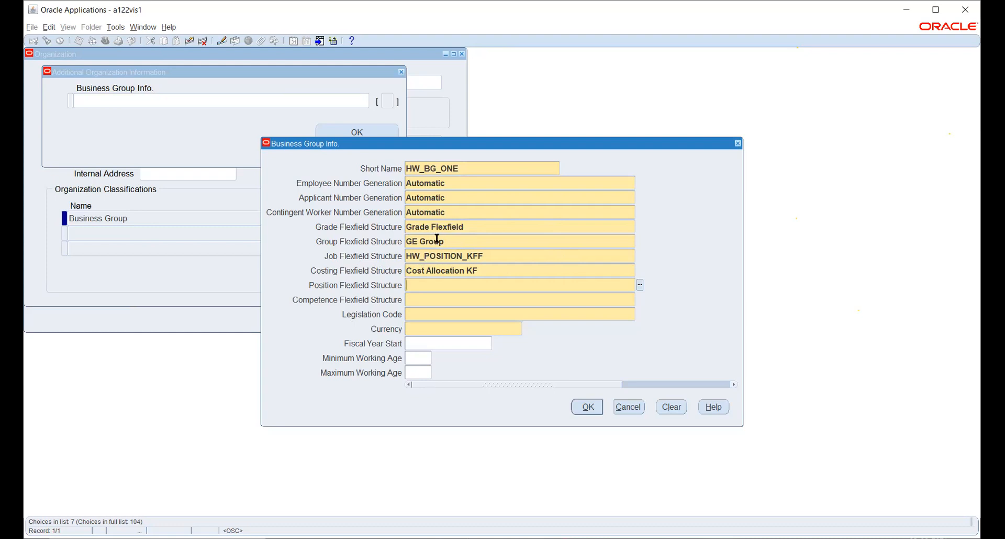
left_click(488, 271)
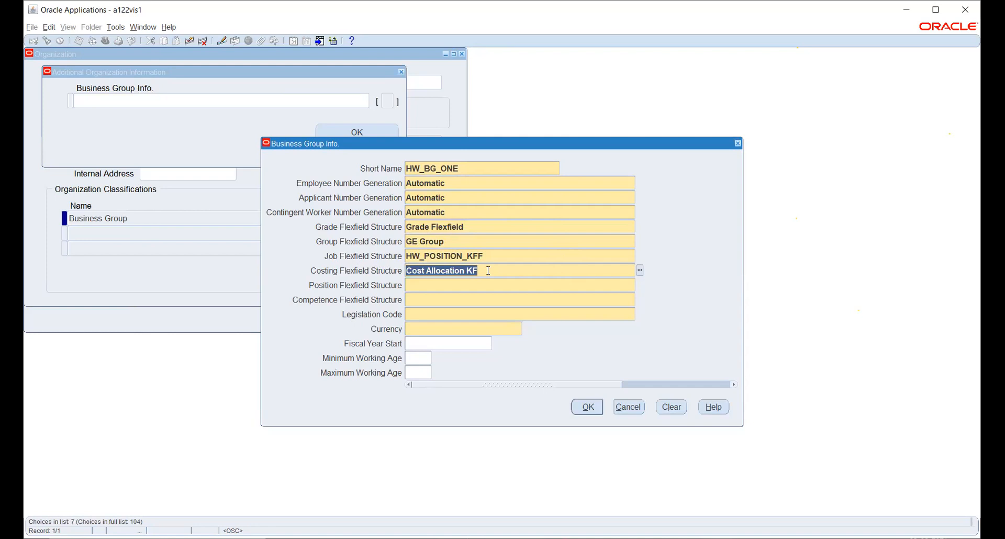
left_click(490, 254)
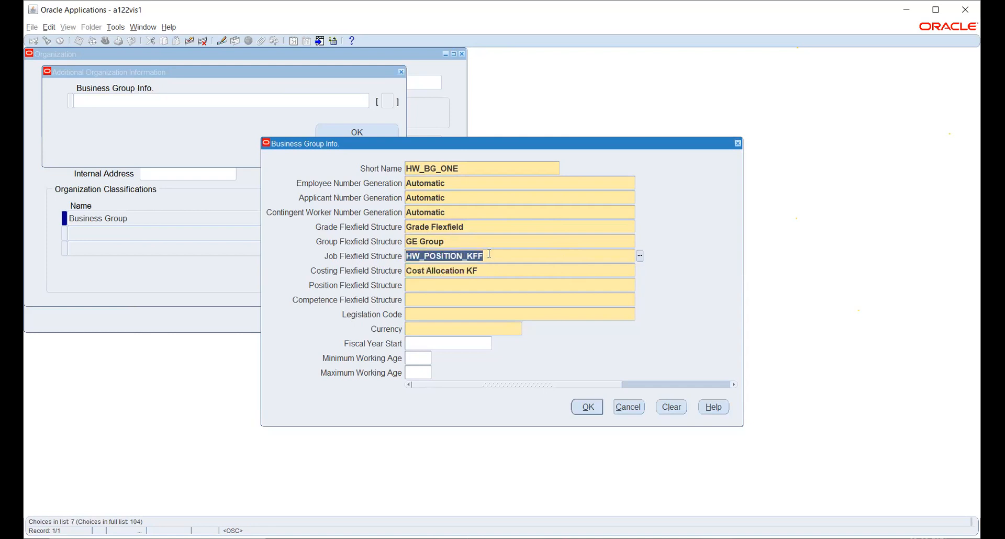
left_click(479, 284)
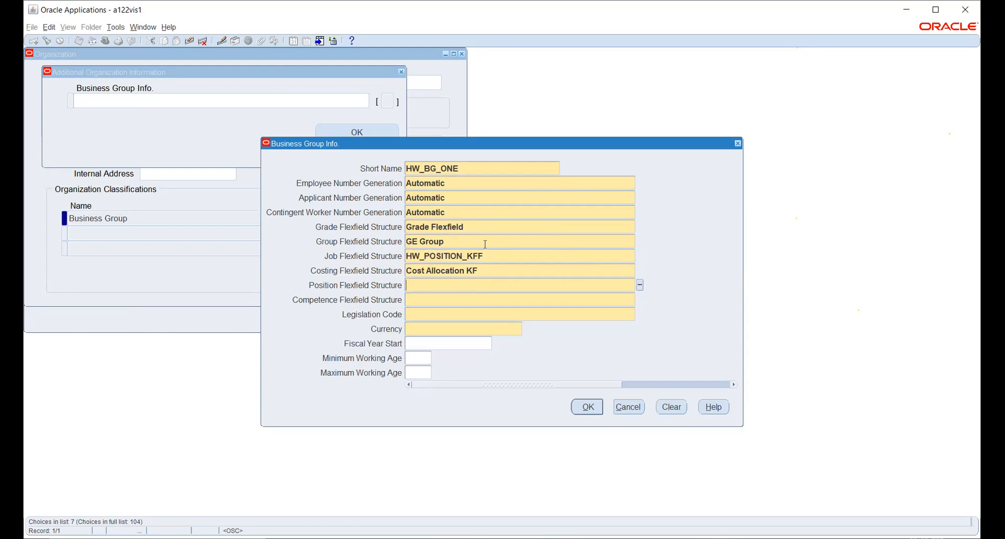
key("shift+Tab")
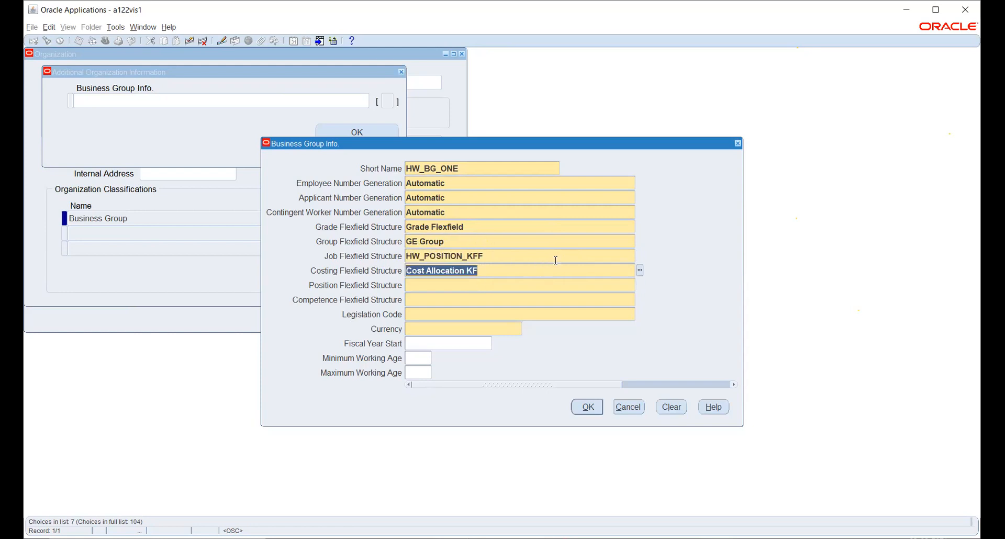
key("shift+Tab")
- Open the Job Flexfield Structure list and select AKMAL_JOB_KFF
left_click(640, 255)
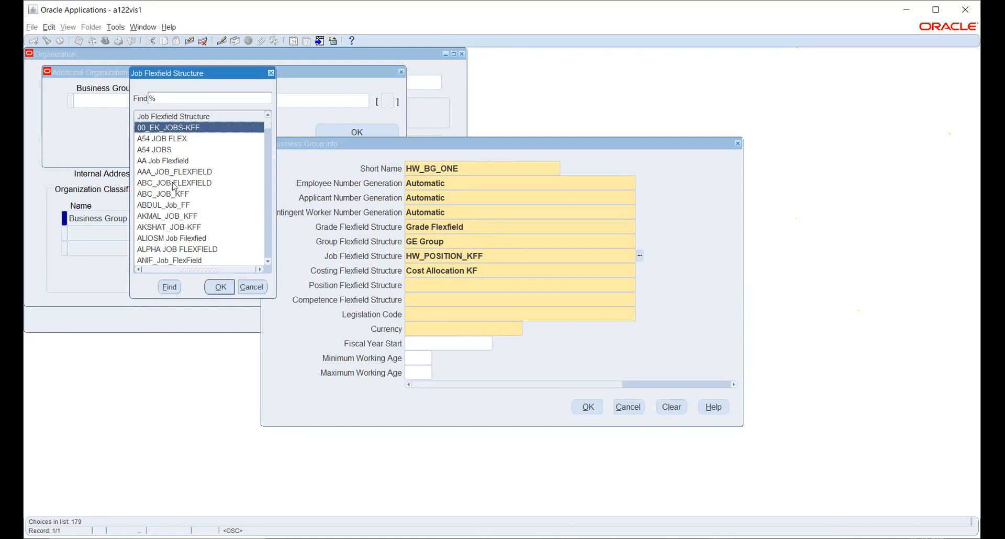
scroll(175, 187, "down", 1)
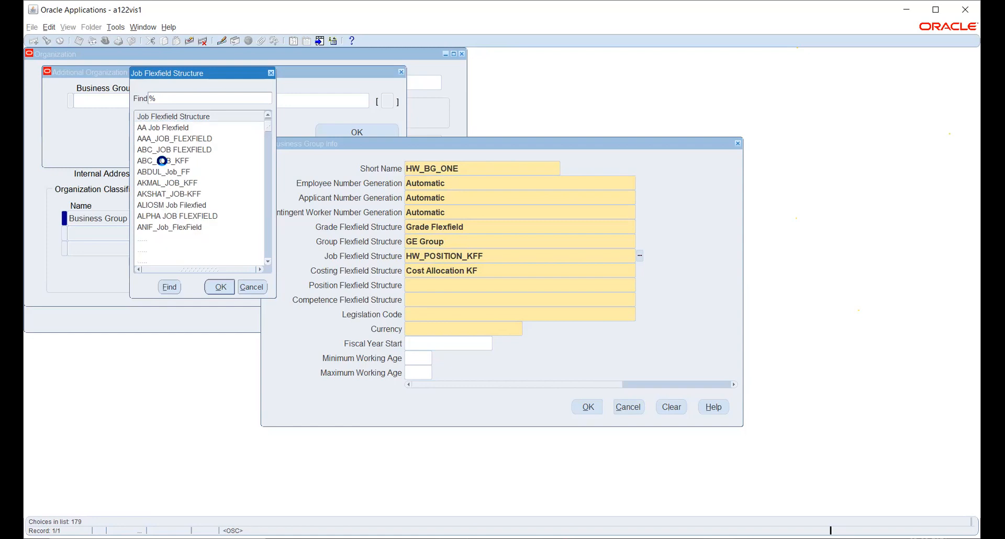
left_click(166, 182)
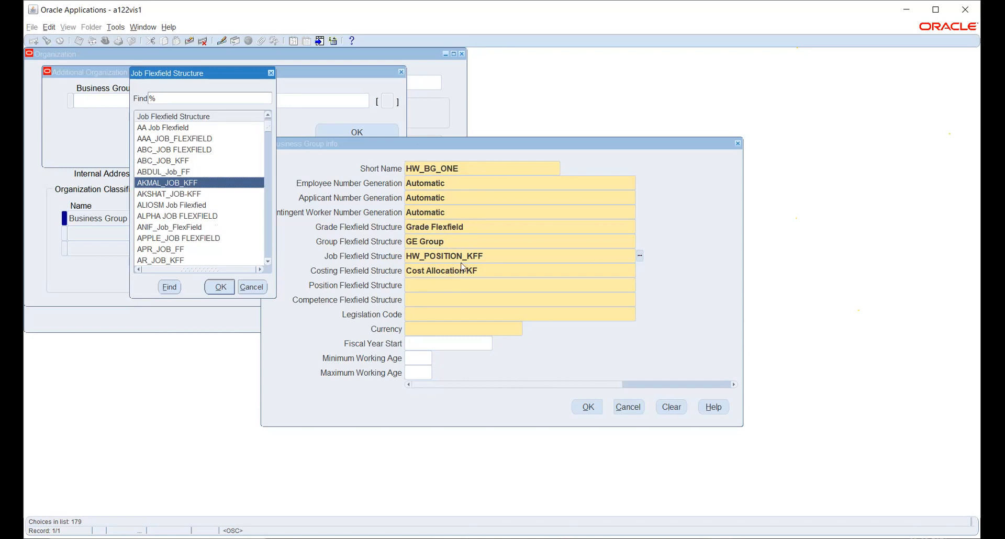
- Dismiss the job structure list, keeping HW_POSITION_KFF, and set Position Flexfield as the position structure
left_click(251, 288)
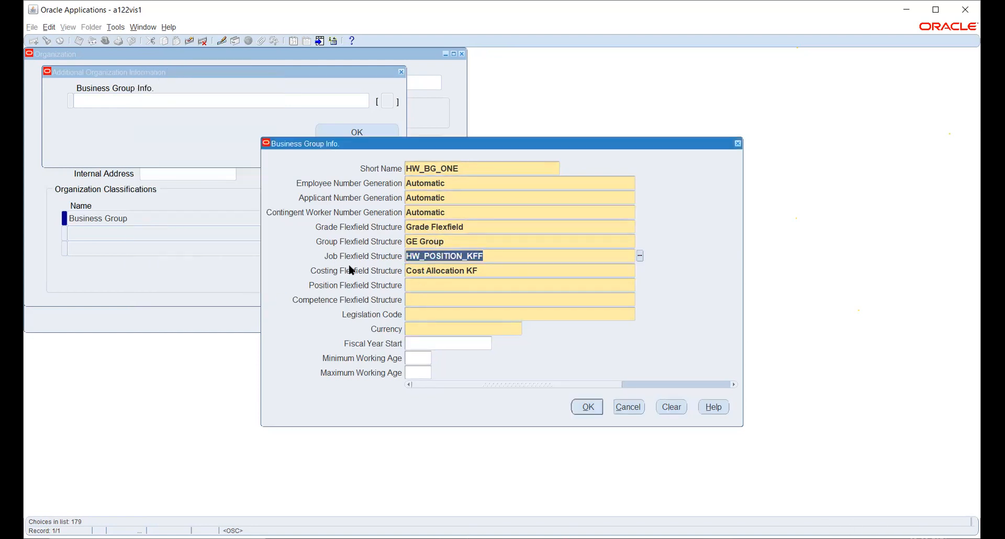
left_click(449, 285)
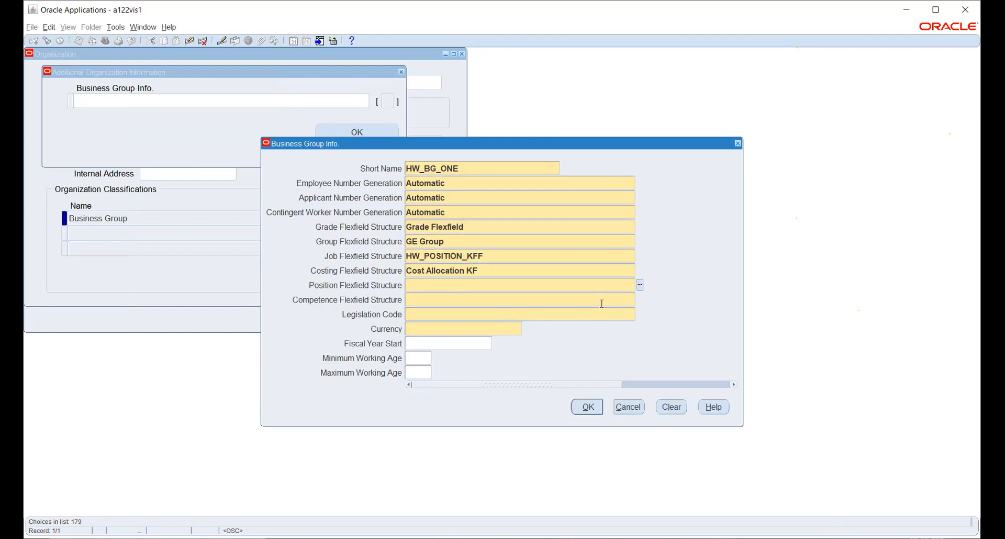
type("PO")
key("Down")
key("Down")
key("Return")
- Set Competence Flexfield, legislation India and currency INR, then confirm the business group information
type("COM")
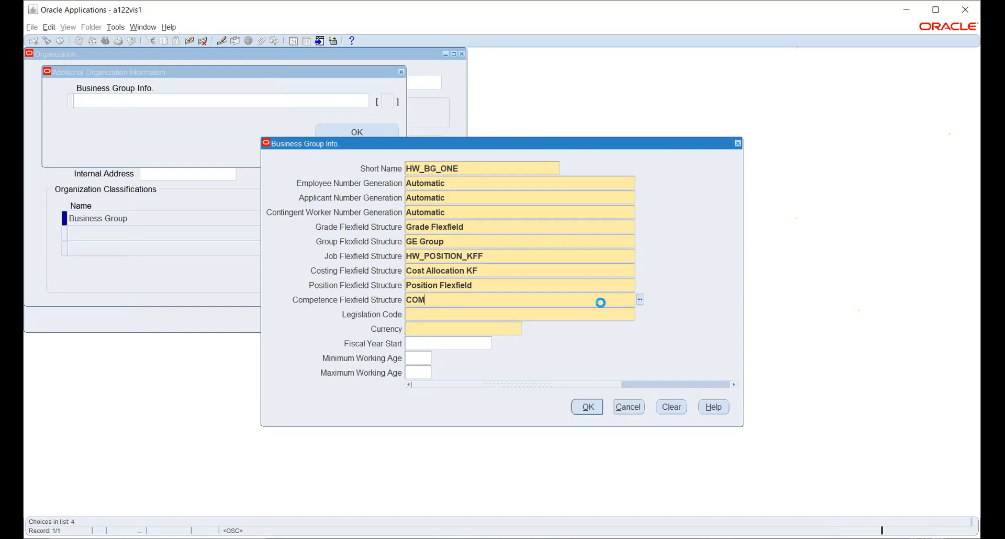
key("Return")
type("INDI")
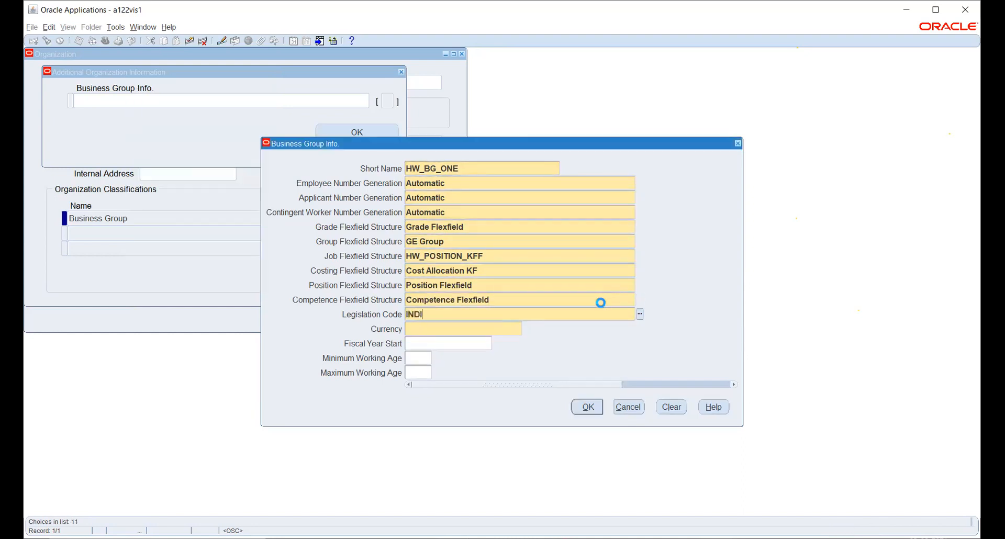
key("Tab")
type("INR")
key("Tab")
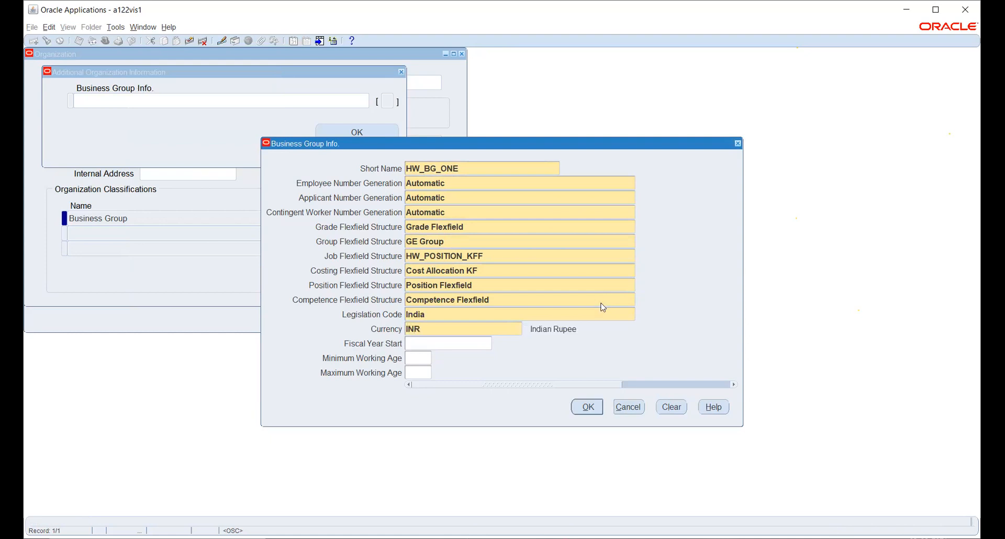
left_click(586, 407)
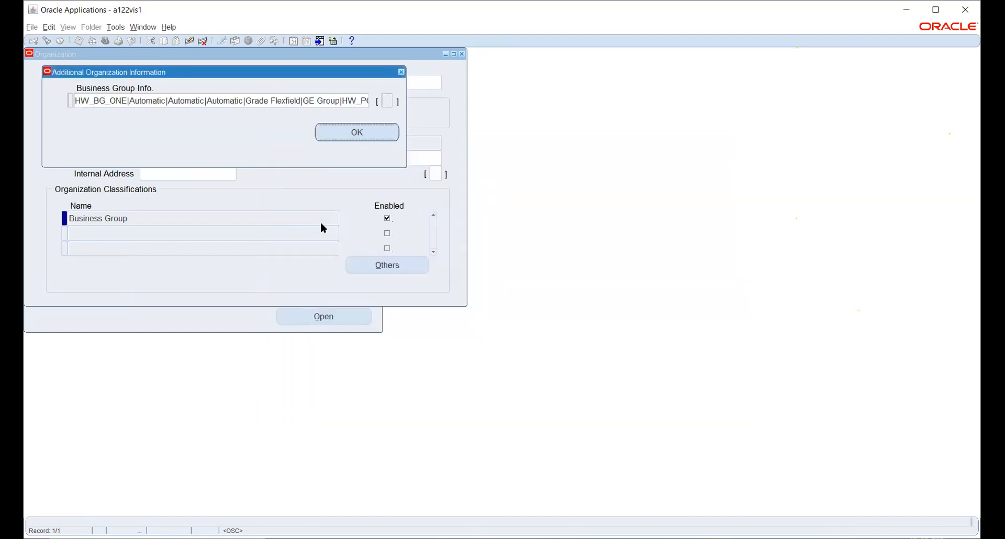
- Accept the Additional Organization Information, agree to save, and save HW_BG_ONE again
left_click(344, 131)
left_click(487, 310)
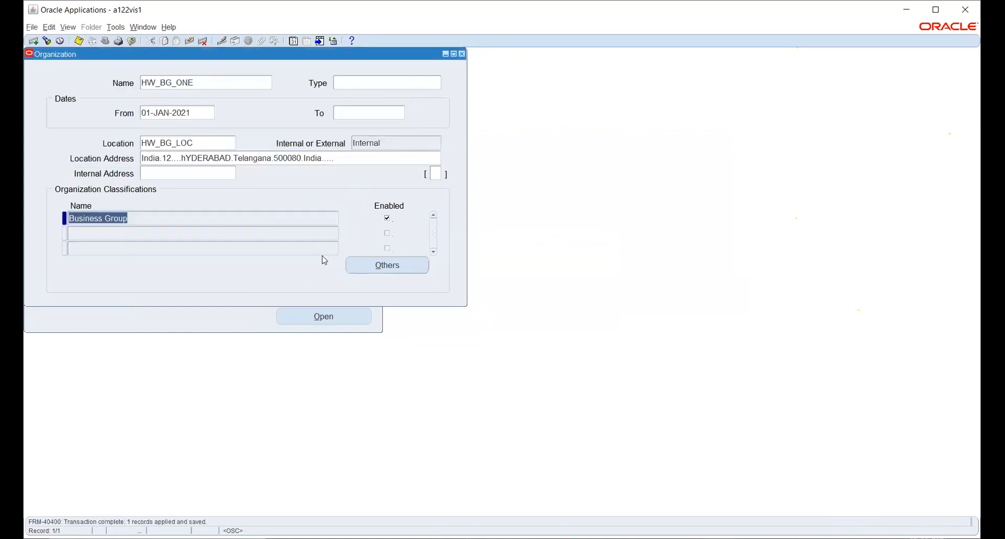
key("ctrl+s")
left_click(215, 79)
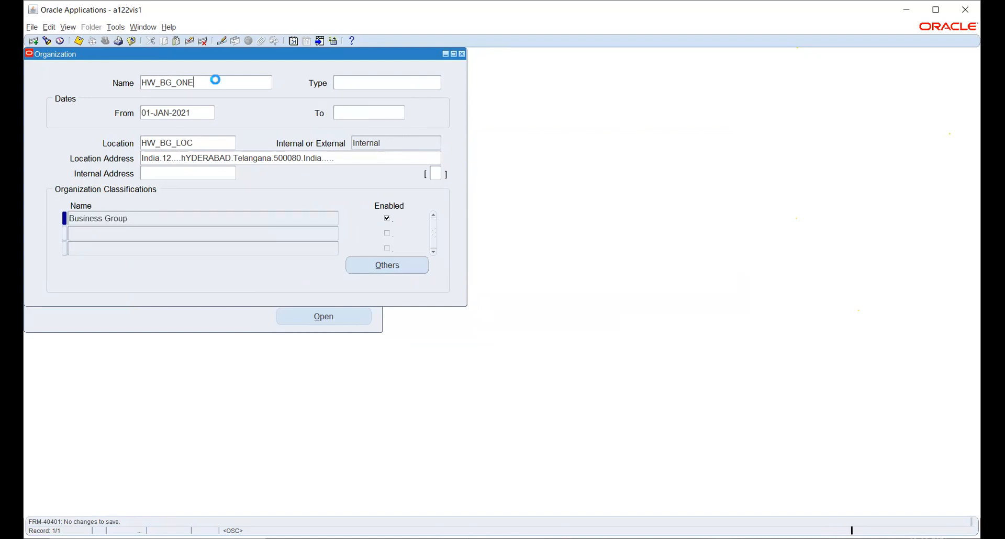
- Start a new organization named HW_HR_ORG with start date 01-JAN-2021
key("ctrl+Down")
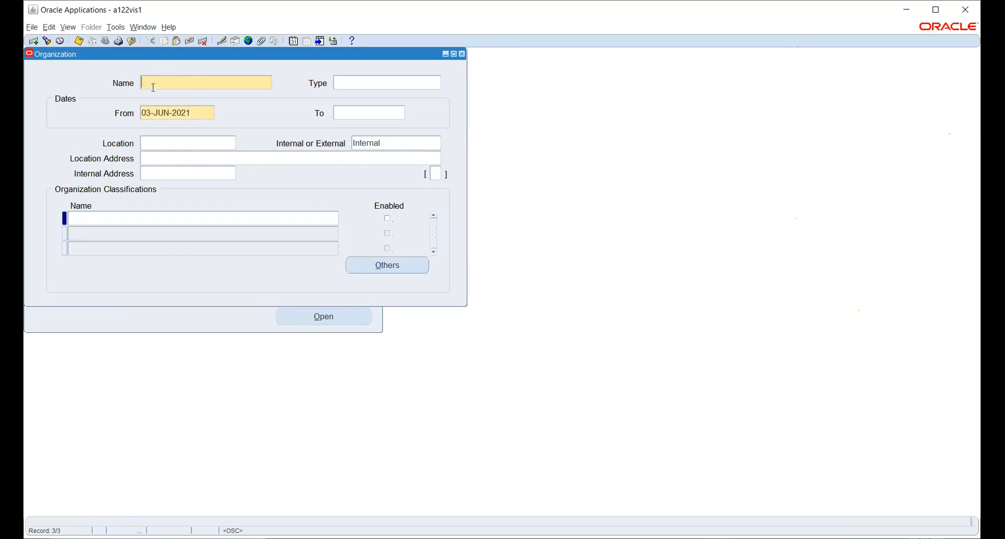
type("HW_")
type("HR")
type("_ORG")
left_click(202, 111)
type("1-JAN-2021")
key("Tab")
- Set location HW_BG_LOC, save, and classify HW_HR_ORG as HR Organization
left_click(191, 142)
type("HW")
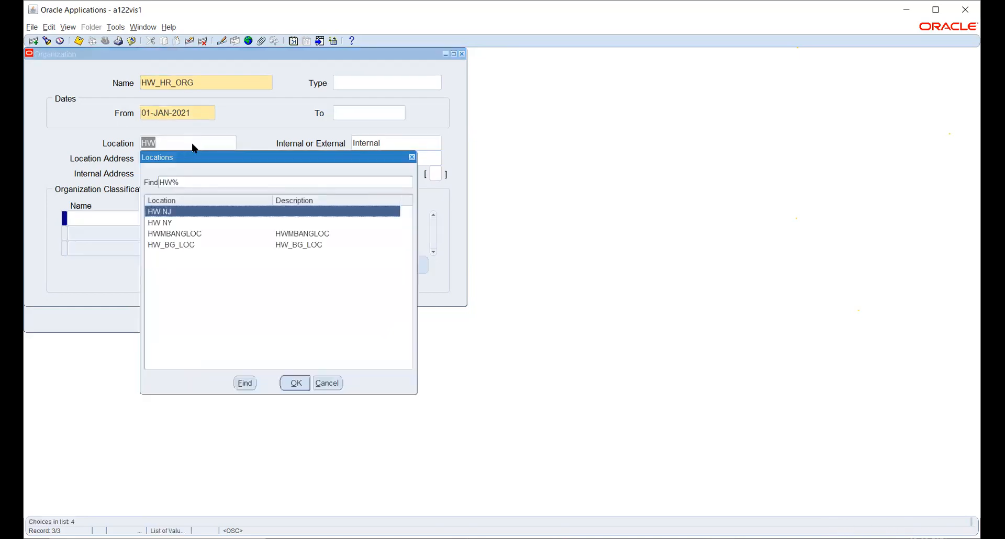
key("Down")
key("Down")
key("Down")
key("Return")
key("Tab")
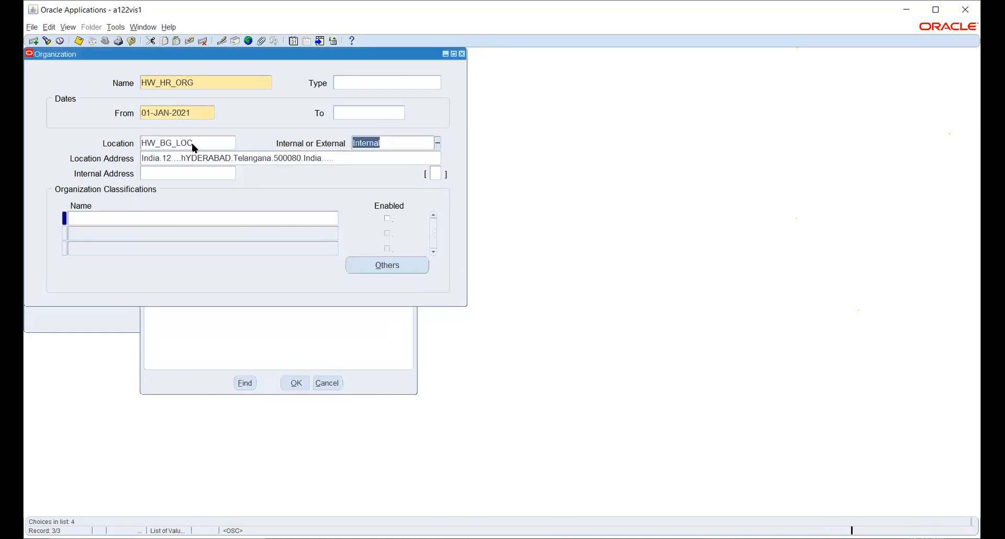
key("ctrl+s")
left_click(149, 218)
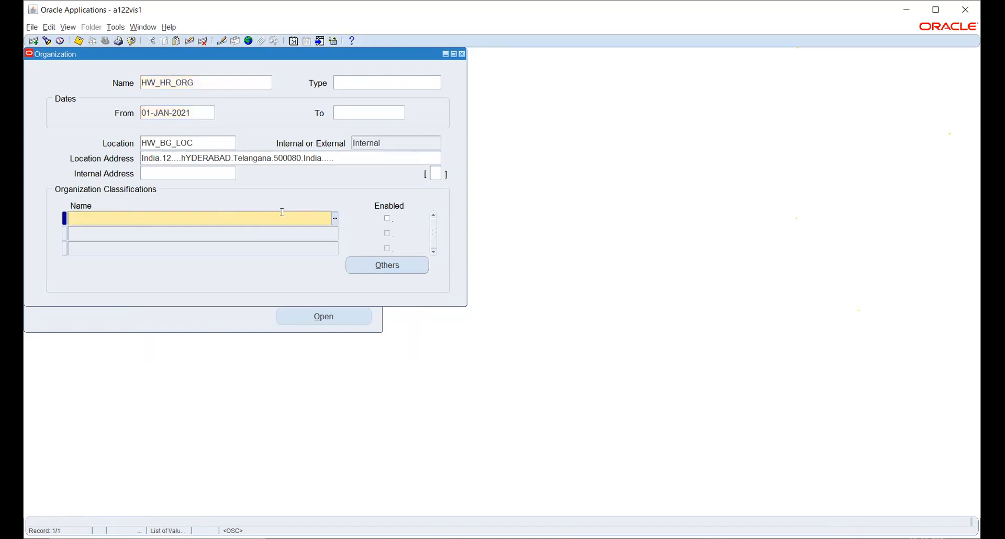
type("HR")
key("Tab")
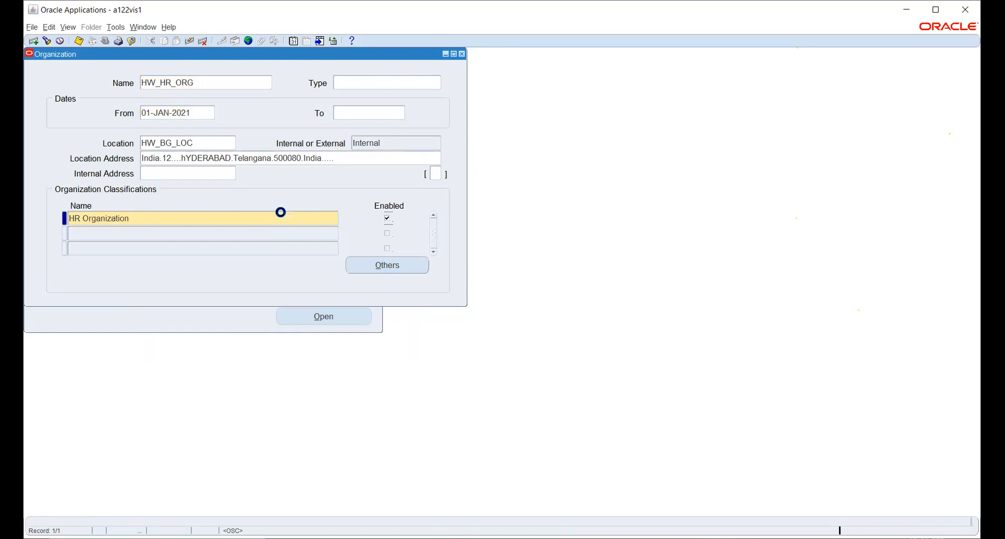
- Open the HR Organization's additional information list and cancel it without choosing anything
left_click(358, 263)
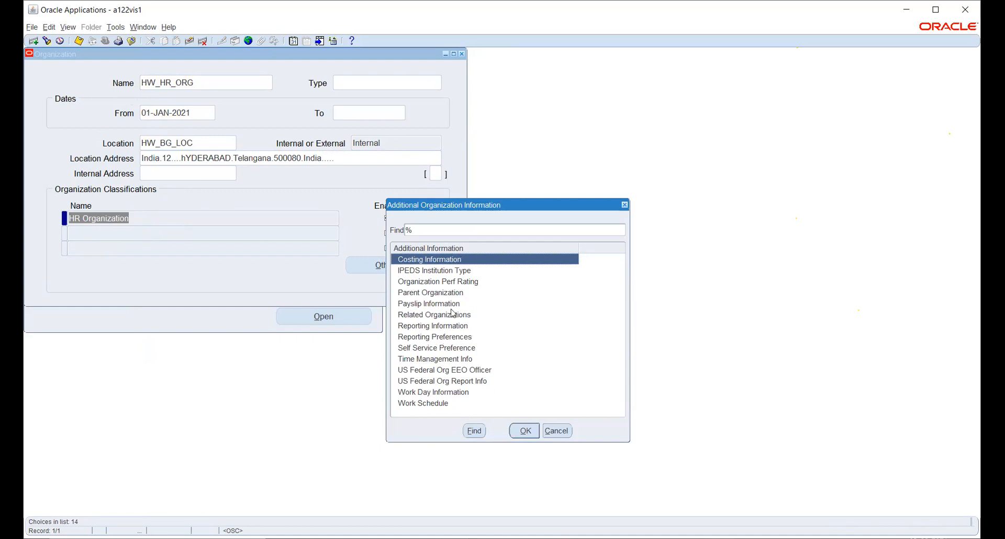
left_click(558, 432)
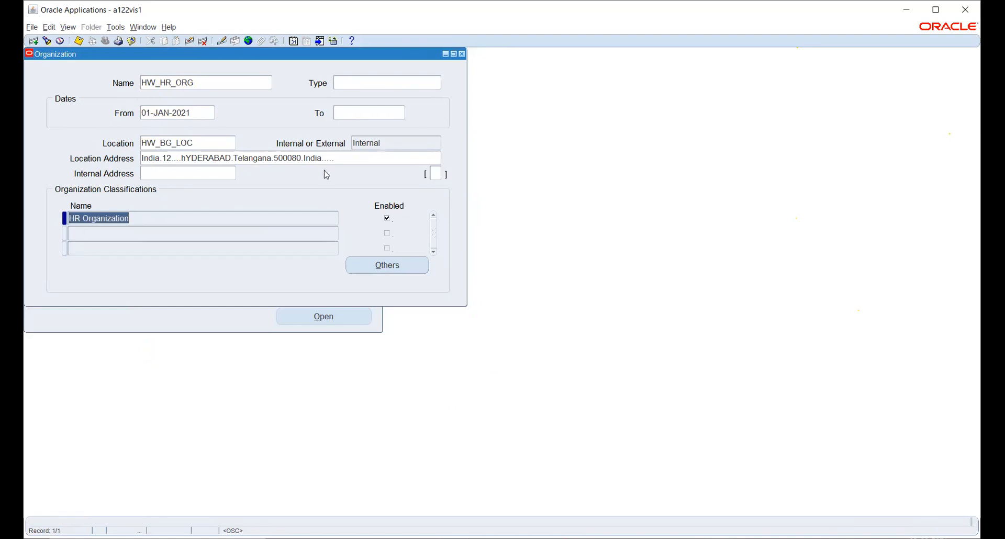
- Close the Organization form and open Work Structures > Job > Description from the Navigator
left_click(462, 55)
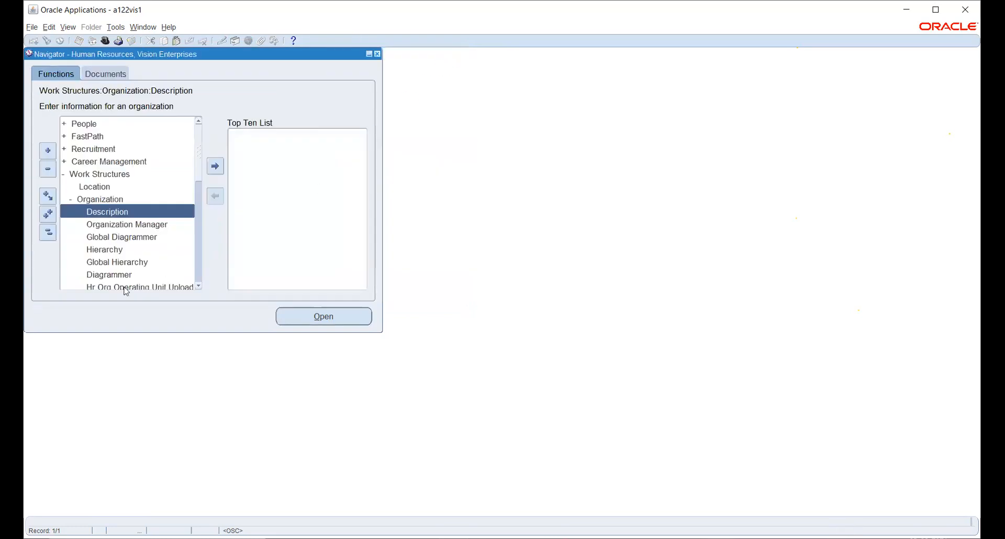
left_click(47, 232)
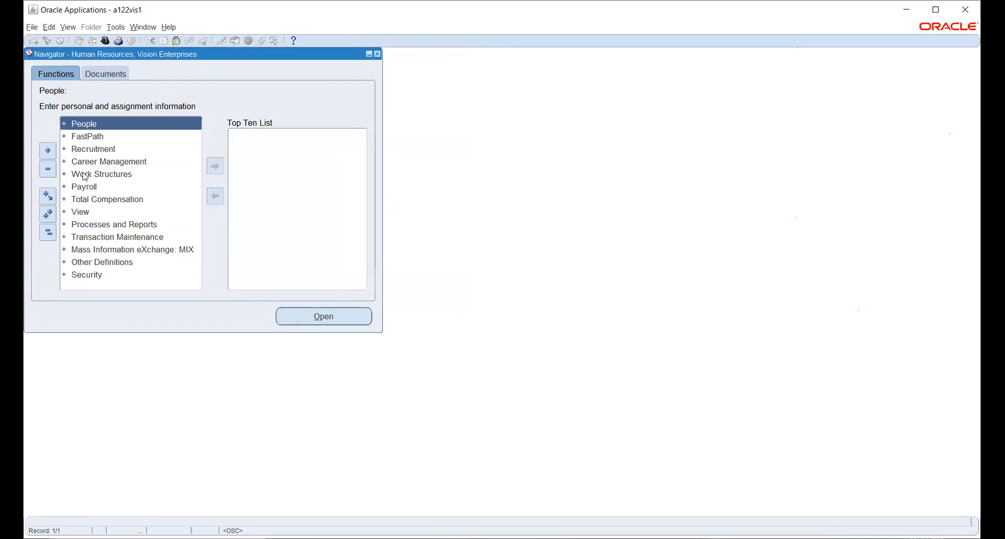
double_click(84, 176)
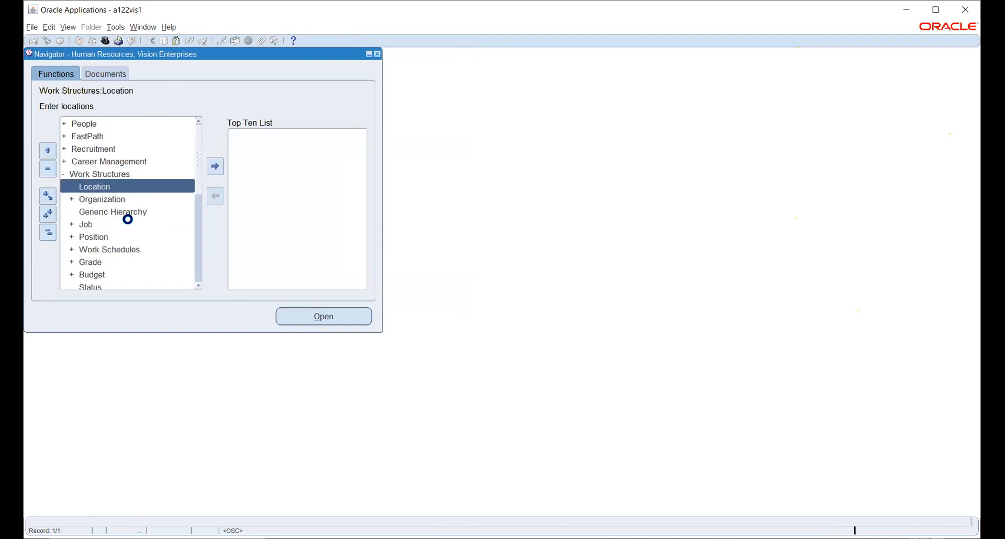
double_click(81, 226)
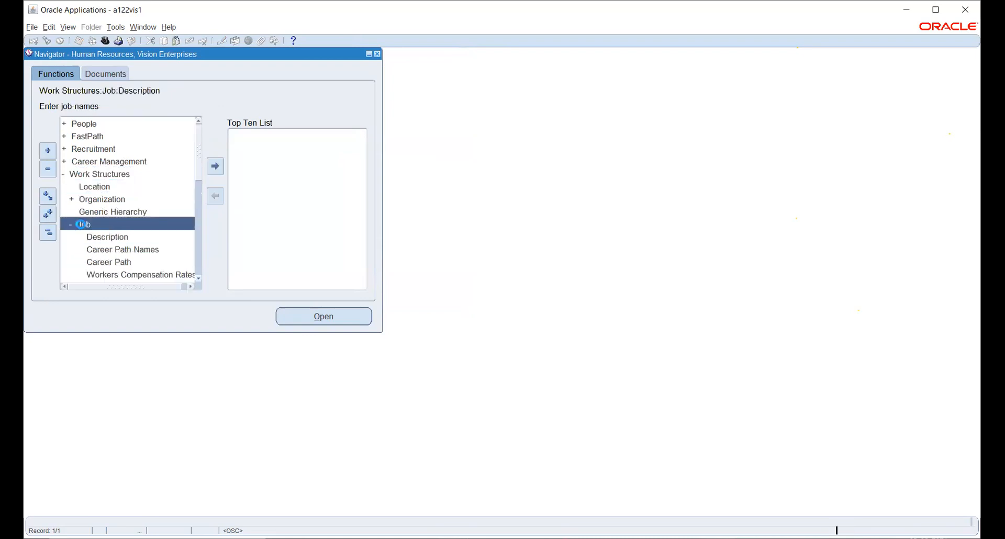
left_click(100, 232)
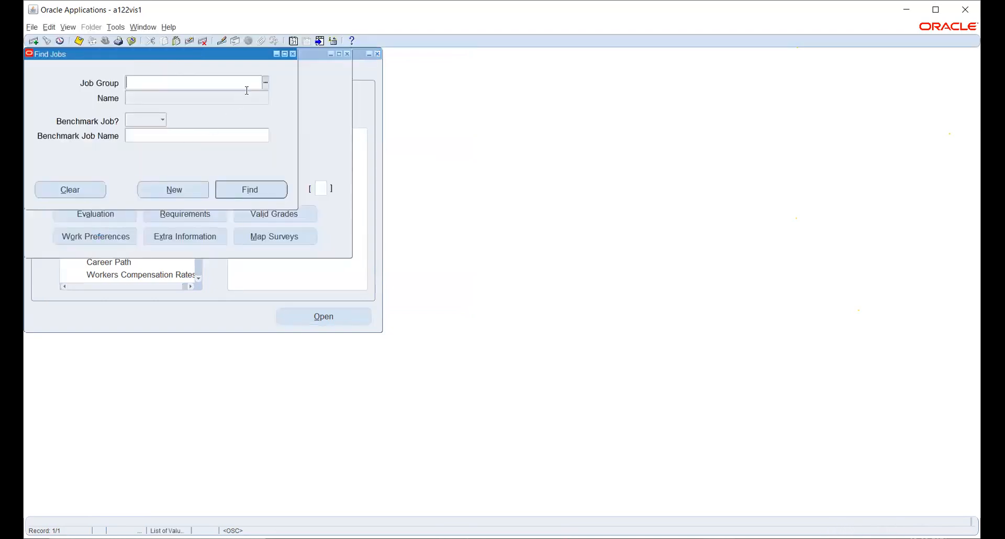
- Browse and dismiss the Job Groups list, clear the Job Group entry, and close the Job form unsaved
left_click(264, 83)
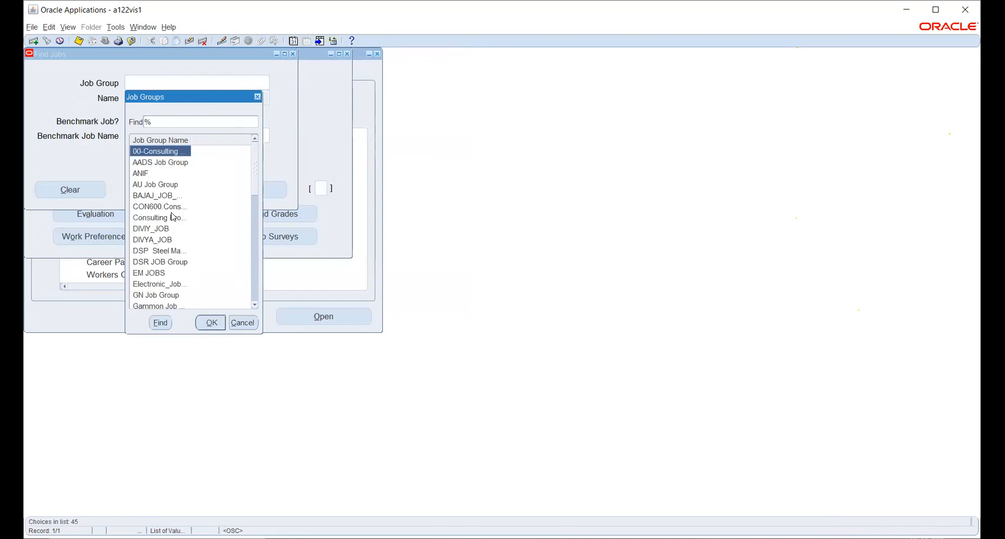
scroll(173, 217, "down", 4)
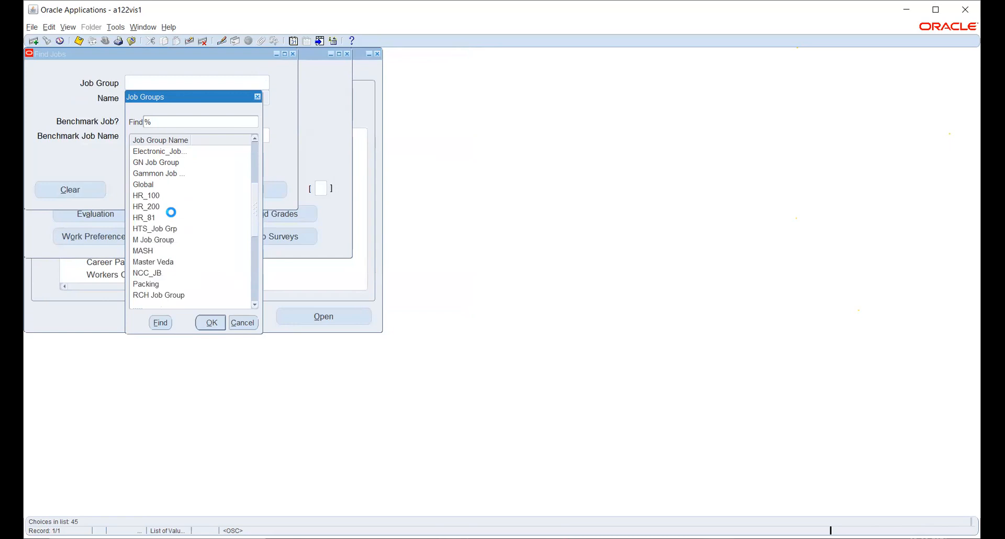
scroll(173, 216, "down", 4)
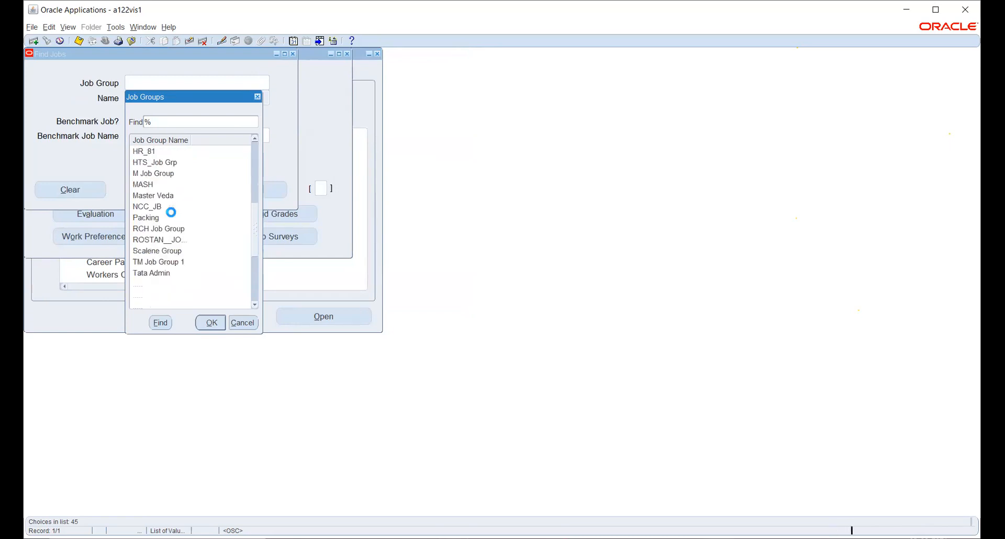
left_click(243, 323)
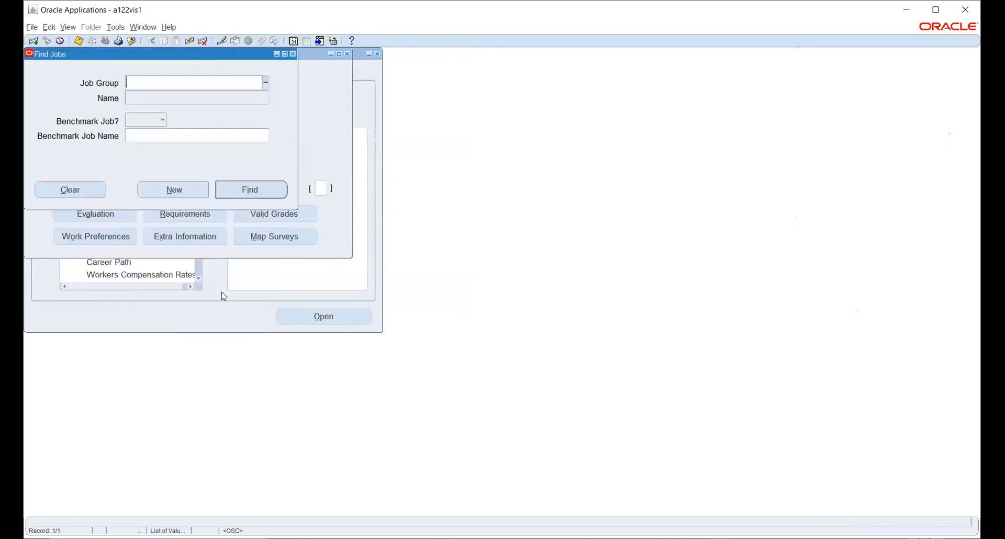
left_click(184, 190)
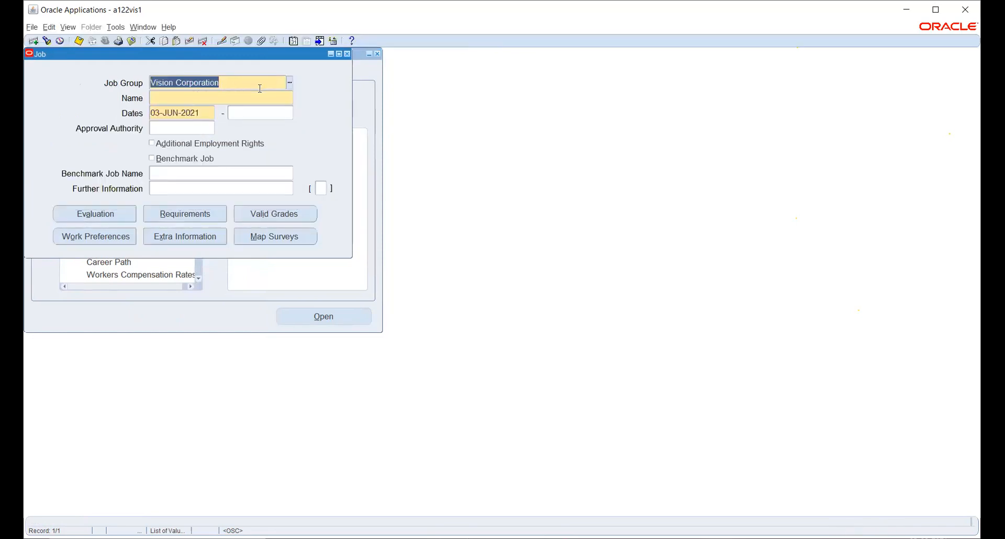
type("HW")
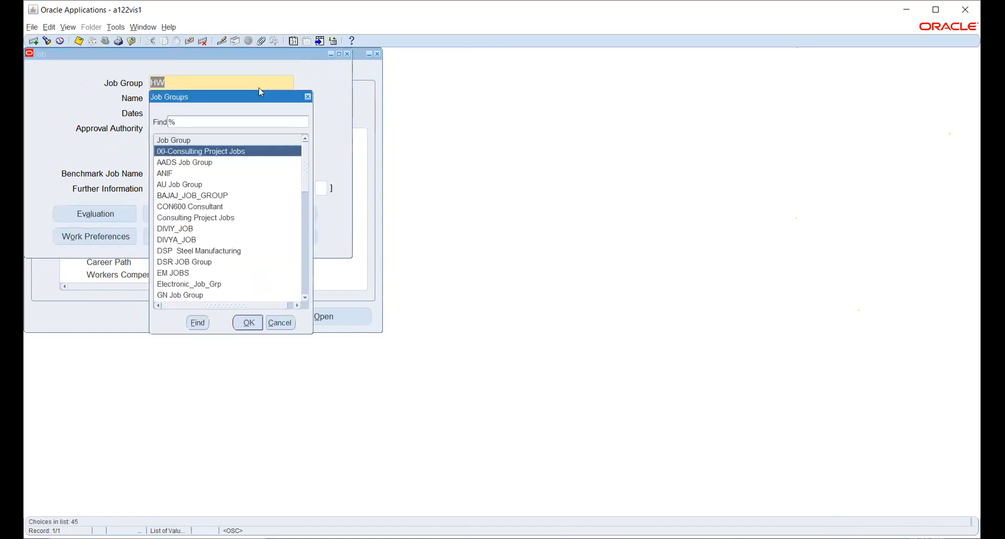
type("h")
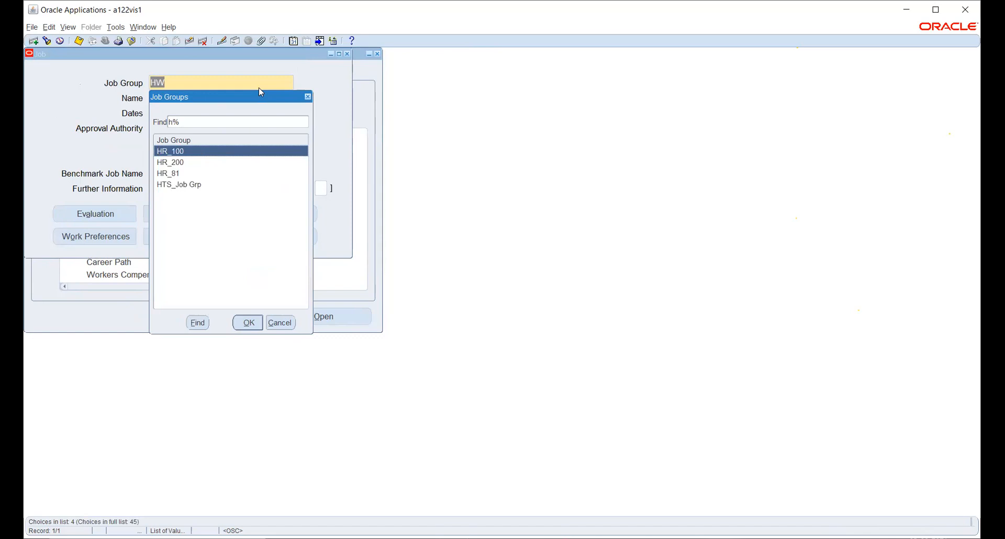
key("BackSpace")
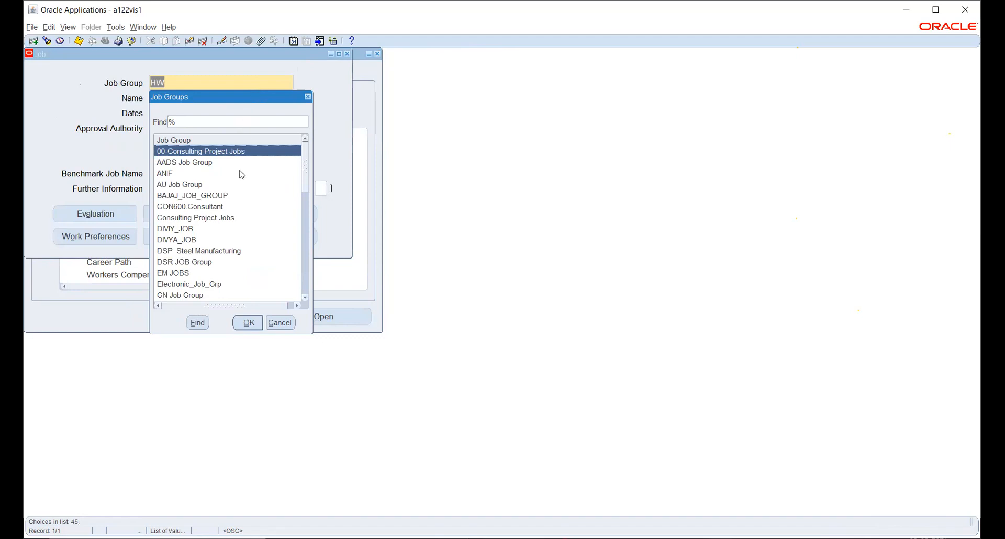
left_click(282, 321)
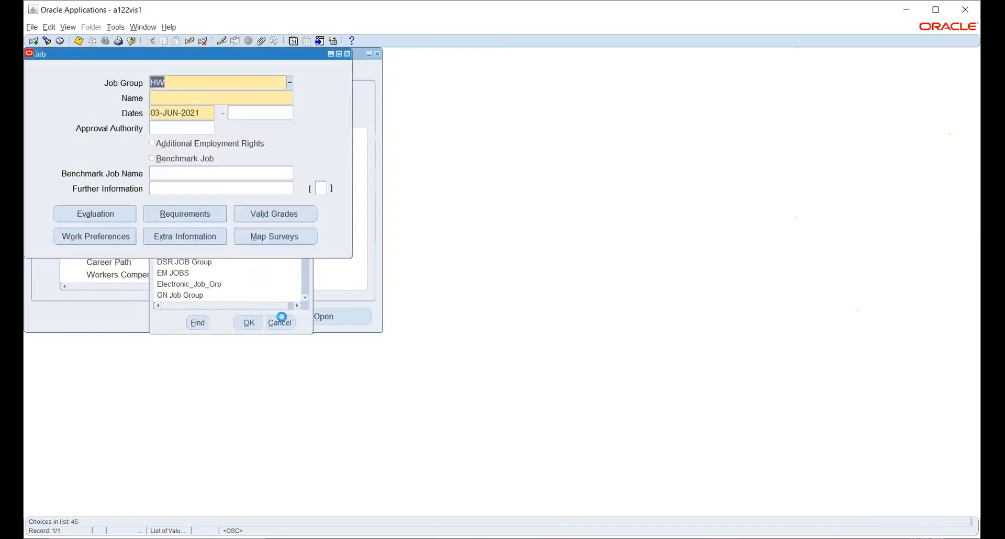
key("BackSpace")
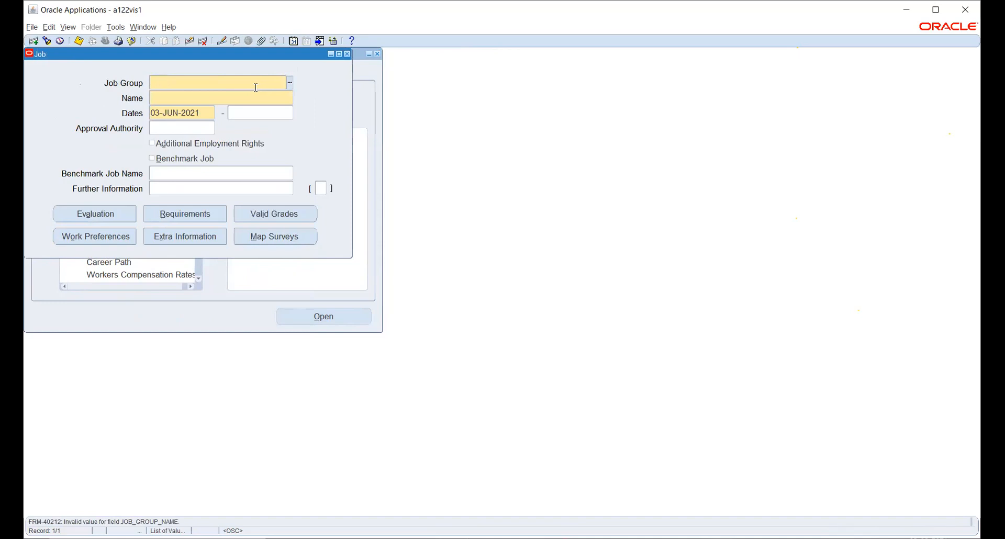
left_click(290, 83)
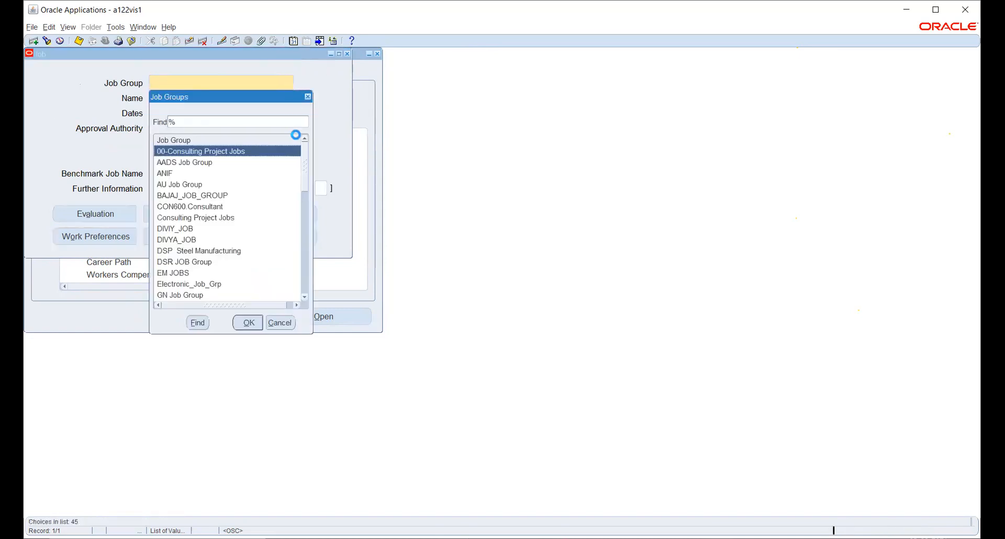
left_click(288, 326)
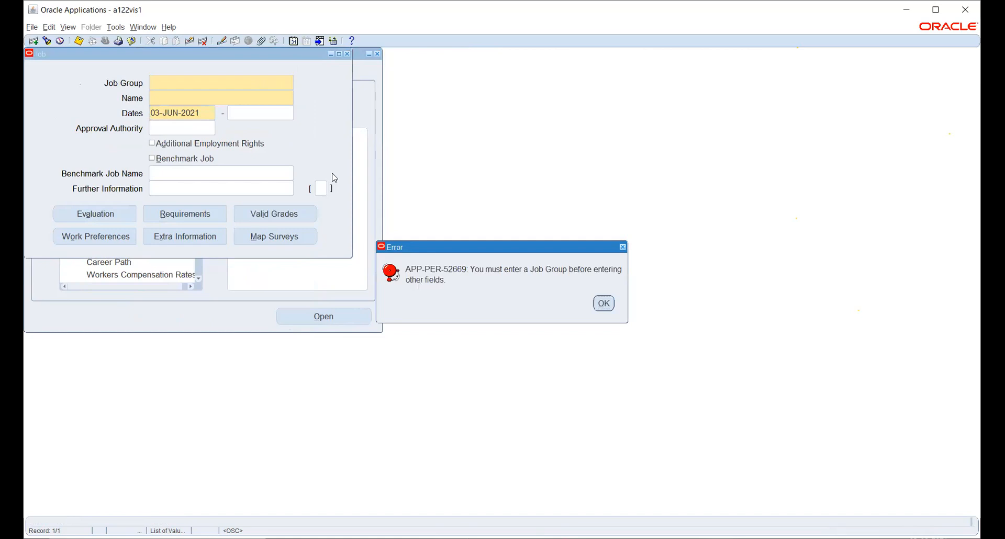
key("Return")
key("Return")
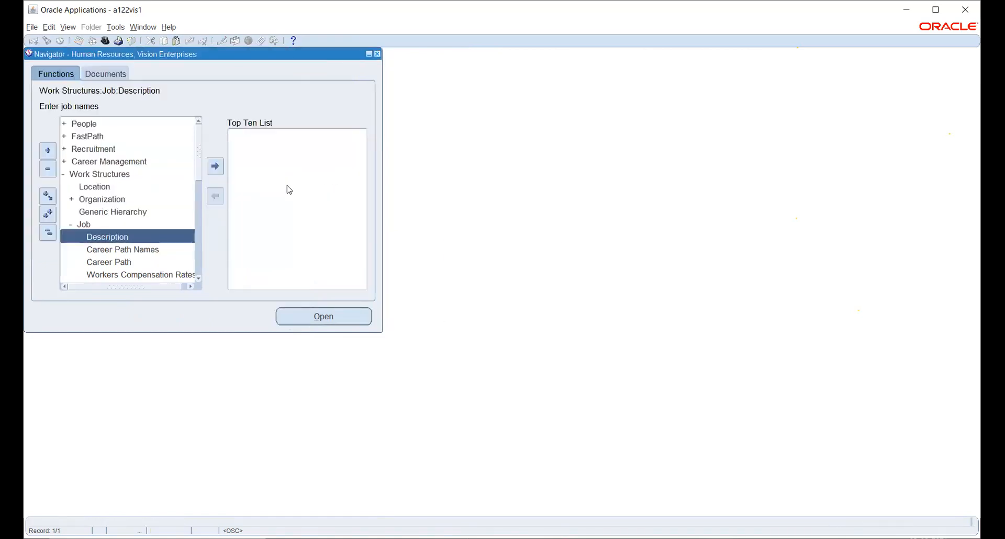
- Open the Job Groups form from Work Structures > Job > Job Group
left_click(199, 278)
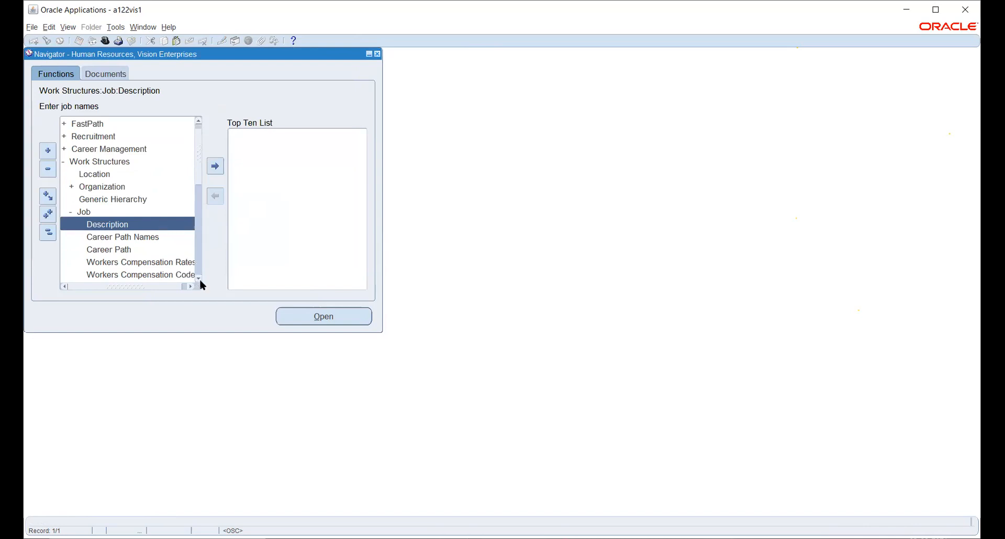
left_click(199, 278)
left_click(199, 279)
left_click(199, 278)
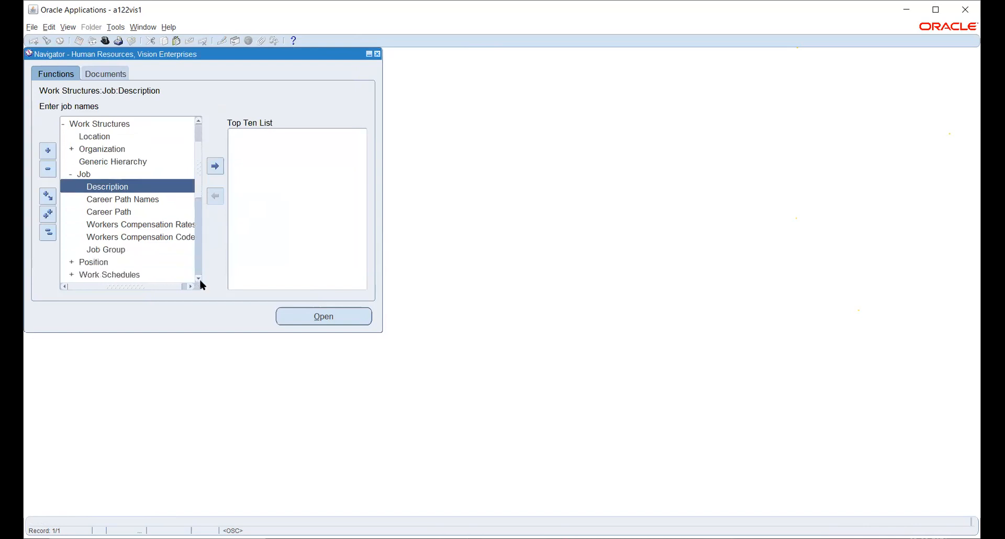
double_click(112, 249)
left_click(295, 318)
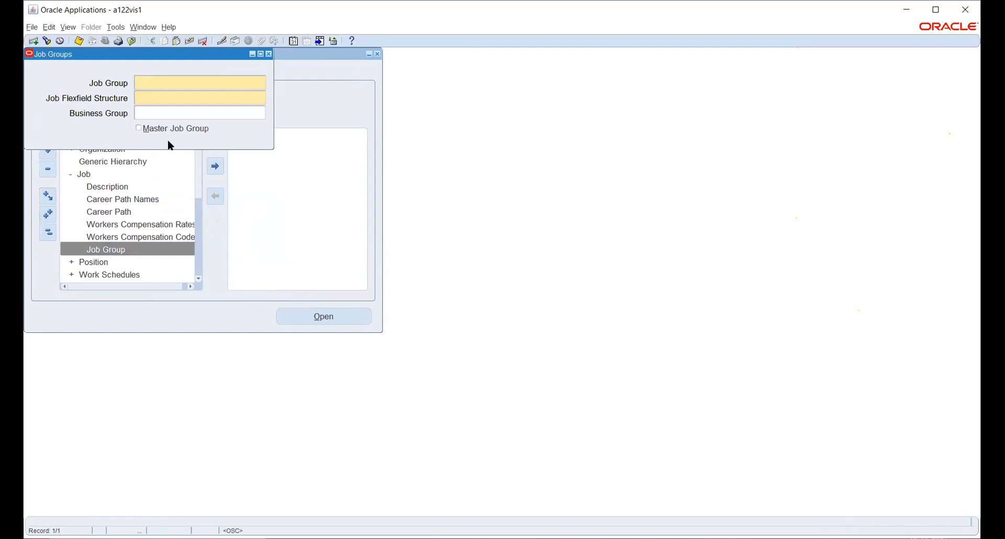
- Enter job group HW_JOB with structure HW_POSITION_KFF and business group Vision Corporation, then save
type("HW")
type("JOB")
left_click(154, 94)
double_click(153, 84)
key("Right")
type("_")
left_click(162, 99)
type("HW_")
key("Tab")
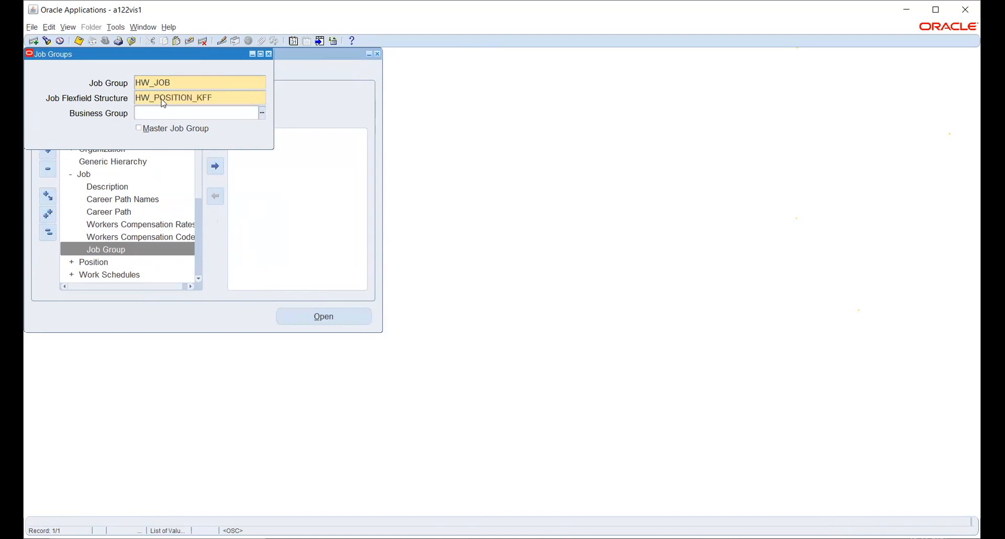
type("HW")
key("Return")
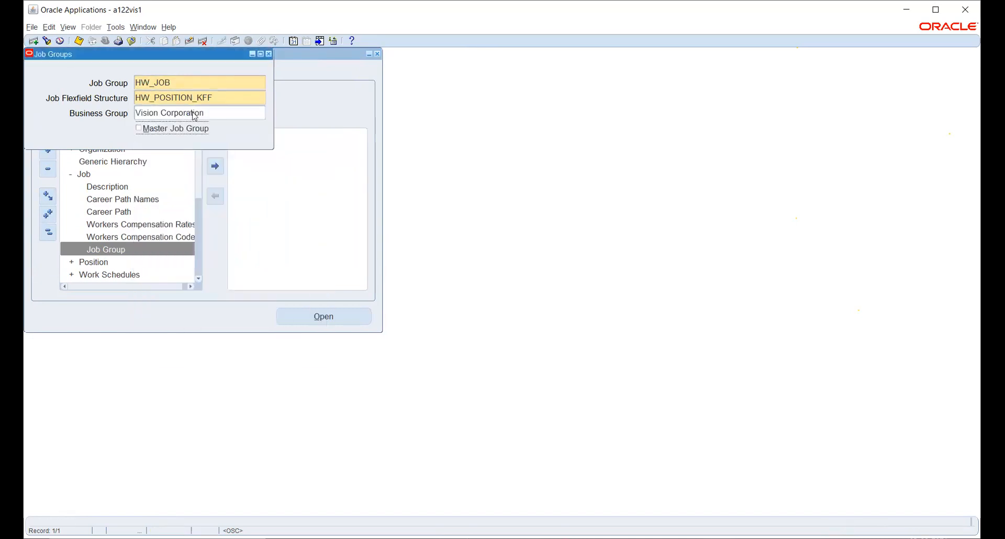
key("ctrl+s")
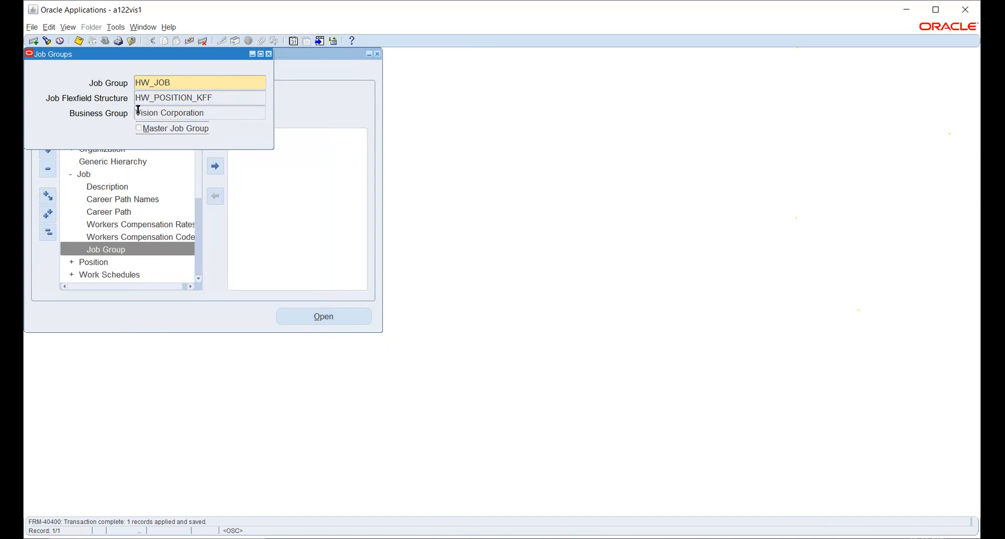
- Close Job Groups and start a job search with HW_JOB as the job group
left_click(268, 54)
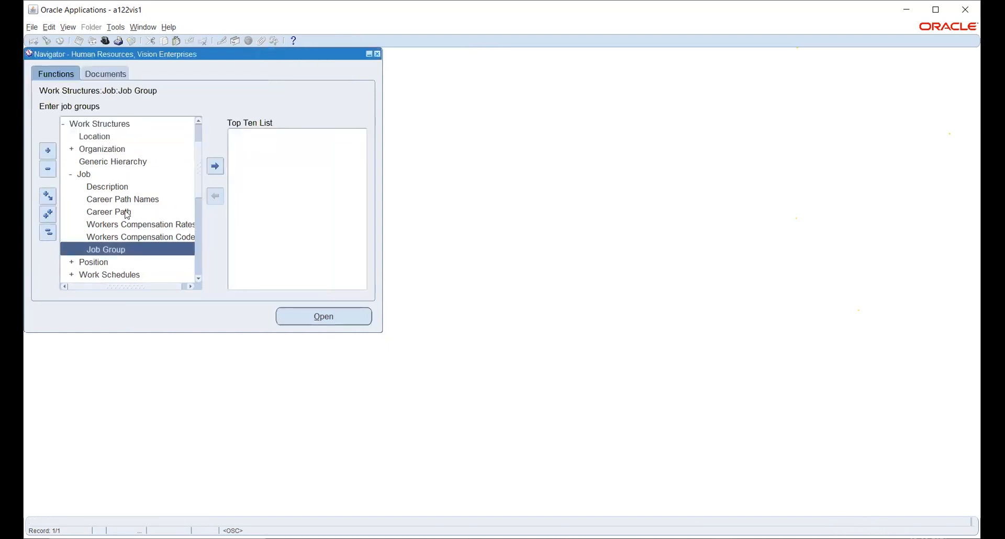
double_click(109, 187)
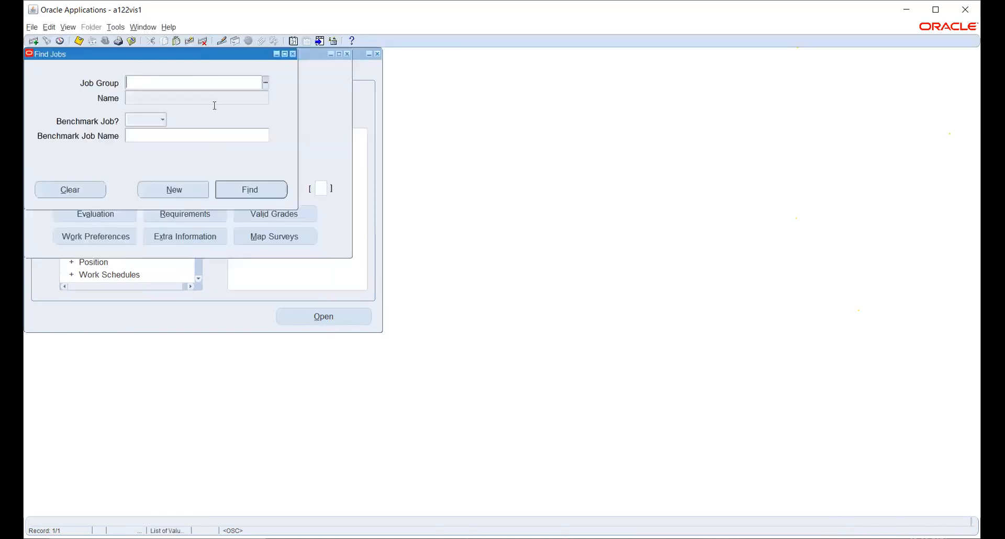
left_click(265, 82)
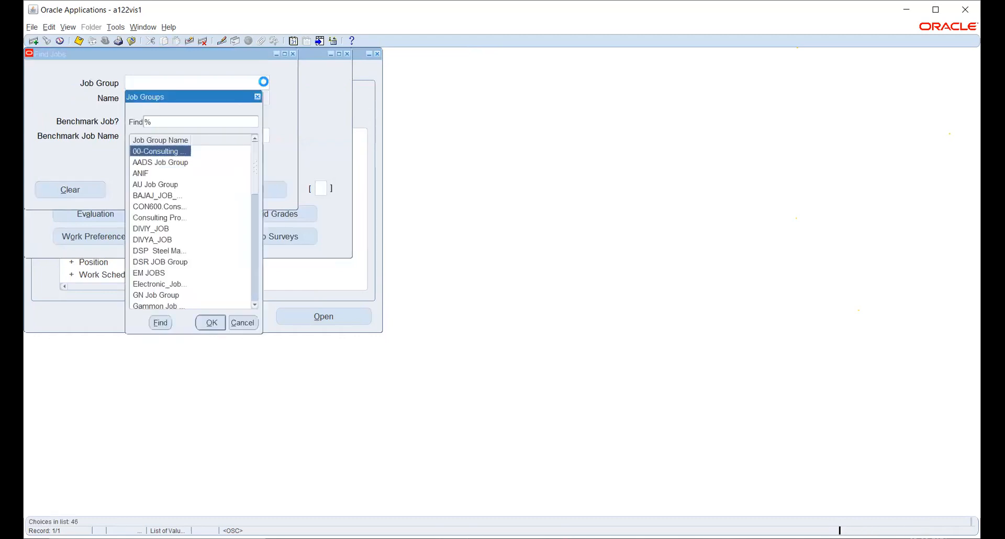
type("h")
key("Down")
key("Down")
key("Down")
key("Down")
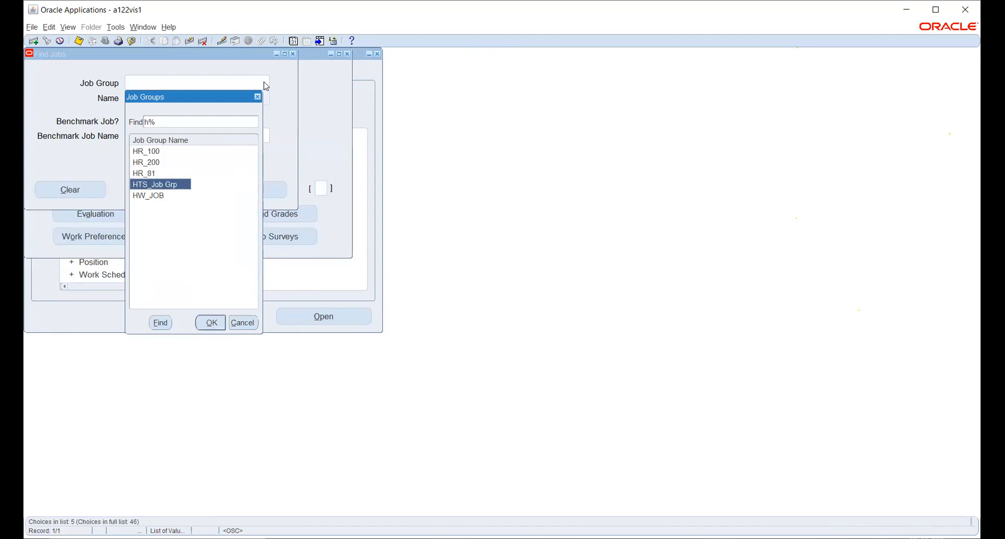
key("Return")
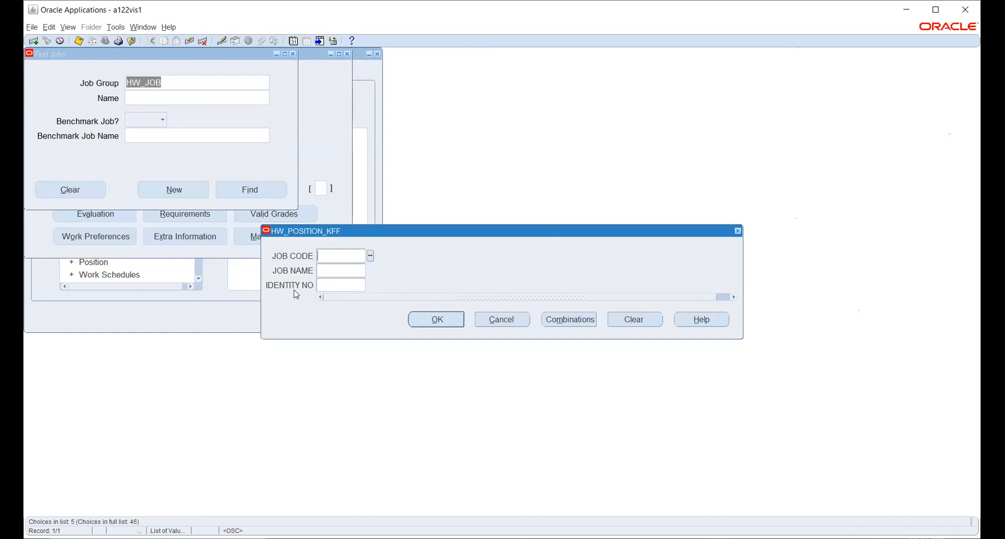
- Fill the job name segments with 9012 Accountant and 648378 and attempt to save
left_click(369, 256)
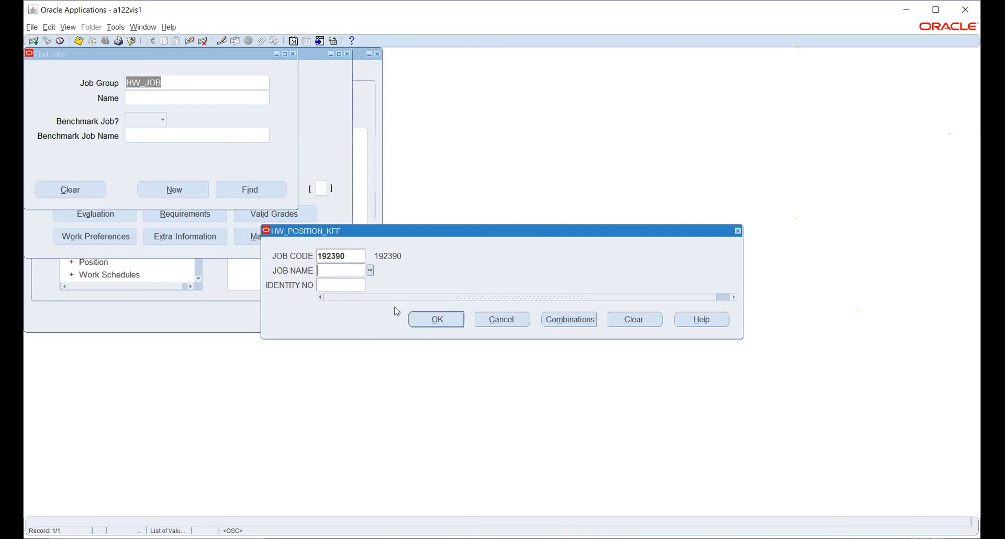
left_click(371, 270)
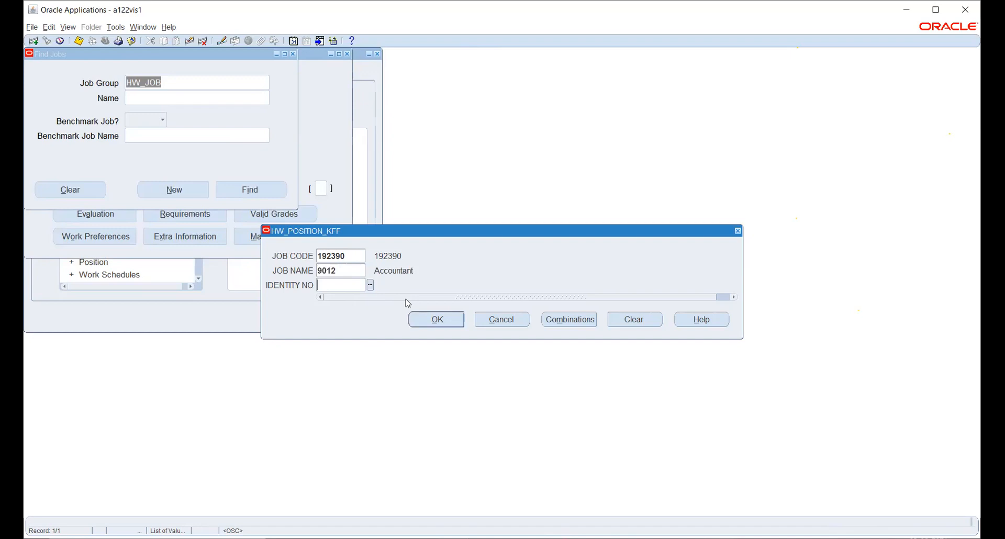
left_click(371, 286)
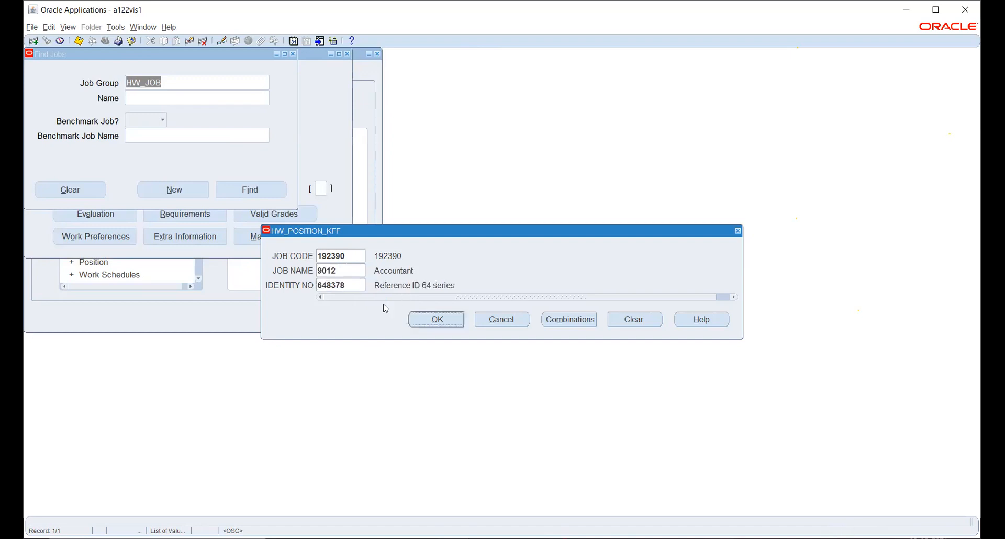
left_click(425, 320)
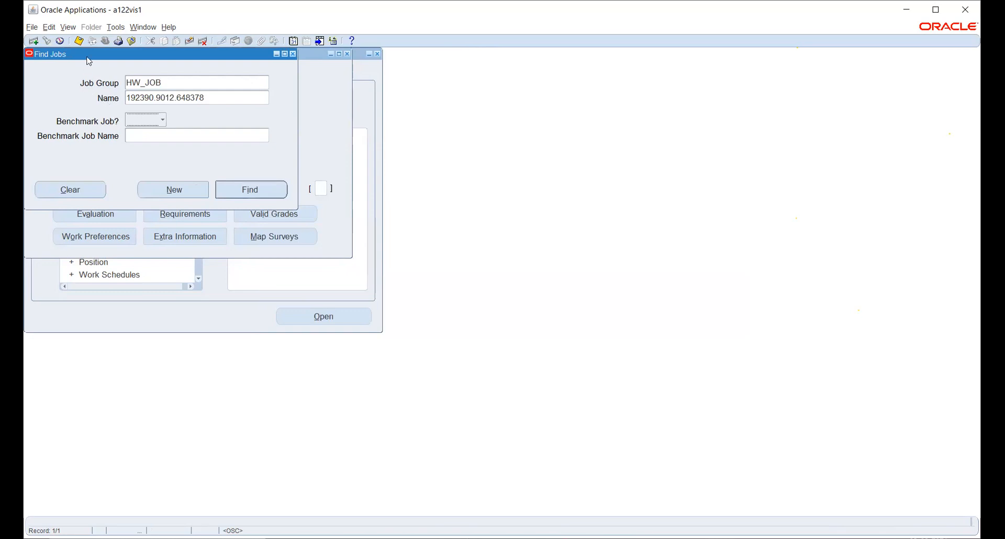
left_click(79, 41)
- Create a new HW_JOB job named 192390.9012.648378 with start date 01-JAN-2021
left_click(162, 183)
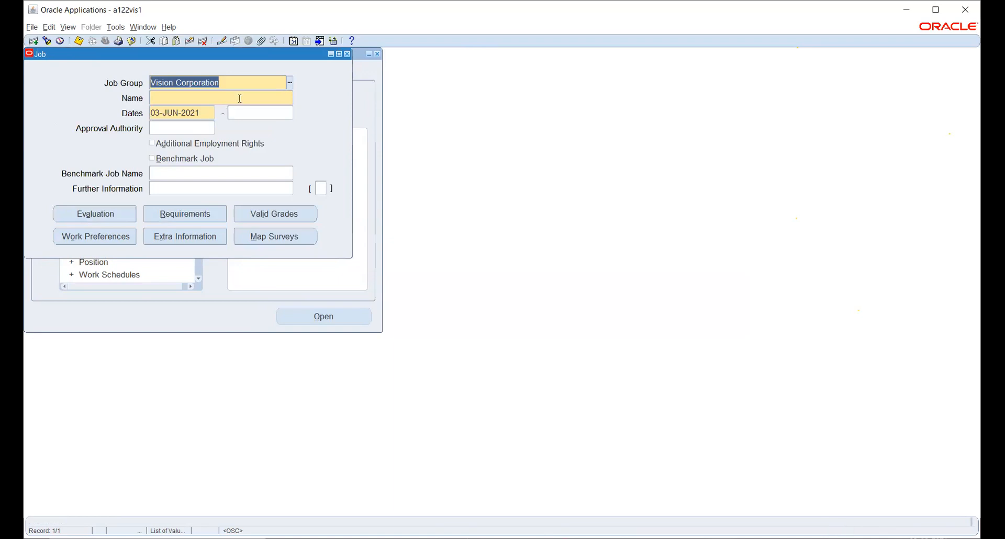
type("HW")
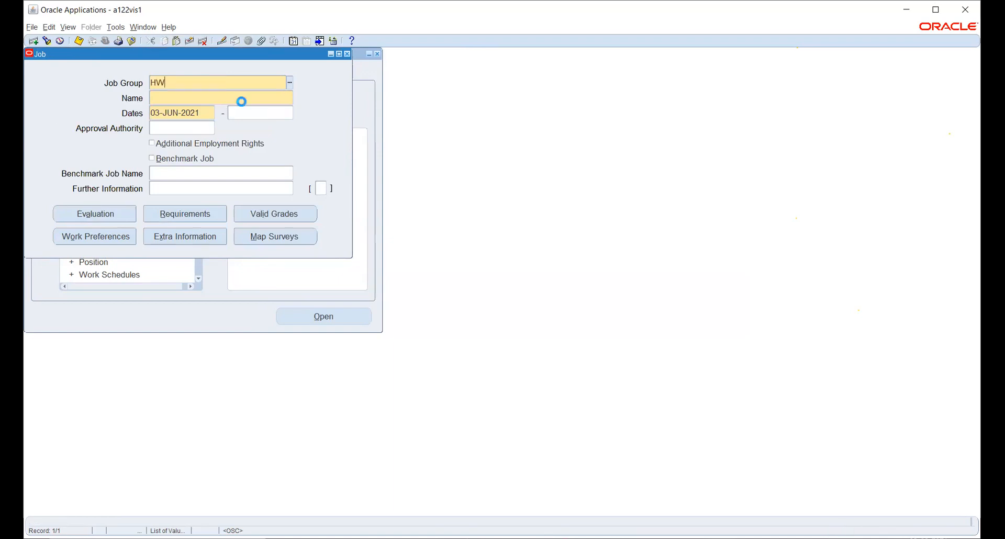
key("Tab")
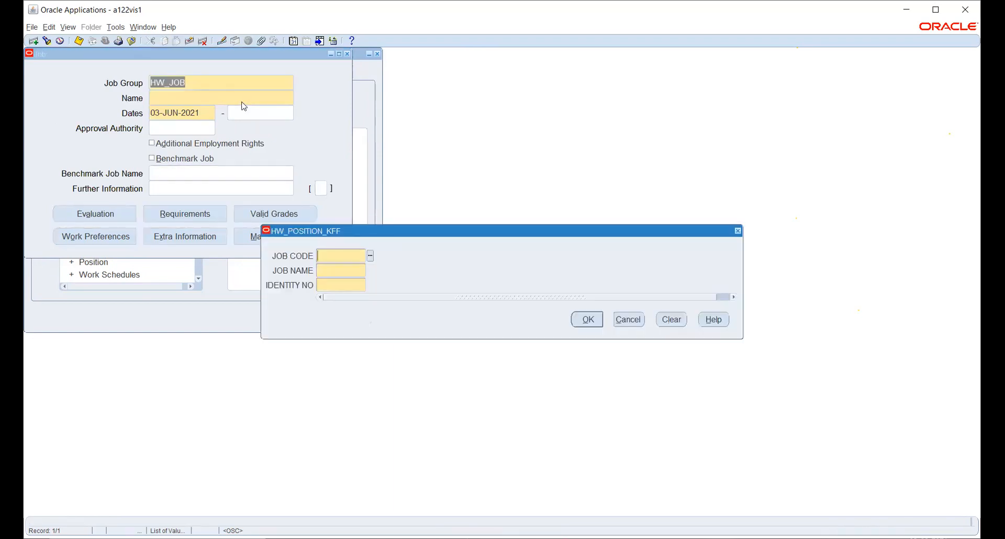
left_click(371, 256)
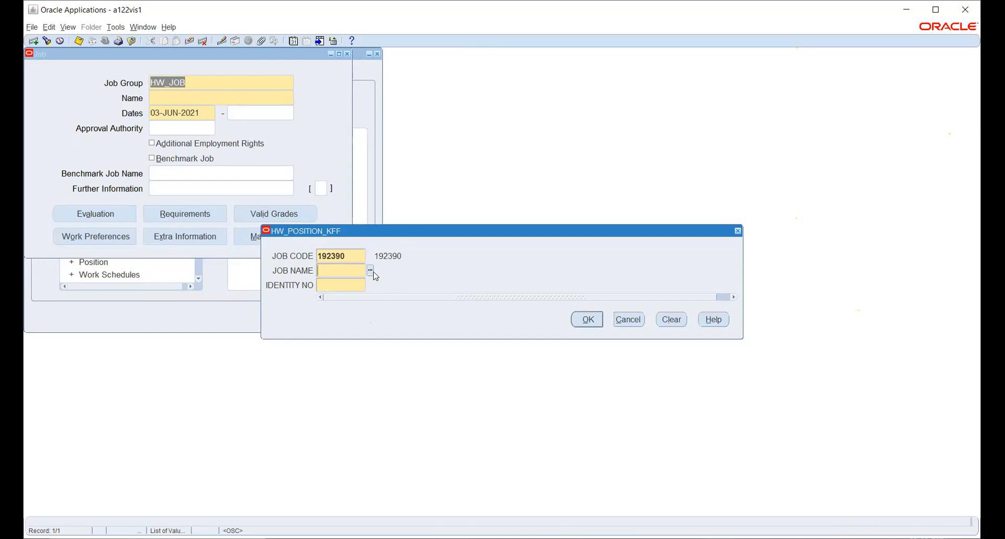
left_click(370, 270)
left_click(370, 285)
left_click(587, 319)
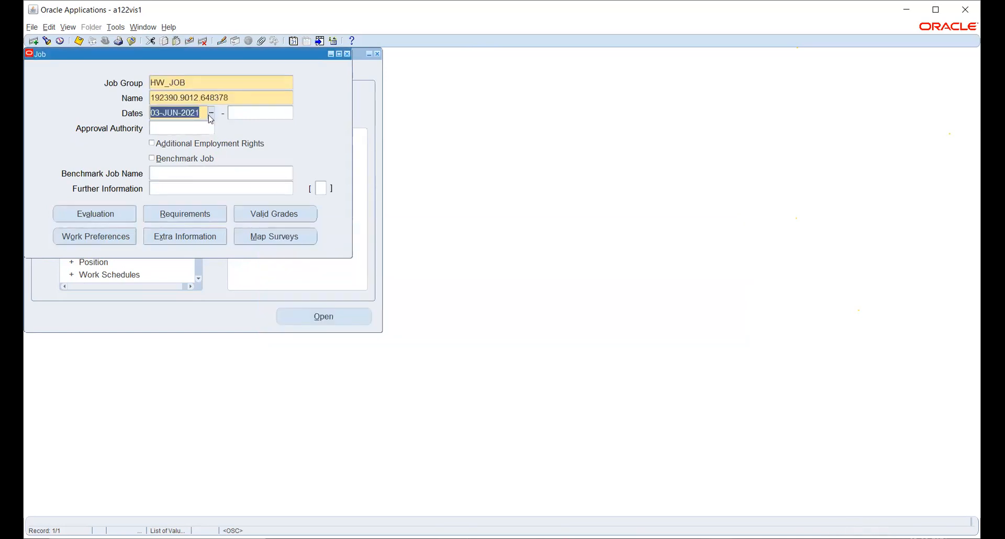
type("1-JAN-20")
type("21")
key("Tab")
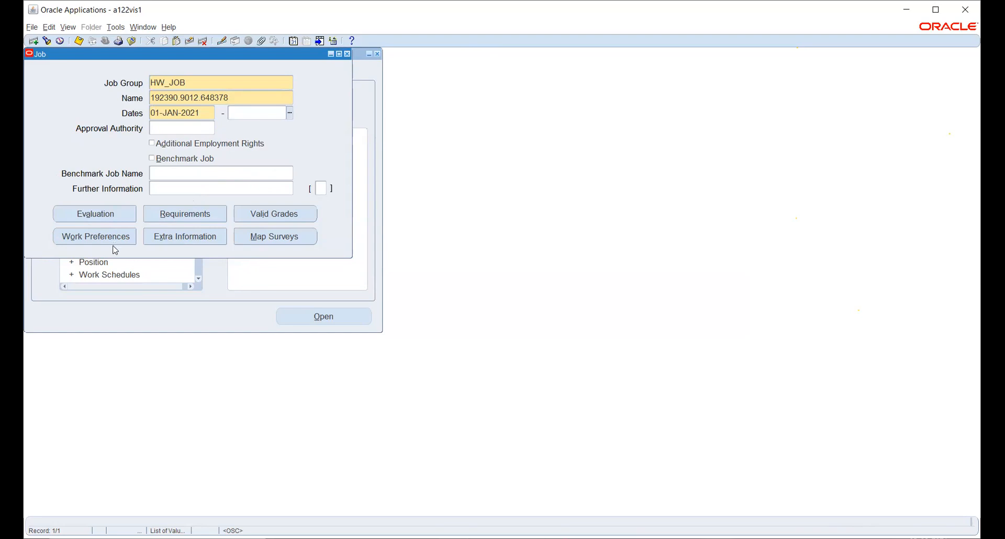
left_click(99, 213)
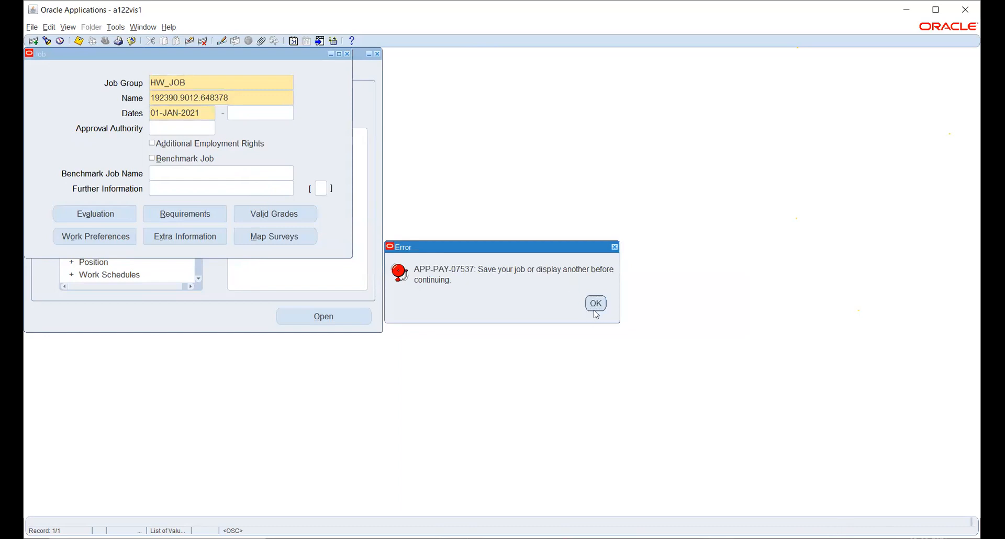
left_click(78, 42)
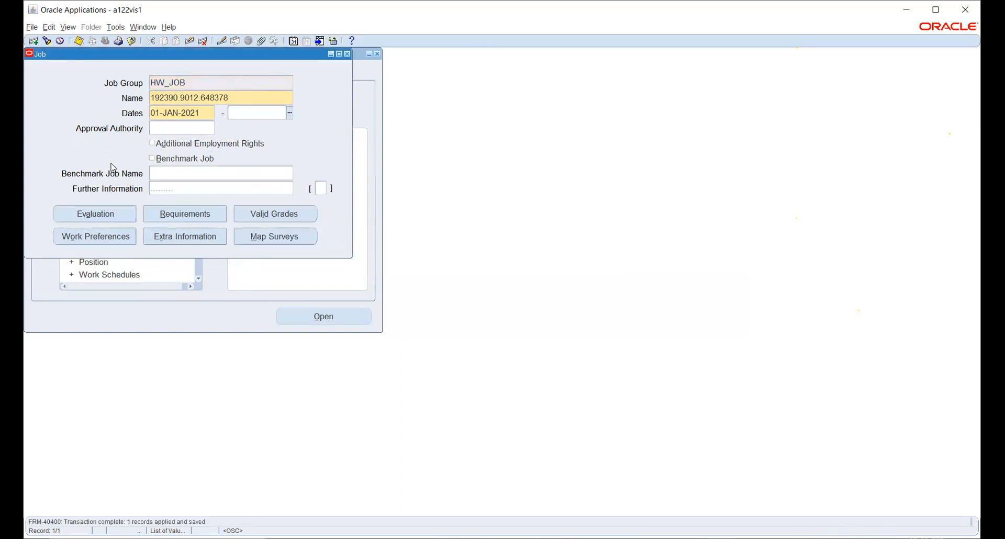
left_click(113, 215)
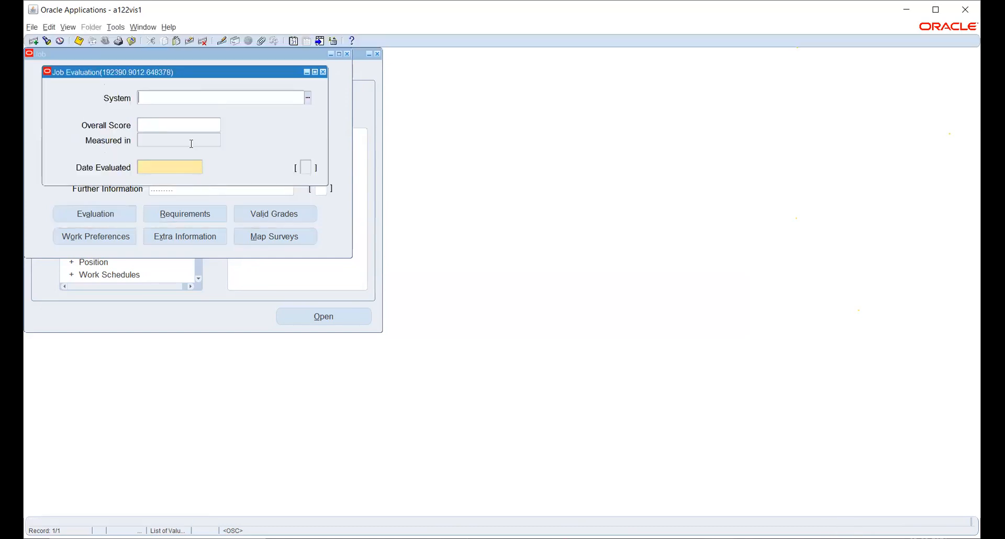
left_click(322, 72)
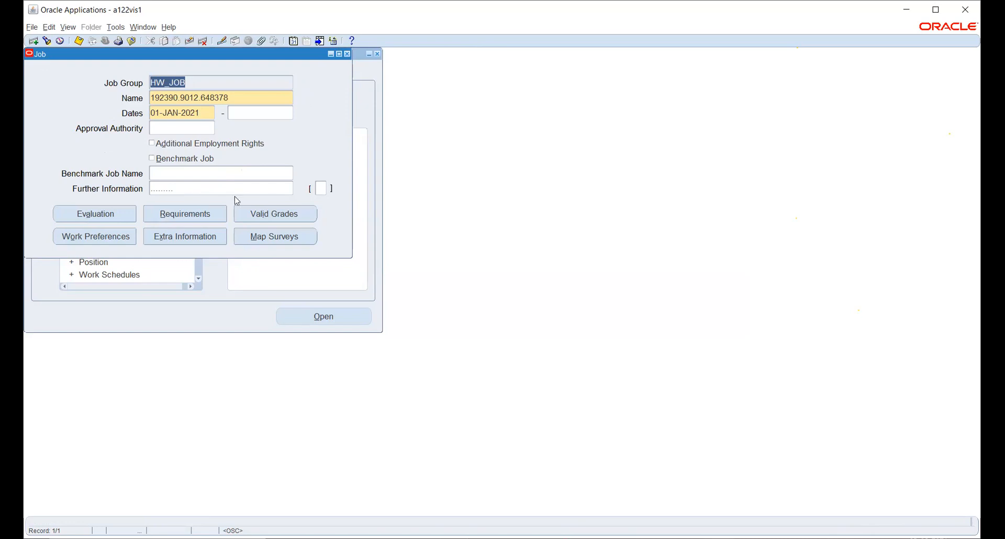
- Close the Job form and open People > Enter and Maintain from the Navigator
left_click(348, 56)
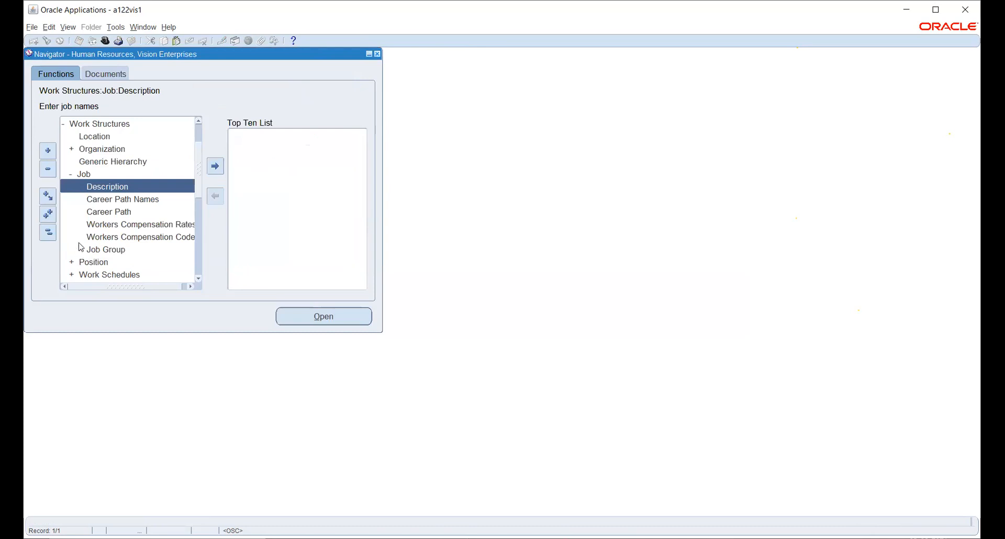
scroll(87, 195, "down", 1)
scroll(86, 196, "up", 1)
scroll(86, 195, "up", 2)
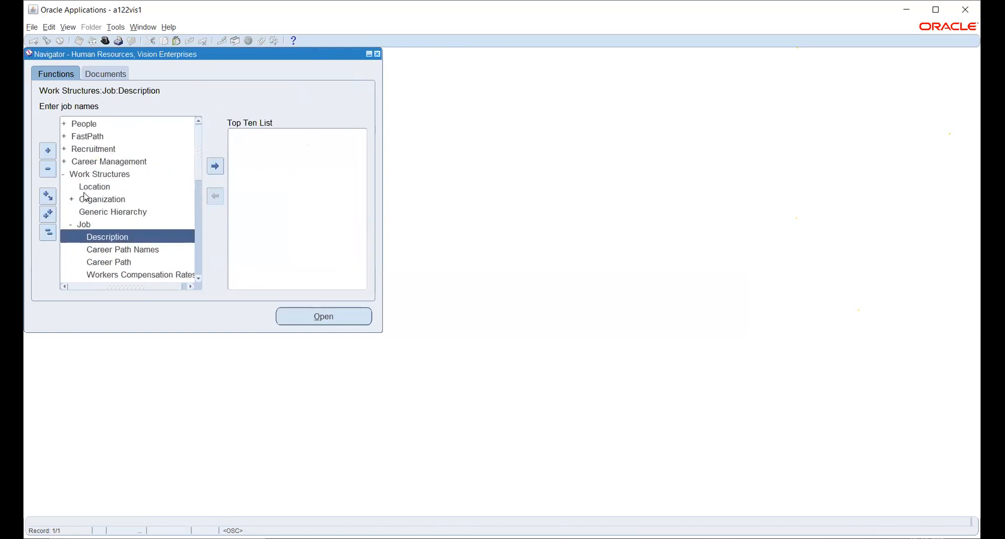
double_click(82, 125)
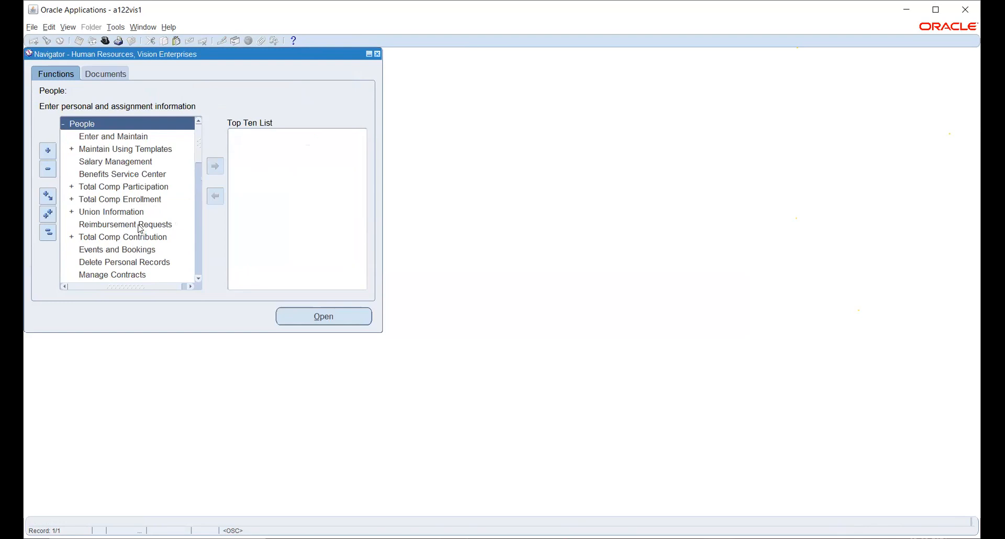
double_click(86, 137)
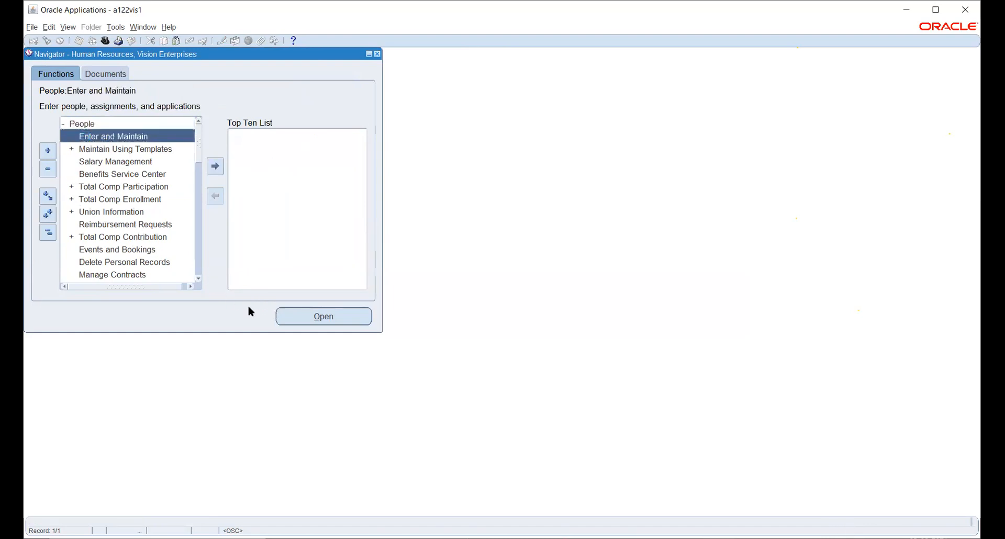
left_click(290, 317)
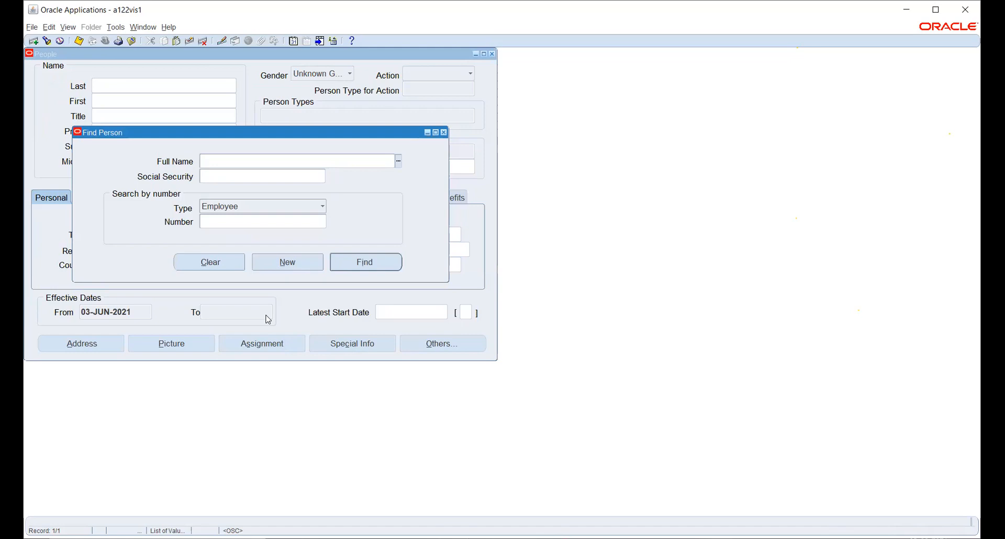
- Start a new person record and enter the person's last and first names
left_click(272, 267)
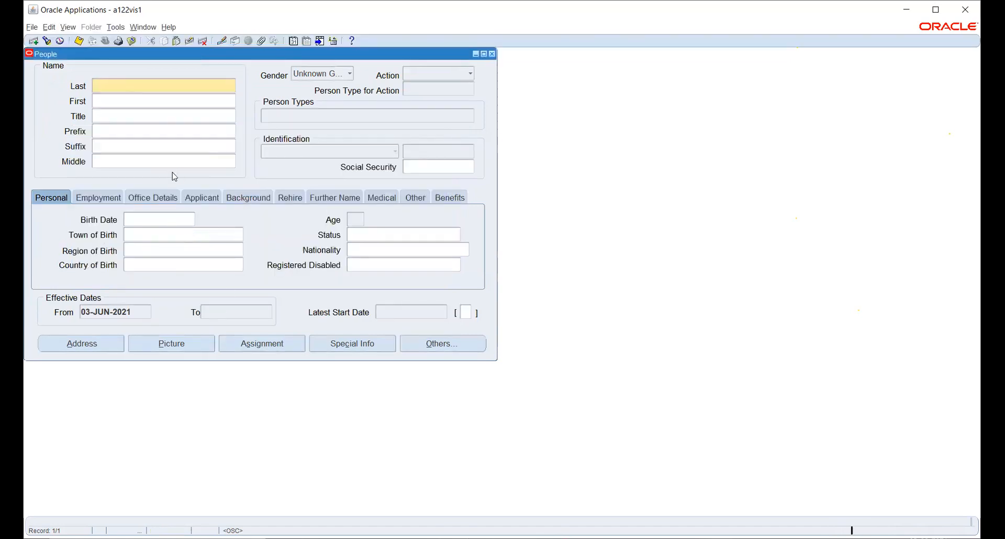
type("rAKESH")
key("Tab")
key("shift+Tab")
key("Tab")
- Set the person's title to Mr. and bring up the person Actions list
key("Tab")
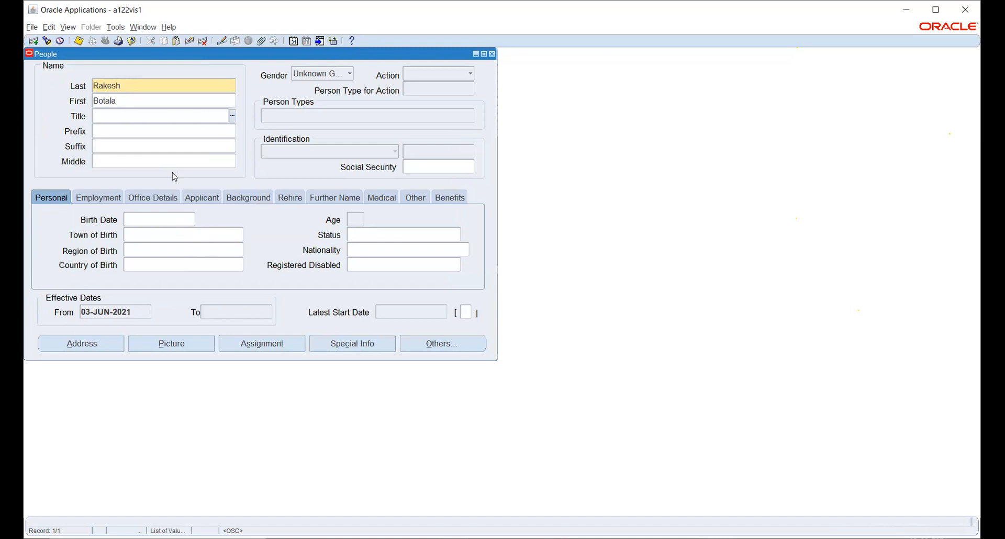
type("mr")
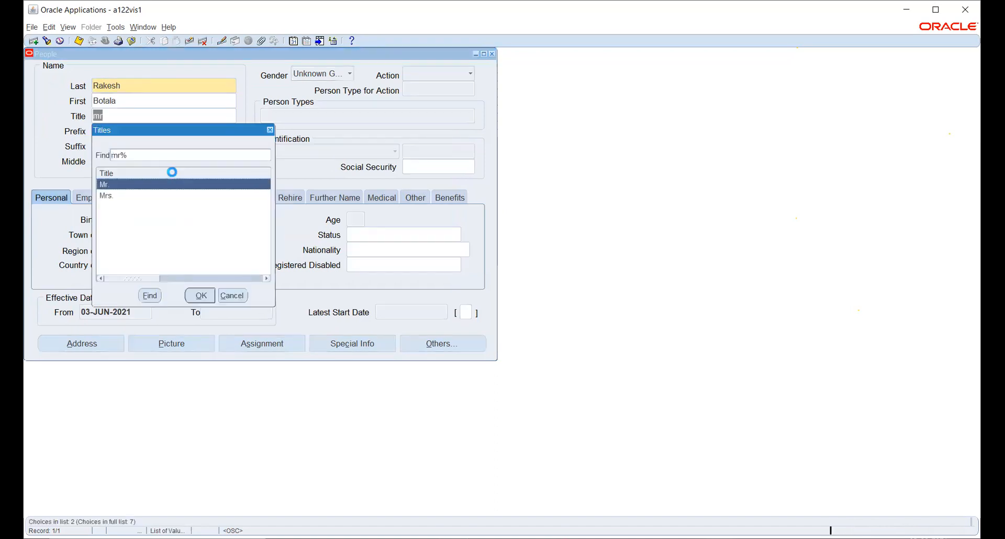
left_click(202, 295)
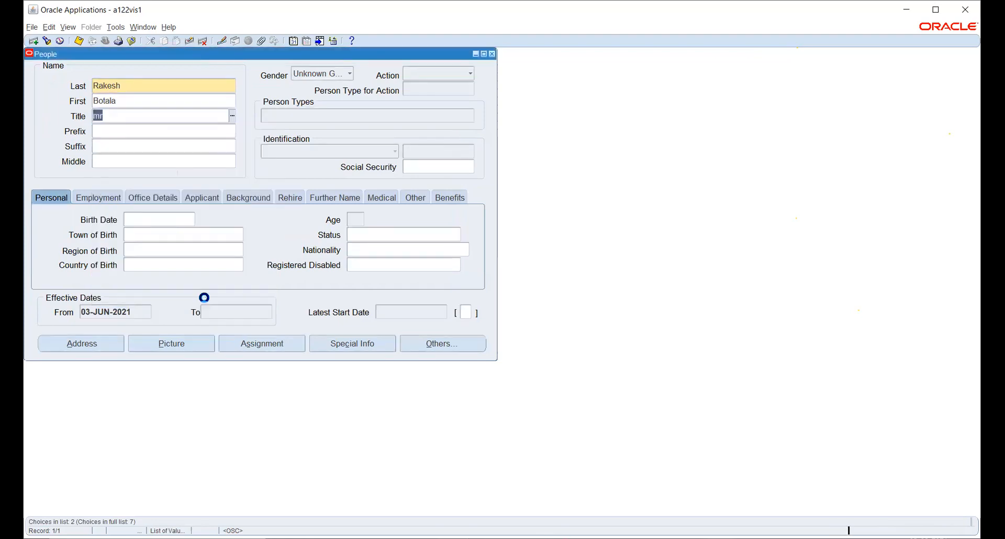
left_click(137, 132)
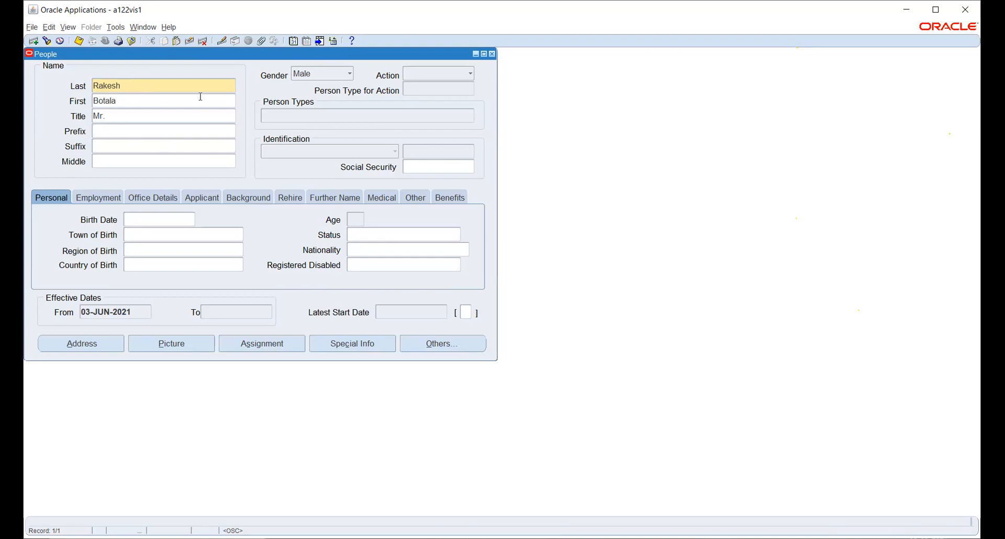
left_click(428, 75)
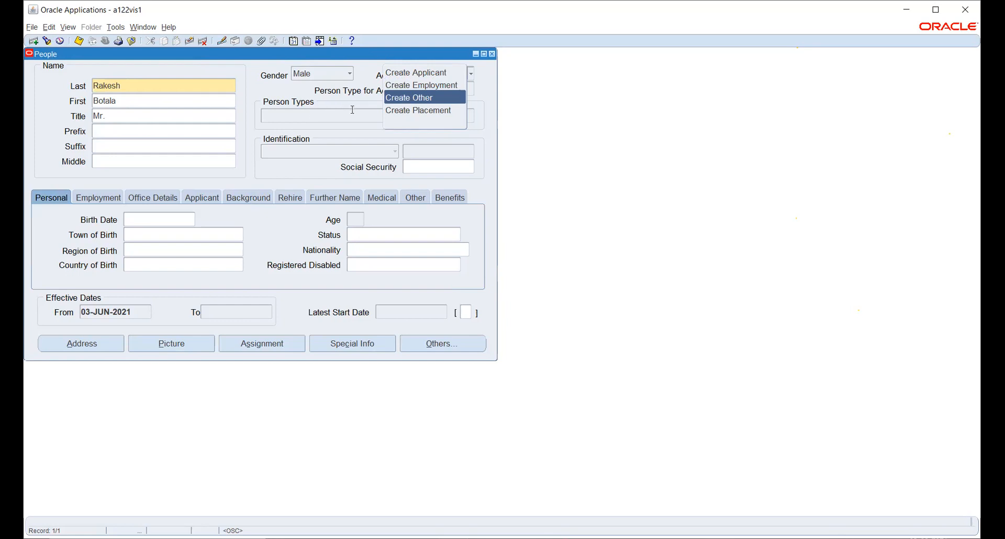
- Create employment with person type Employee and acknowledge the missing social security notice
left_click(376, 129)
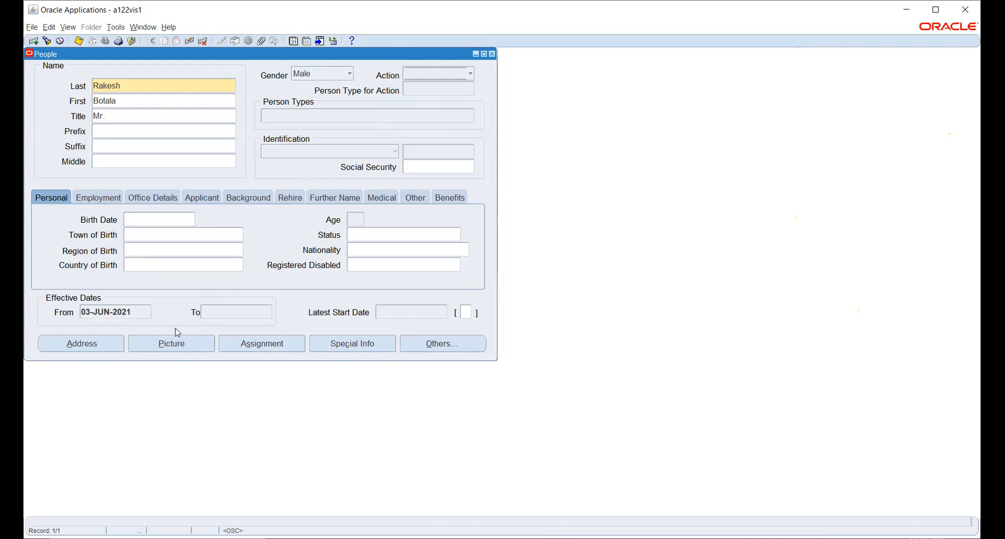
left_click(419, 78)
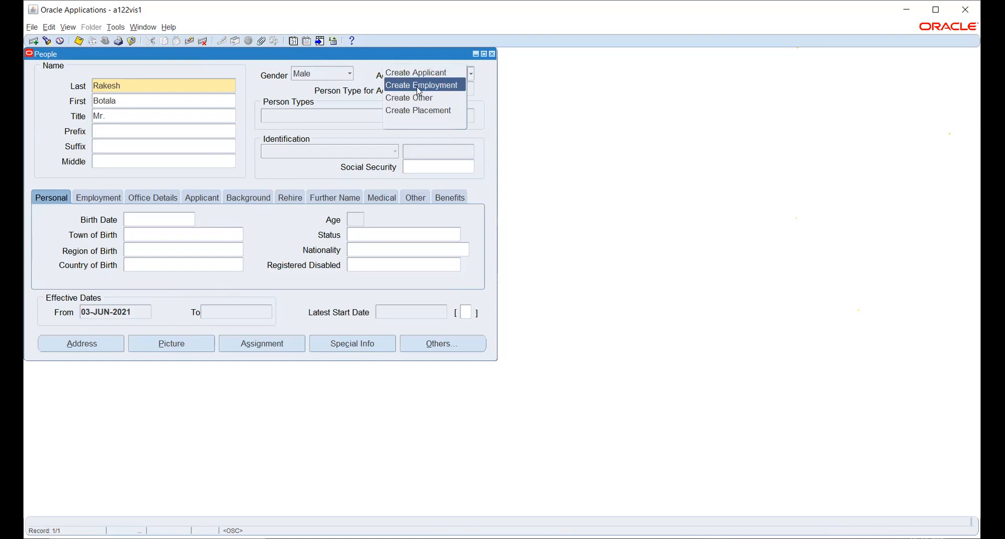
left_click(419, 86)
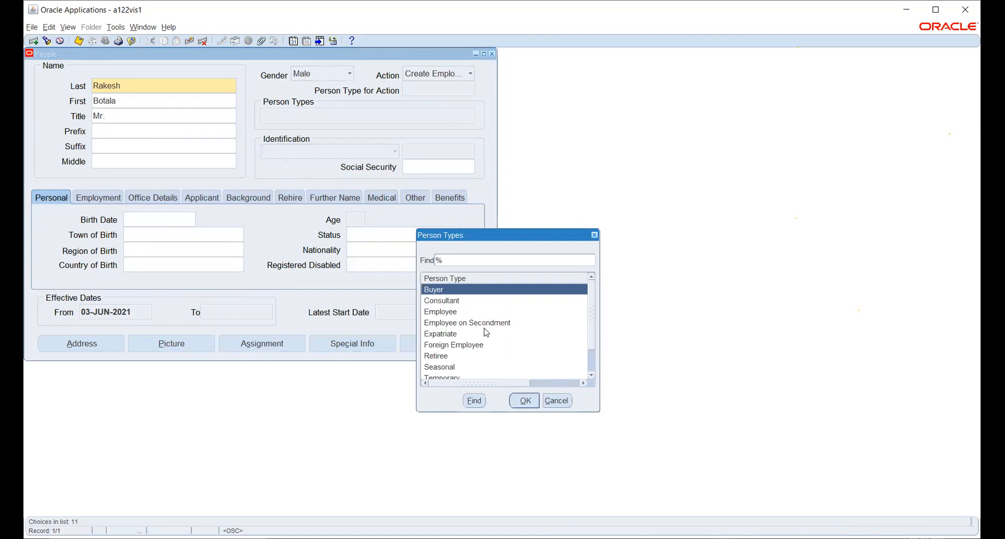
left_click(457, 312)
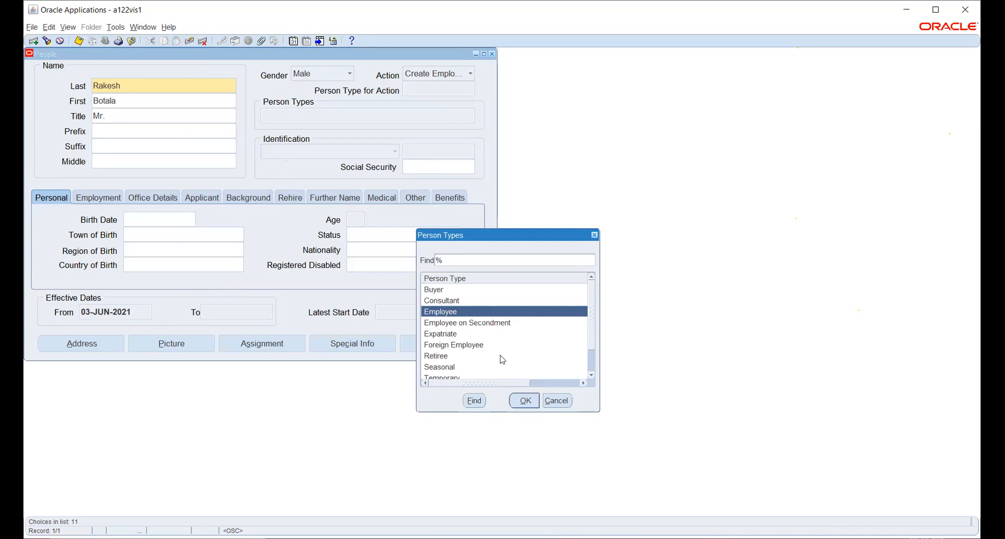
left_click(523, 400)
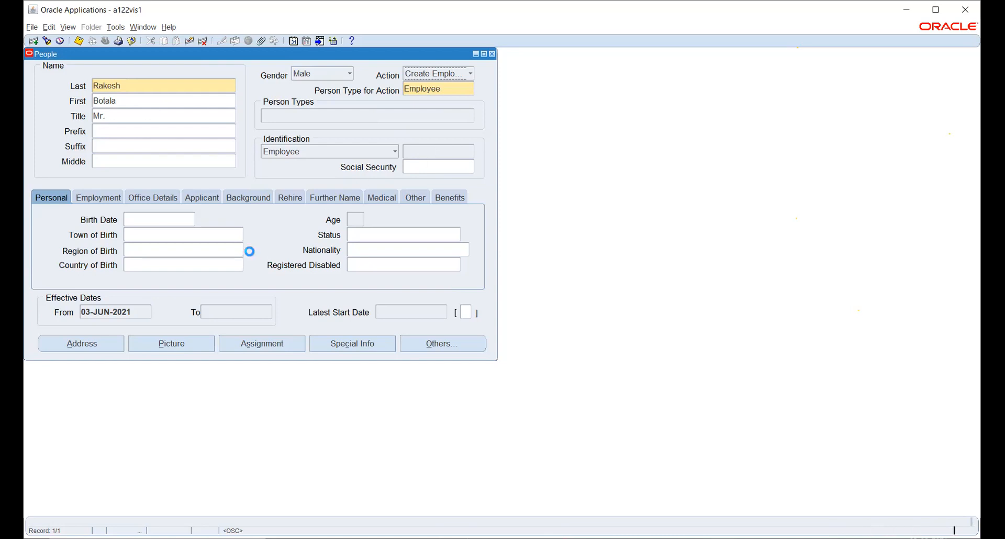
left_click(596, 305)
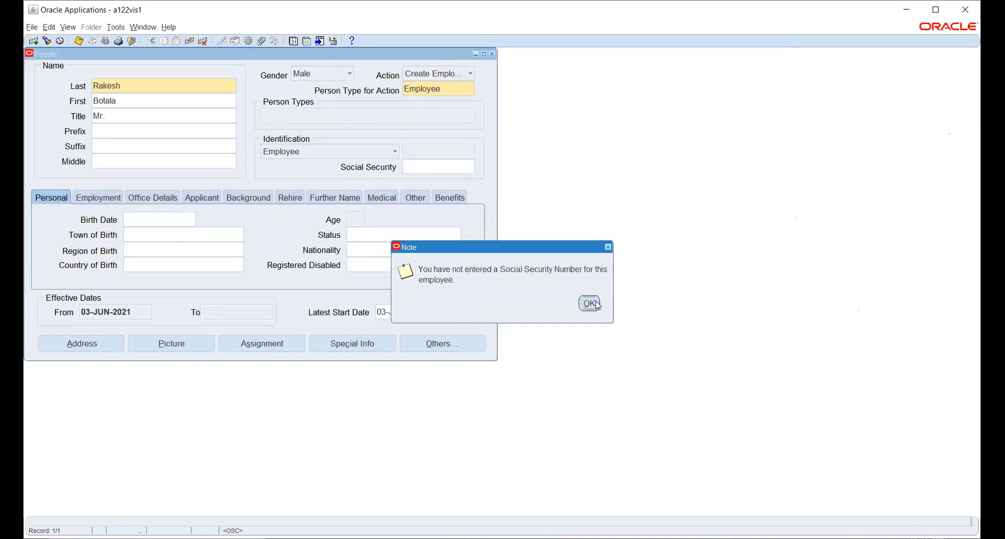
left_click(592, 304)
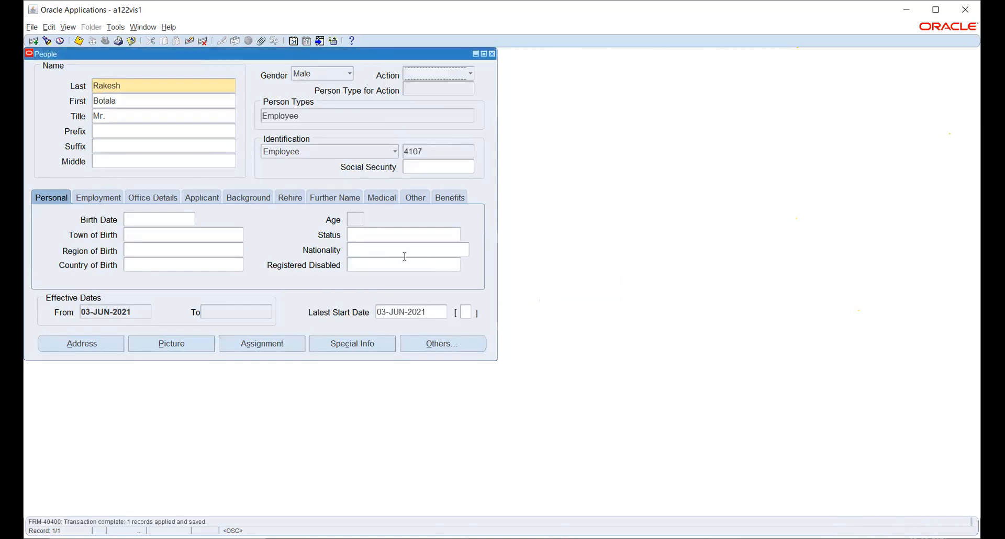
left_click(160, 221)
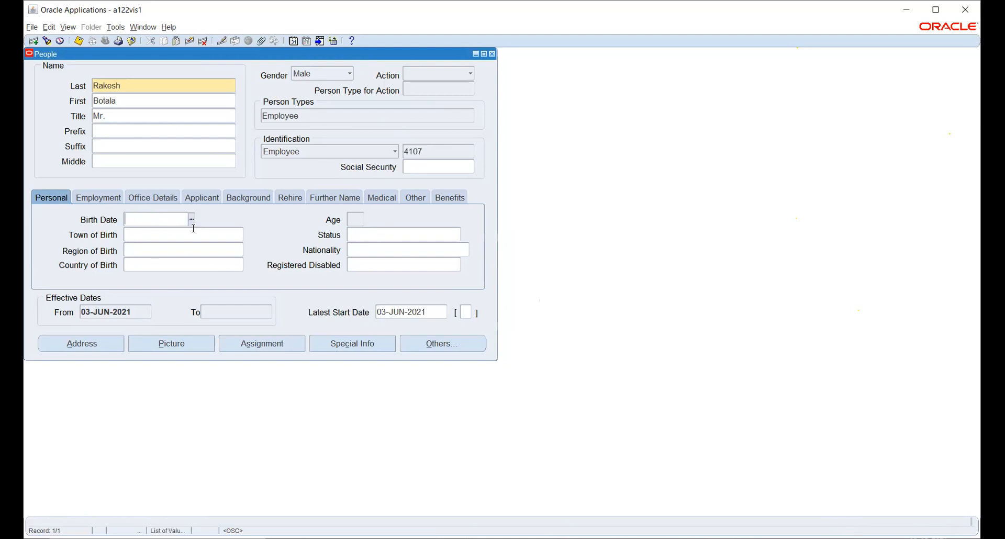
left_click(192, 220)
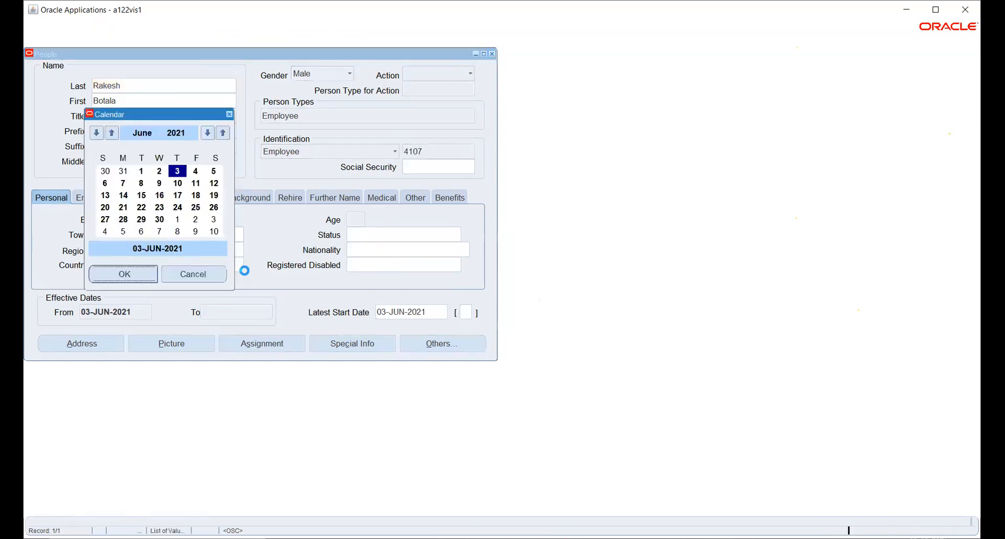
left_click(194, 273)
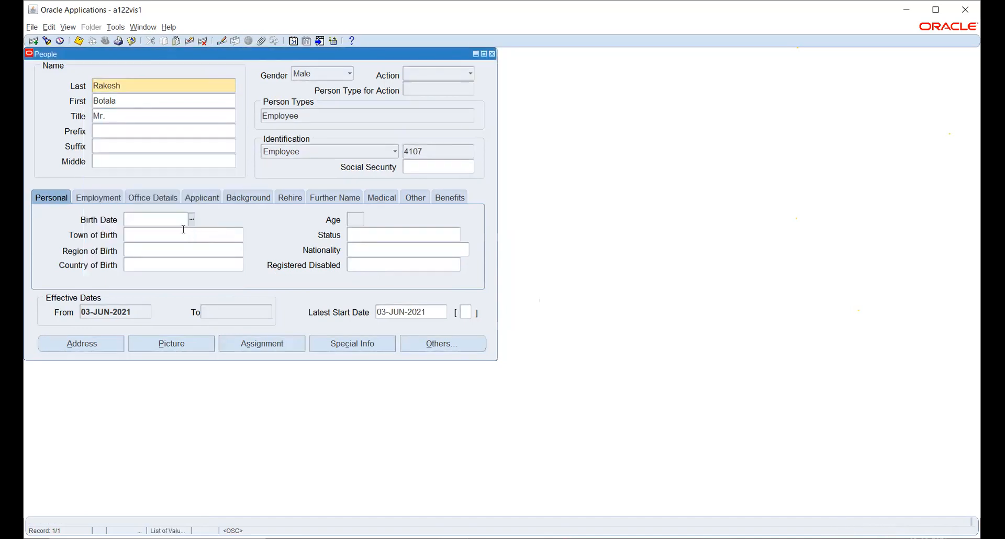
left_click(209, 239)
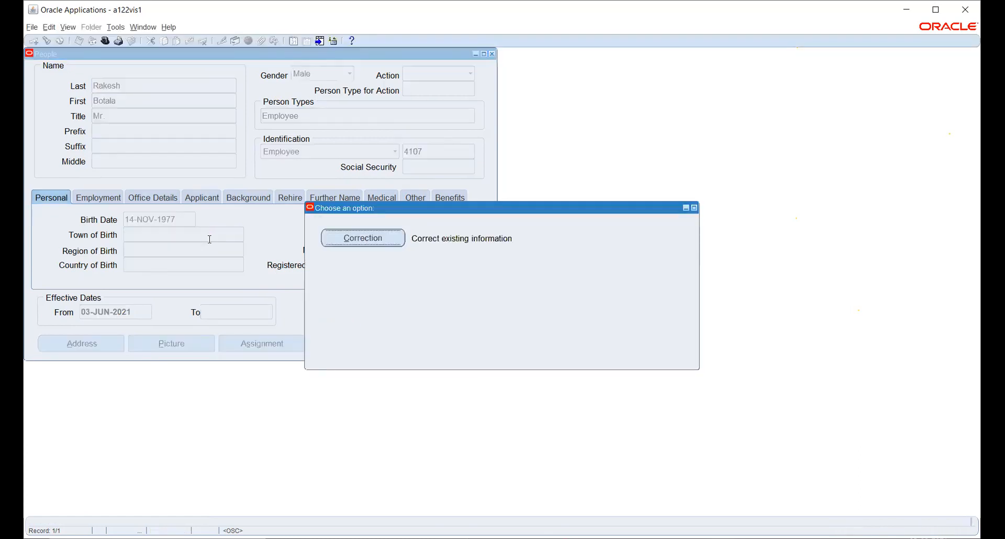
left_click(364, 238)
key("Tab")
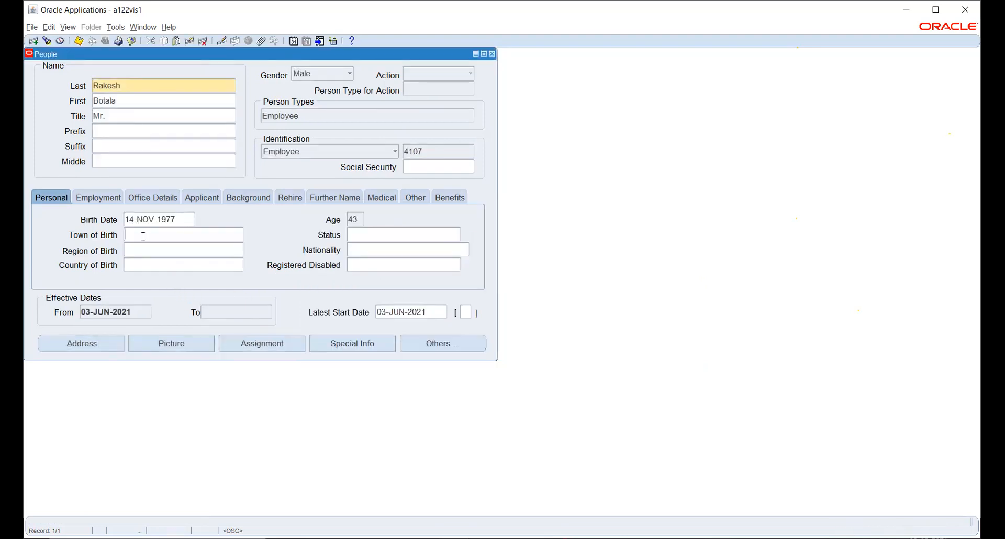
key("ctrl+s")
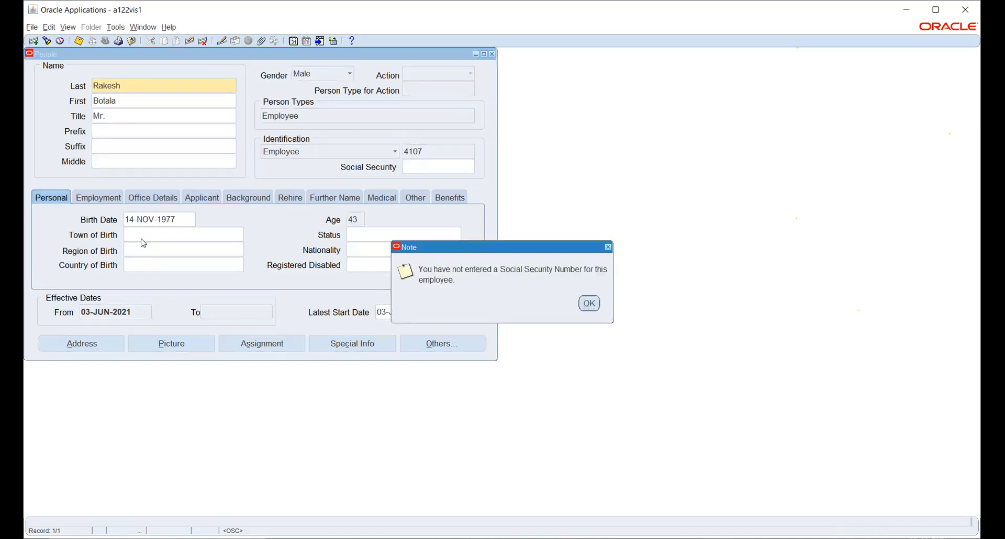
left_click(589, 303)
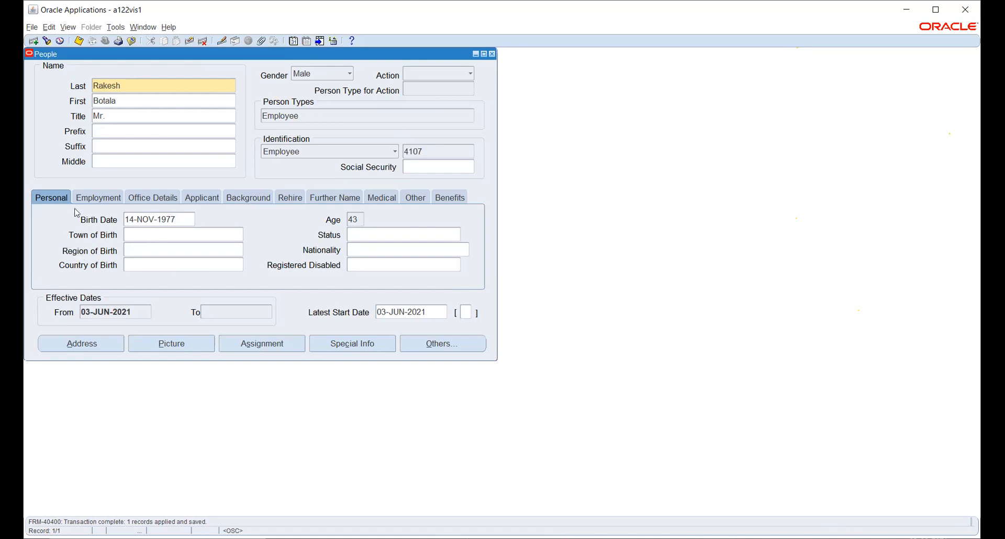
- On the Employment tab, show the veteran status choices for the VETS100 field
left_click(95, 202)
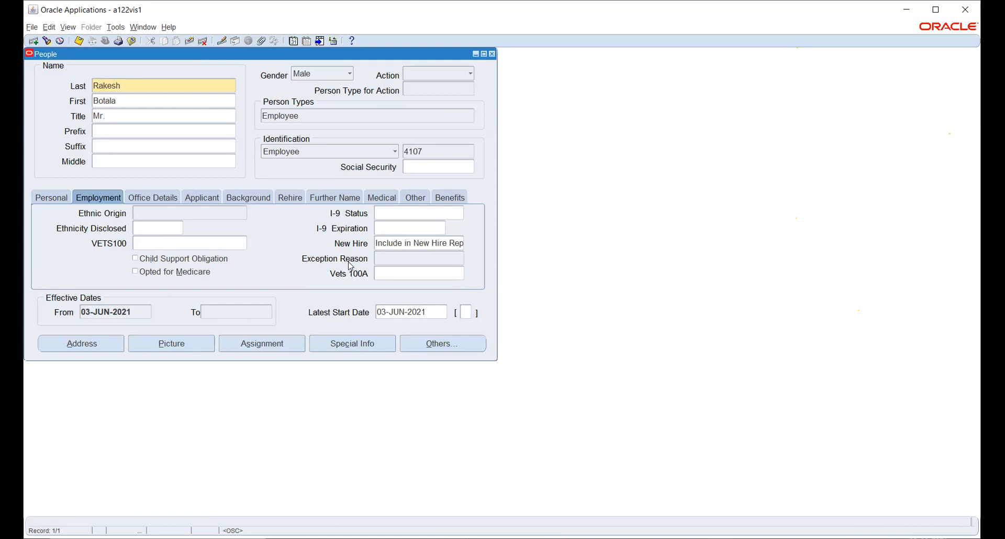
left_click(169, 243)
left_click(242, 242)
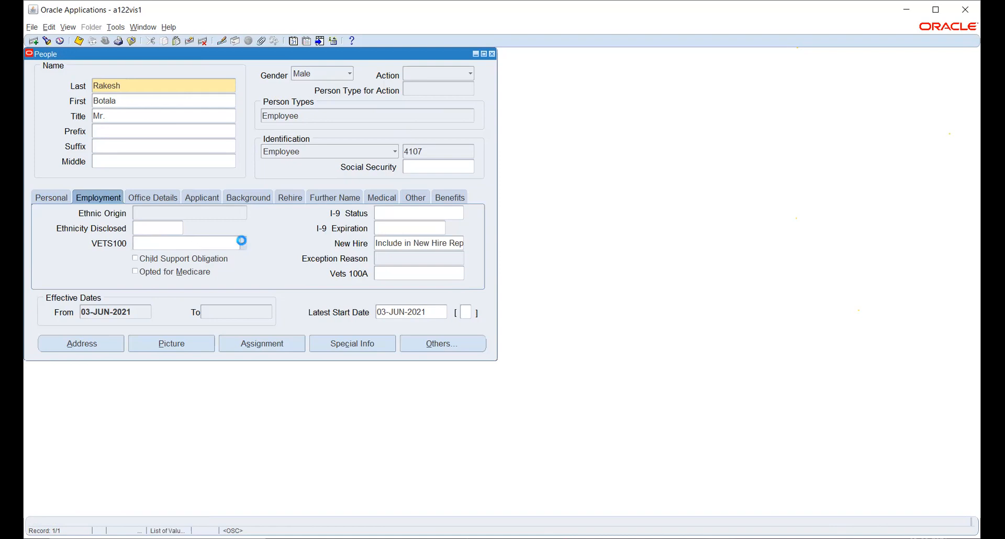
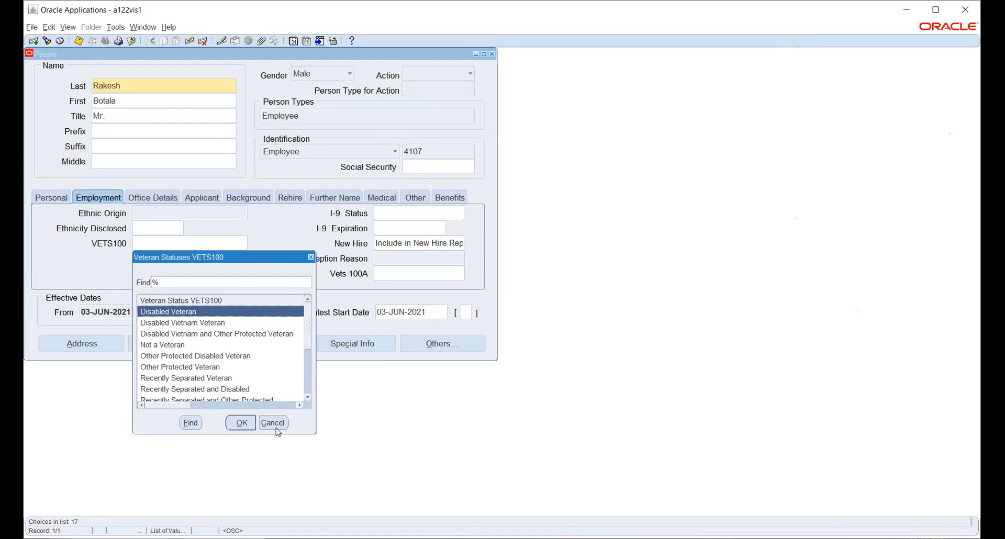
- Leave VETS100 veteran status unselected and bring up the employee's Office Details tab
left_click(273, 423)
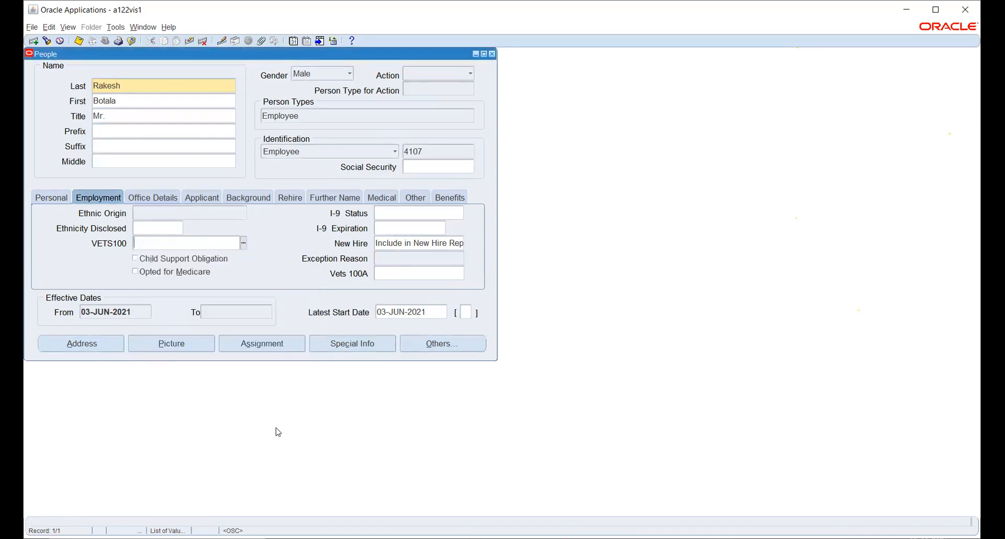
left_click(151, 198)
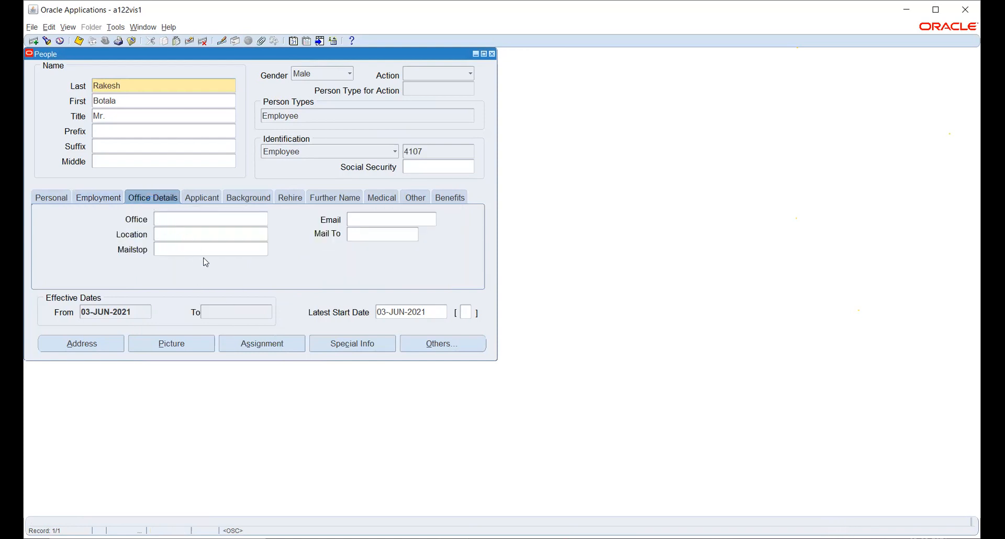
- Step through Office, Location and the Applicant date fields unfilled, ending on the Background tab
left_click(167, 219)
left_click(166, 234)
left_click(203, 204)
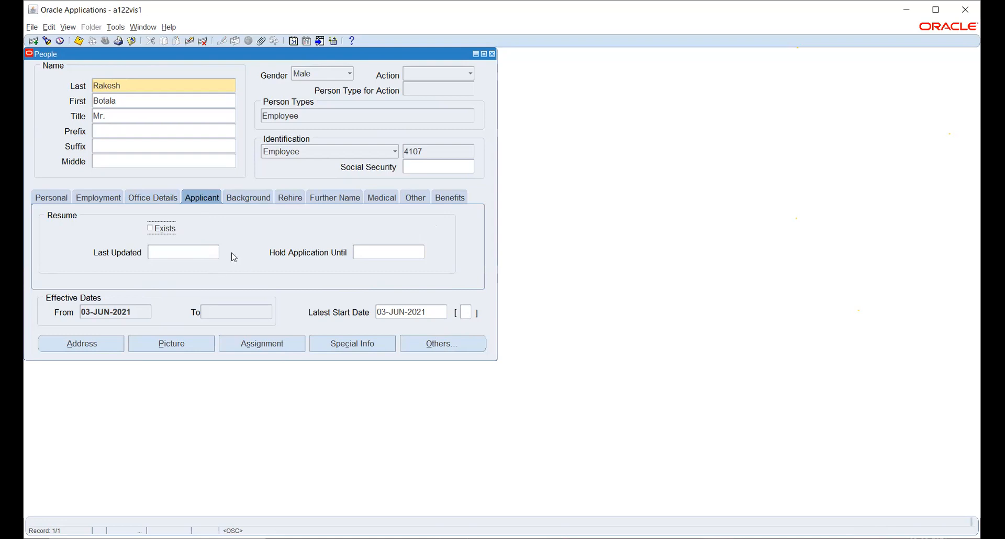
left_click(210, 253)
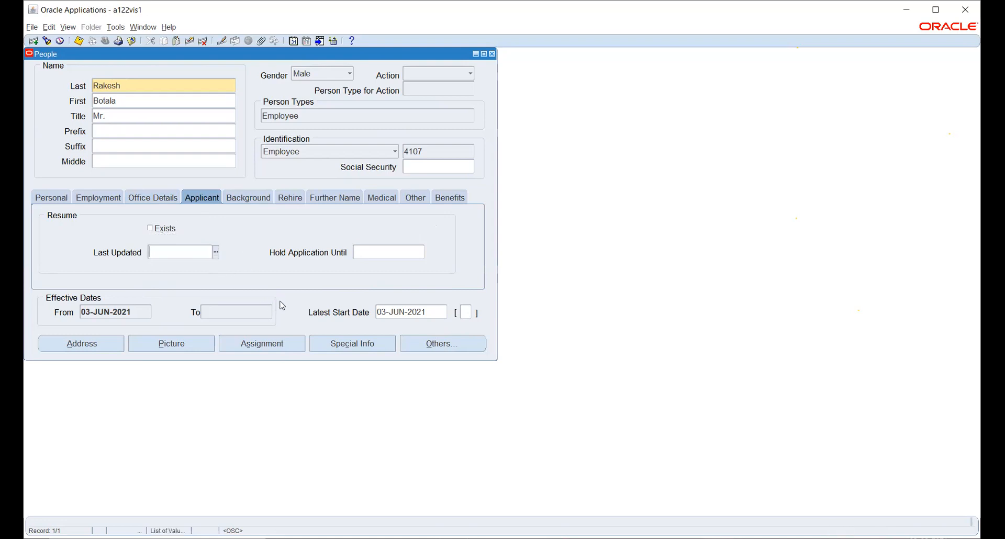
left_click(375, 252)
left_click(240, 196)
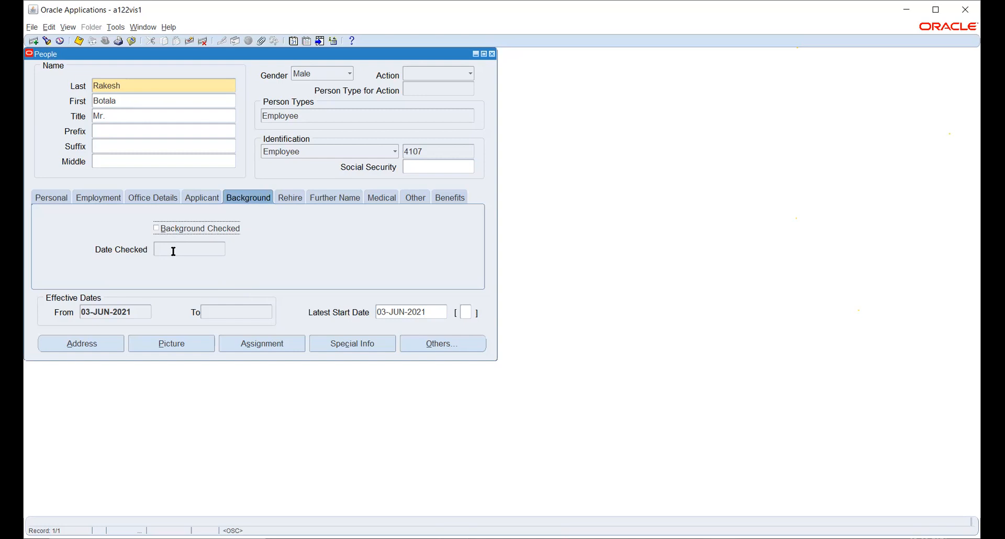
- View the Rehire and Further Name tabs, then show the Medical tab
left_click(290, 199)
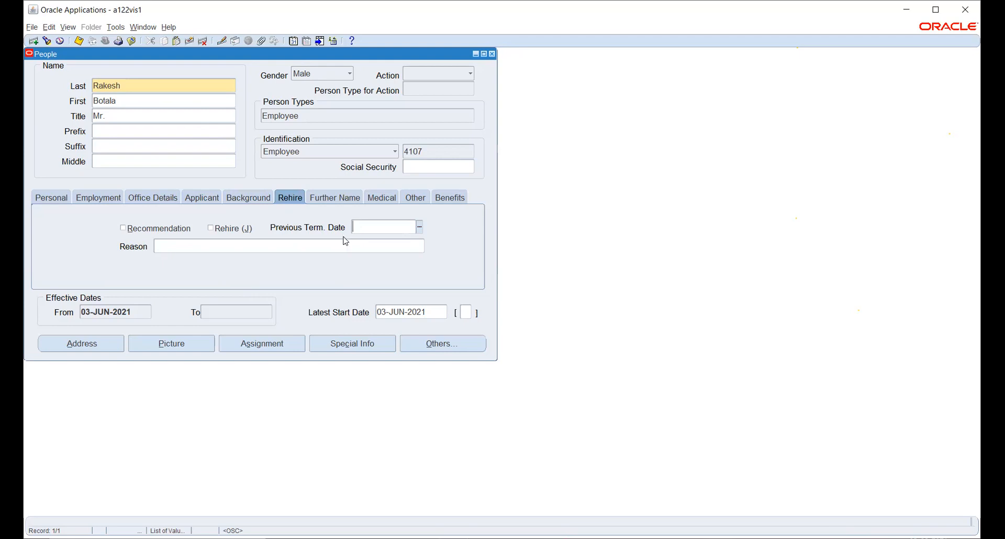
left_click(328, 203)
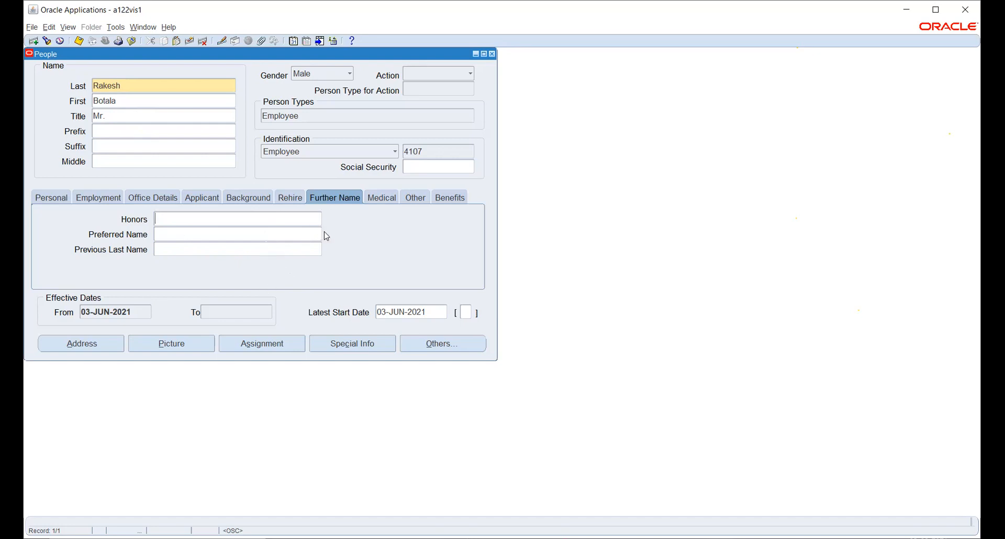
left_click(385, 197)
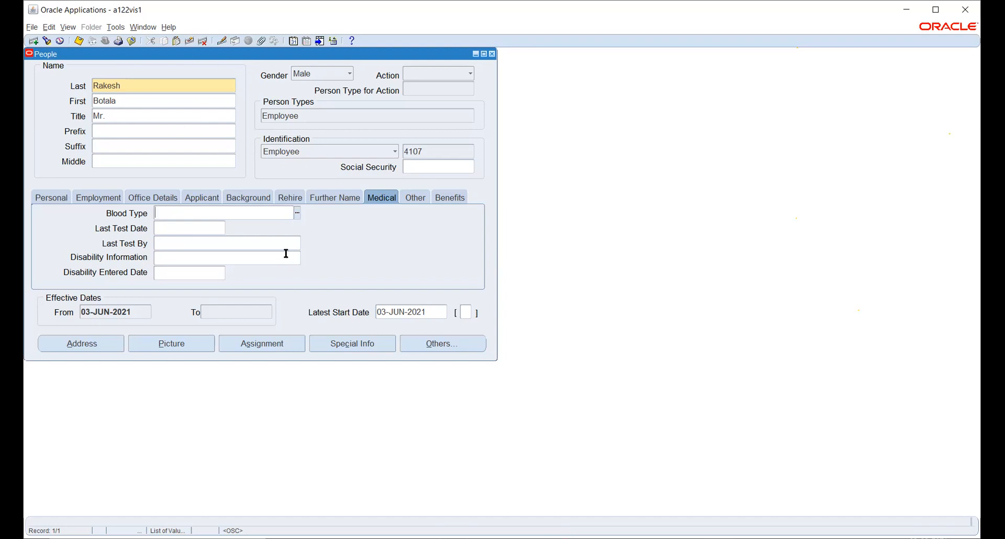
- View the Other and Benefits tabs, then open the employee's Address window
left_click(414, 199)
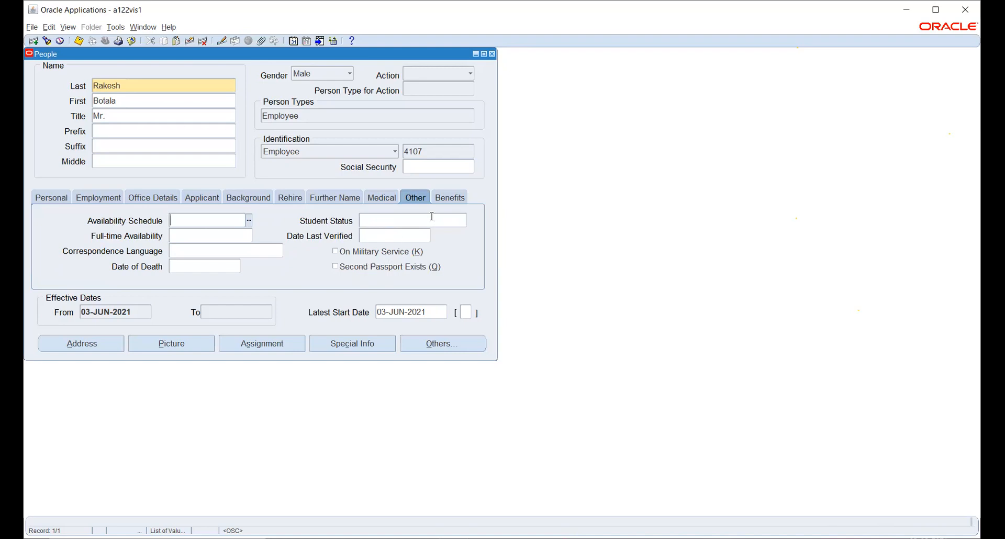
left_click(445, 201)
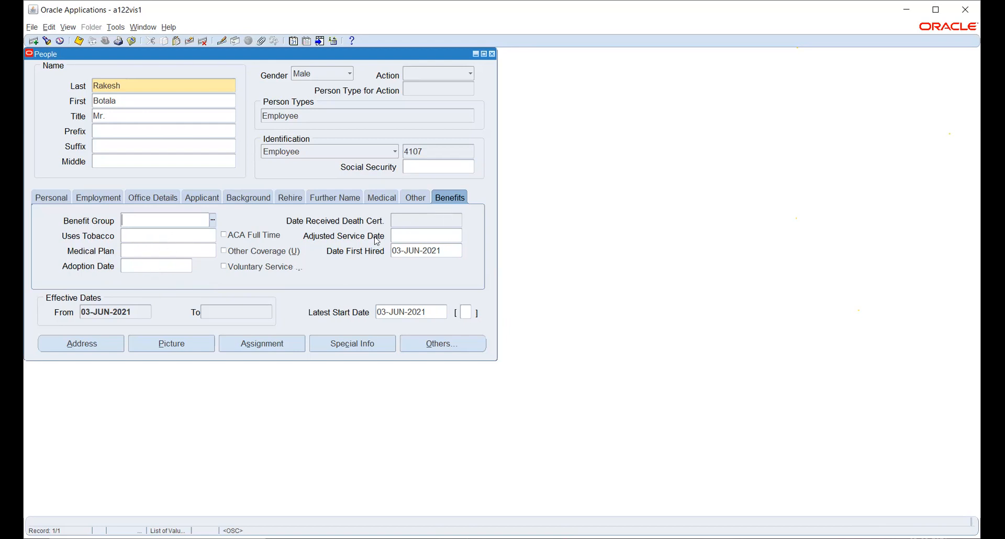
left_click(91, 345)
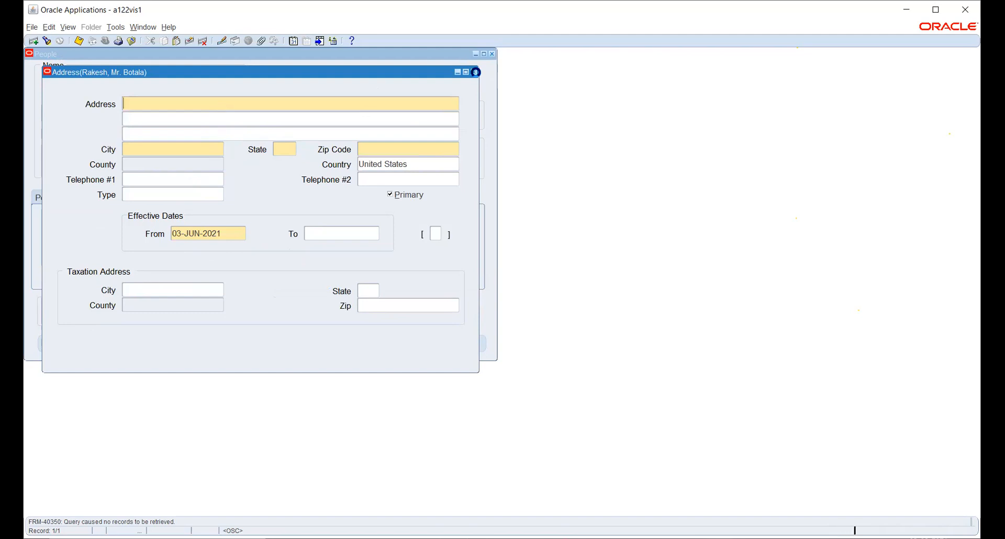
- Close the empty Address window and open the employee's Special Information types
left_click(476, 73)
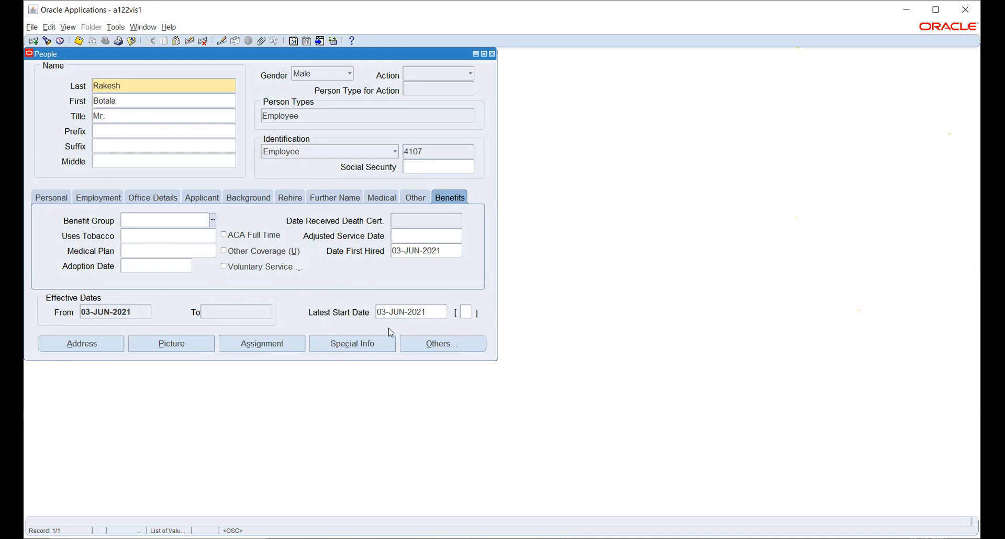
left_click(364, 344)
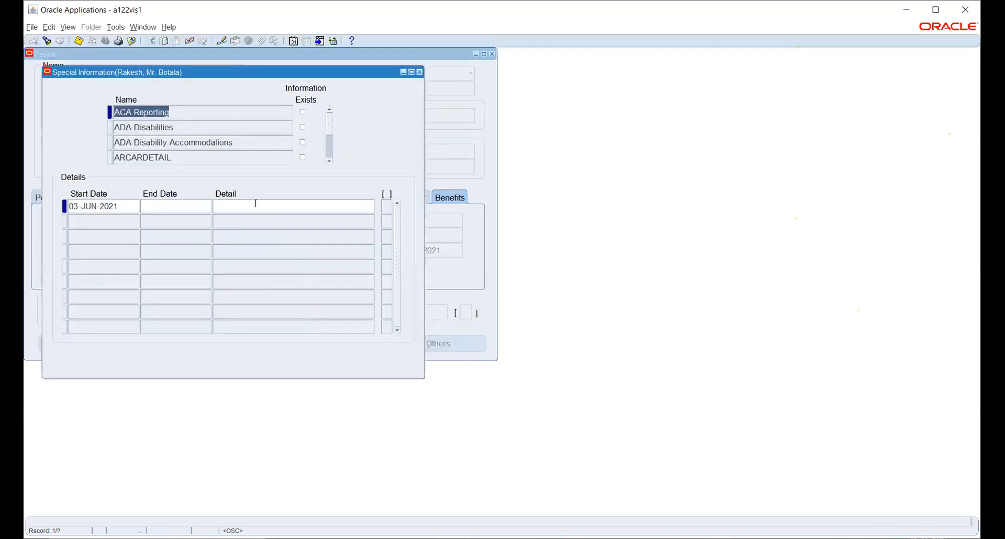
- Select ADA Disabilities, cancel its detail entry, and close Special Information
left_click(244, 131)
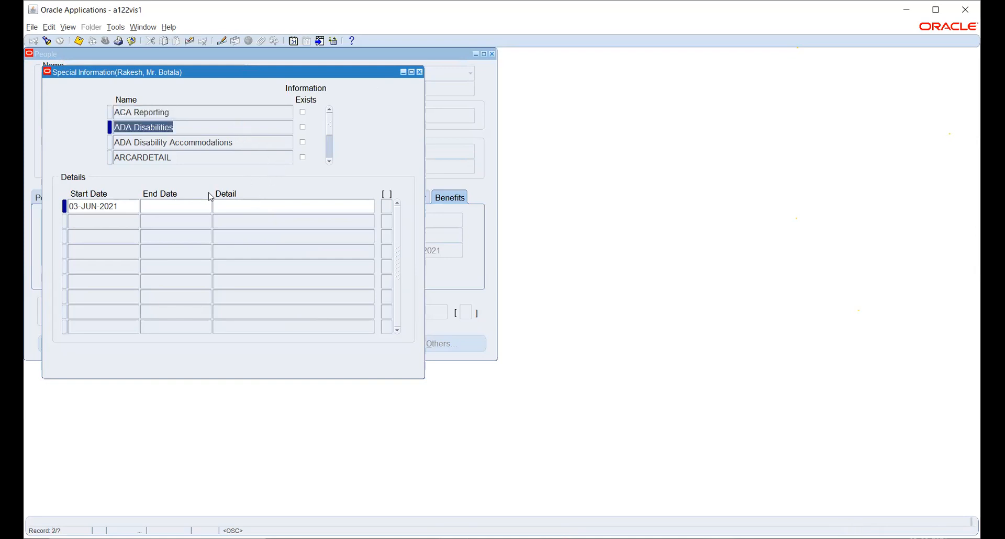
left_click(238, 205)
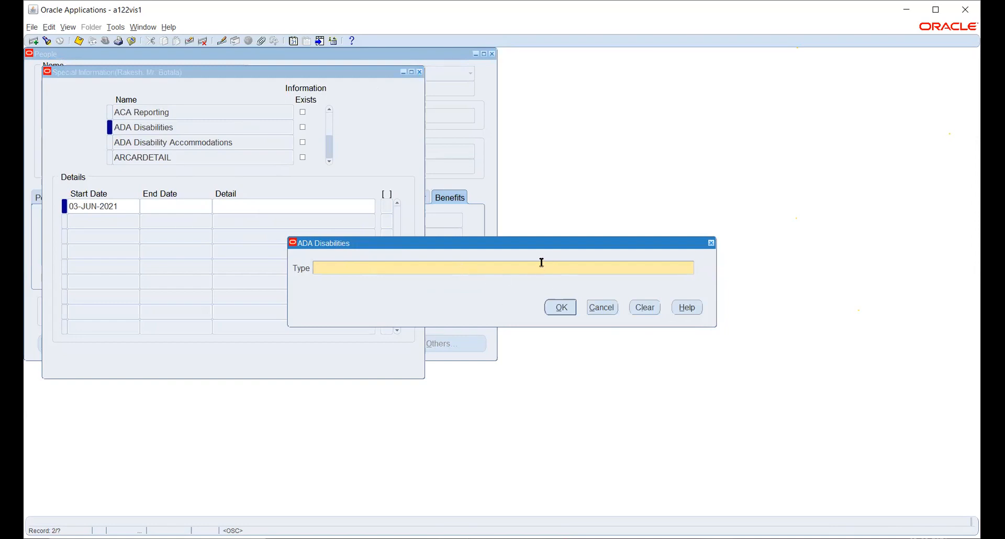
left_click(602, 307)
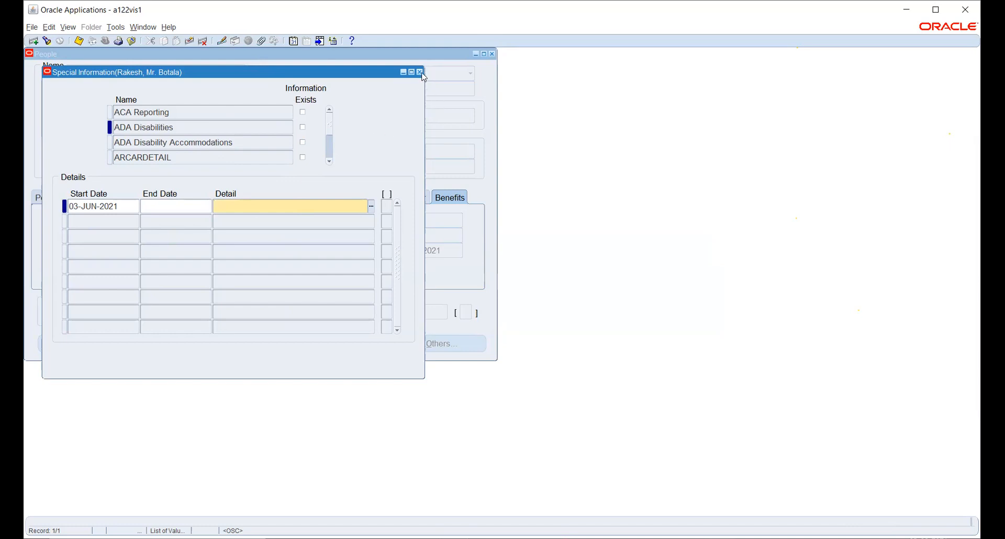
left_click(448, 277)
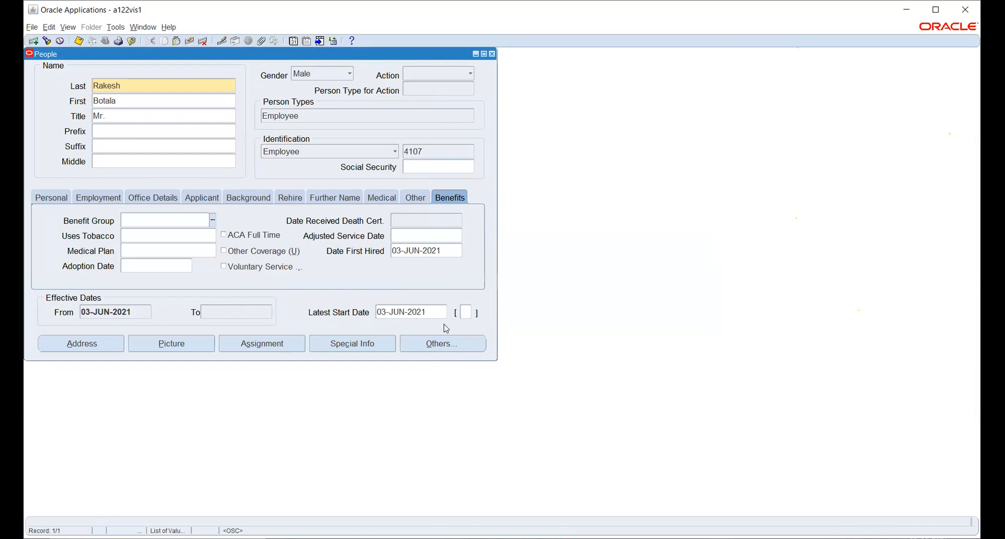
- Browse the Others list of further person options and dismiss it without choosing
left_click(427, 345)
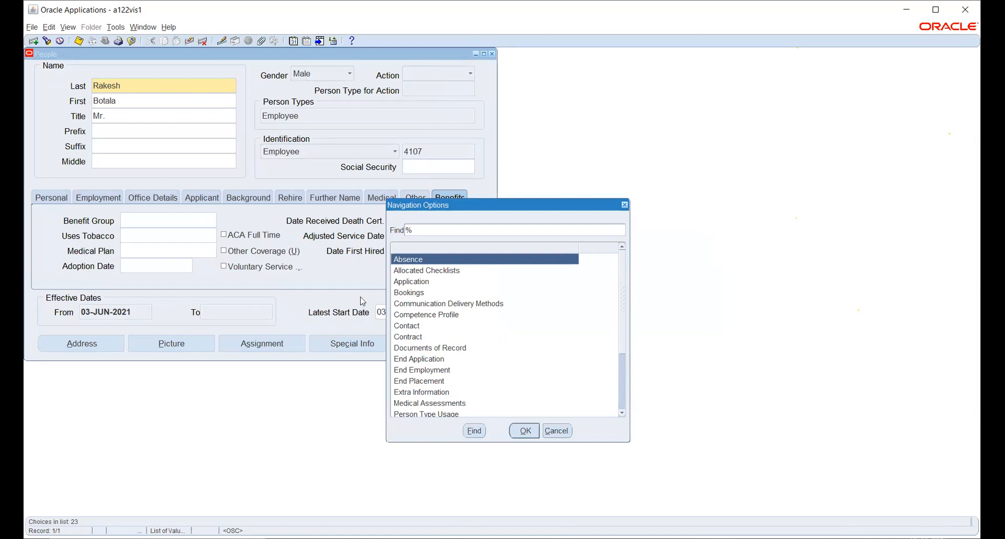
scroll(445, 319, "down", 2)
scroll(441, 324, "down", 1)
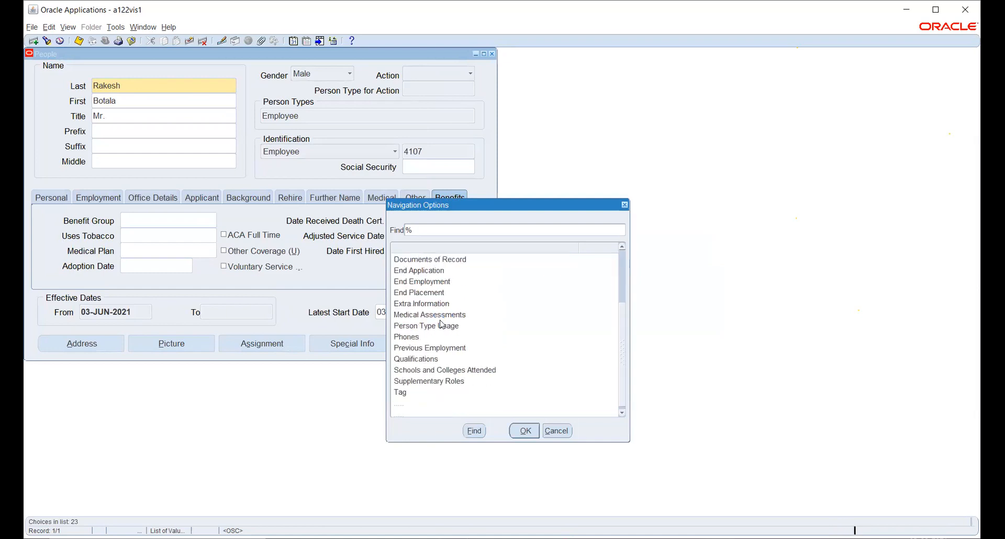
left_click(556, 430)
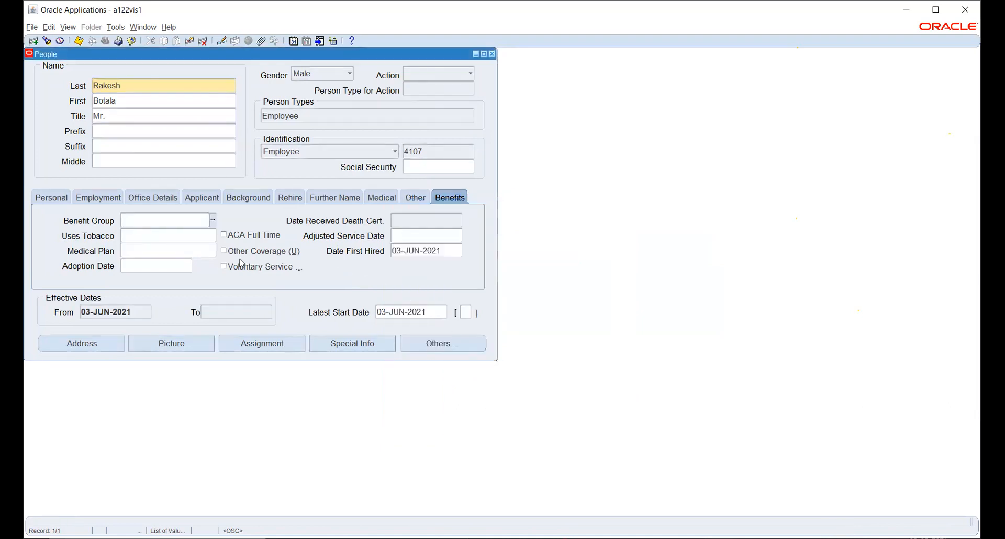
- Open the employee's assignment and set its organization to HW_HR_ORG via a HW_HR_ORG% search
left_click(259, 344)
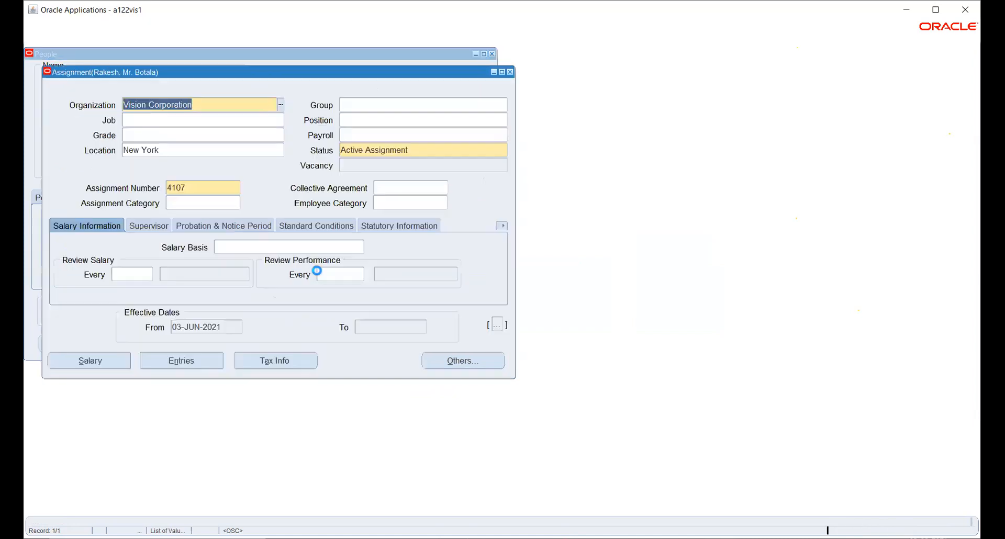
left_click(280, 105)
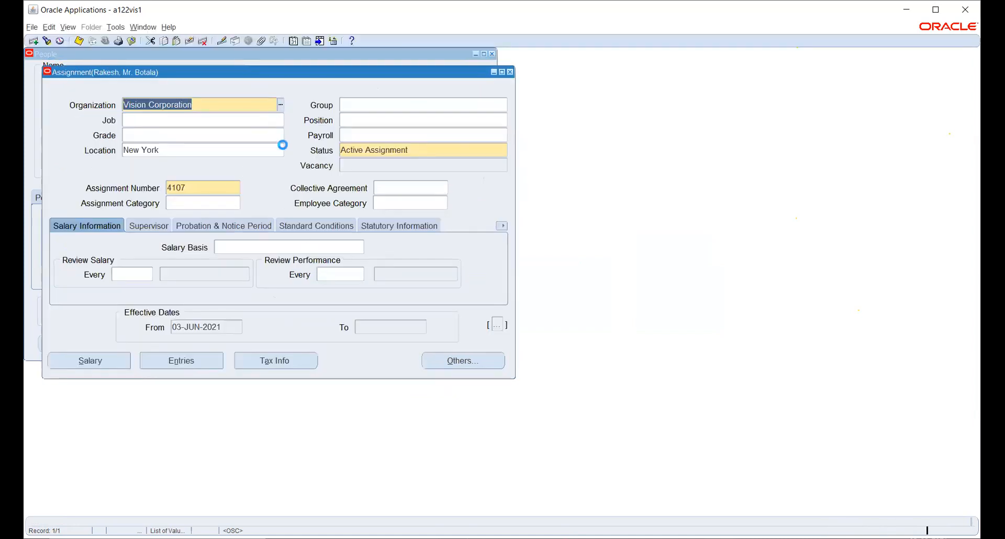
type("HW_HR_ORG%")
key("Return")
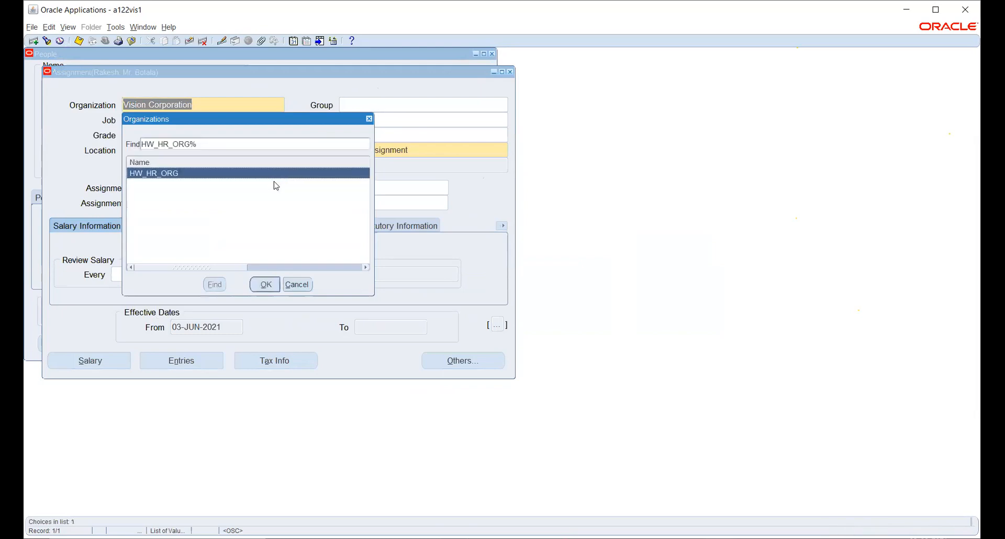
left_click(264, 284)
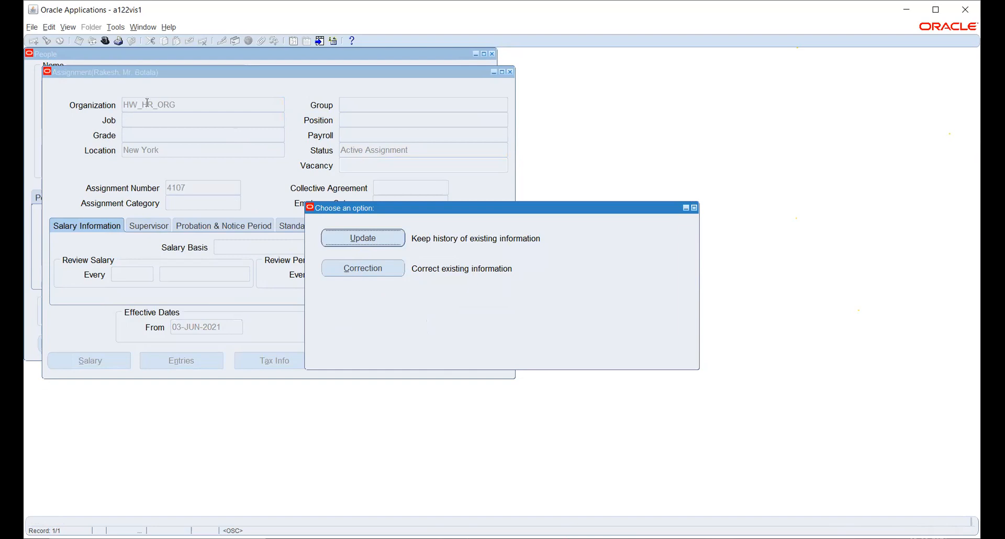
left_click(351, 239)
- Apply the change as a correction and set the people group to team DBI, bargaining unit CNN
left_click(341, 271)
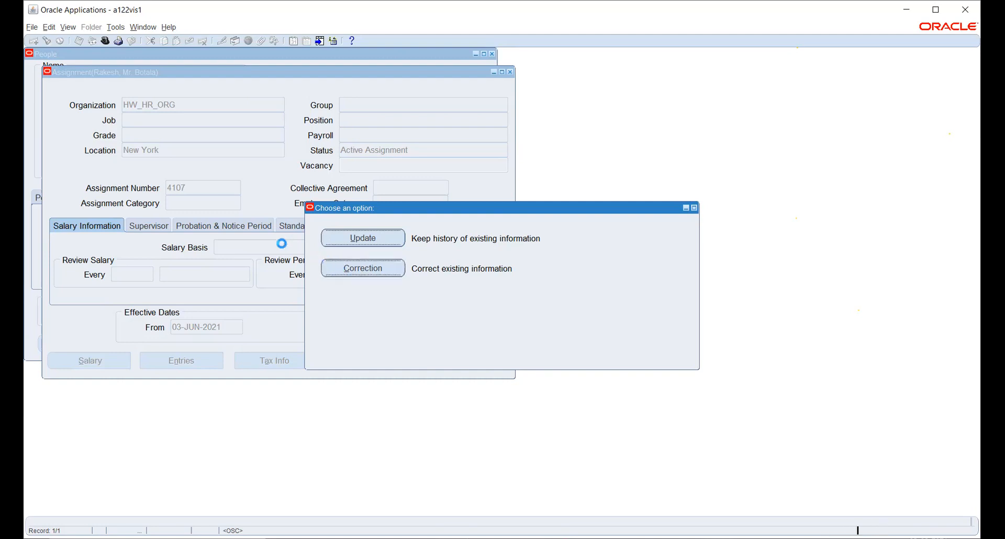
key("Tab")
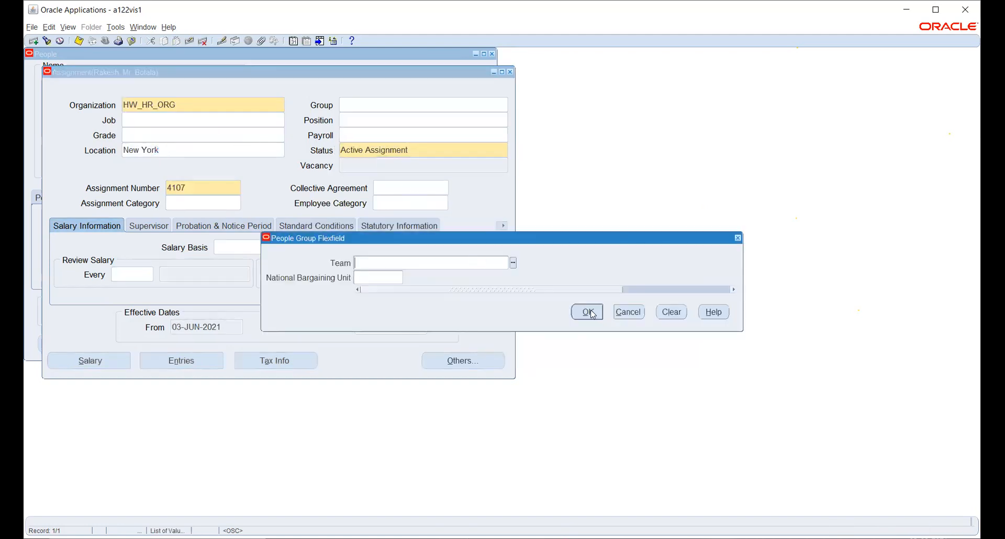
left_click(513, 264)
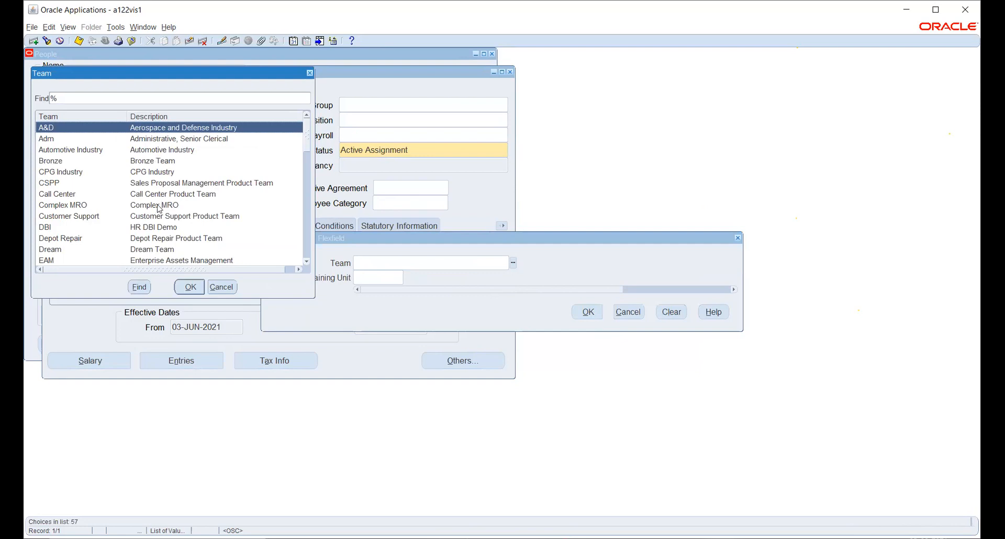
left_click(152, 229)
left_click(190, 286)
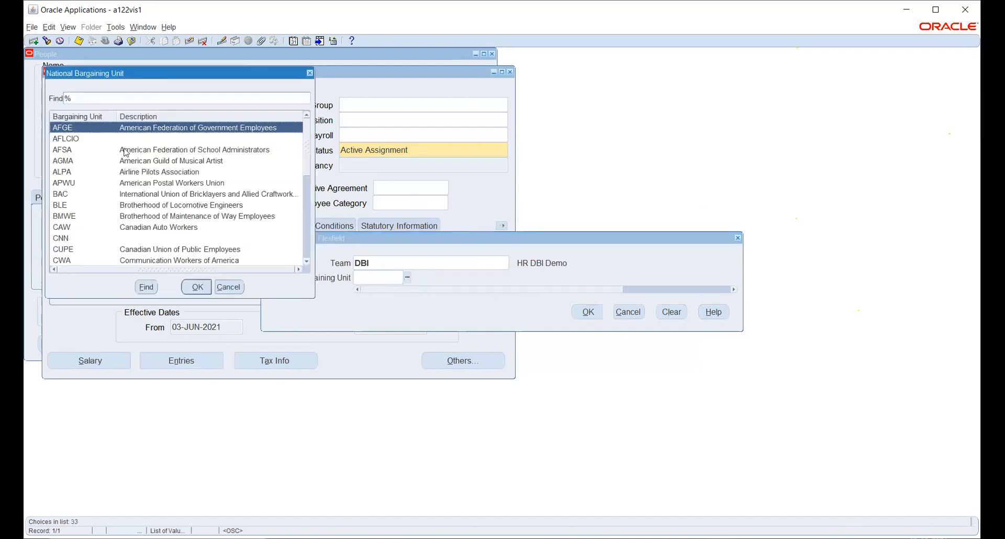
left_click(118, 239)
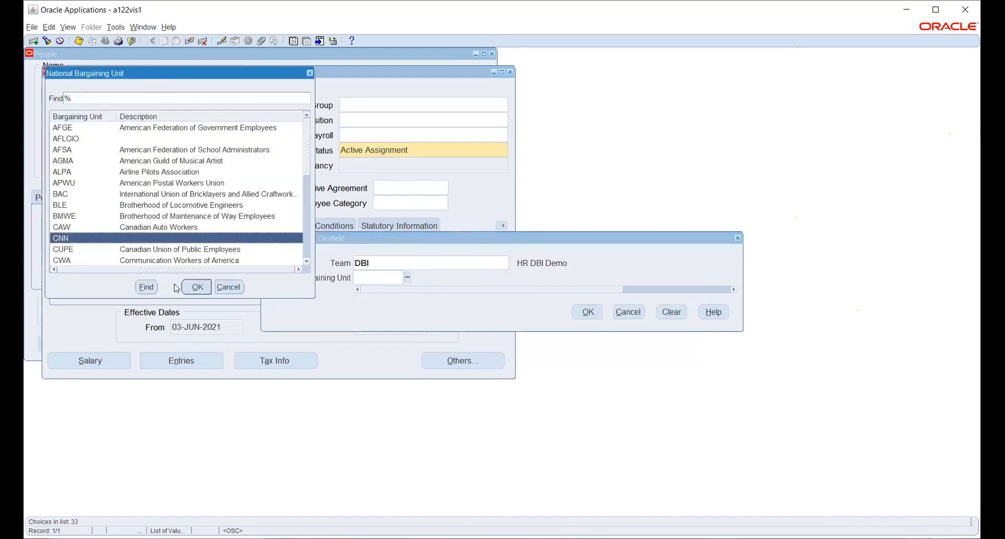
left_click(197, 287)
left_click(584, 311)
left_click(278, 120)
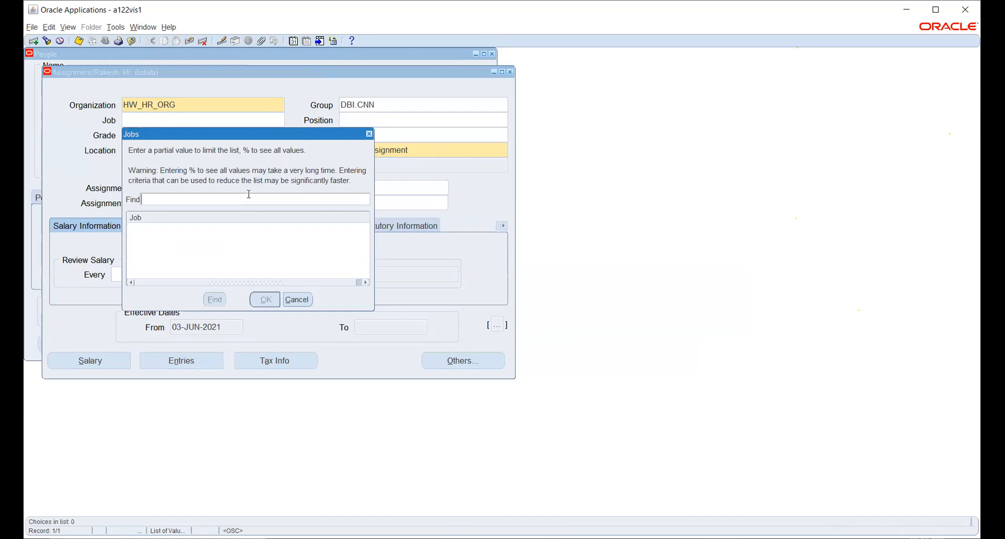
- List all jobs with a % search and close the list without choosing one
type("%")
key("Return")
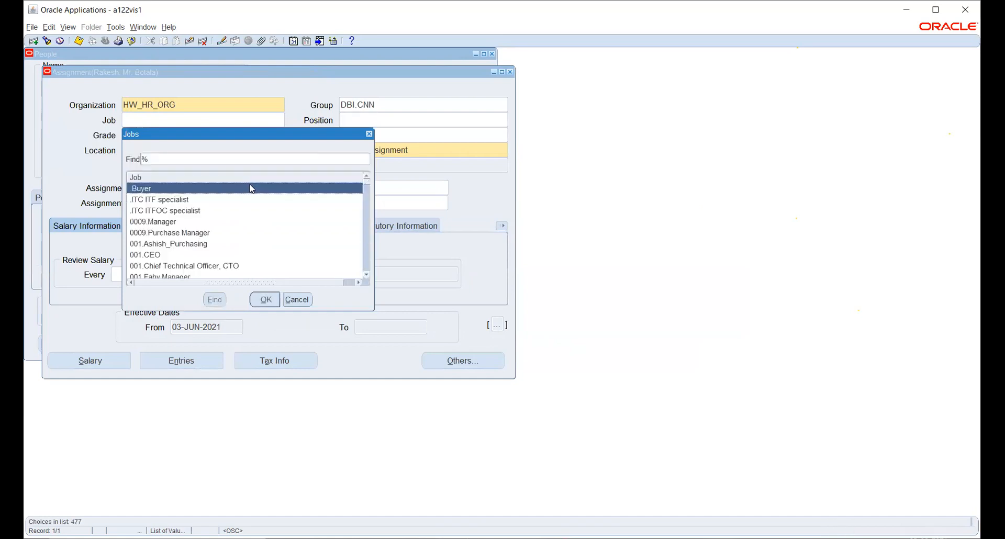
scroll(203, 210, "down", 2)
scroll(203, 211, "down", 2)
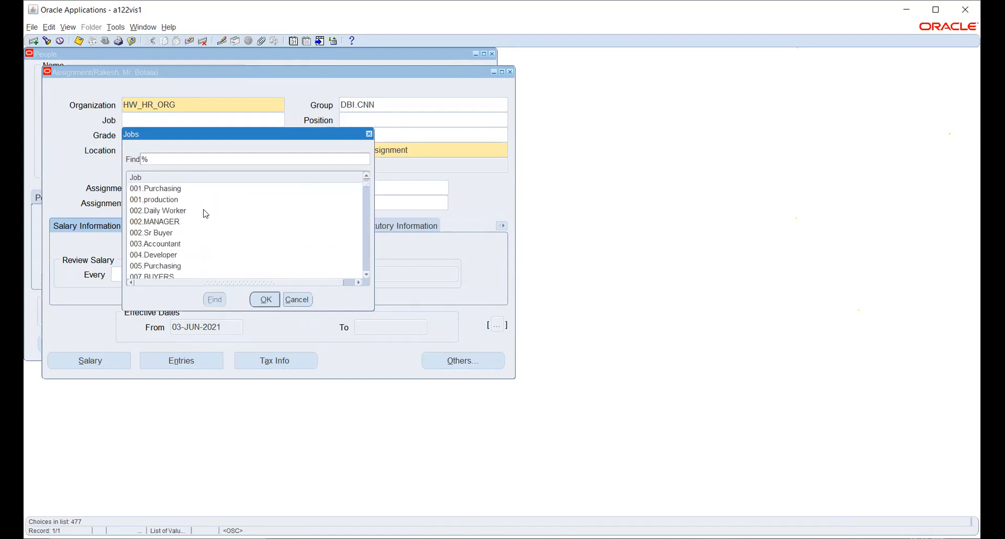
scroll(205, 214, "down", 3)
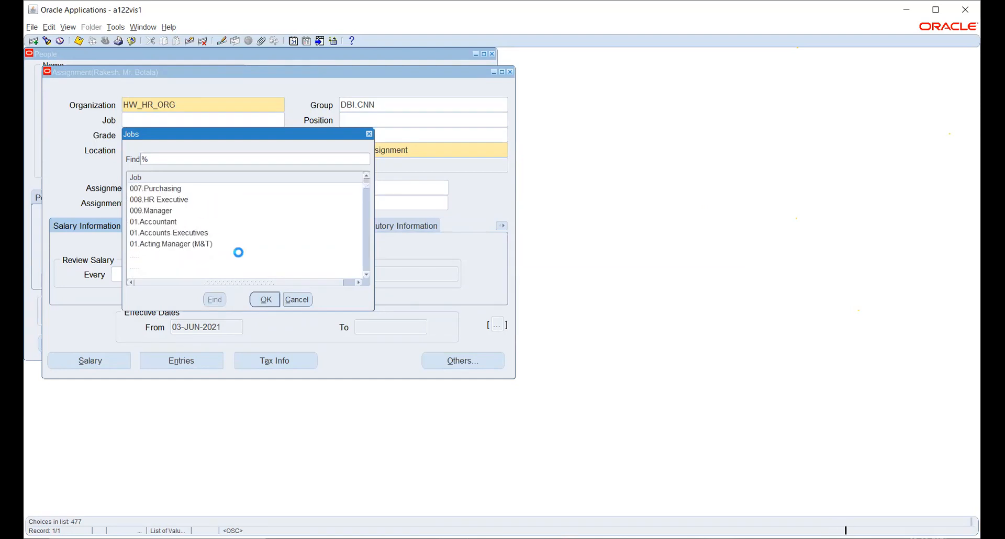
left_click(297, 299)
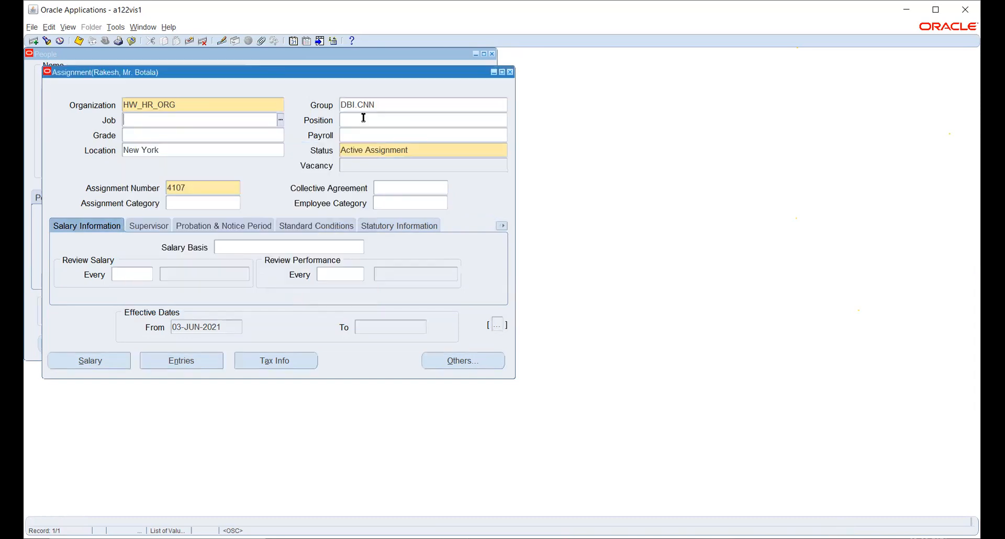
- Clear the DBI and CNN people group values and confirm the empty group
left_click(393, 104)
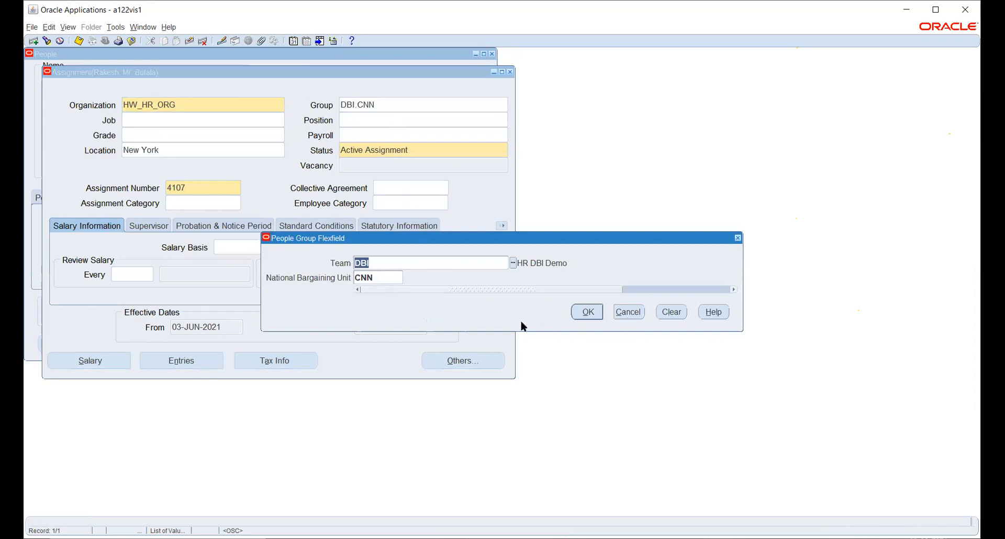
key("Delete")
key("Tab")
key("Delete")
left_click(586, 312)
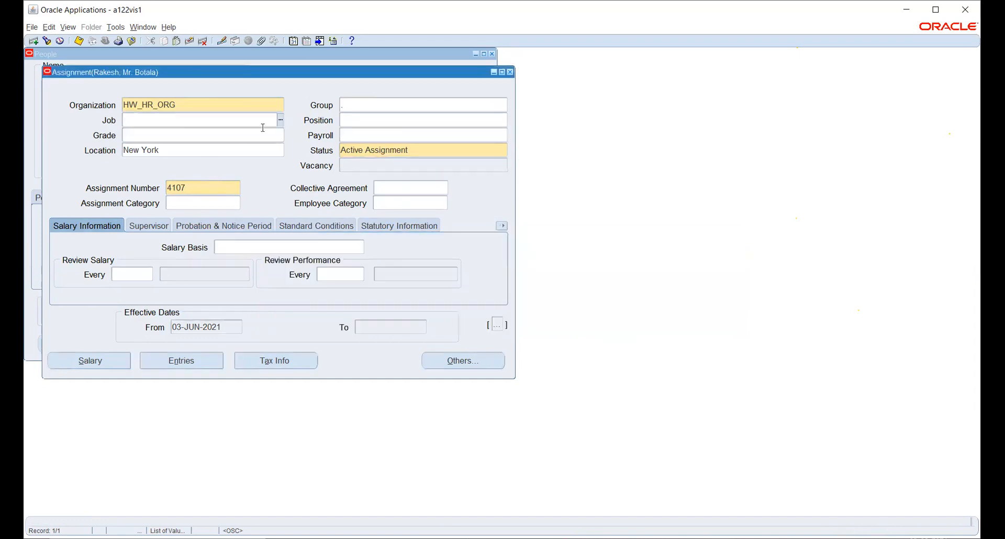
- Filter the Jobs list by Account% and close it, leaving Job empty
left_click(280, 120)
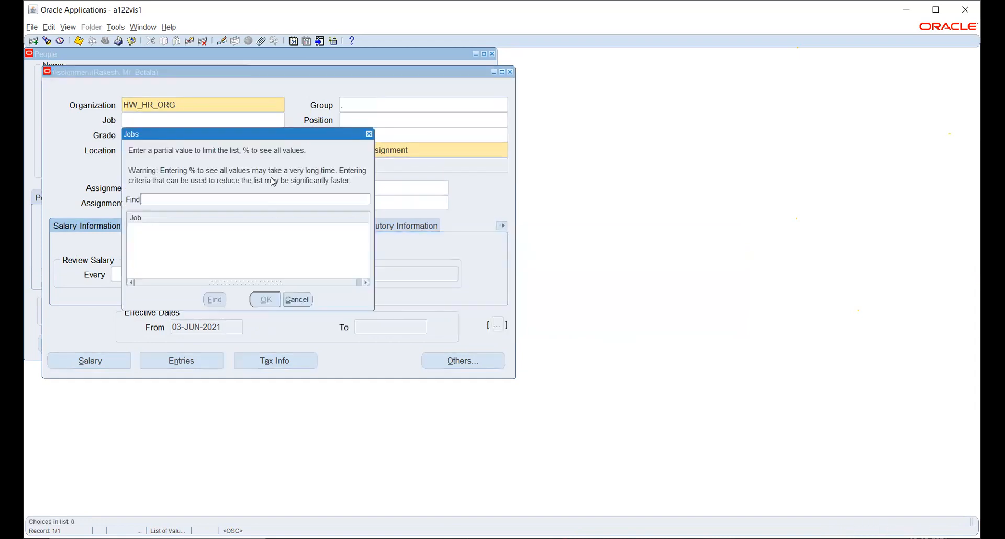
type("%")
key("Return")
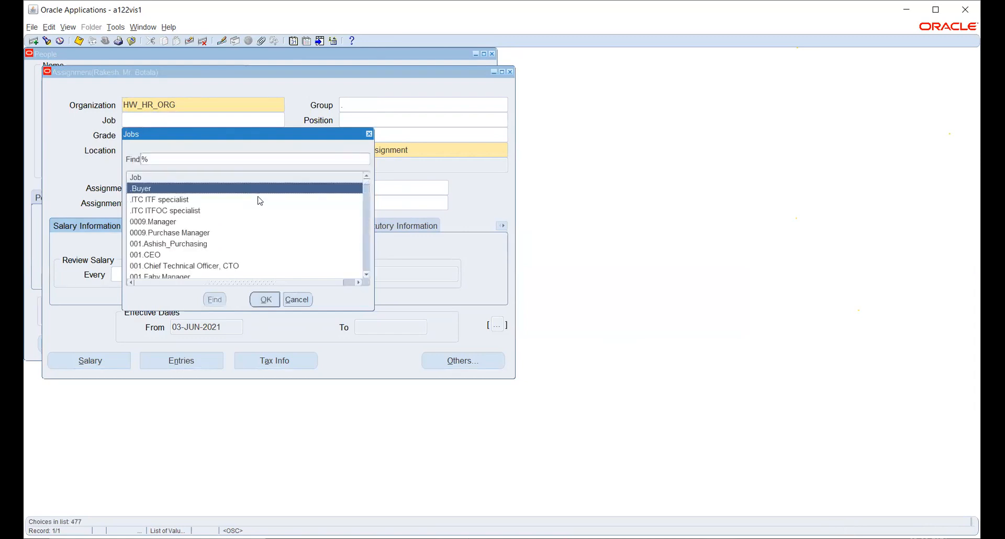
left_click_drag(279, 142, 506, 159)
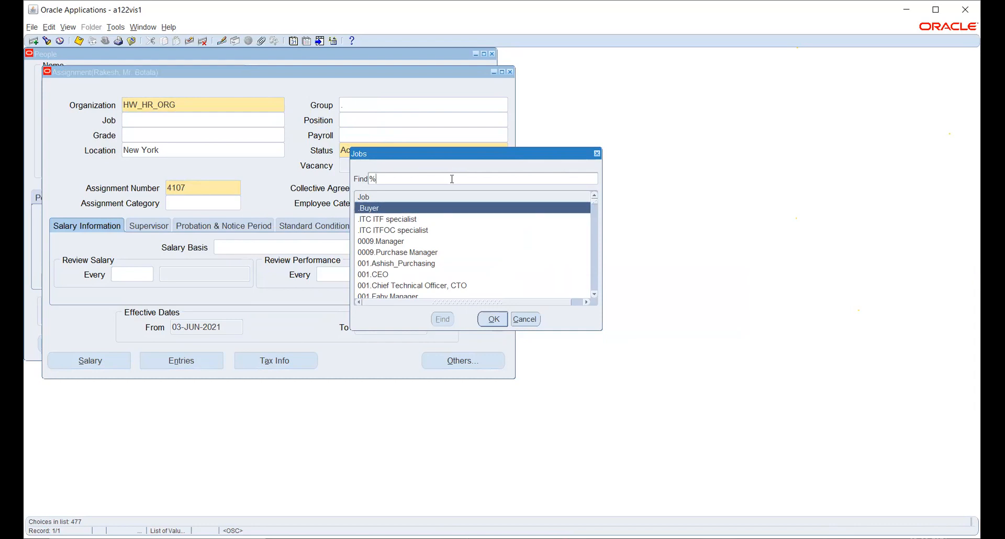
type("Account%")
key("Return")
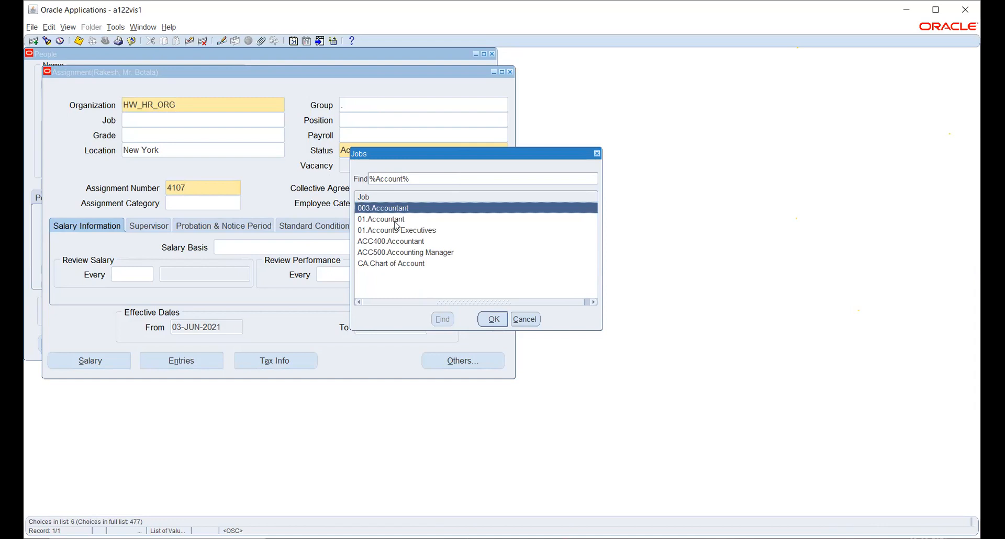
left_click(525, 319)
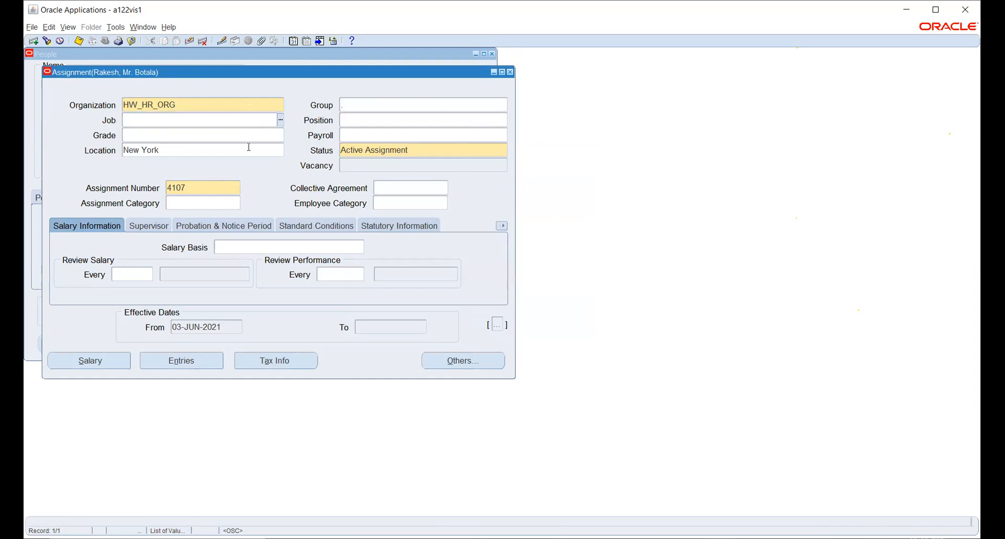
- Replace the assignment location New York with HW_BG_LOC from the locations list
left_click(229, 151)
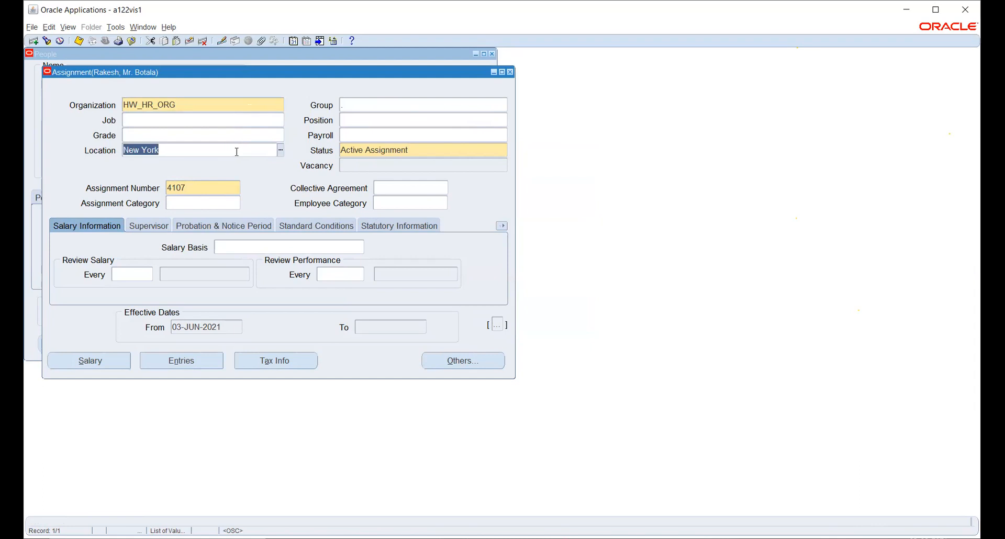
left_click(281, 152)
type("%")
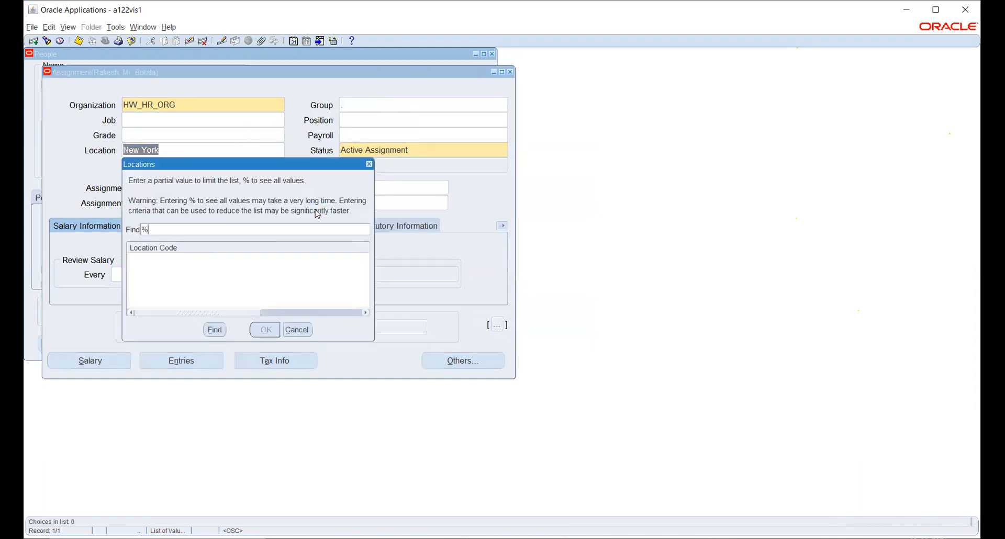
key("Return")
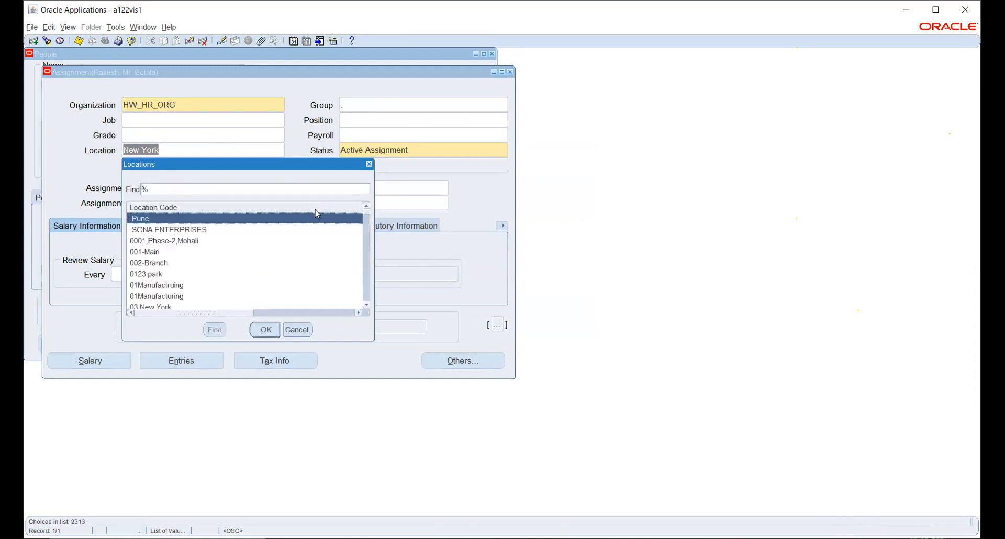
type("h")
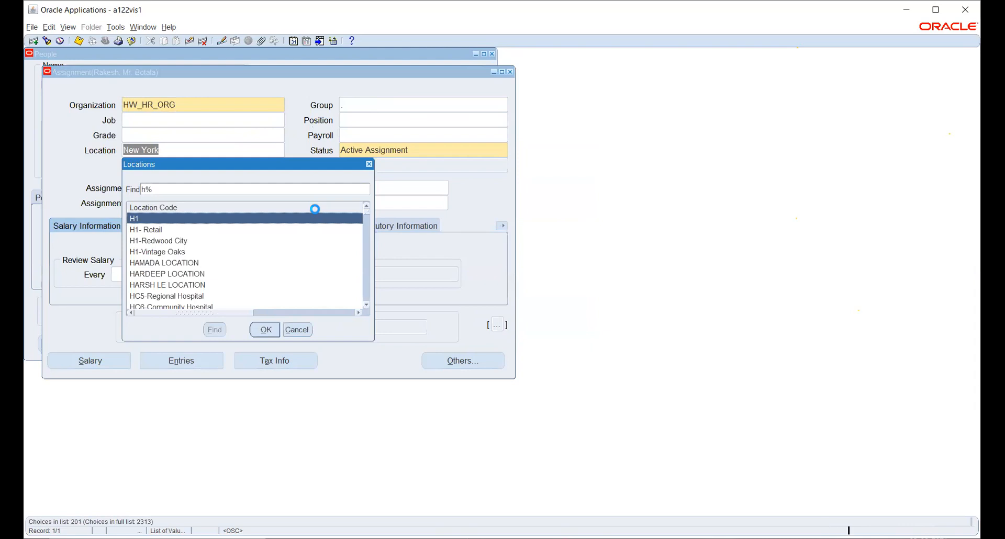
type("w")
key("Down")
key("Down")
key("Down")
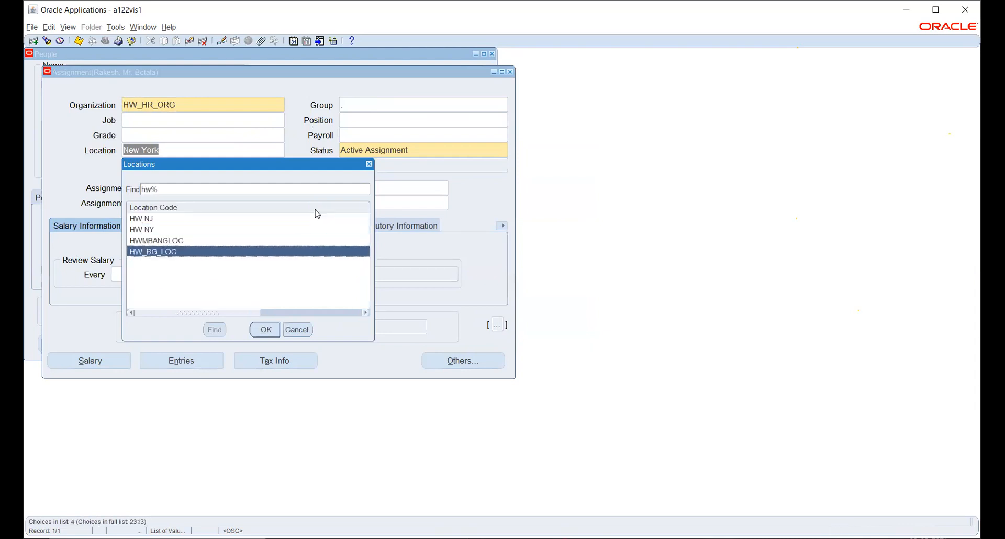
key("Return")
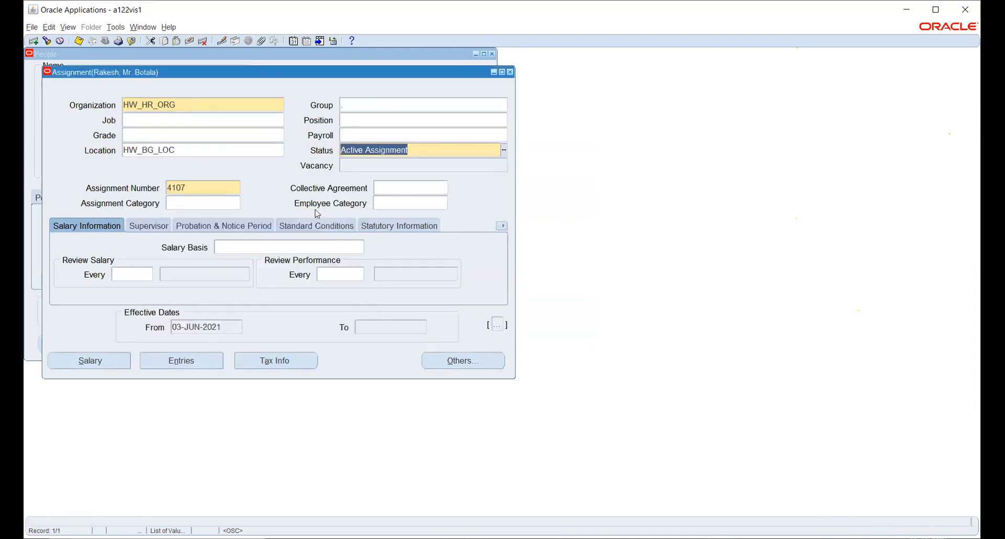
left_click(262, 115)
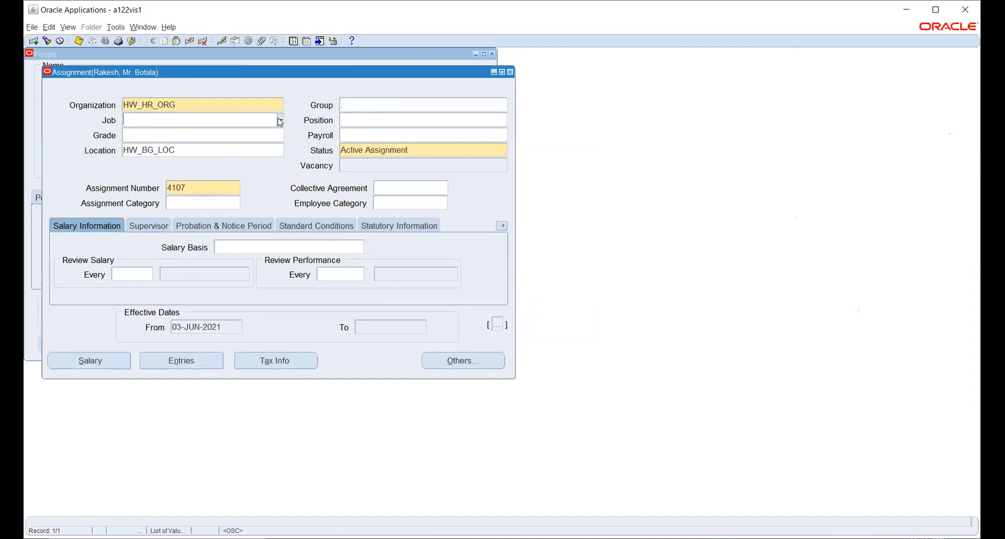
- Search the Jobs list for %acc% and close it without selecting a job
left_click(278, 118)
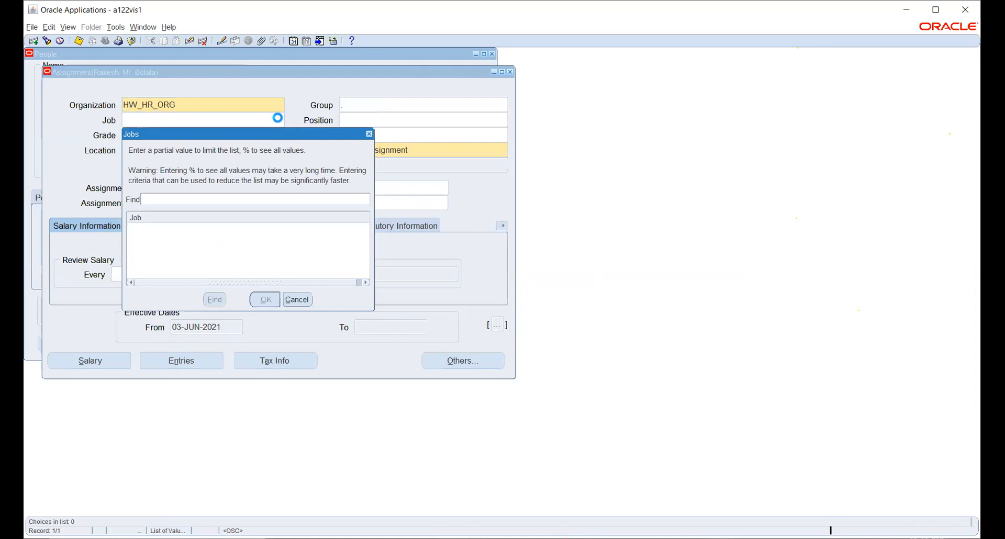
type("%")
key("Return")
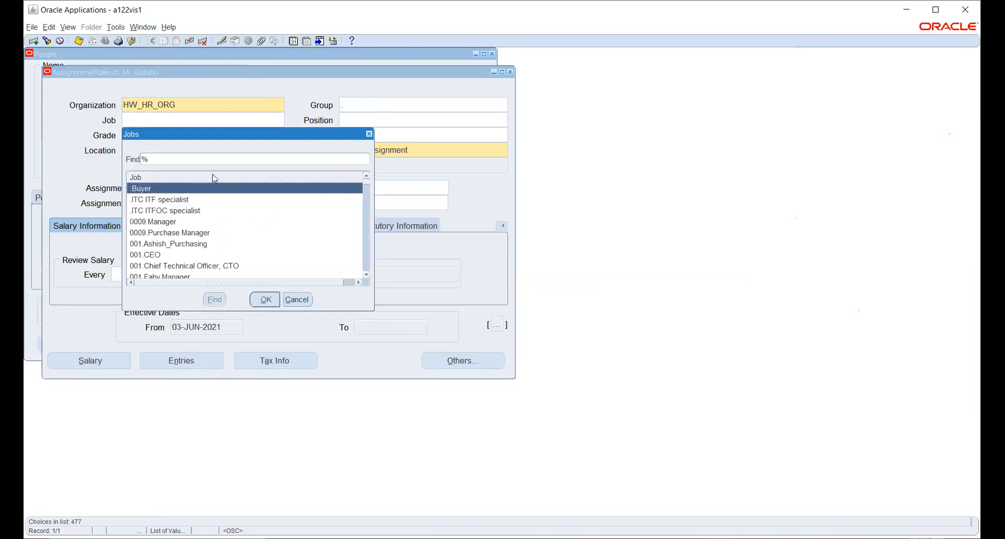
left_click(208, 162)
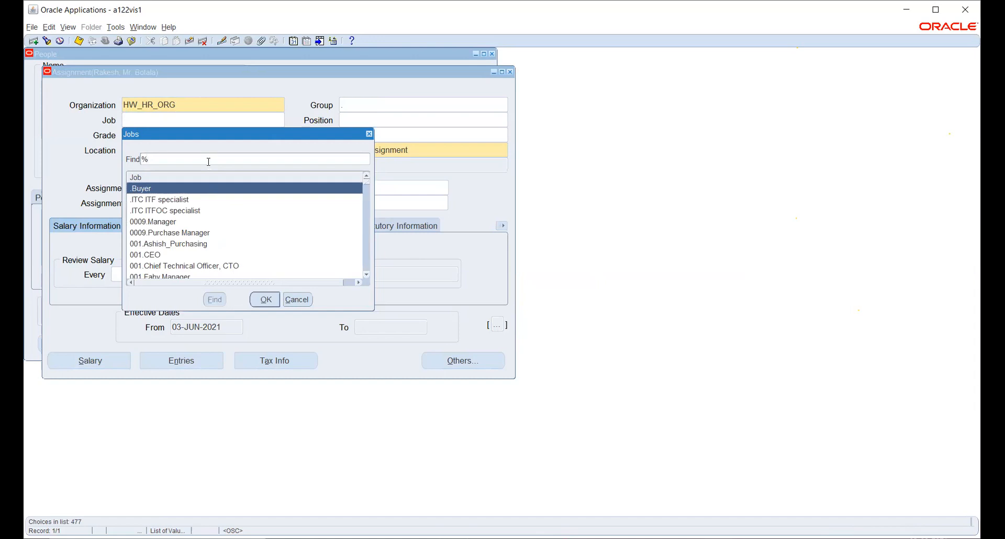
type("acc%")
key("Return")
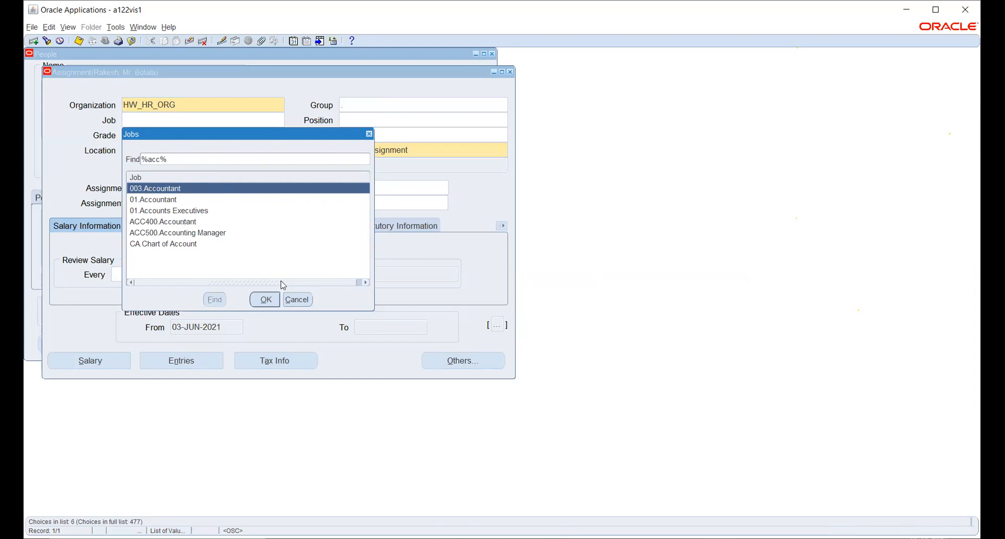
left_click(298, 299)
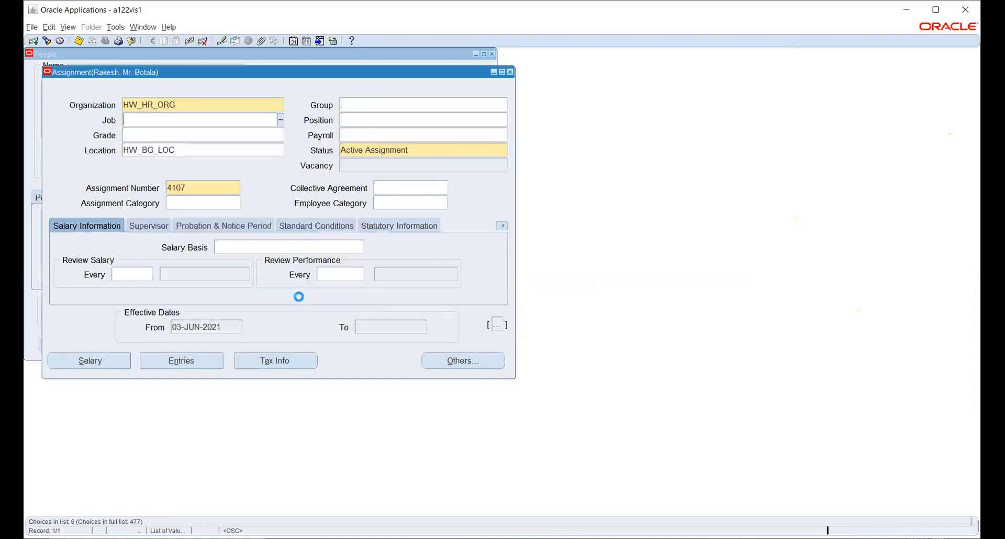
- Close the assignment without saving its changes, then close the person record
left_click(510, 72)
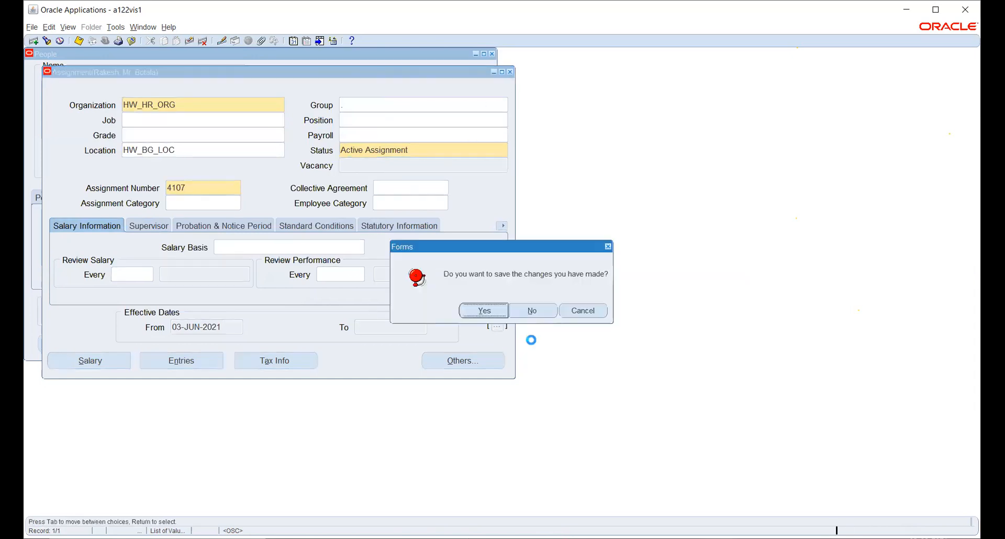
left_click(534, 310)
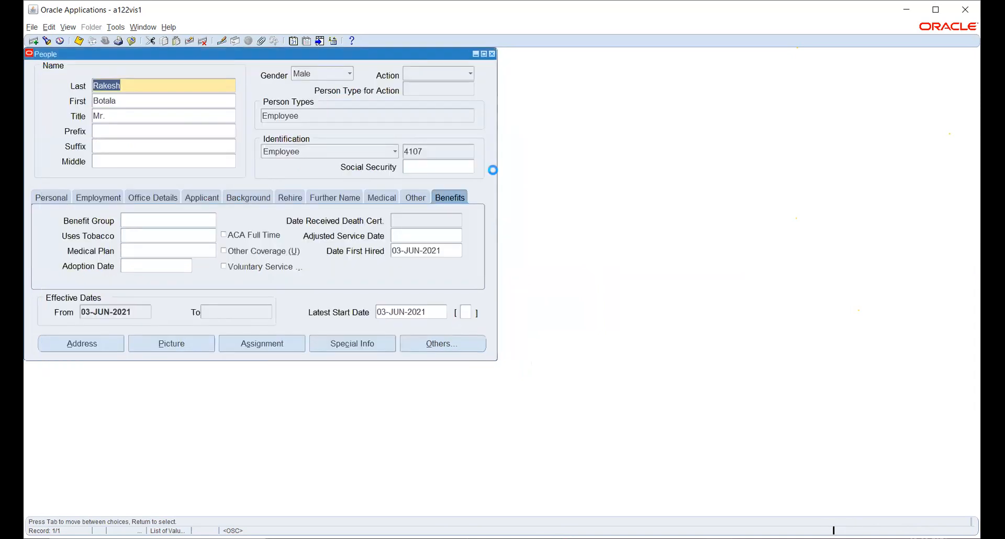
left_click(493, 55)
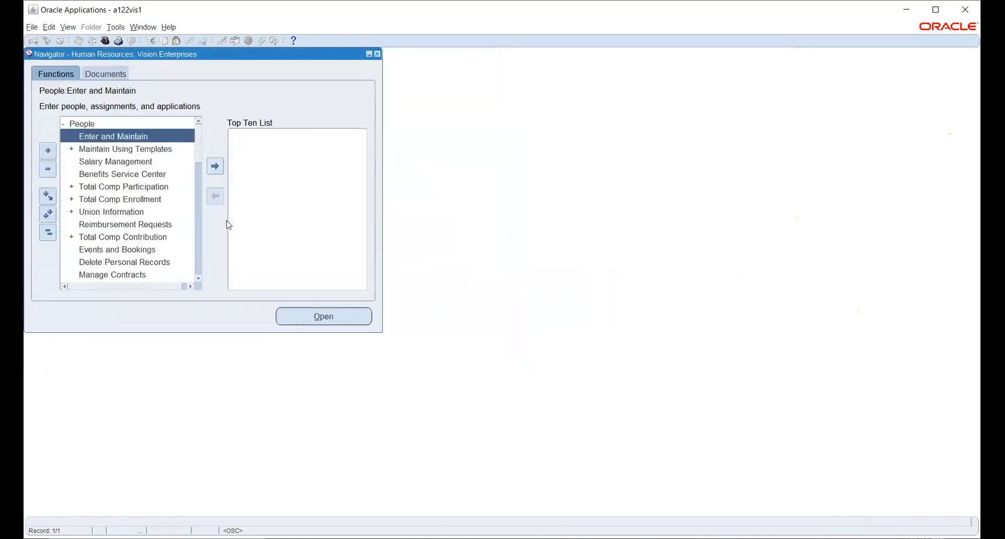
- Open Work Structures > Job > Description from the Navigator
scroll(199, 281, "down", 3)
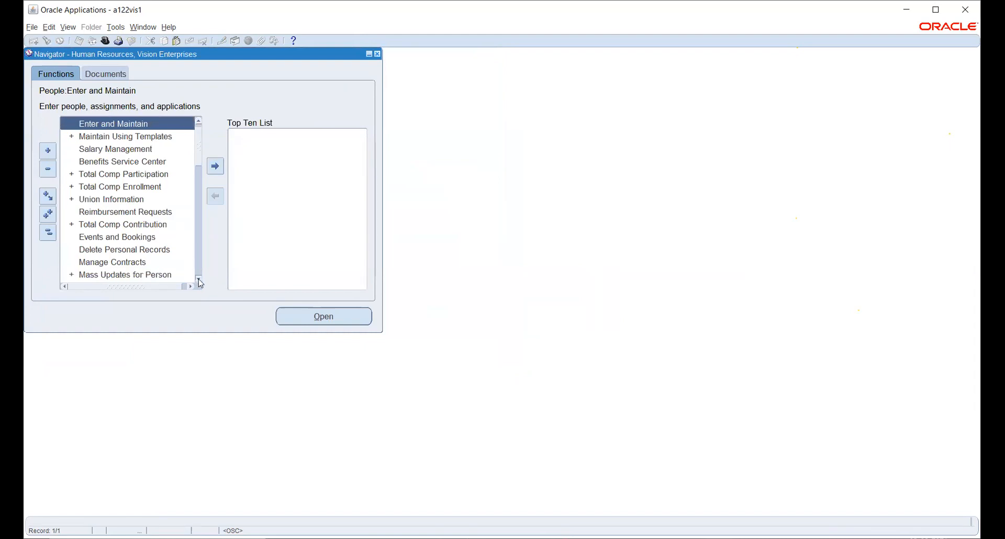
scroll(199, 281, "down", 4)
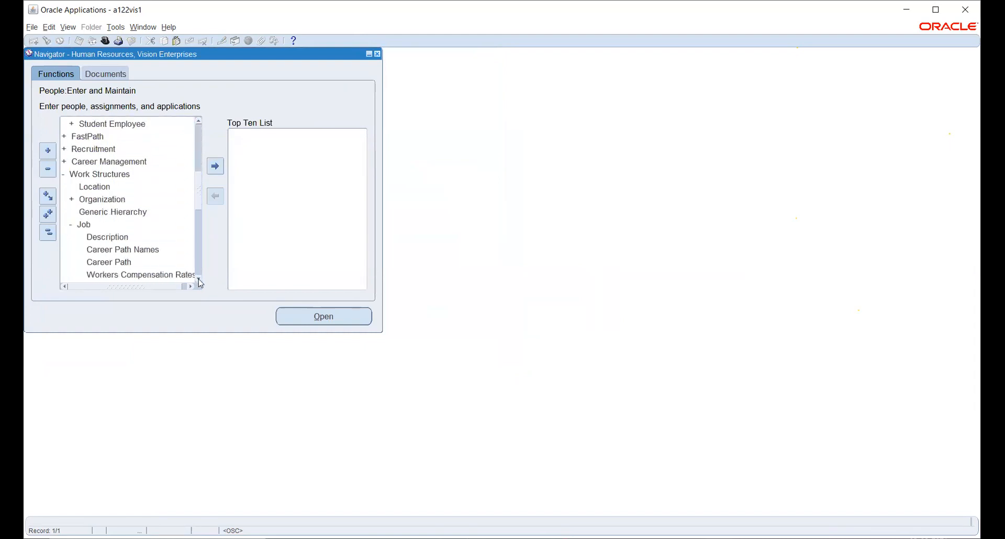
scroll(199, 282, "down", 3)
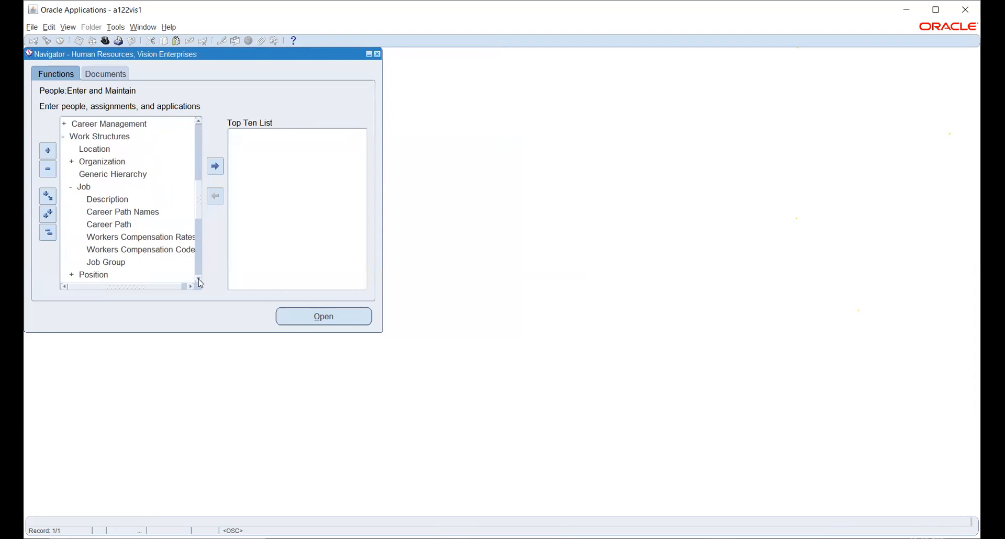
double_click(125, 199)
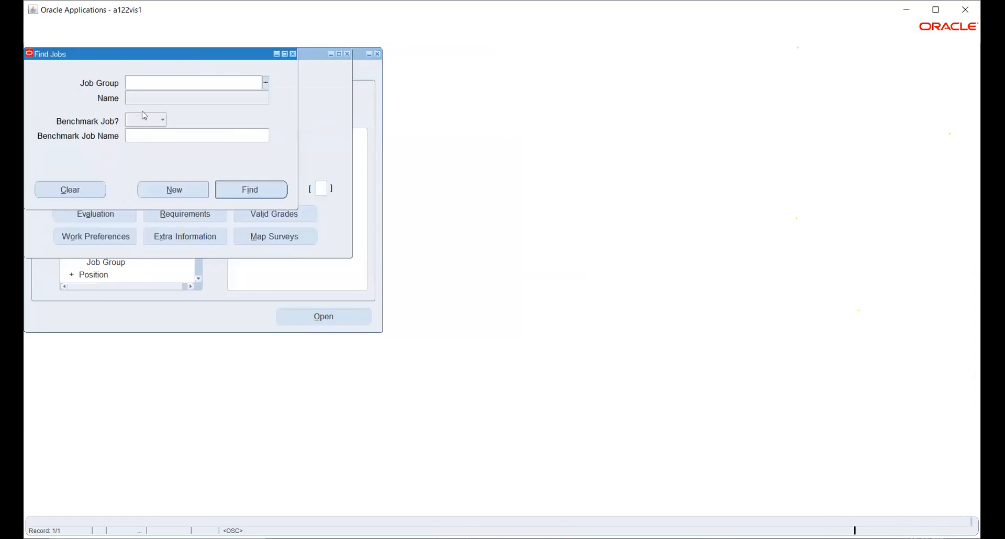
- Set the Find Jobs job group to HW_JOB
left_click(266, 83)
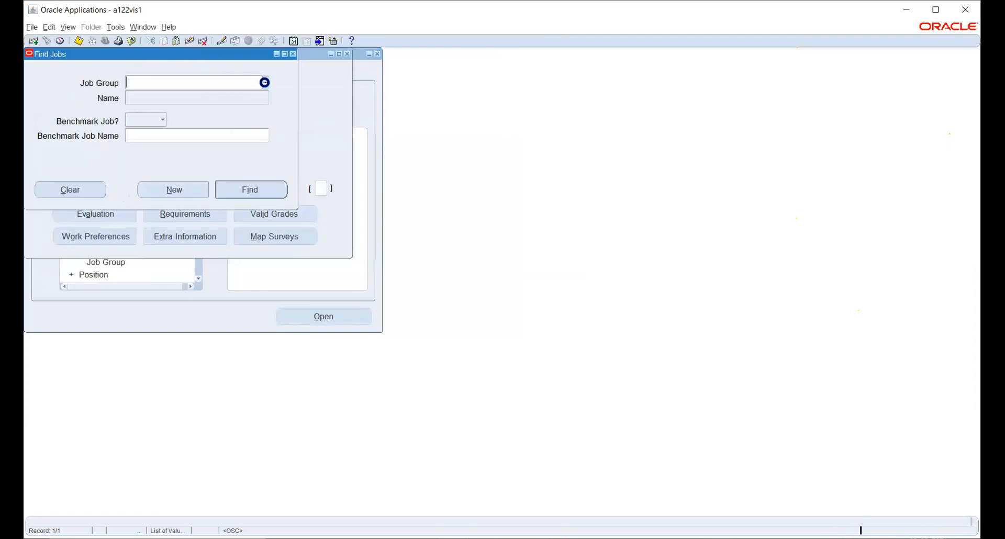
type("h")
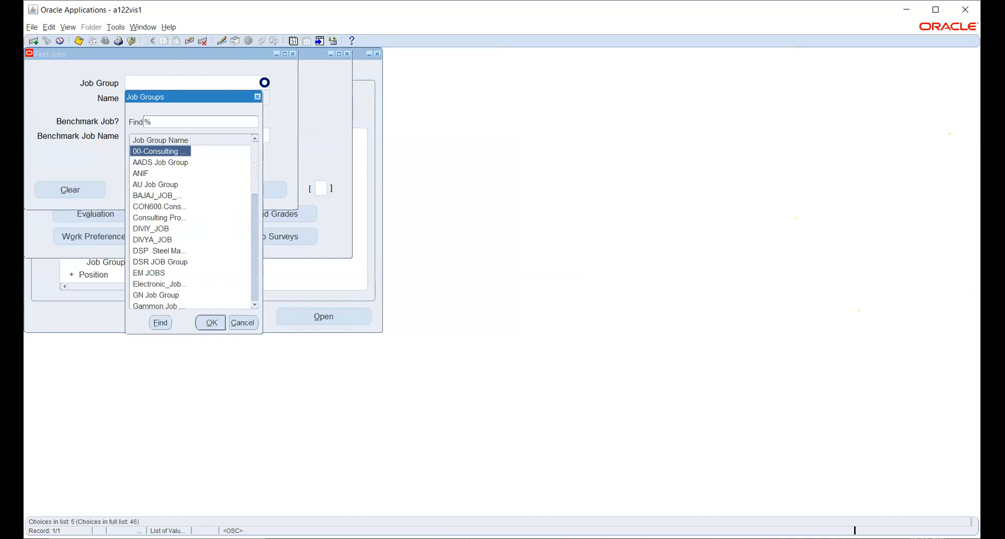
key("Down")
key("Down")
key("Down")
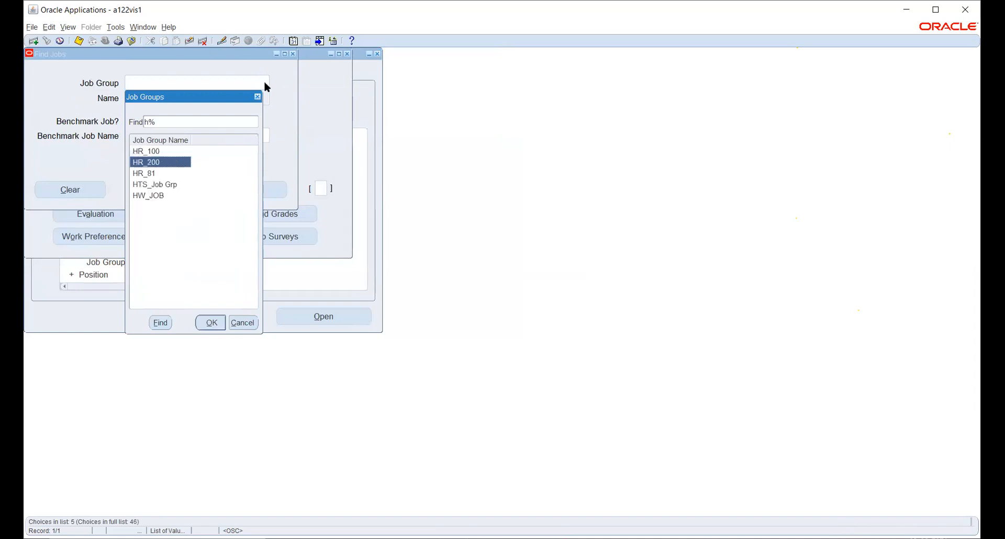
key("Down")
key("Return")
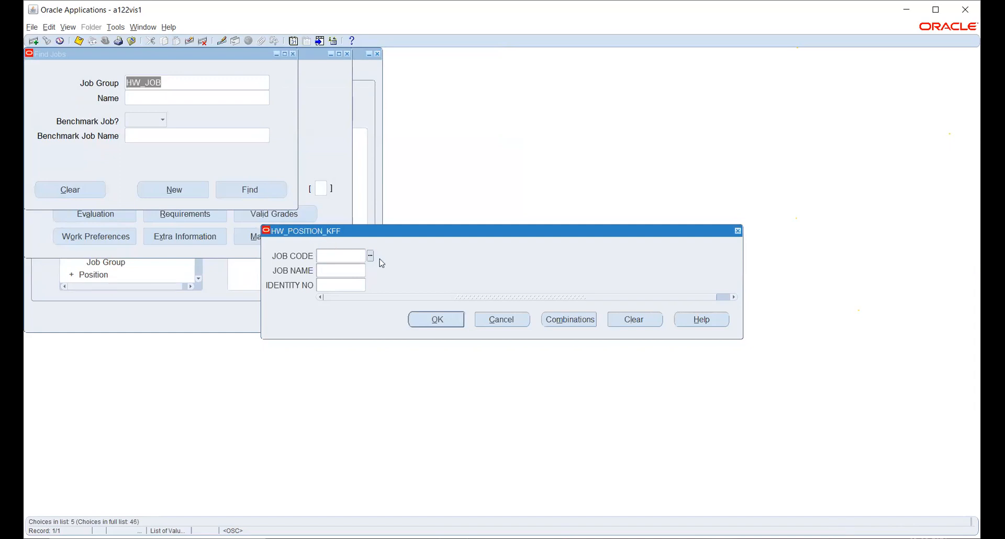
- Find job 192390.9012.648378 (Accountant) and review its name segments without changes
left_click(370, 257)
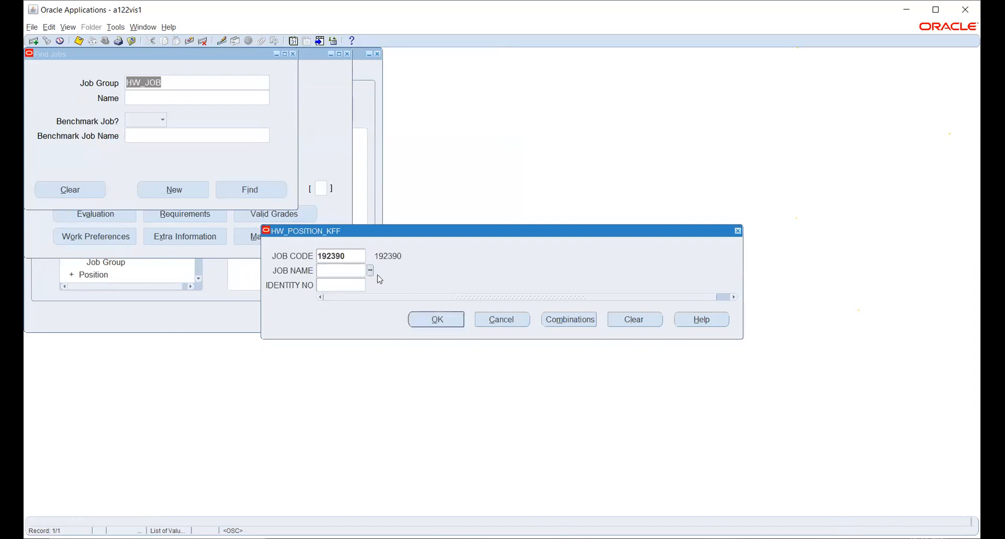
left_click(370, 271)
left_click(371, 285)
left_click(434, 321)
left_click(260, 189)
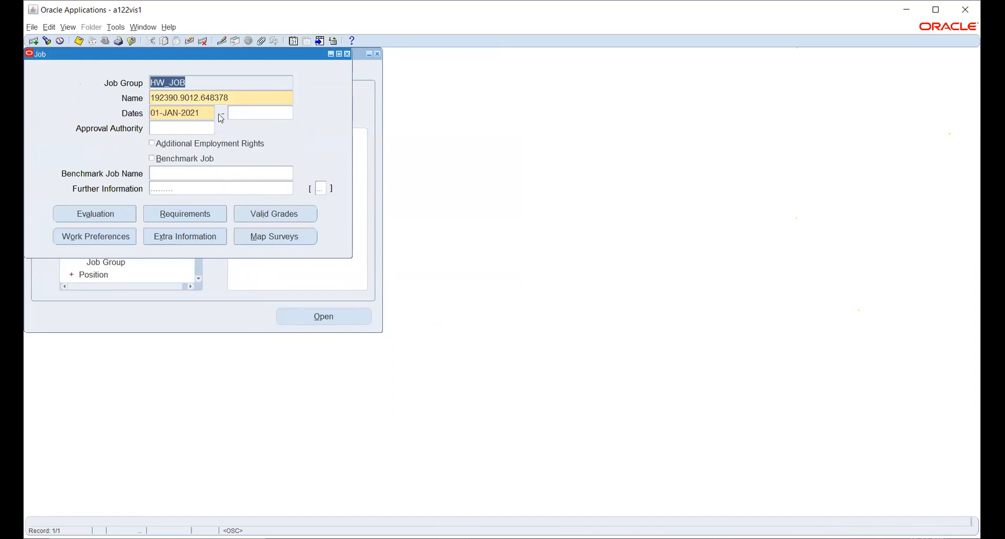
left_click(258, 97)
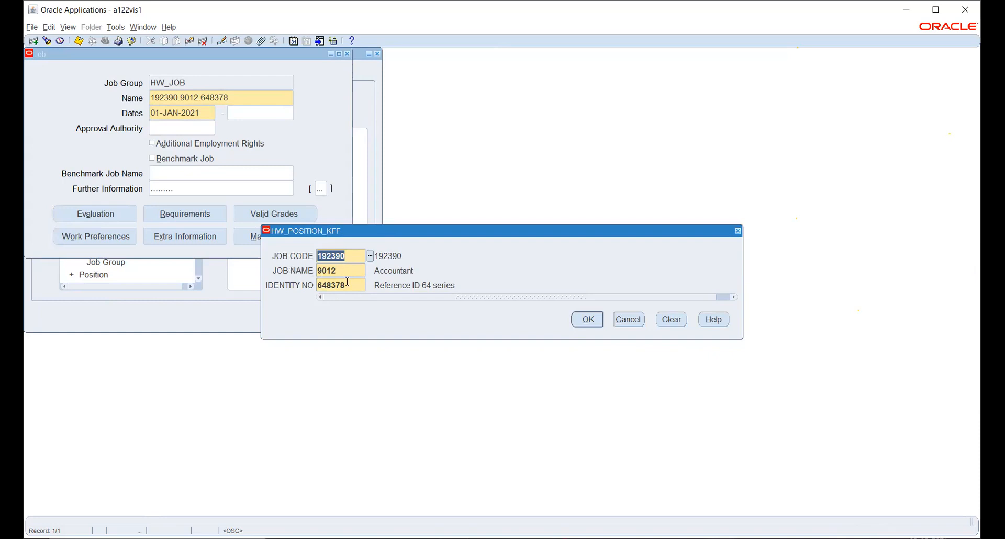
left_click(587, 319)
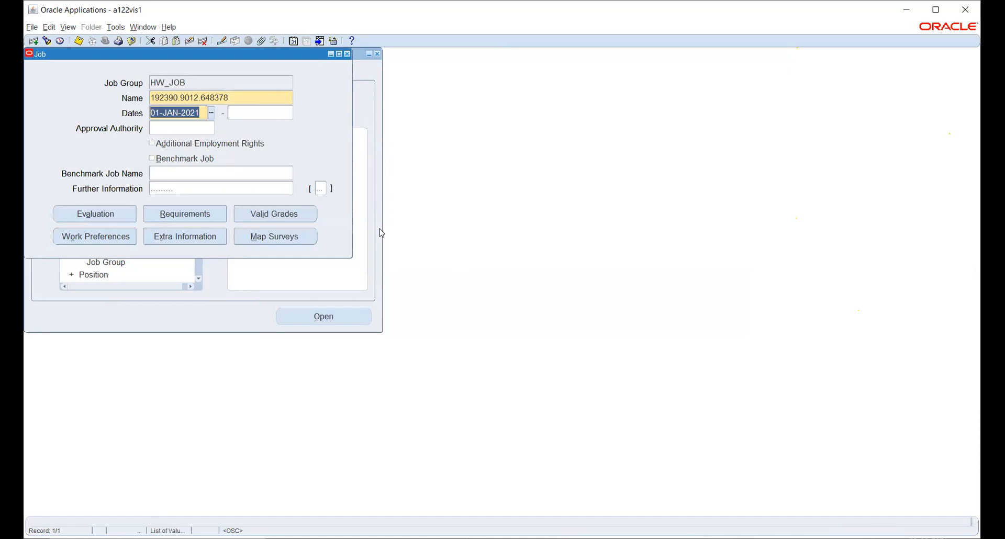
- Cancel the job's Further Information, save with no changes, and close the Job form
left_click(229, 189)
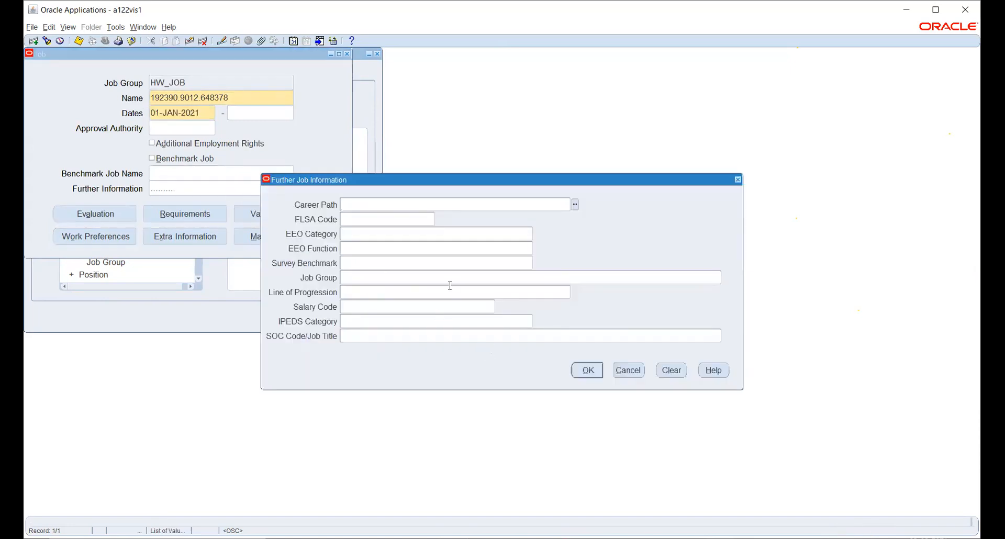
left_click(585, 368)
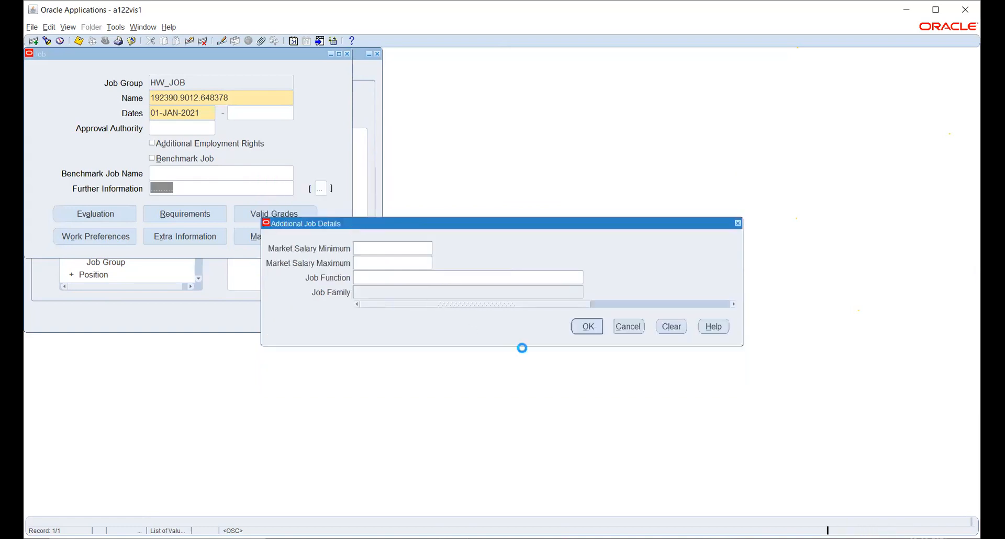
left_click(627, 324)
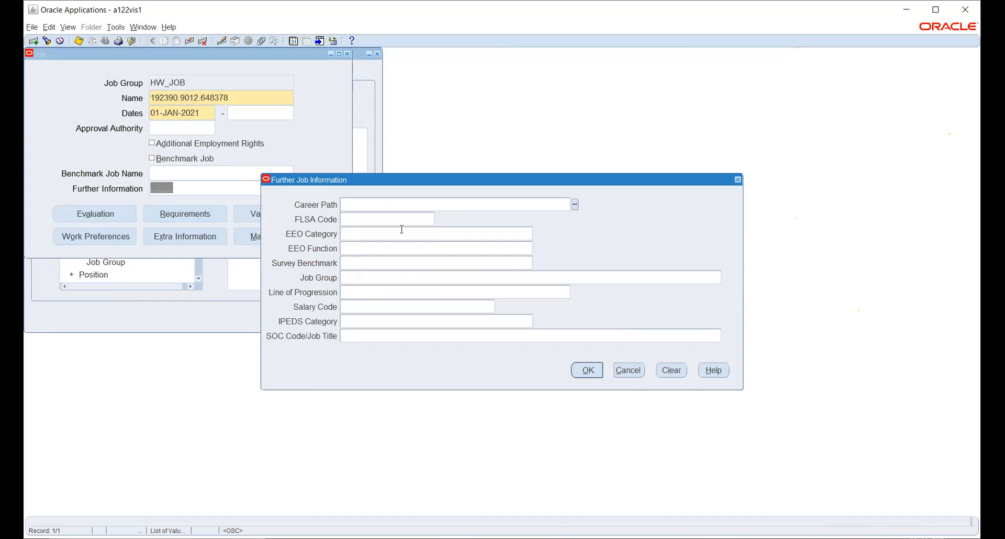
left_click(627, 370)
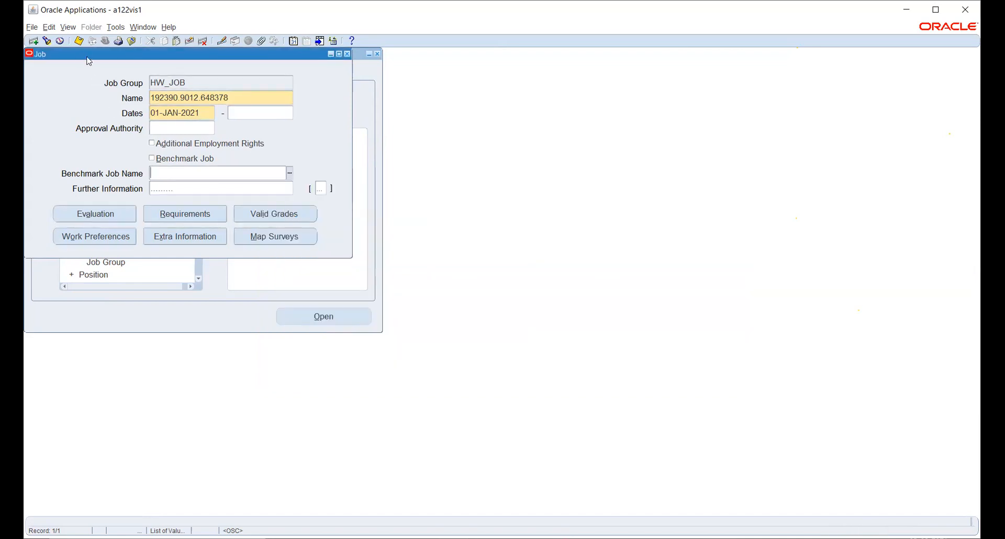
left_click(79, 42)
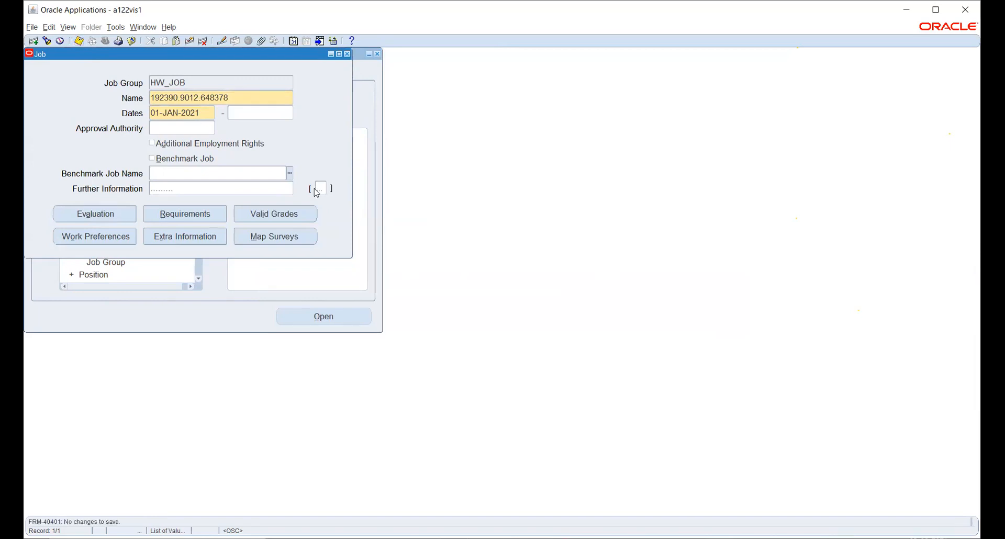
left_click(347, 54)
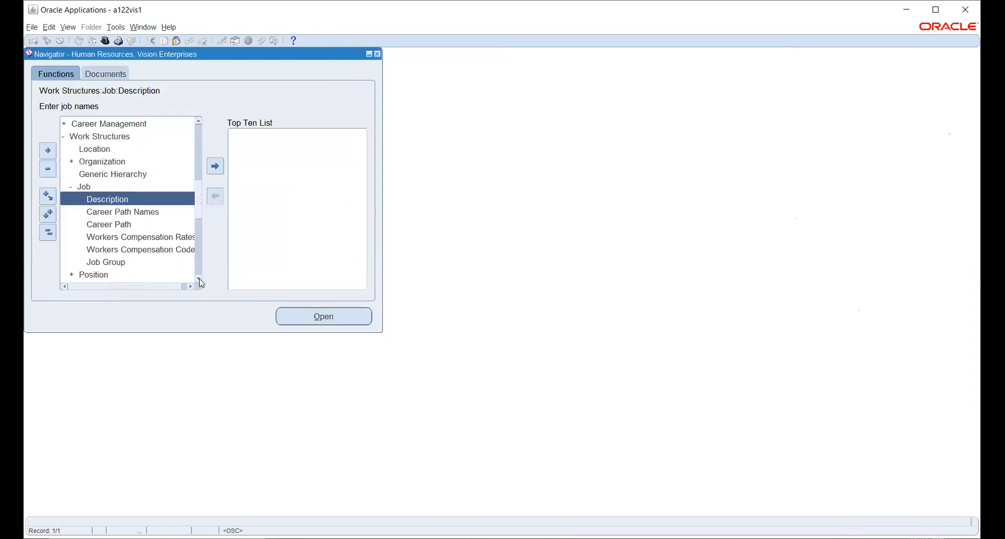
scroll(200, 281, "down", 2)
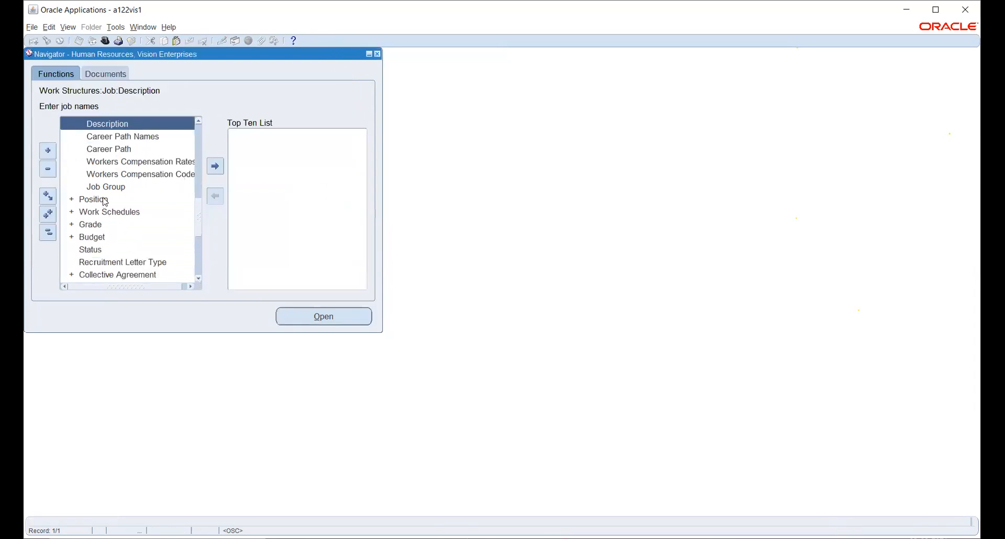
- Open Position > Description and start a new position instead of searching
double_click(94, 200)
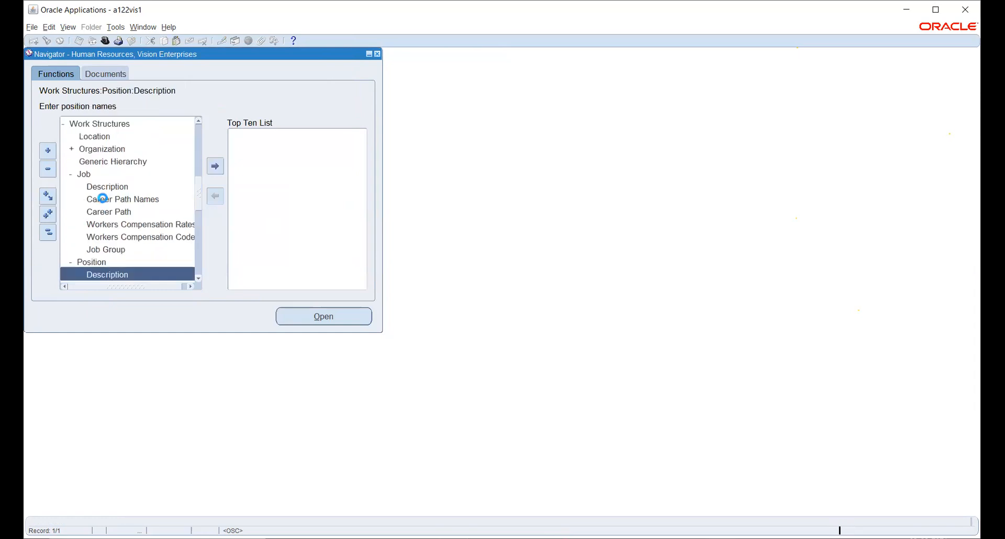
left_click(332, 319)
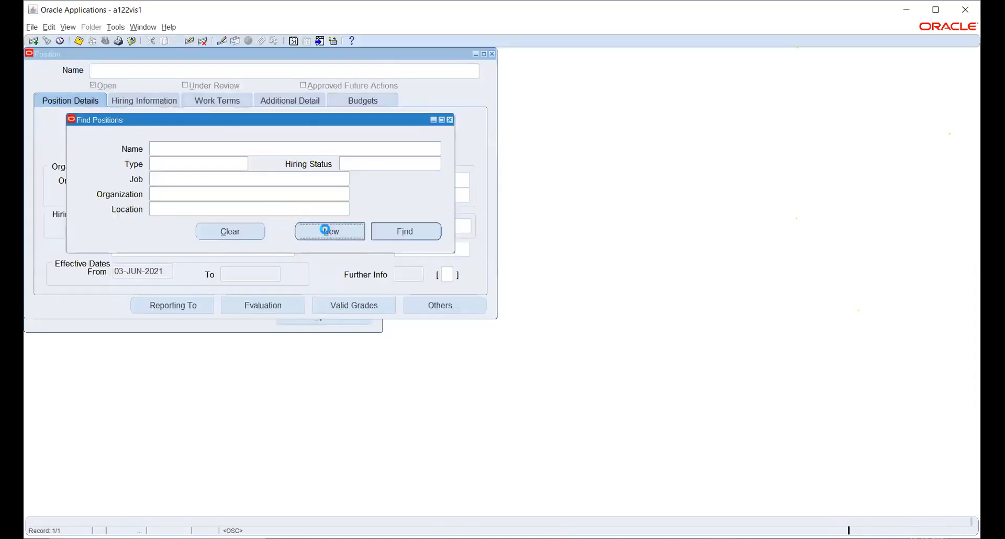
left_click(329, 231)
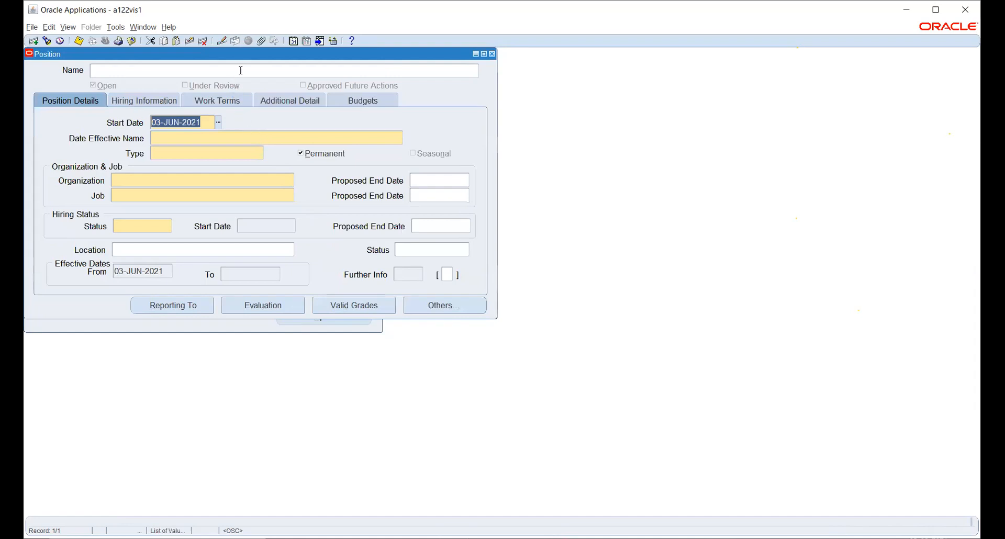
- Change the form's effective date to 01-JAN-2021
left_click(294, 43)
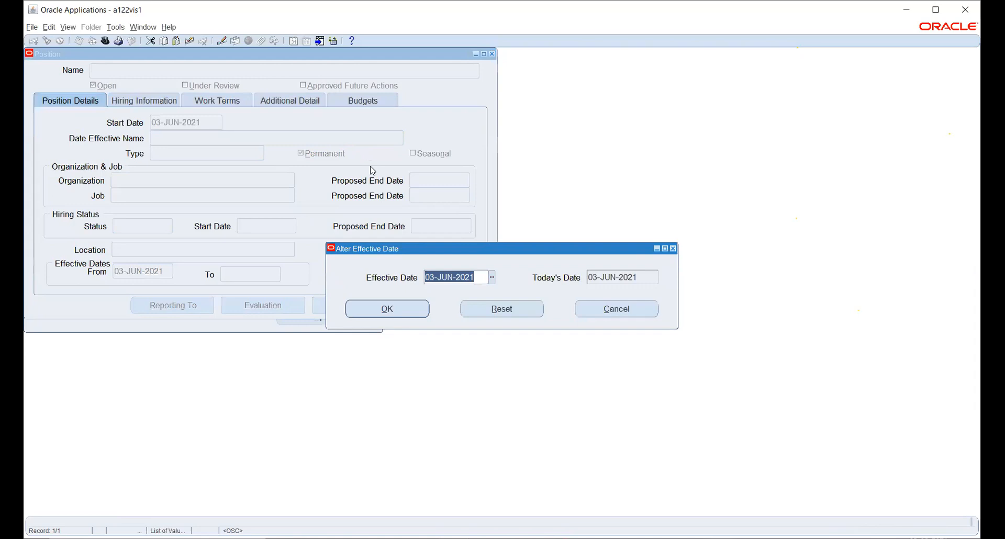
type("1-JAN-")
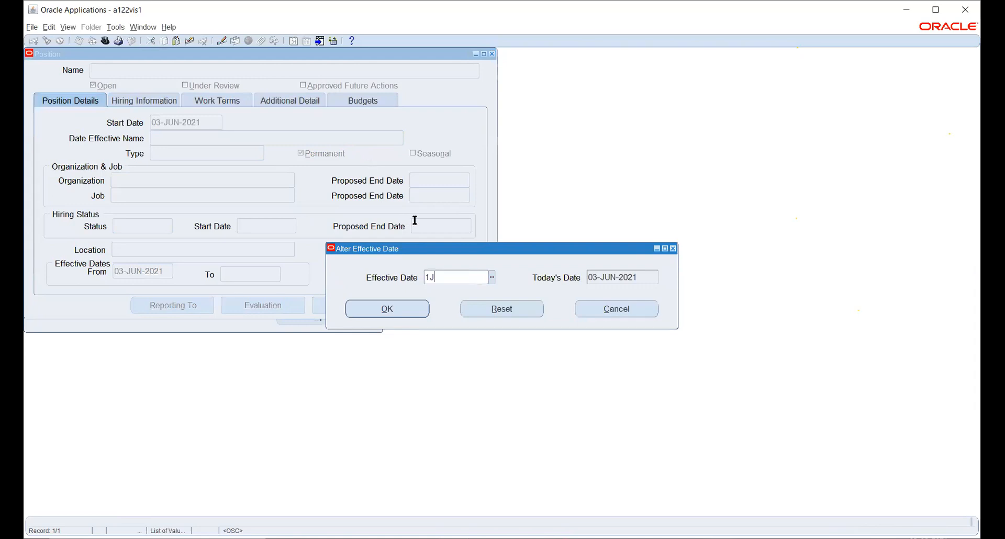
type("2021")
key("Tab")
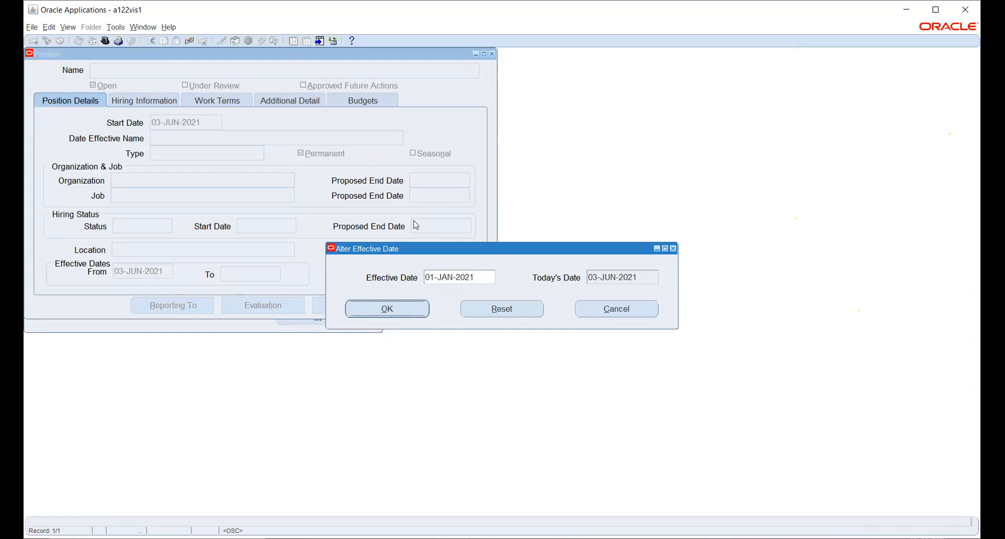
key("Return")
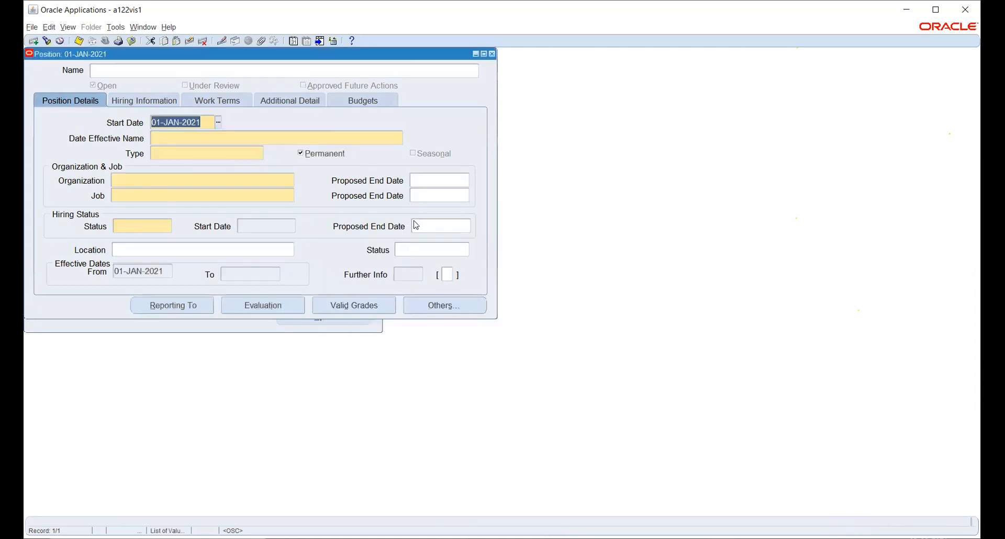
- Enter position number 1 and name 1 in the Position flexfield
left_click(273, 69)
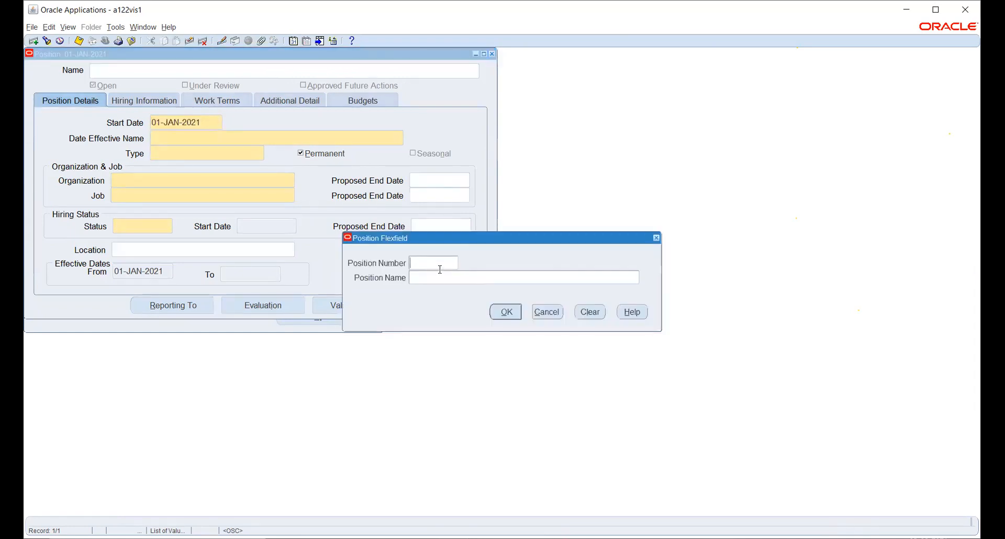
left_click(549, 313)
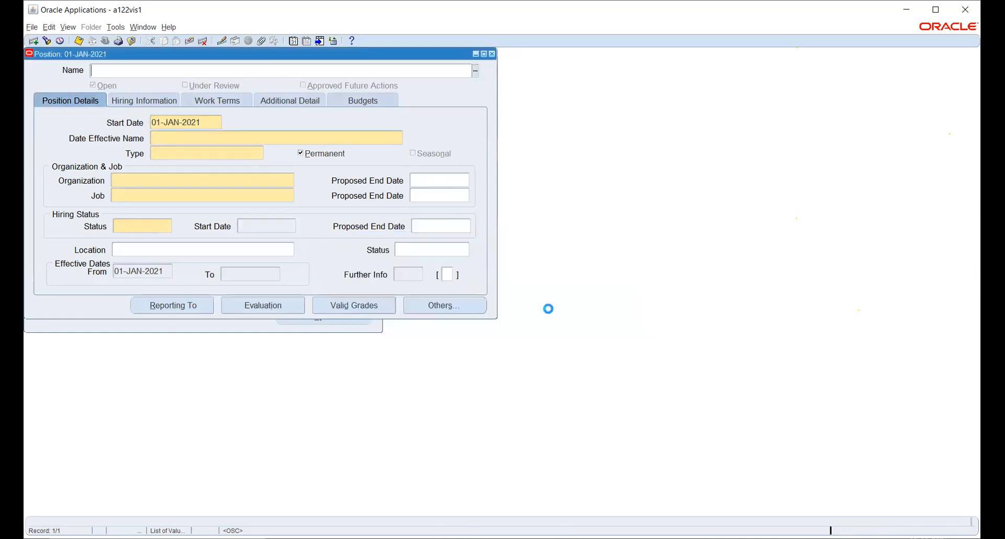
left_click(247, 138)
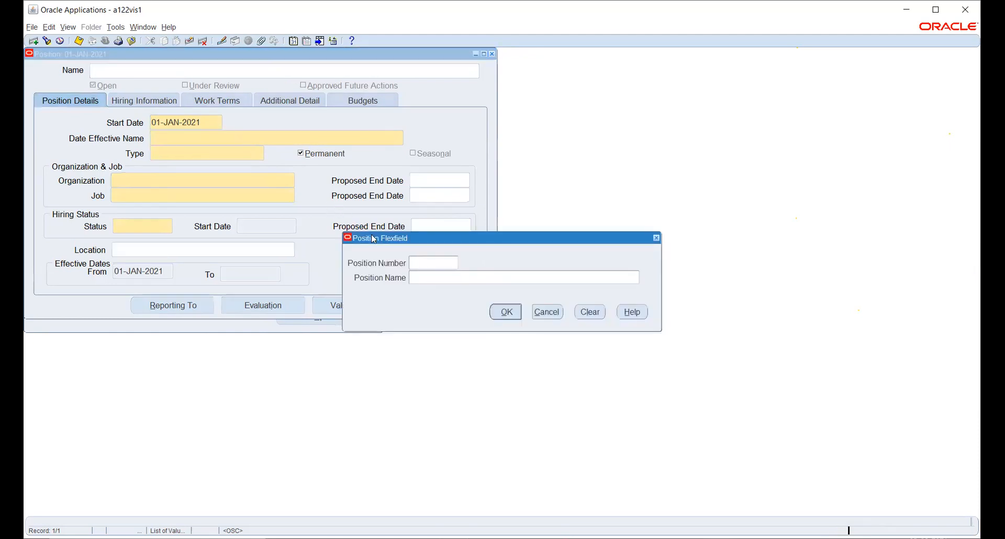
type("11")
key("Tab")
left_click(505, 313)
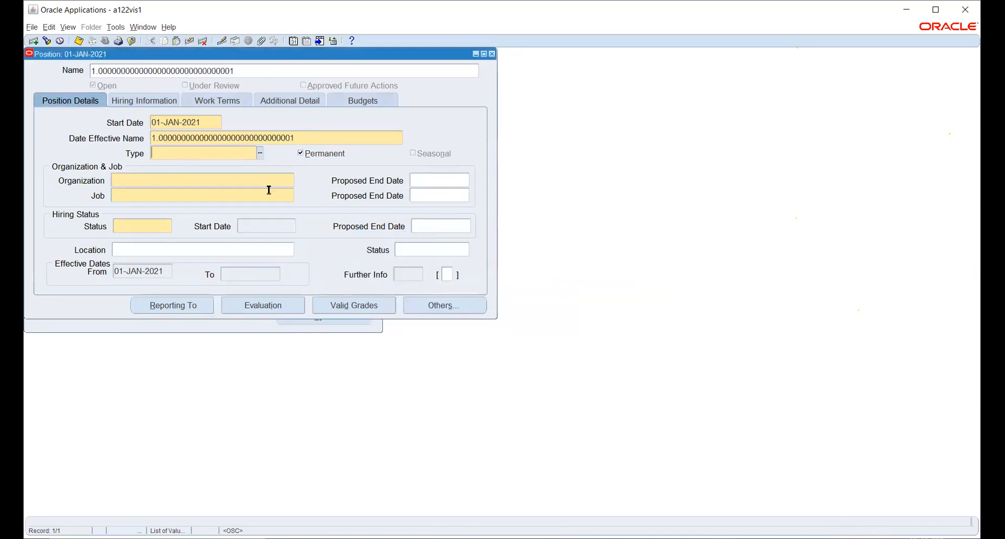
- Set the position type to None and the organization to HW_HR_ORG
left_click(261, 153)
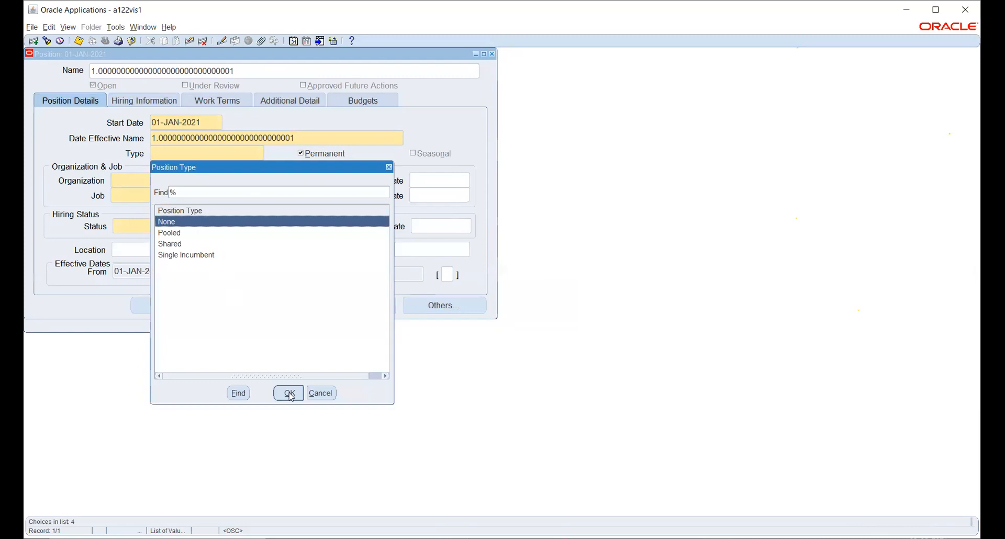
left_click(289, 394)
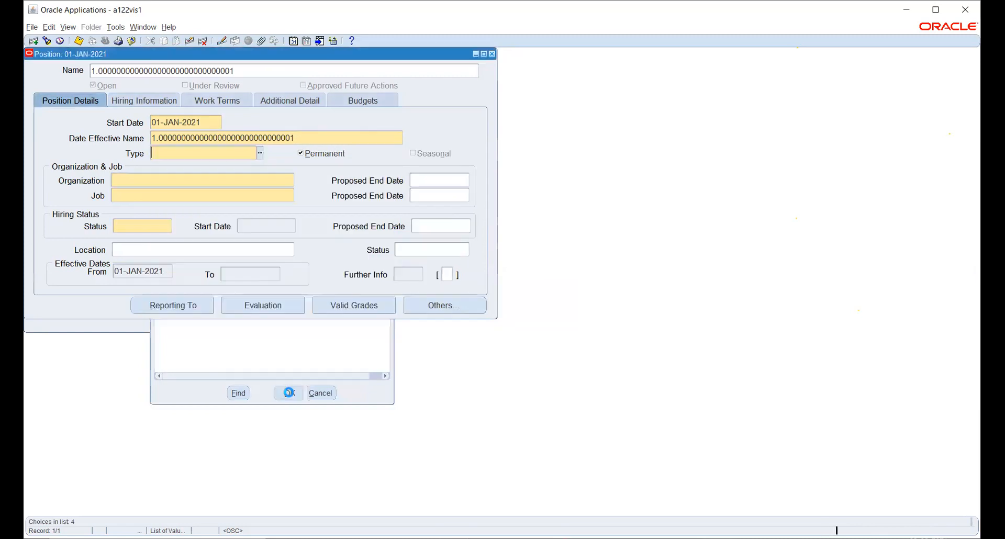
left_click(267, 180)
left_click(291, 180)
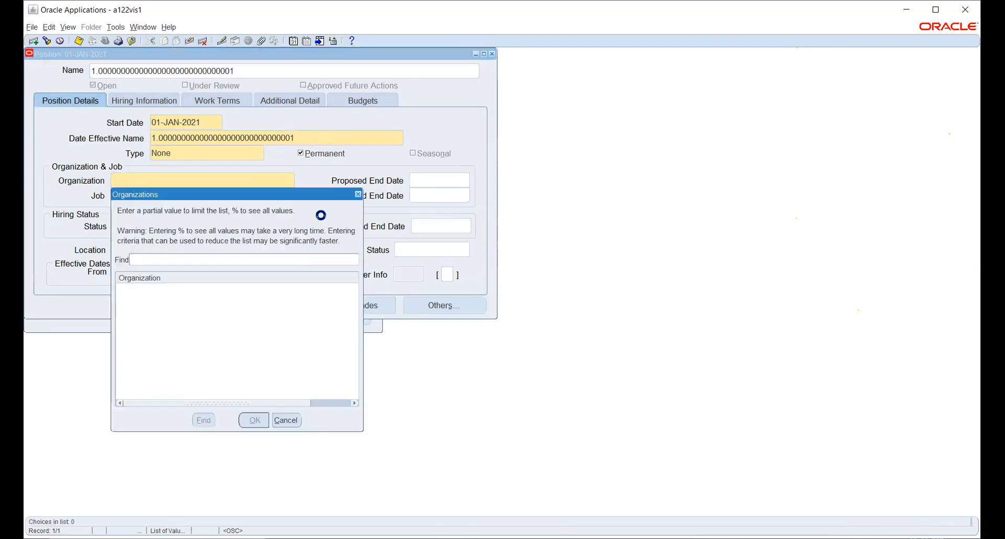
type("hw")
key("Return")
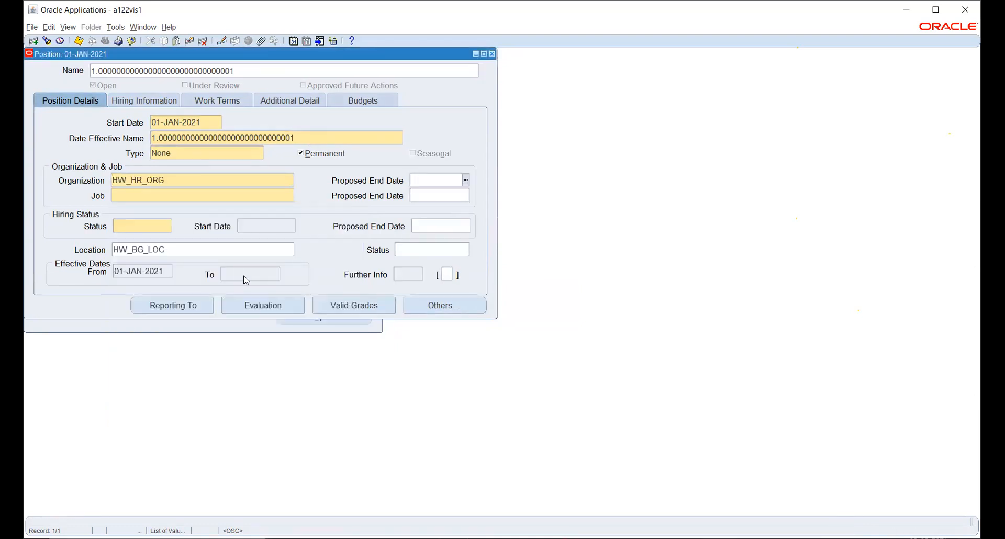
- List all available jobs in the Job lookup using the % search
left_click(236, 198)
left_click(290, 196)
type("%")
key("Return")
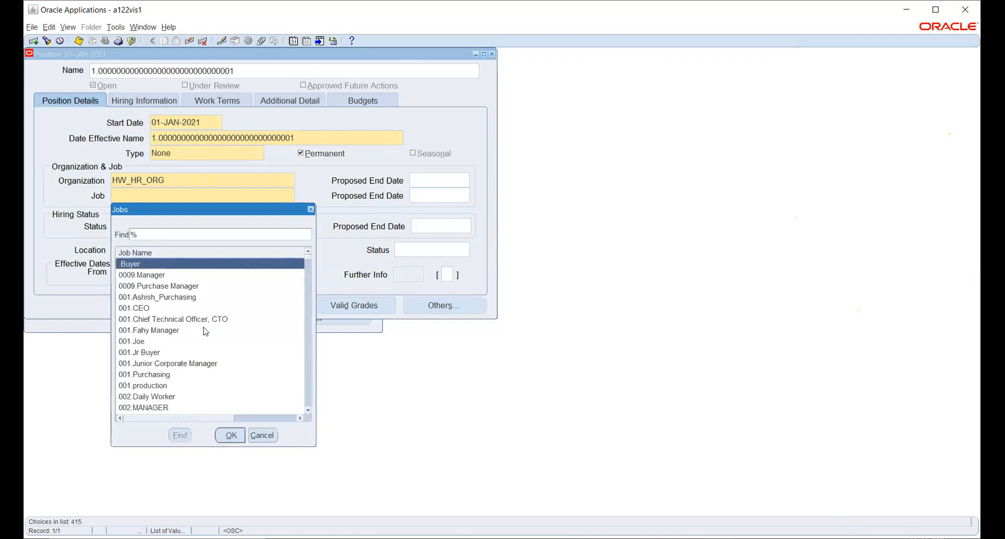
- Scroll through the 415 listed jobs and cancel the list without picking one
scroll(191, 291, "down", 2)
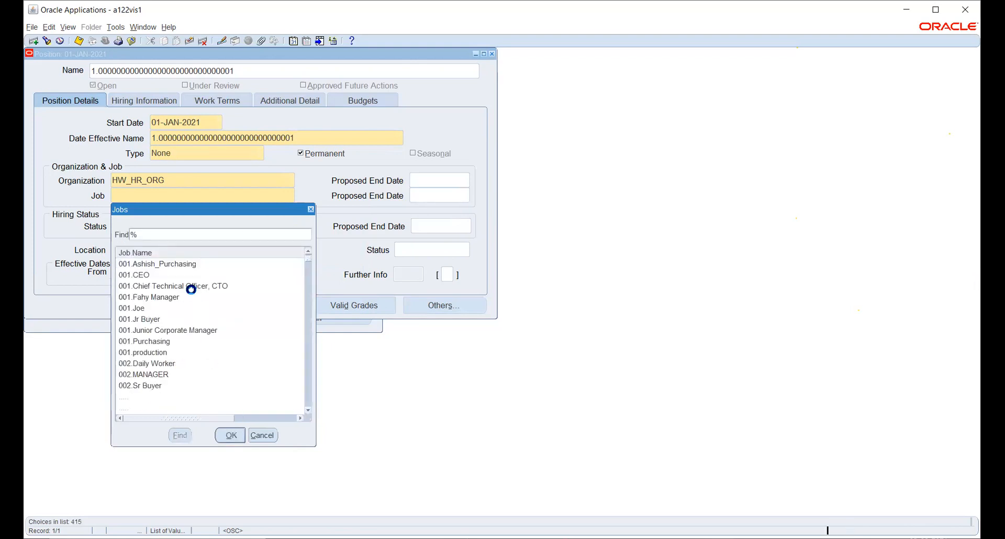
scroll(191, 292, "down", 8)
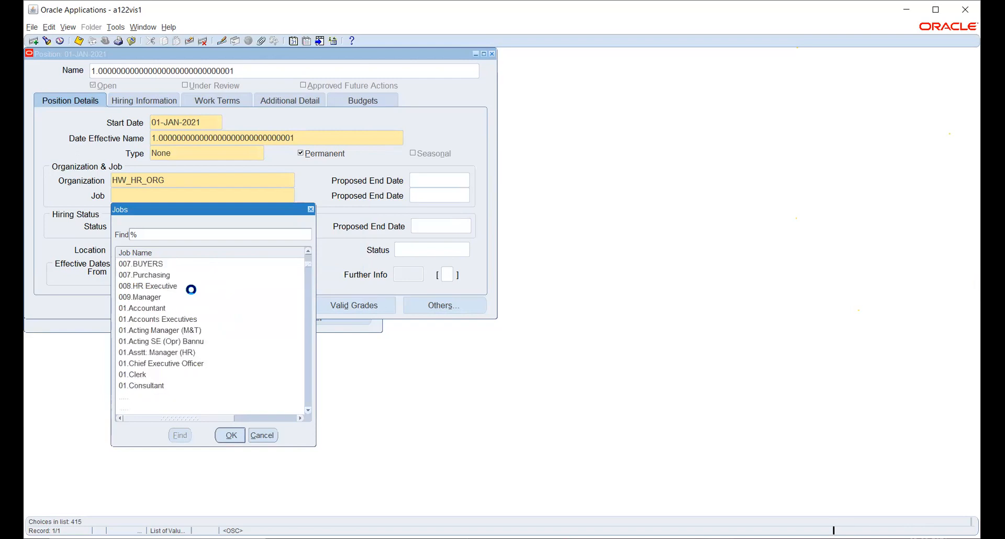
scroll(191, 290, "down", 7)
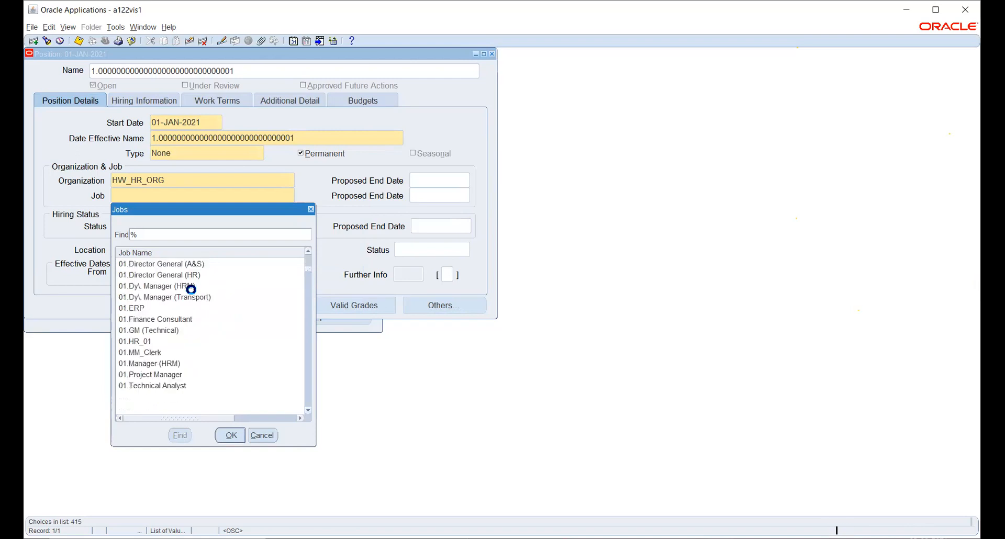
scroll(191, 291, "down", 2)
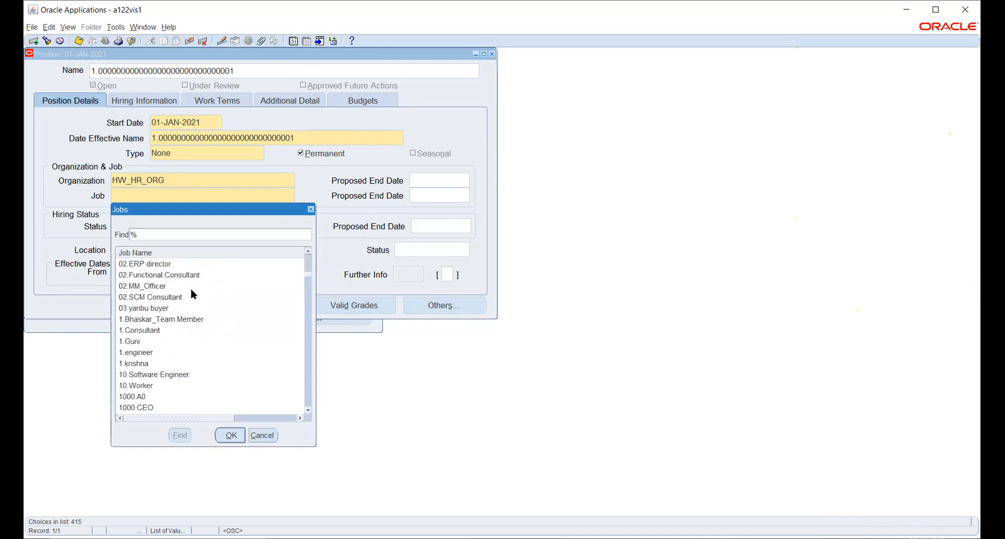
scroll(191, 291, "down", 5)
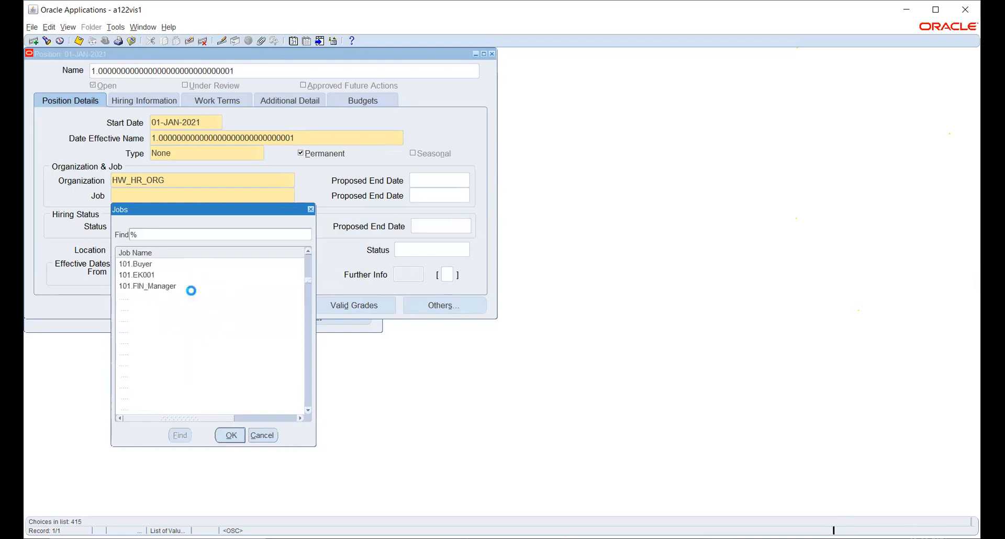
scroll(192, 293, "down", 6)
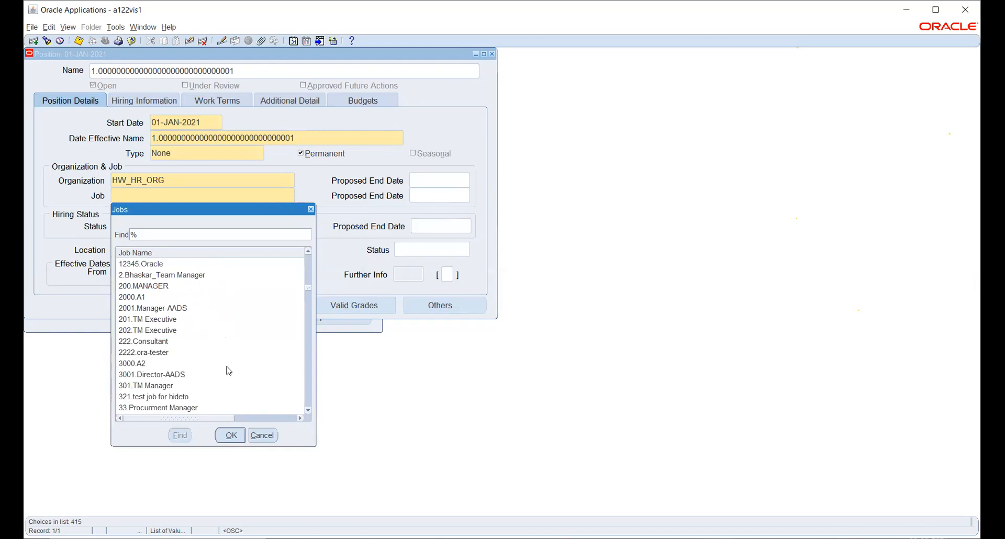
left_click(263, 436)
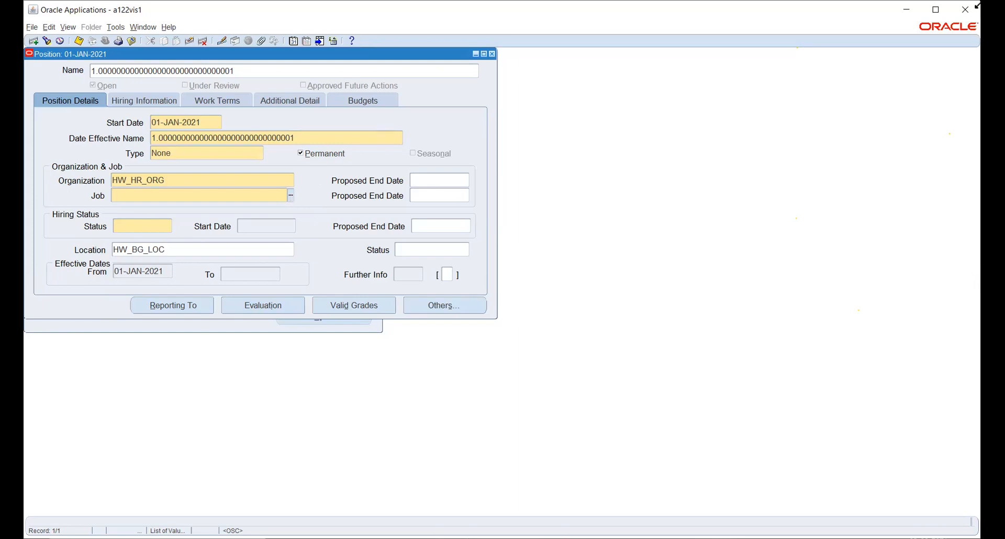
- Maximize the Oracle Applications window, then reopen and cancel the Jobs list
left_click(940, 10)
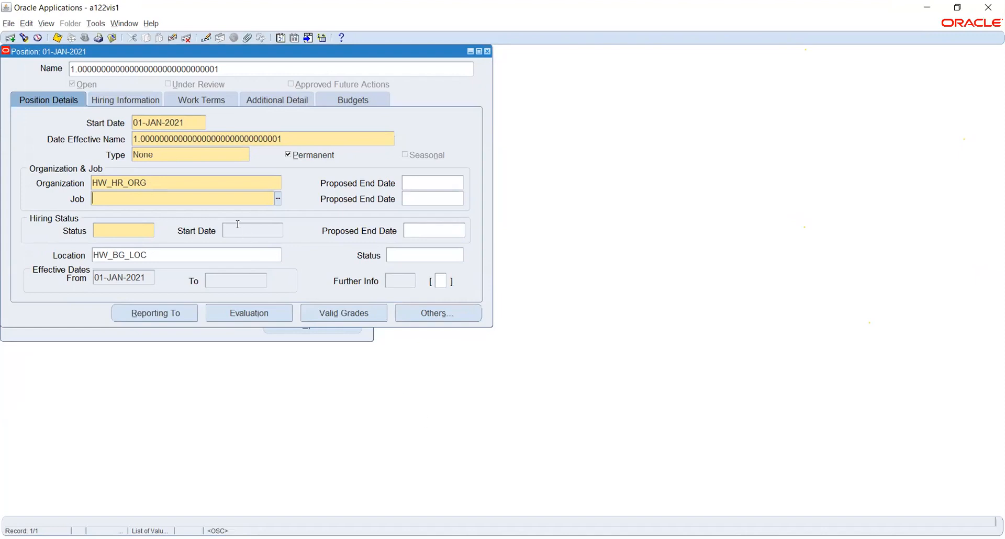
key("ctrl+l")
left_click(277, 199)
left_click(249, 448)
- Close the Position form, confirming Yes, and collapse the Navigator to top-level functions
left_click(487, 52)
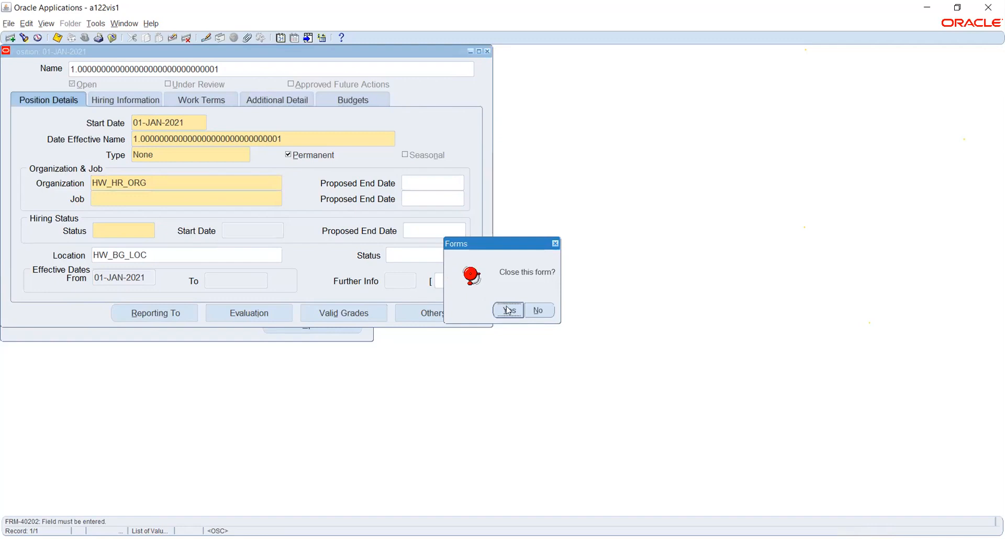
left_click(506, 310)
left_click(25, 237)
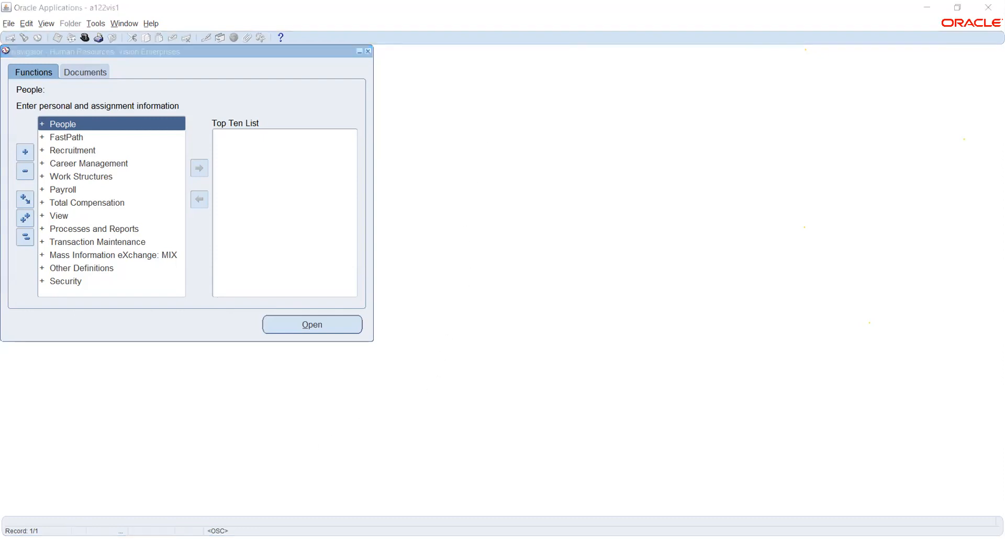
left_click(377, 408)
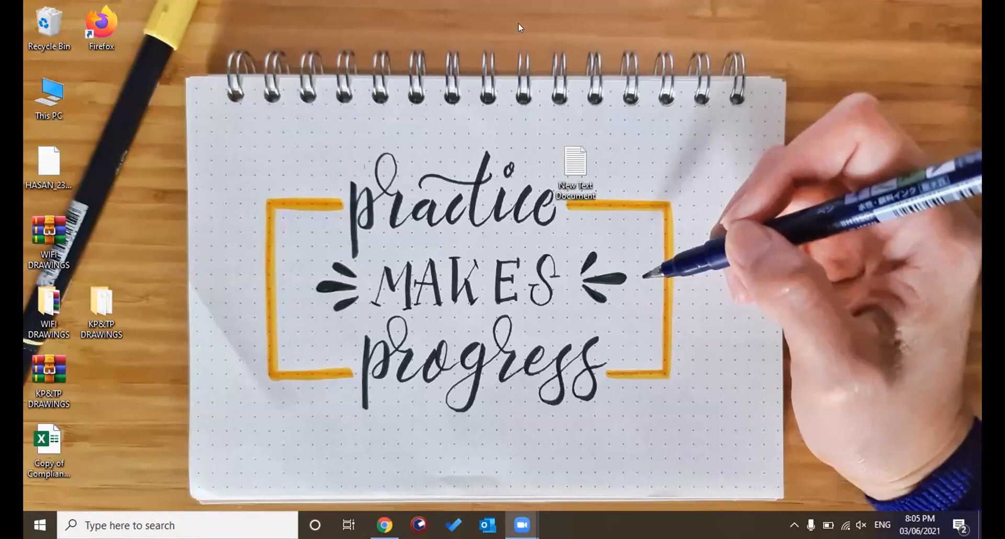
- Restore the Chrome window showing the E-Business Suite home page from the taskbar
left_click(384, 525)
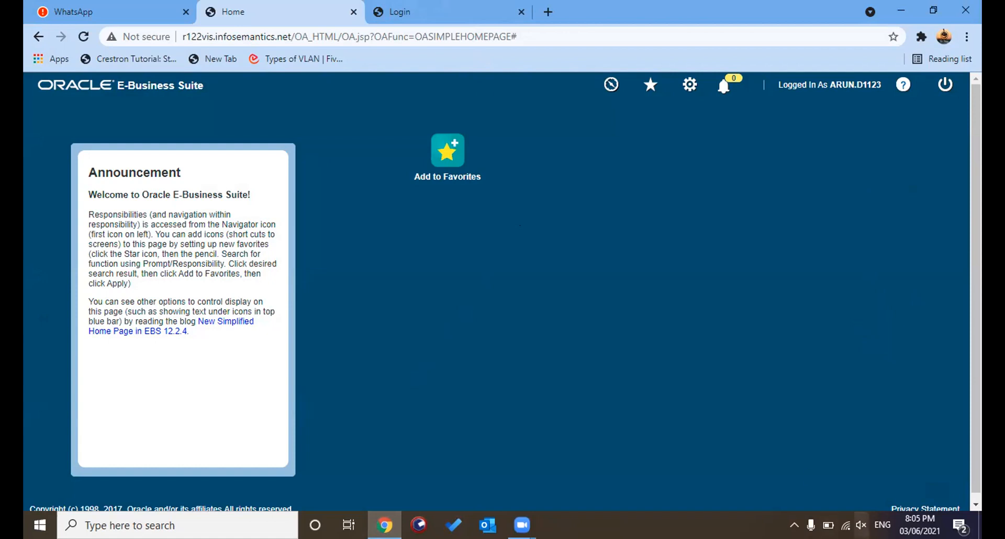
- Unmute the speakers and raise the system volume to about 98
left_click(860, 525)
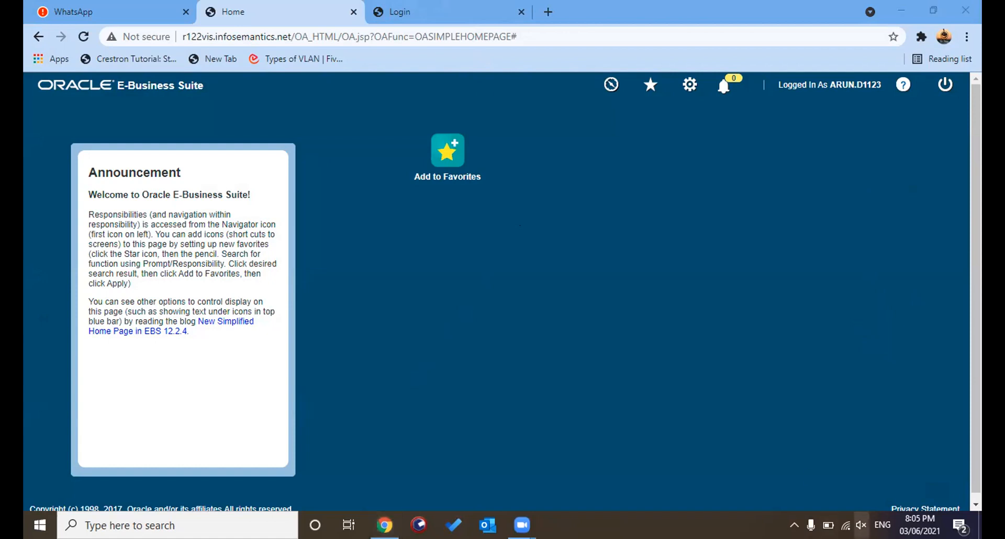
left_click(903, 490)
left_click(910, 492)
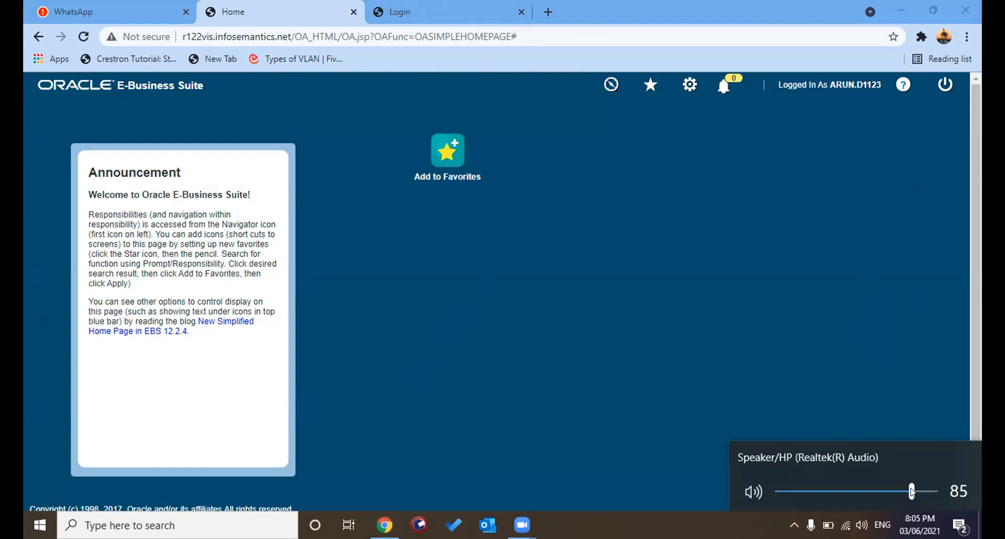
left_click(927, 490)
left_click(928, 395)
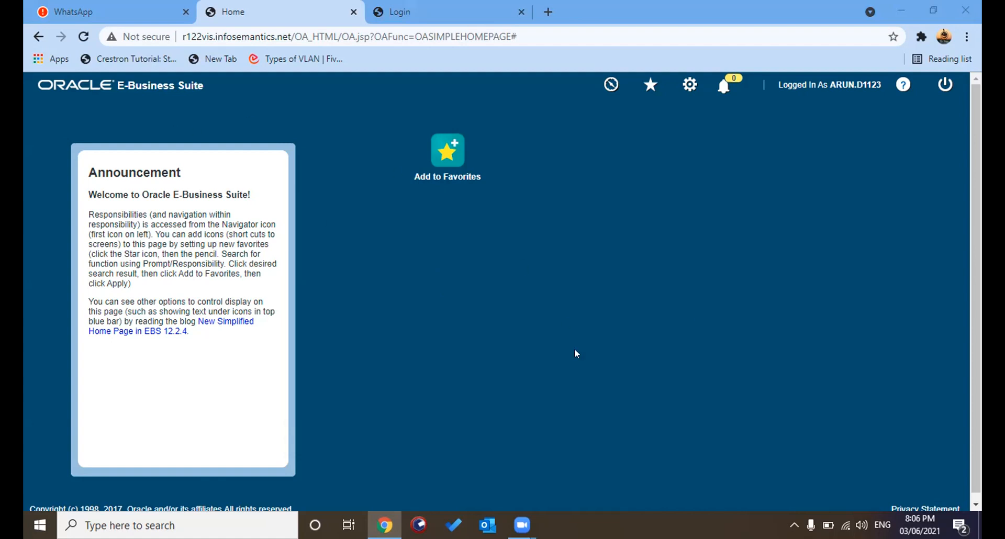
- Check Favorites, then move through the responsibilities to General Ledger, Vision Operations (USA)
left_click(648, 86)
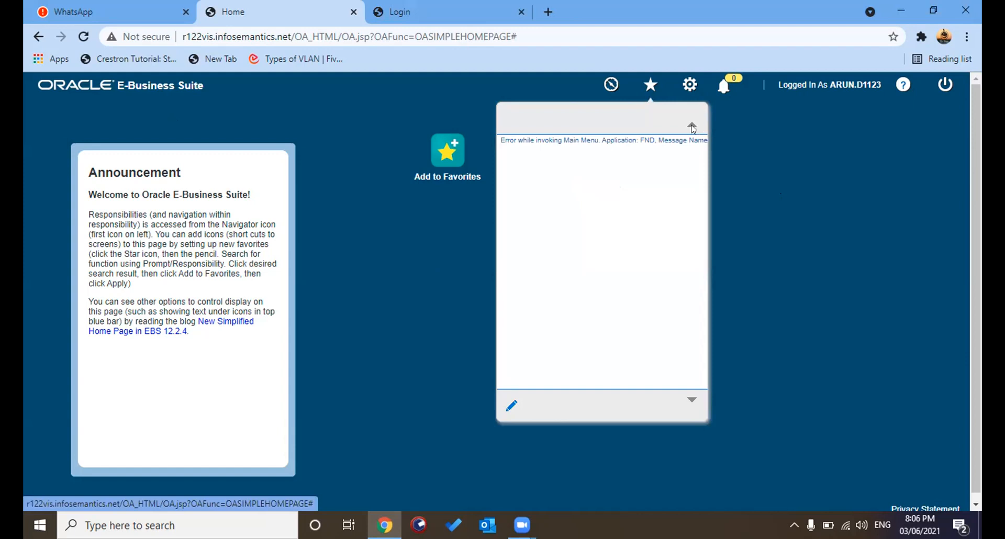
left_click(692, 127)
left_click(608, 85)
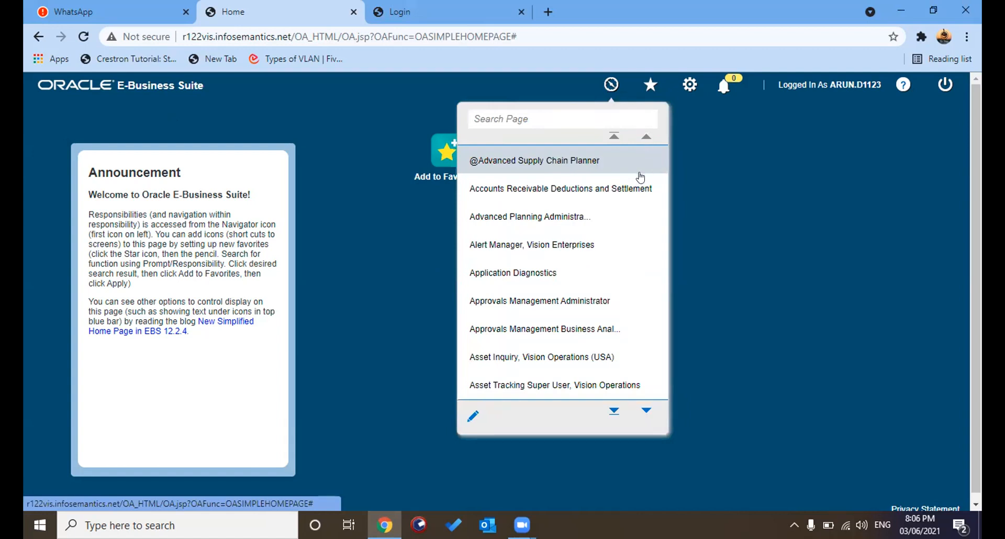
key("Down")
key("Down")
key("Down")
key("Down")
key("Down")
key("Down")
key("Down")
key("Down")
key("Down")
key("Down")
key("Down")
key("Down")
key("Down")
key("Down")
key("Down")
key("Down")
key("Down")
key("Down")
key("Down")
key("Down")
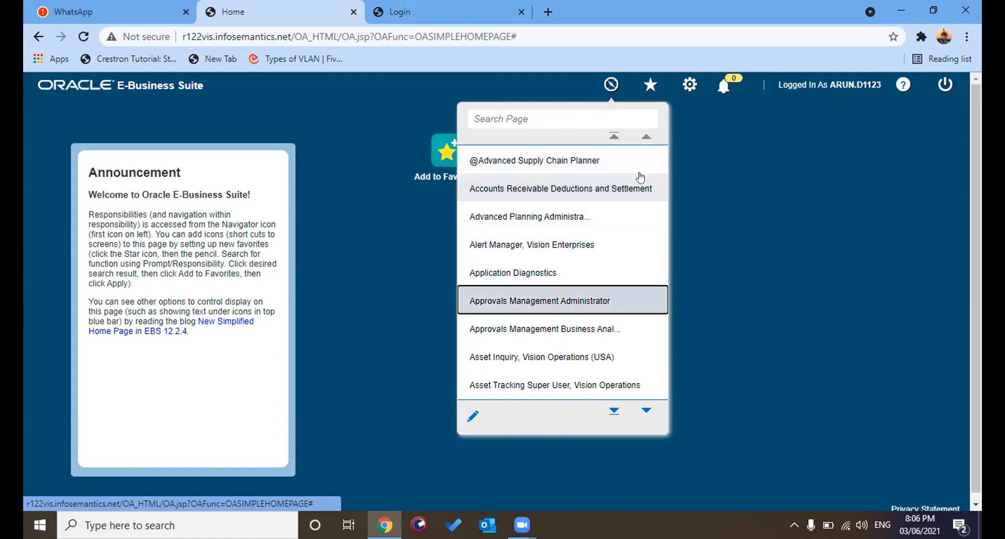
key("Down")
key("Down")
key("Down")
key("Down")
key("Down")
key("Down")
key("Down")
key("Down")
key("Down")
key("Down")
key("Down")
key("Down")
key("Down")
key("Down")
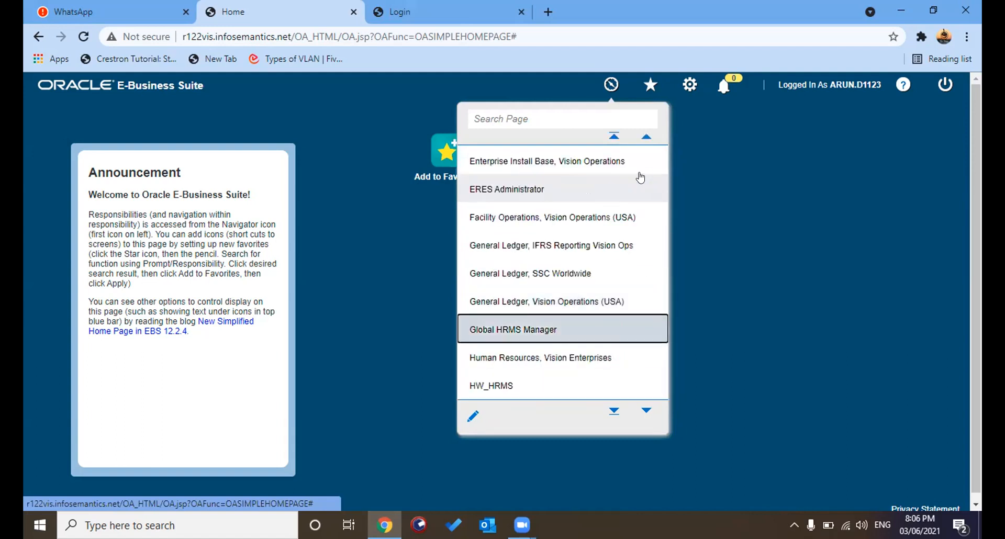
key("Up")
key("Up")
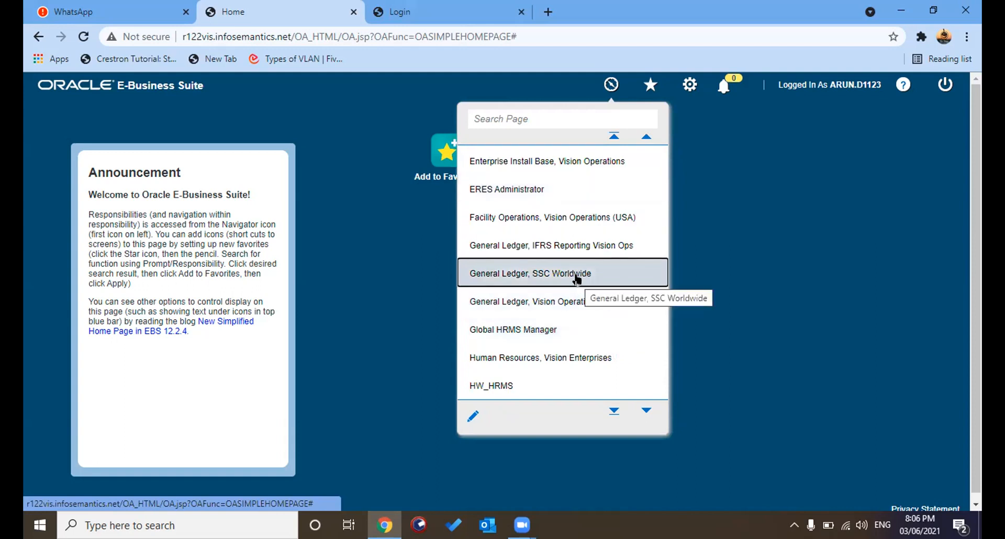
left_click(573, 303)
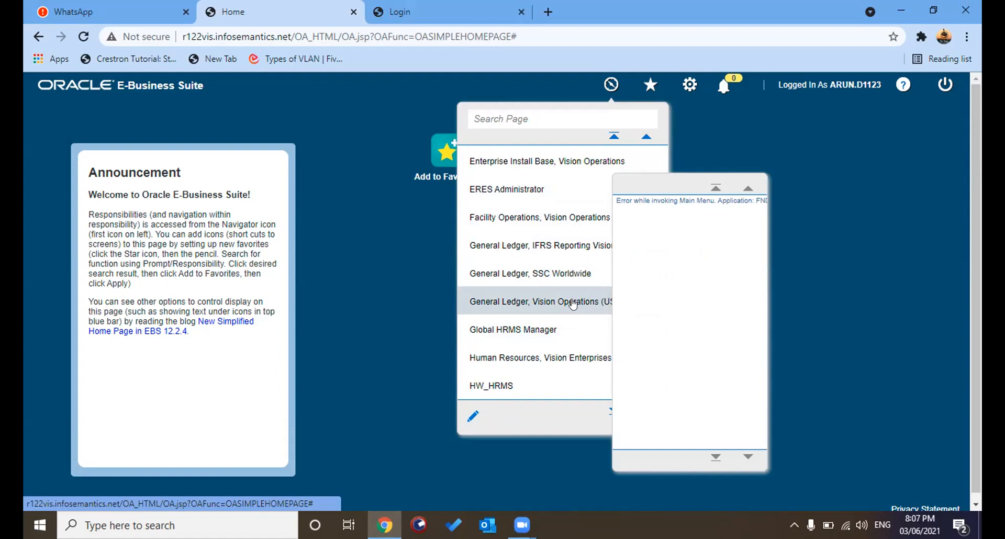
- Retry opening the General Ledger, Vision Operations (USA) menu twice; the main-menu error persists
left_click(573, 304)
left_click(502, 302)
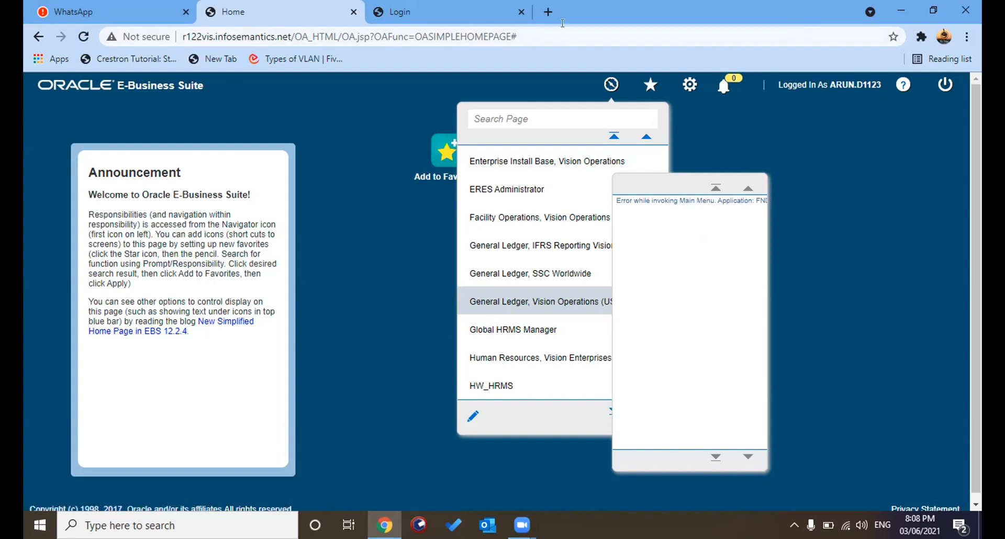
- Search Google in a new tab for 'java version 7 update 75 64 bit download'
key("ctrl+t")
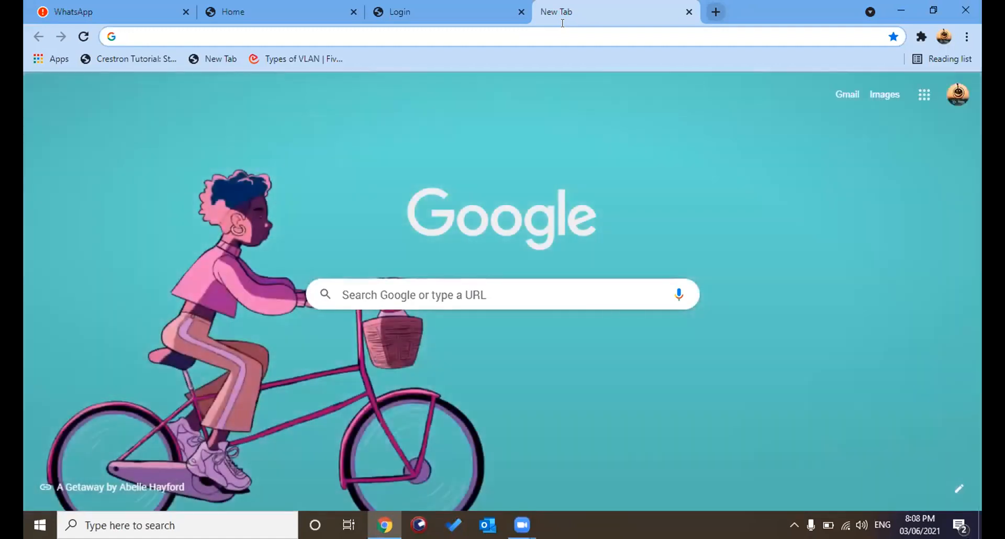
left_click(468, 293)
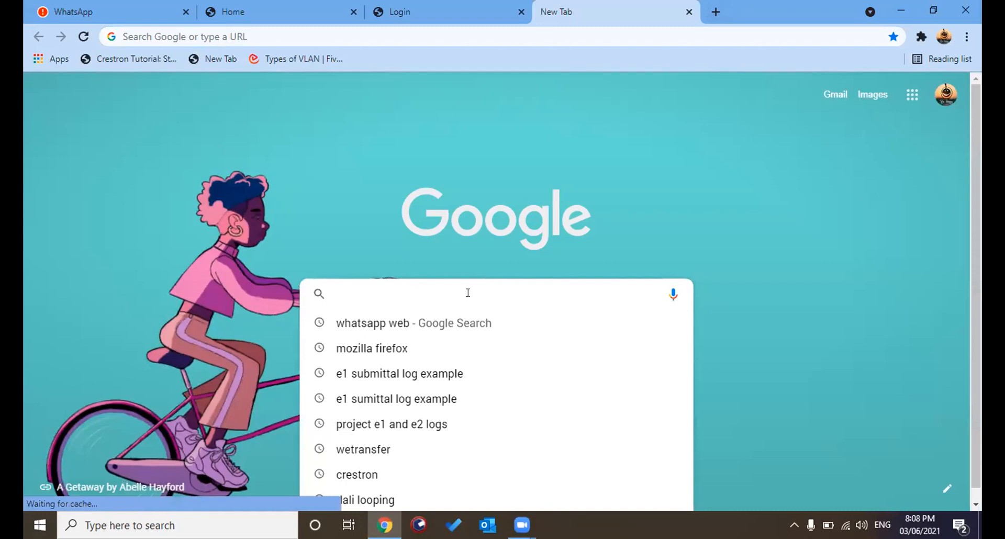
type("J")
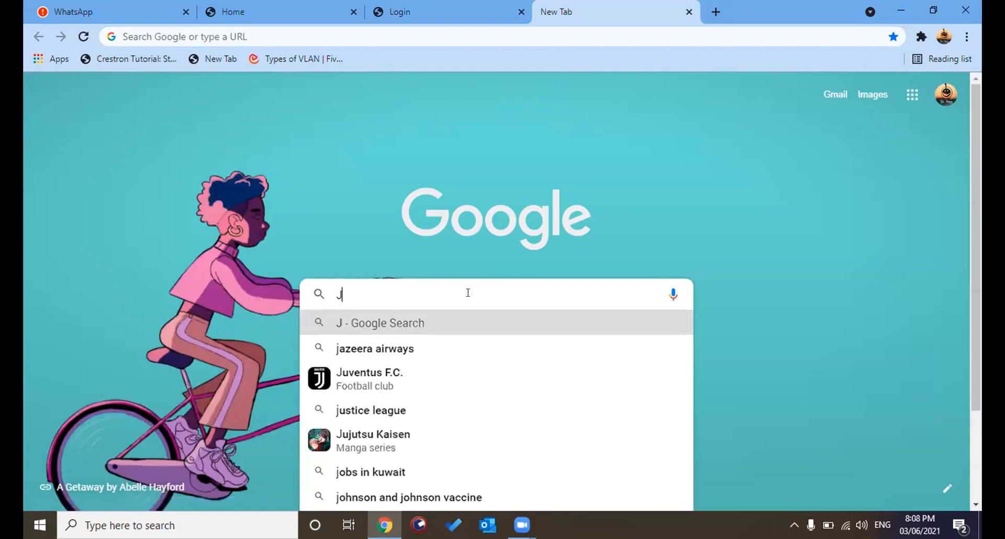
type("q")
key("BackSpace")
type("a")
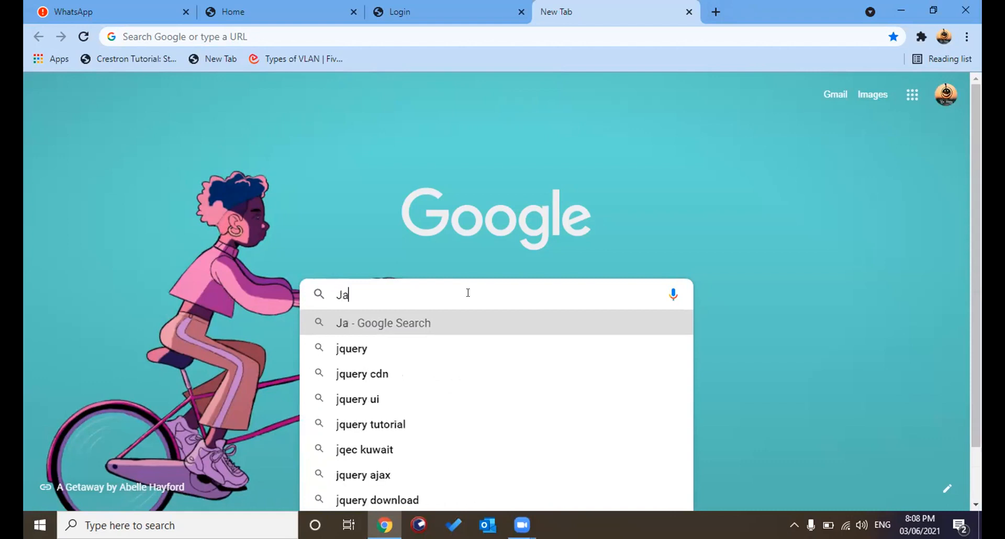
type("va ver")
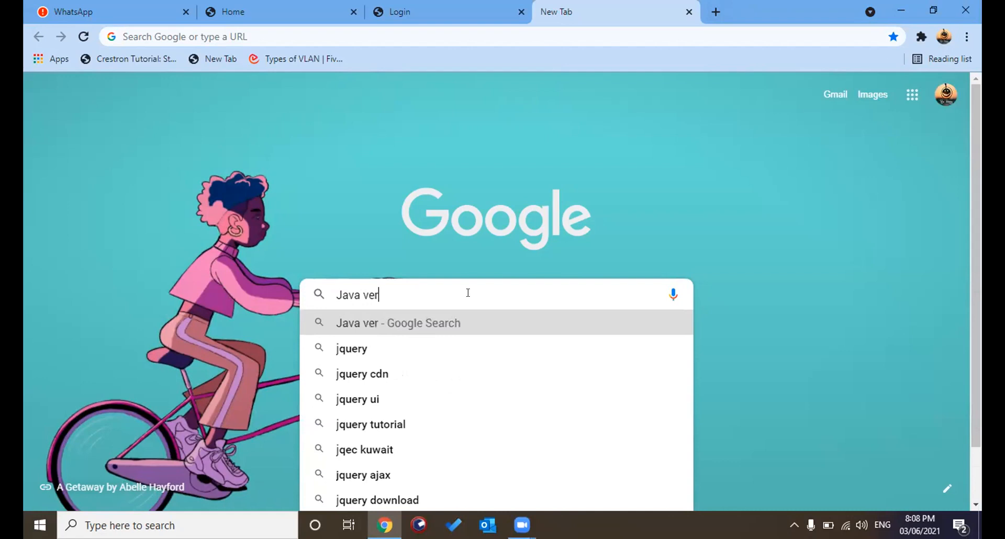
type("sion 7")
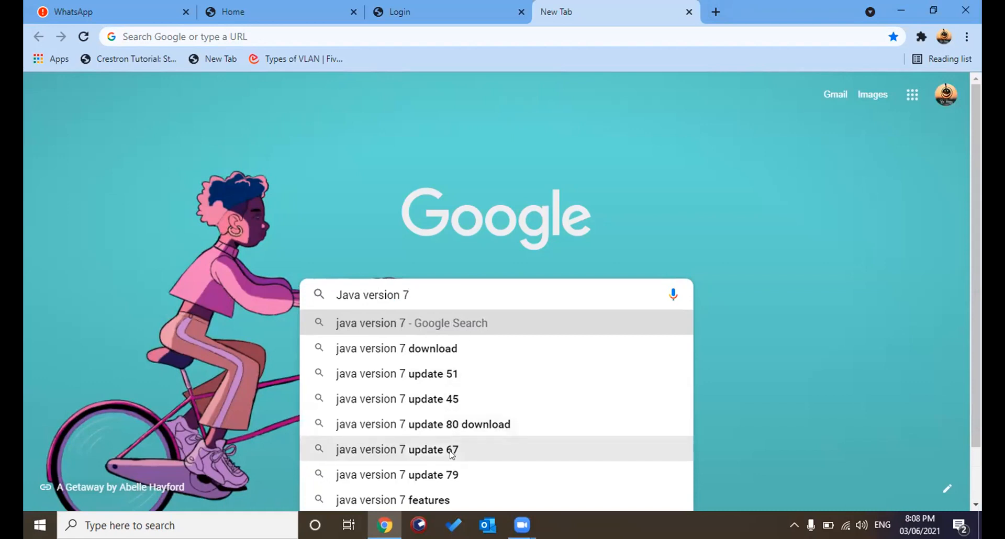
type("u")
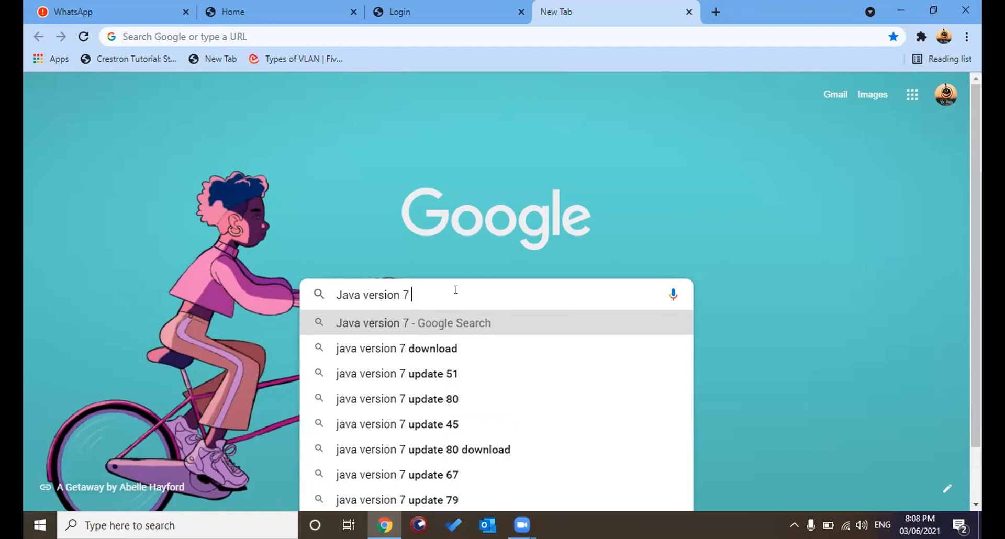
type("pd")
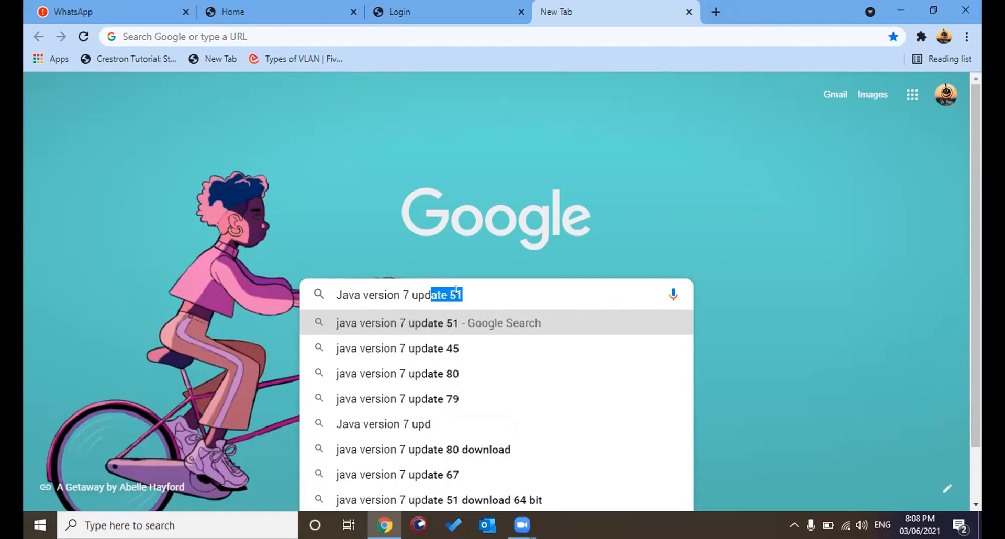
type("ate 75")
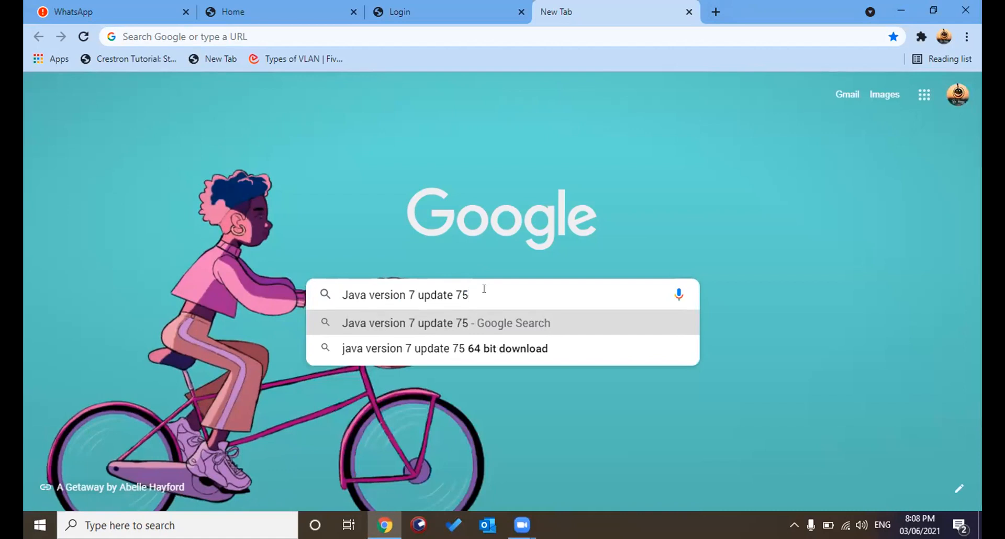
left_click(487, 346)
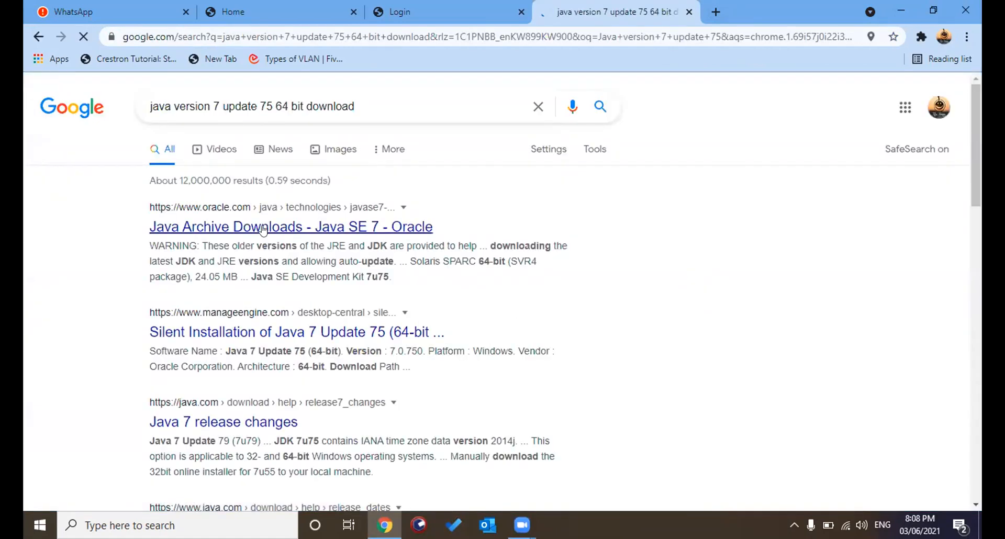
- Open the ManageEngine Java 7 Update 75 result, then close its Desktop Central trial page
left_click(257, 331)
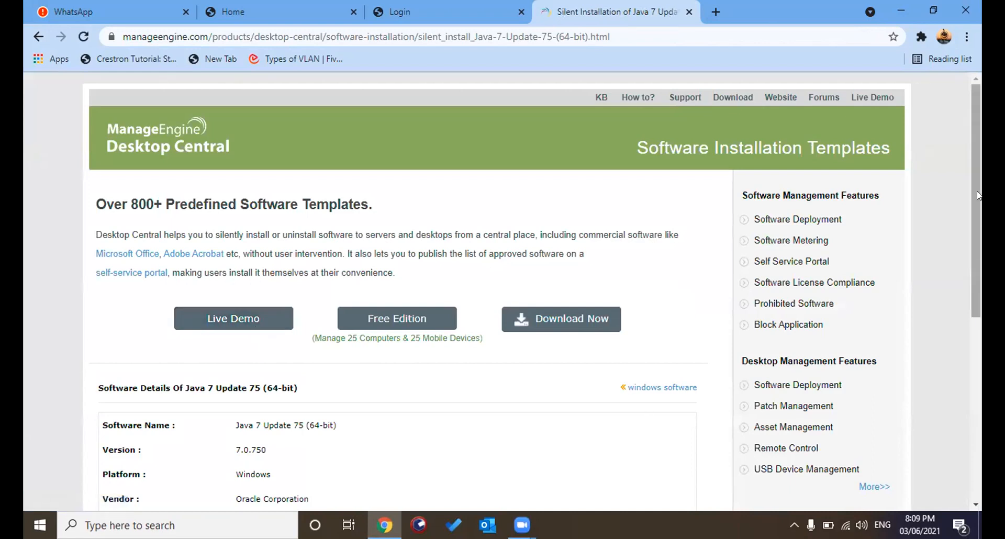
left_click(579, 322)
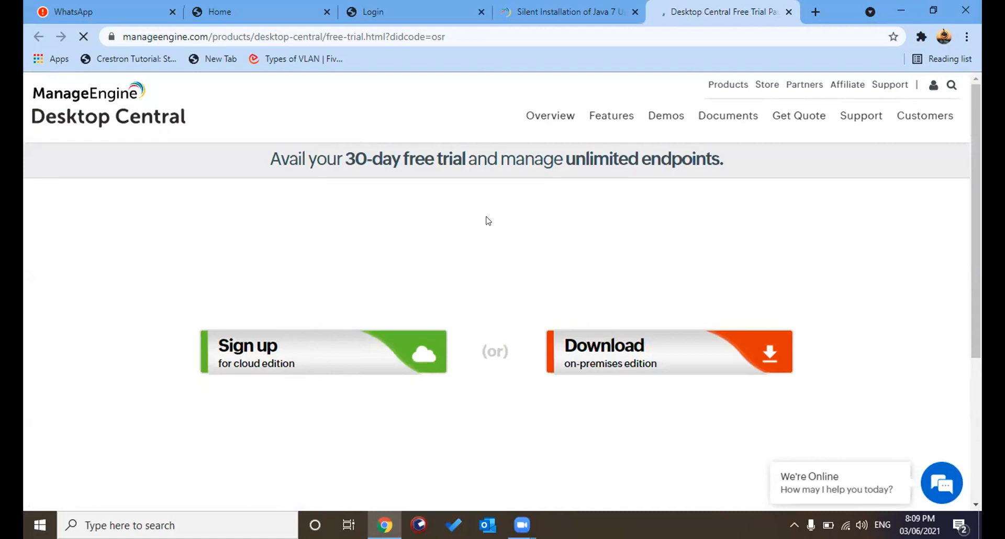
mouse_move(980, 152)
left_mouse_down()
mouse_move(975, 288)
mouse_move(976, 168)
left_mouse_up()
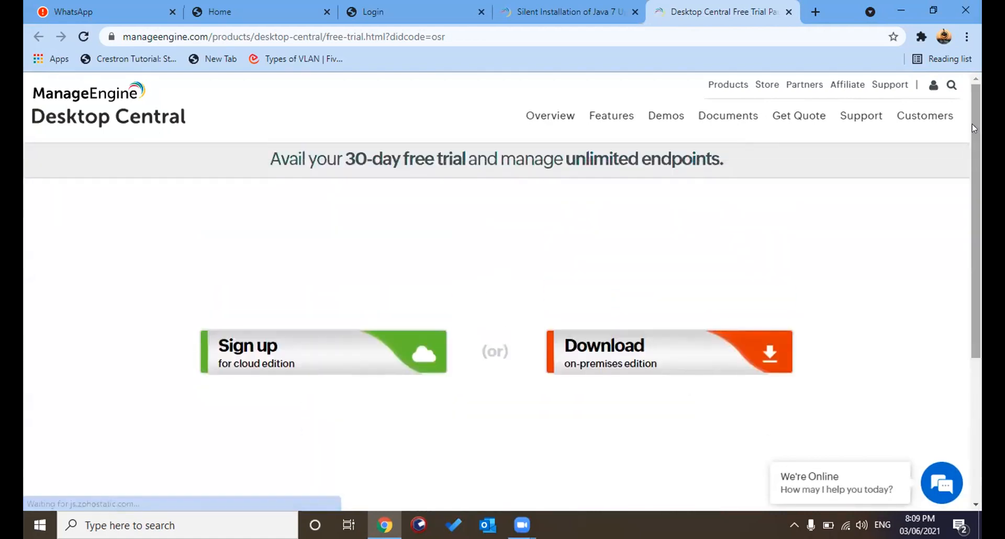
key("ctrl+w")
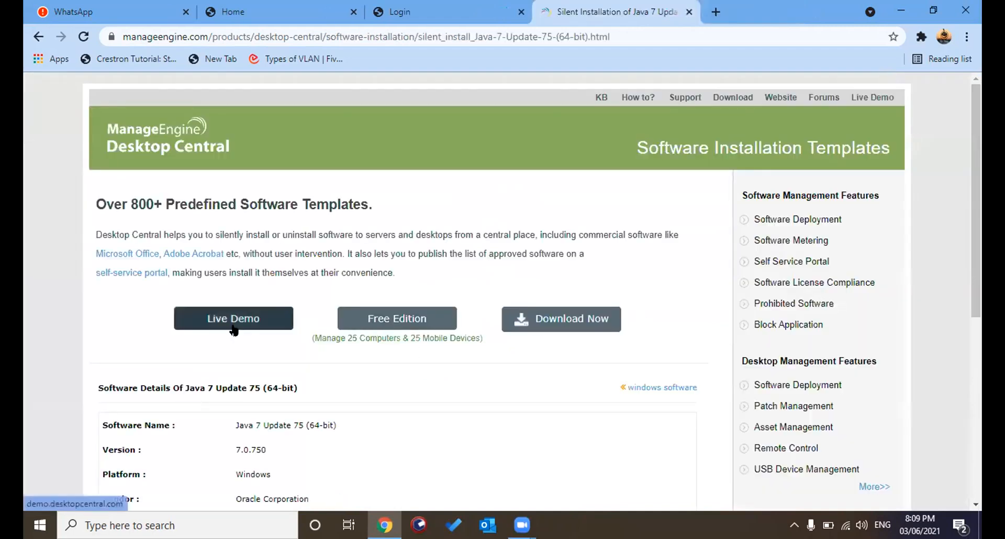
left_click_drag(977, 195, 977, 220)
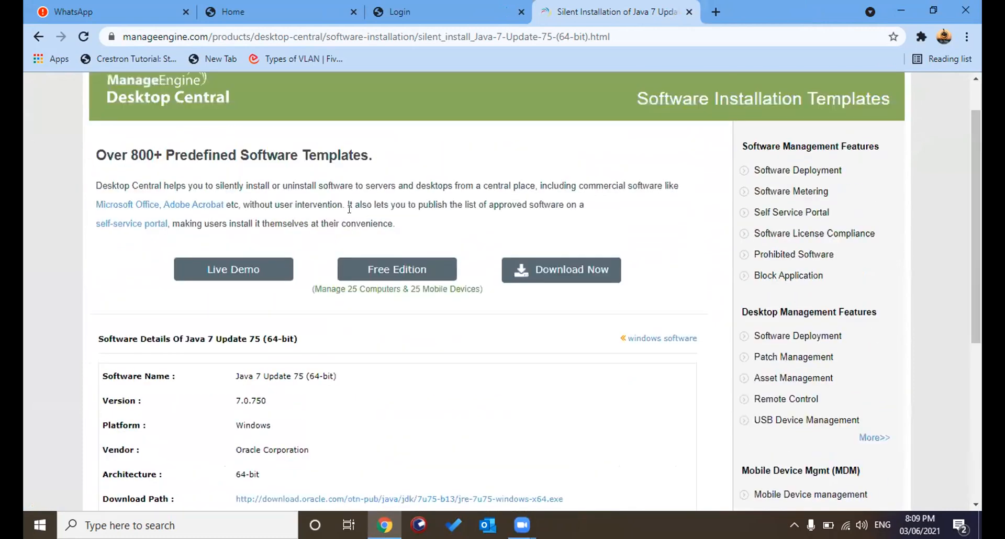
- Return to the Google results and open 'Java Archive Downloads - Java SE 7 - Oracle'
left_click(38, 36)
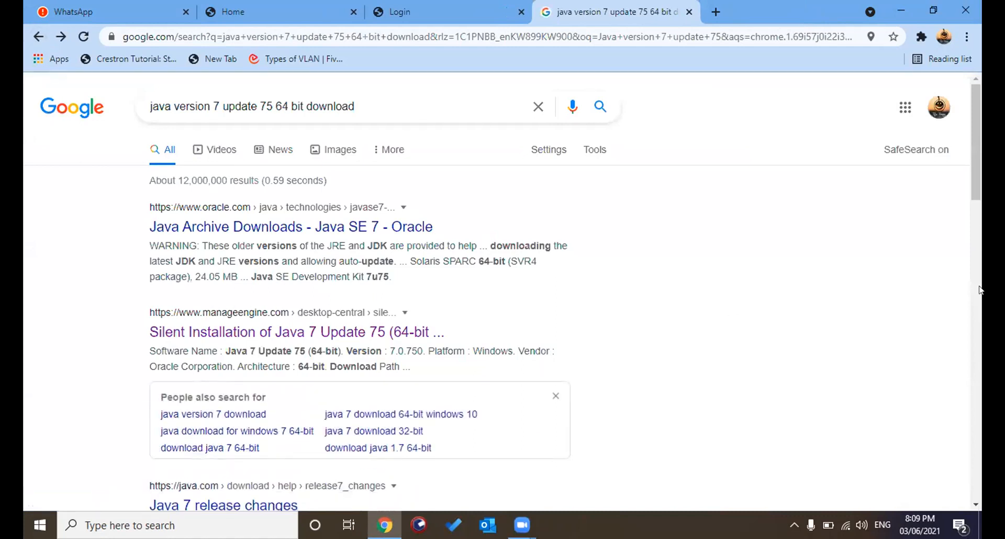
left_click_drag(980, 163, 971, 127)
left_click(206, 229)
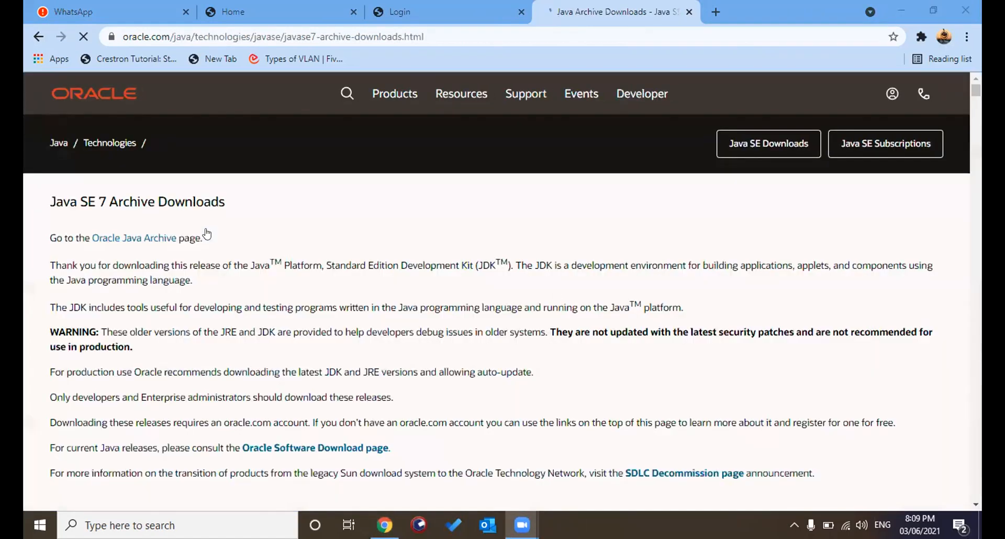
- Bring the browser forward and scroll down the Java SE 7 Archive Downloads page
left_click(555, 296)
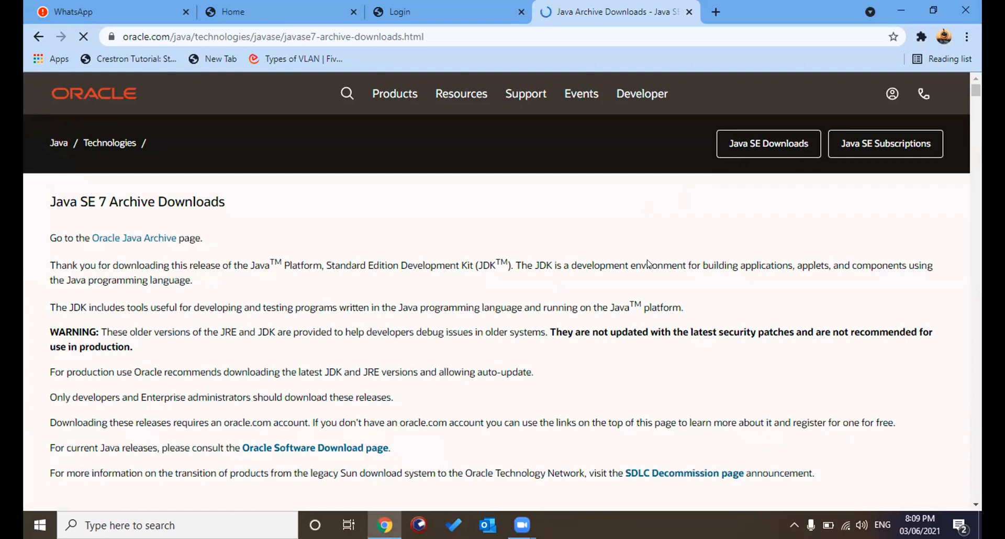
scroll(528, 239, "down", 1)
scroll(528, 239, "down", 6)
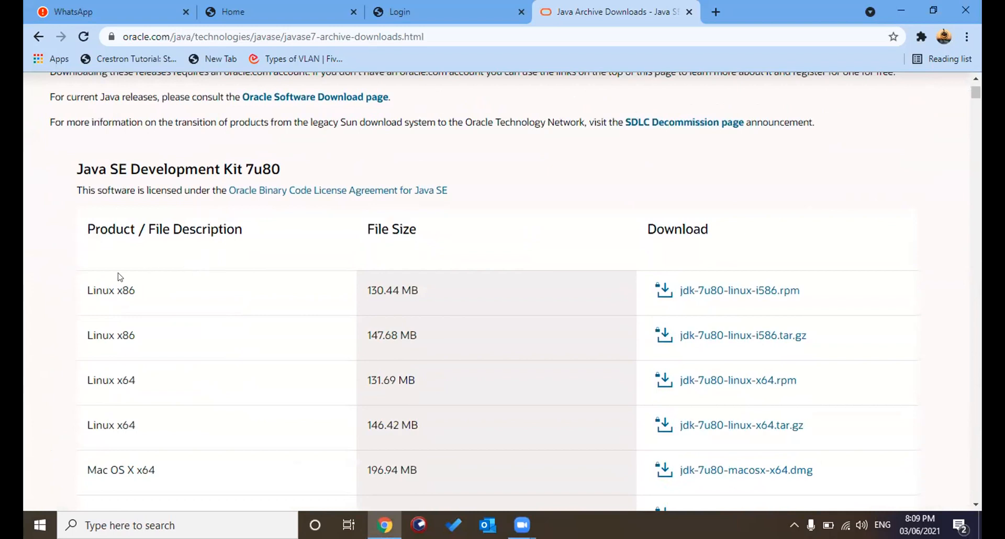
scroll(73, 296, "down", 3)
scroll(72, 296, "down", 10)
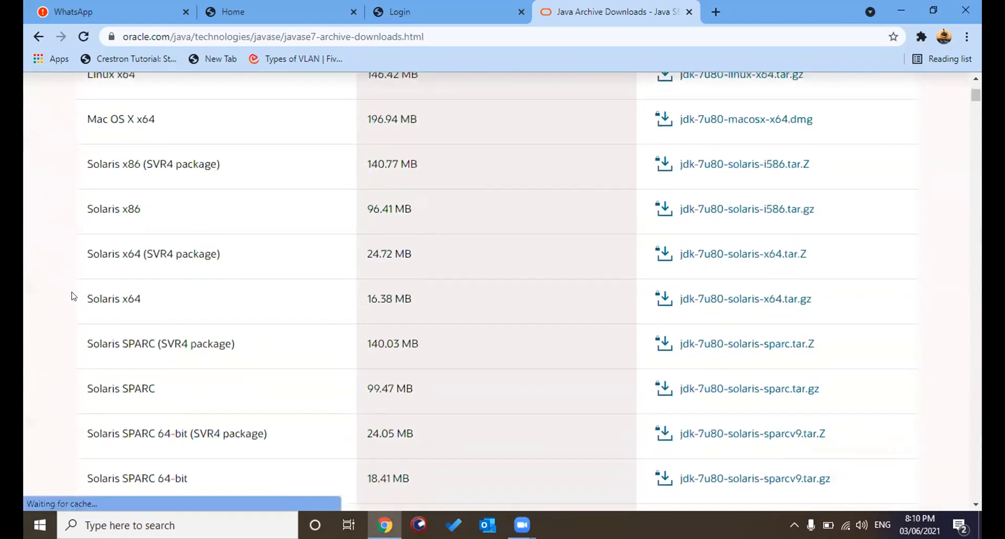
scroll(72, 296, "down", 8)
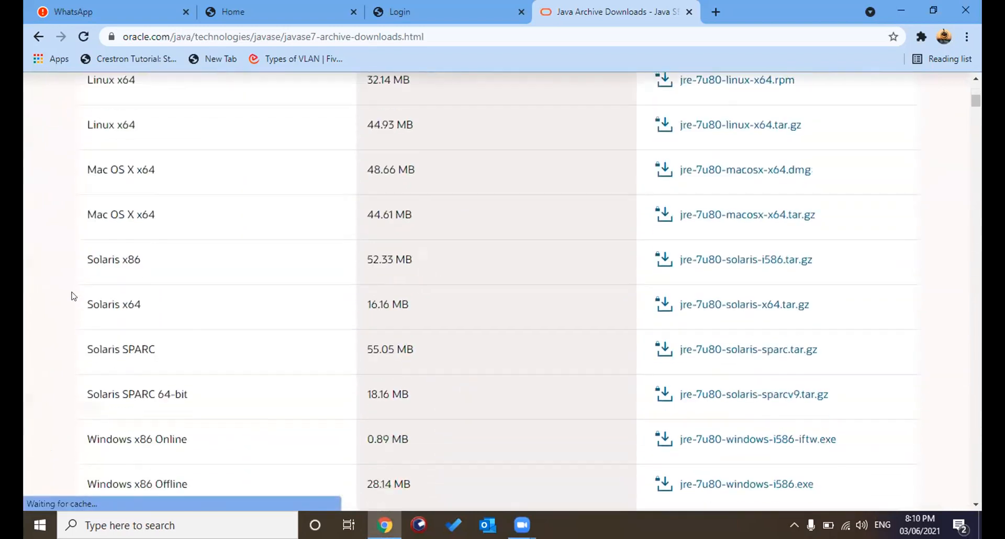
scroll(73, 295, "down", 10)
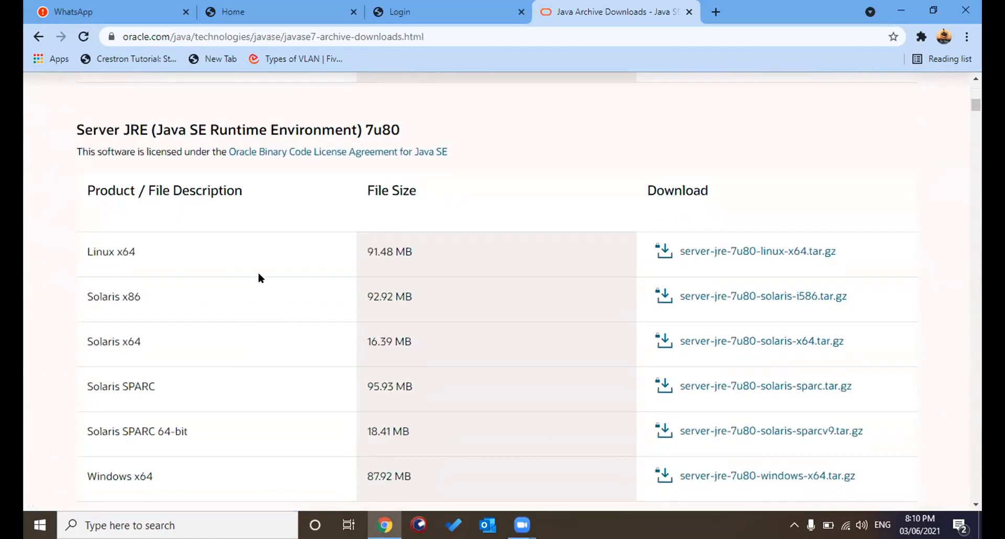
- Find '75' on the page to reach the JDK 7u75 table and its Windows x64 row
key("ctrl+f")
type("75")
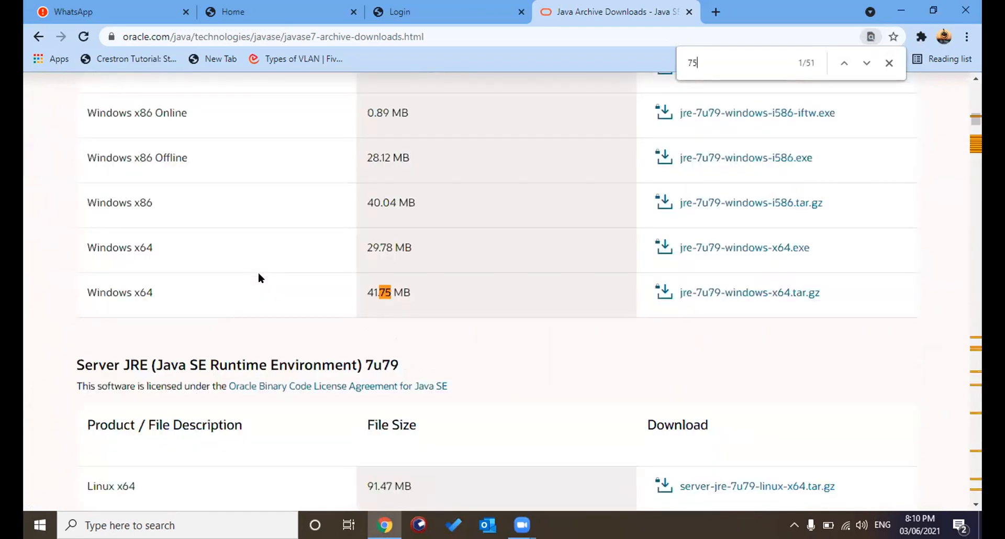
key("Return")
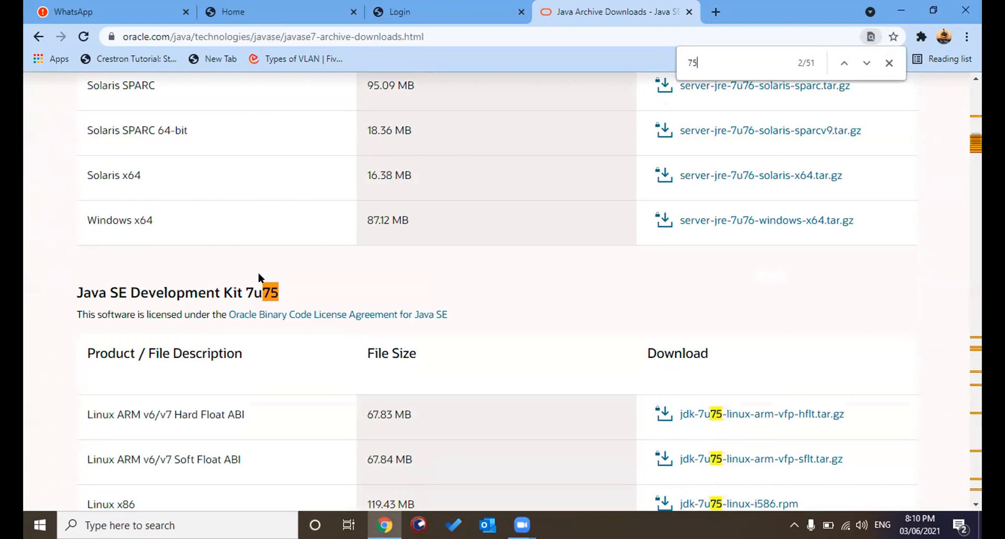
key("Return")
key("Return")
scroll(475, 321, "down", 7)
scroll(750, 273, "down", 1)
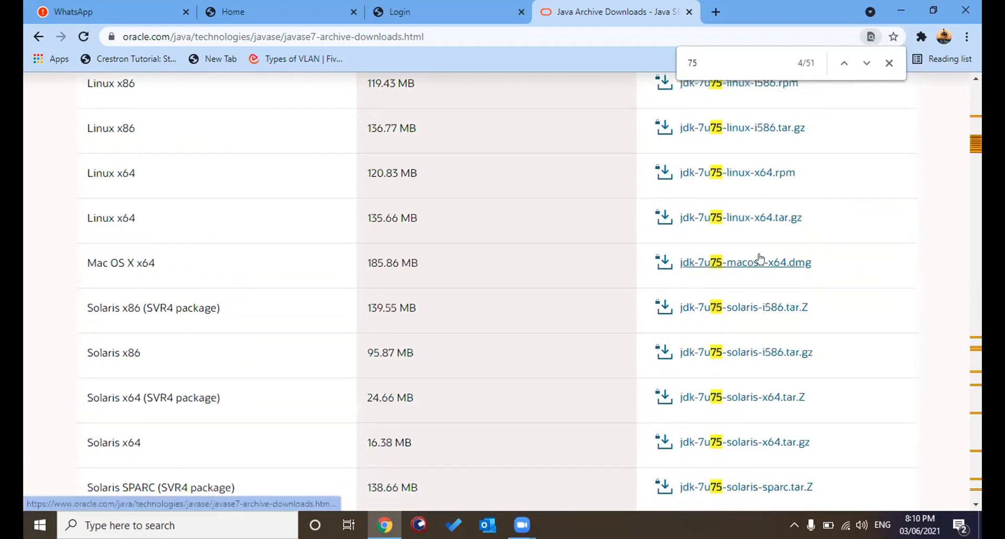
scroll(184, 345, "down", 3)
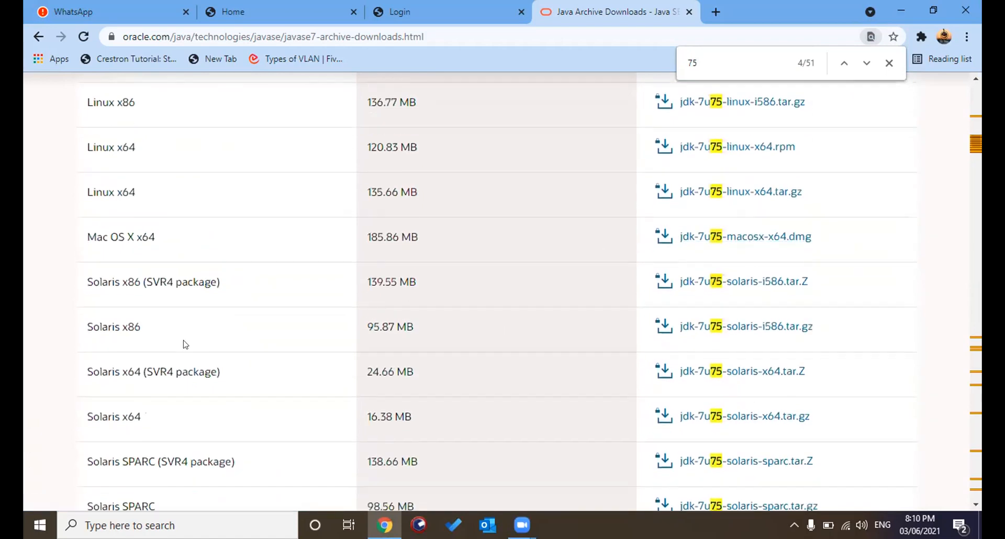
scroll(184, 344, "down", 1)
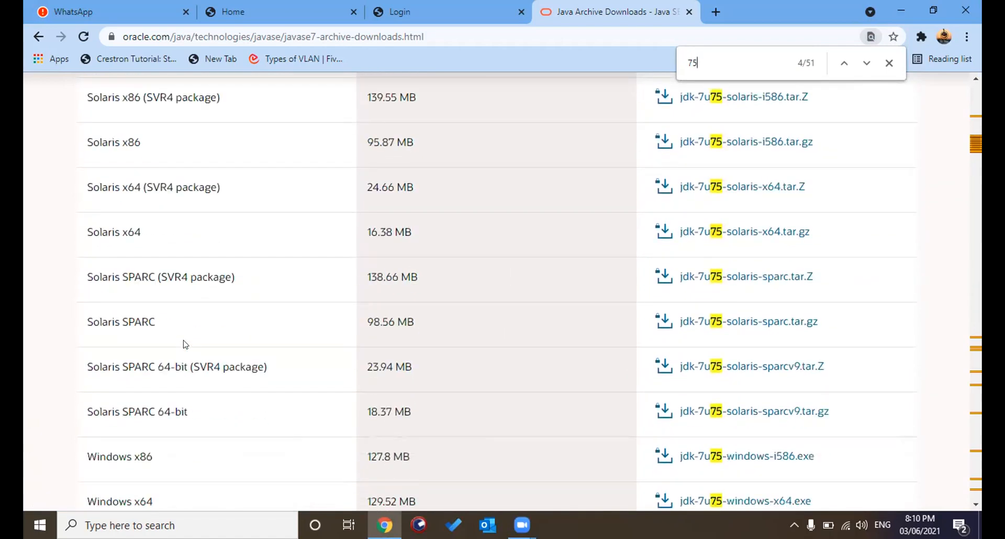
scroll(184, 344, "down", 3)
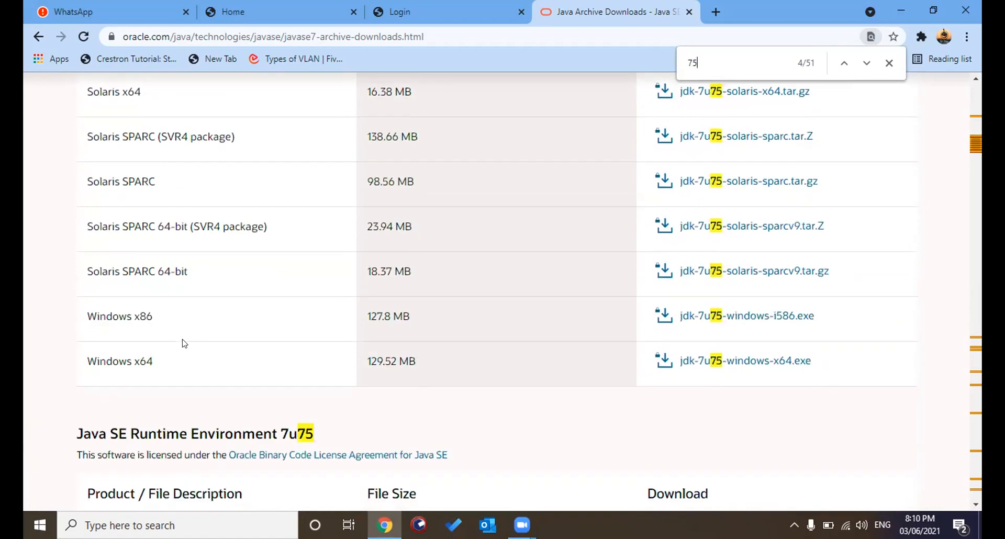
- Accept the license, download jdk-7u75-windows-x64.exe, and start entering the Oracle account username
left_click(697, 361)
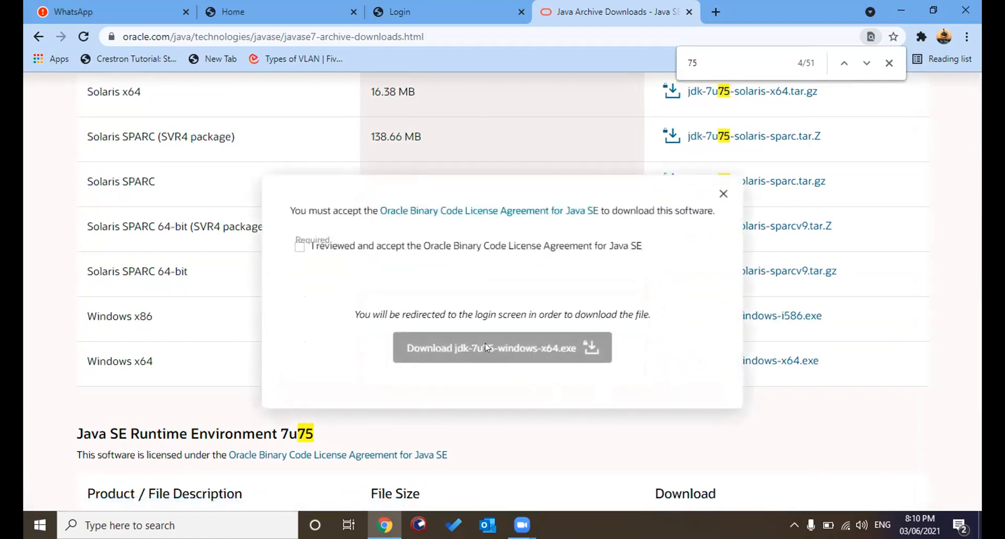
left_click(297, 247)
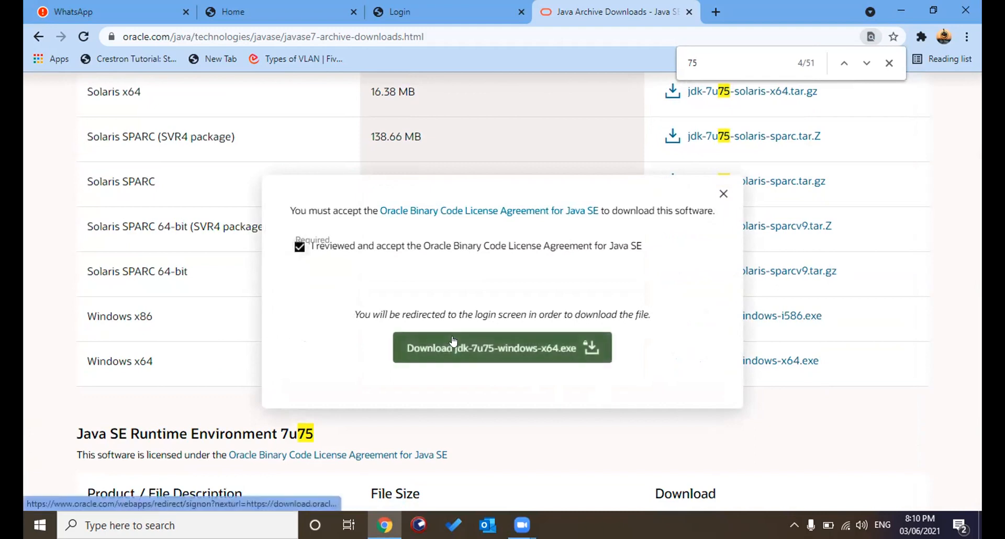
left_click(457, 345)
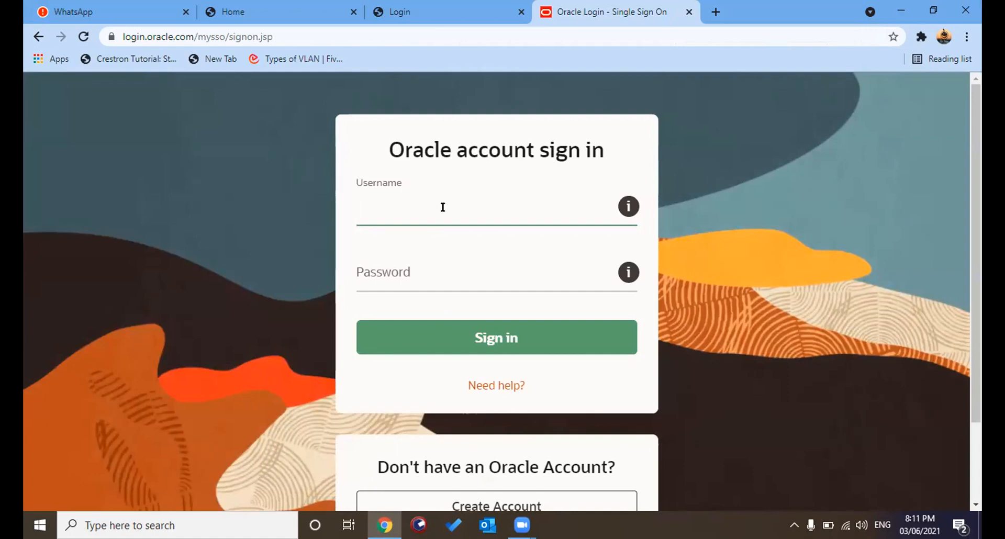
type("gaurav.")
key("BackSpace")
key("BackSpace")
key("BackSpace")
key("BackSpace")
key("BackSpace")
key("BackSpace")
key("BackSpace")
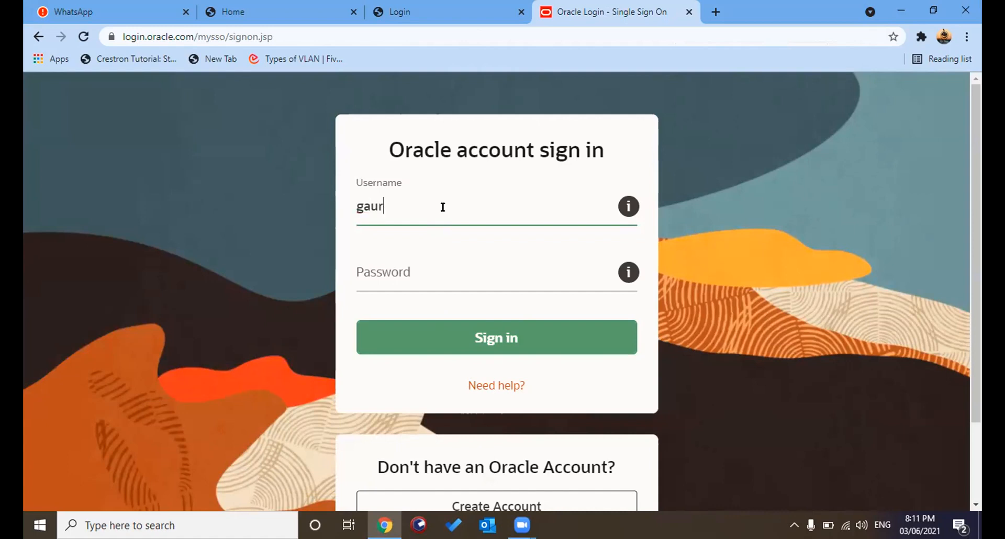